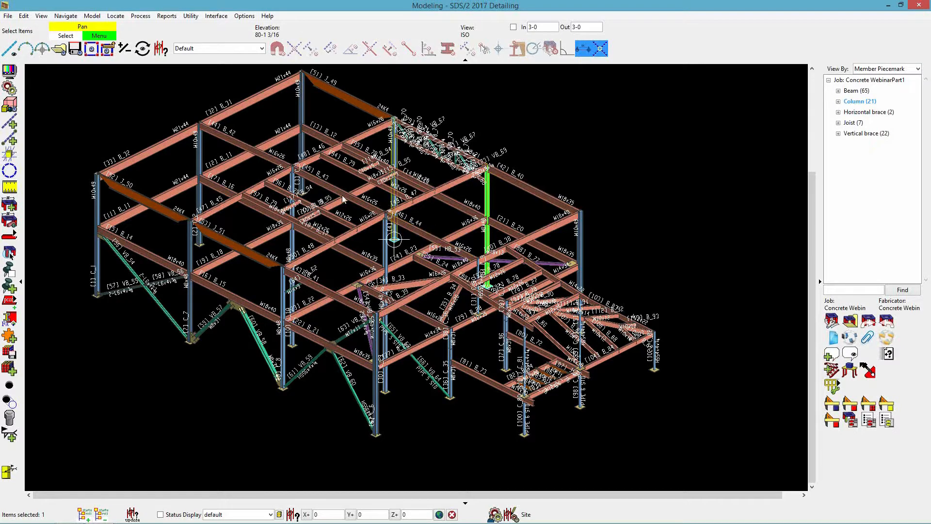
Step: Open the T.O. Footing erection view
click(61, 50)
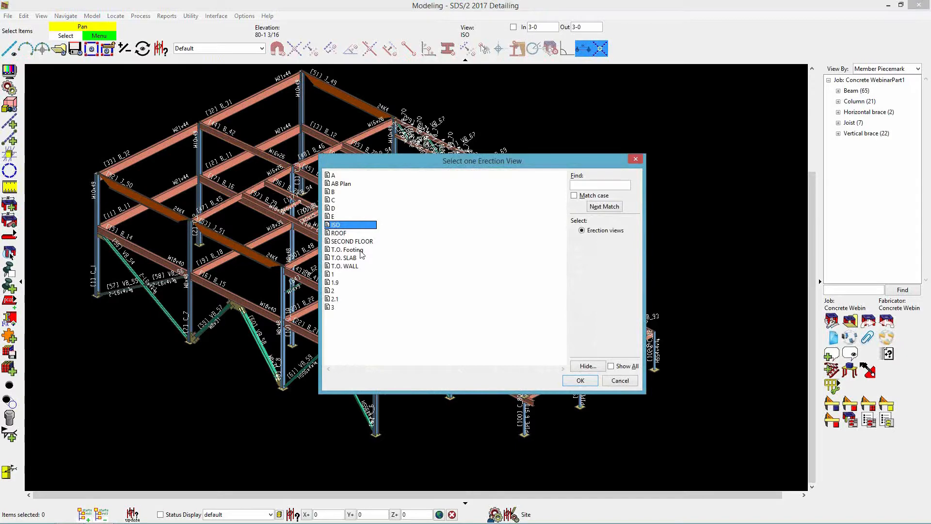
click(360, 250)
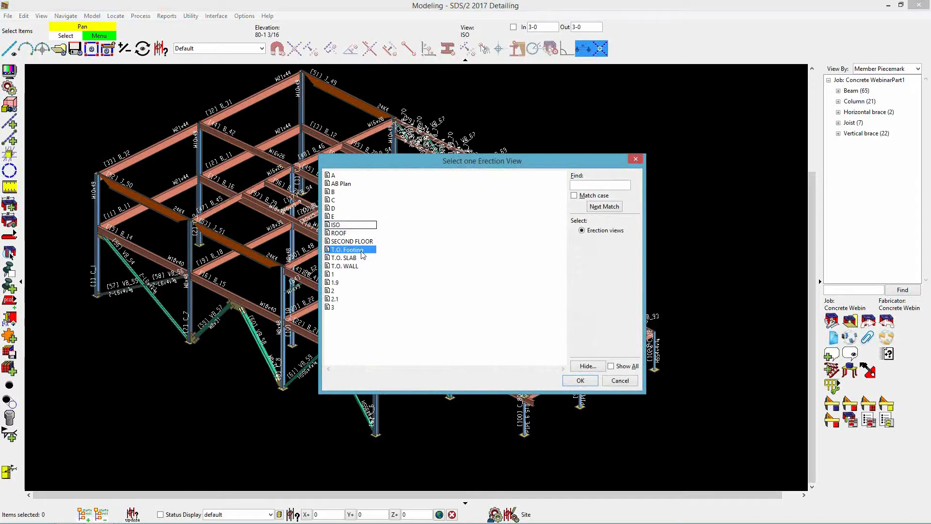
double_click(362, 250)
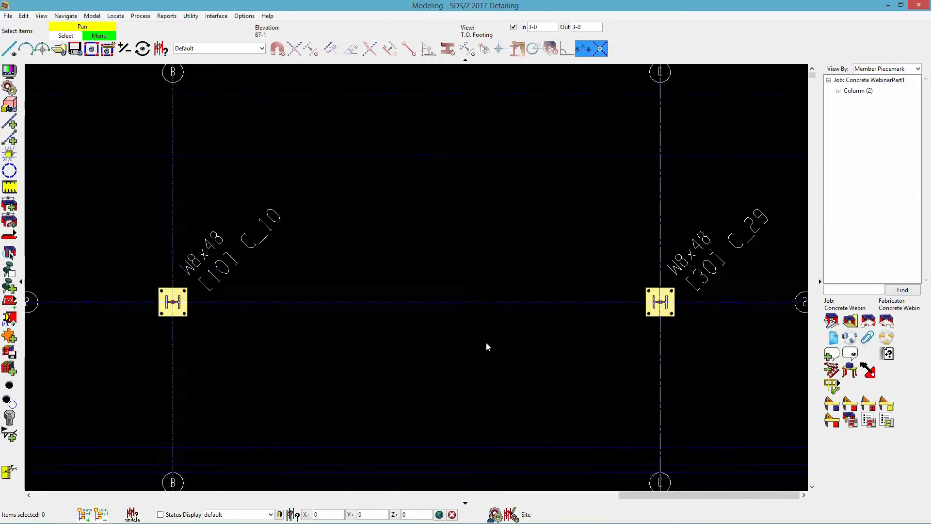
Step: Add a Concrete Pad Footing member with its top center at the intersection of grids A and 1
scroll(474, 340, down, 3)
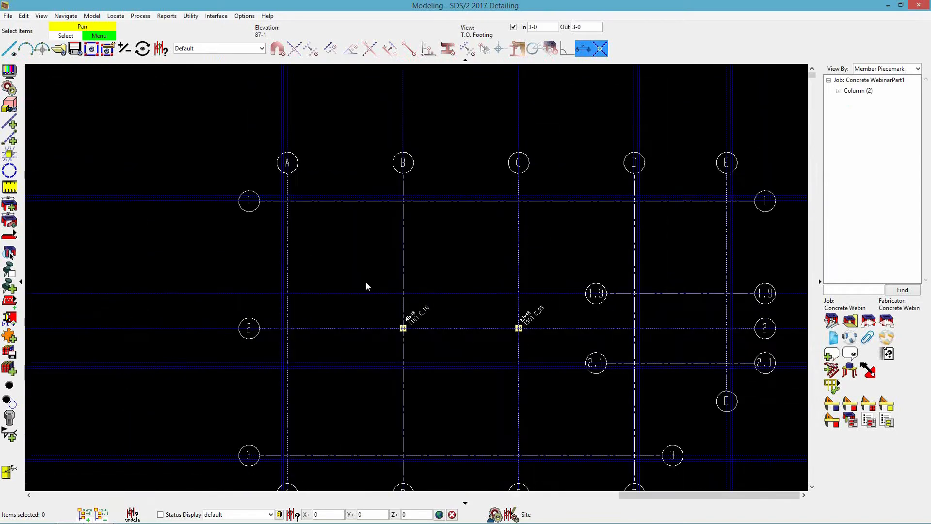
scroll(290, 270, down, 1)
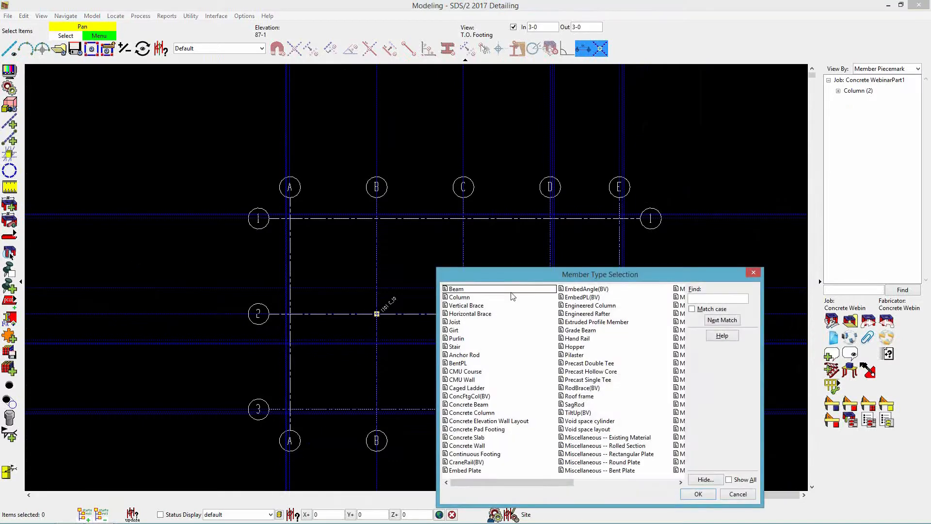
drag(486, 266, 341, 196)
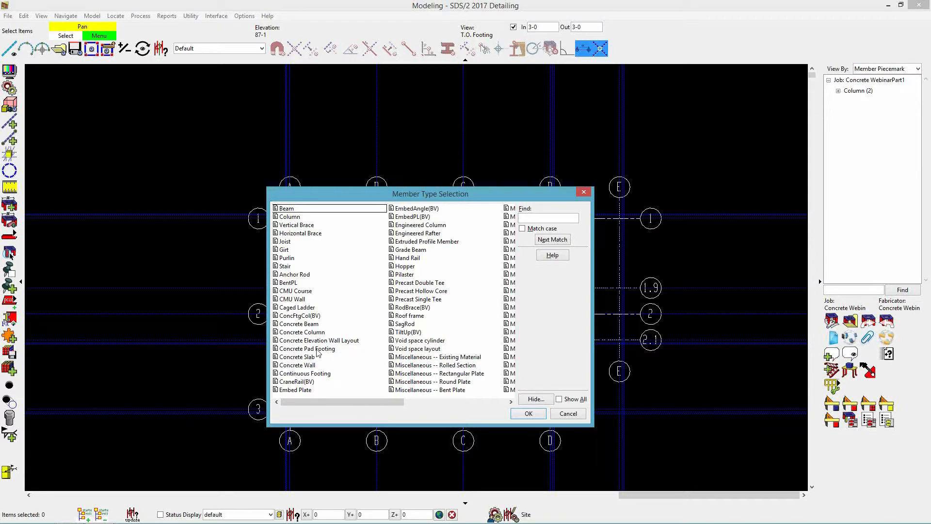
click(318, 349)
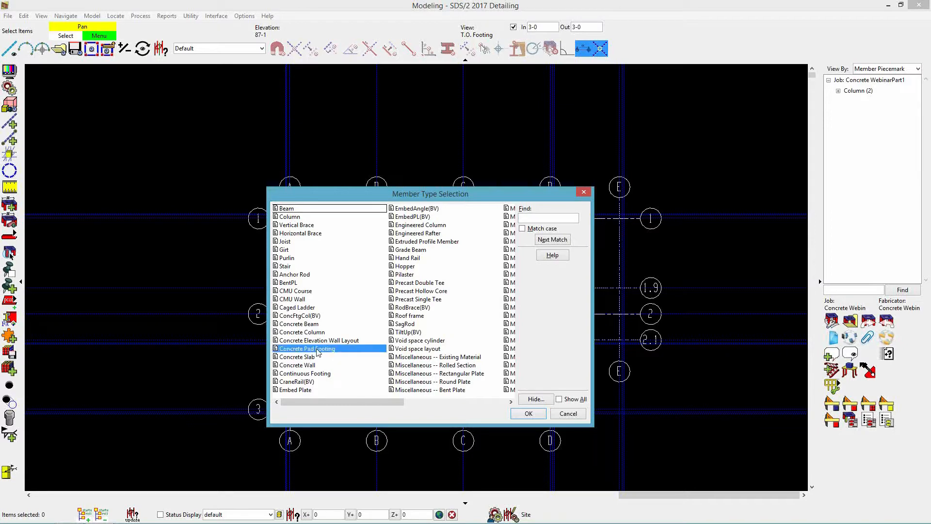
click(528, 414)
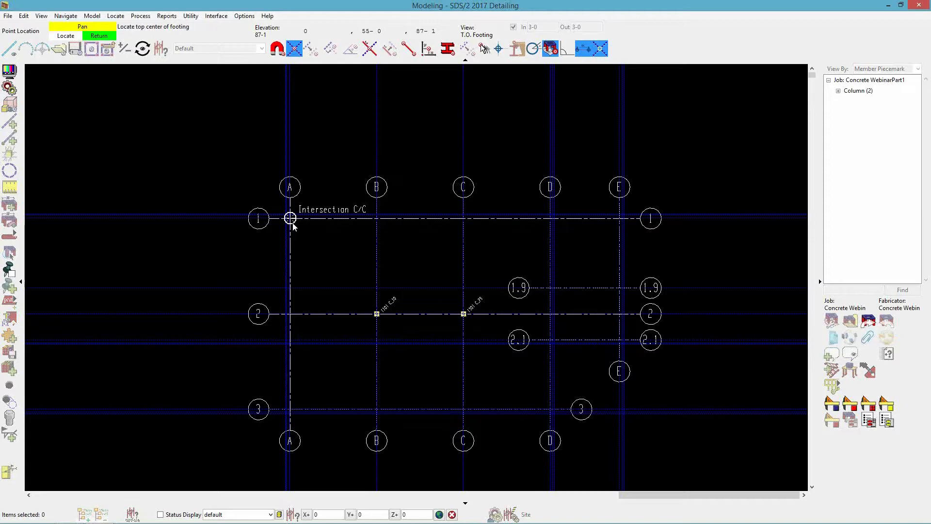
click(296, 223)
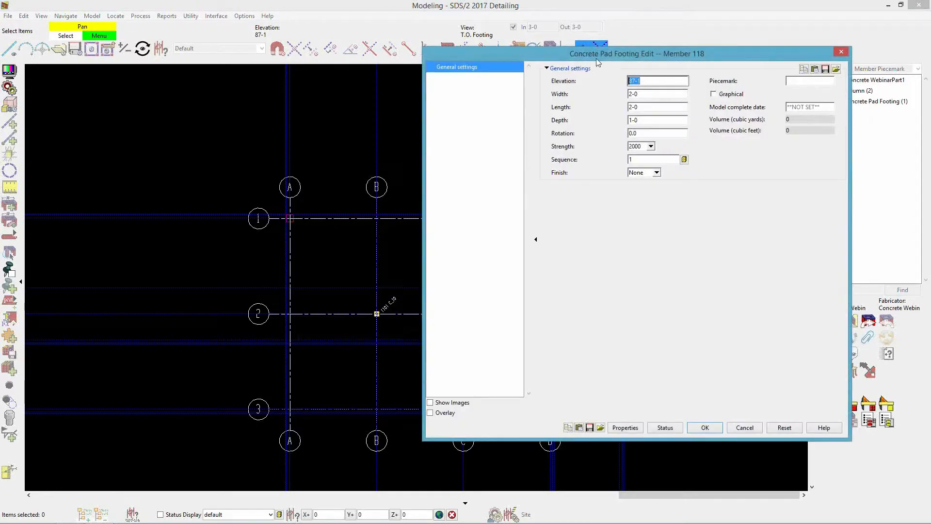
Step: Set the pad footing's width to 6-0, length to 6-0 and depth to 1-10
drag(591, 54, 465, 56)
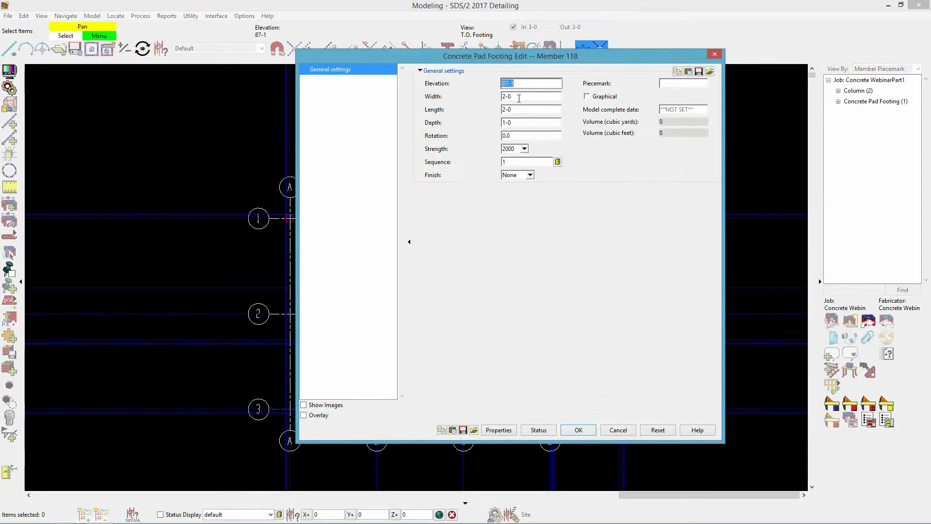
click(517, 96)
text(6-0)
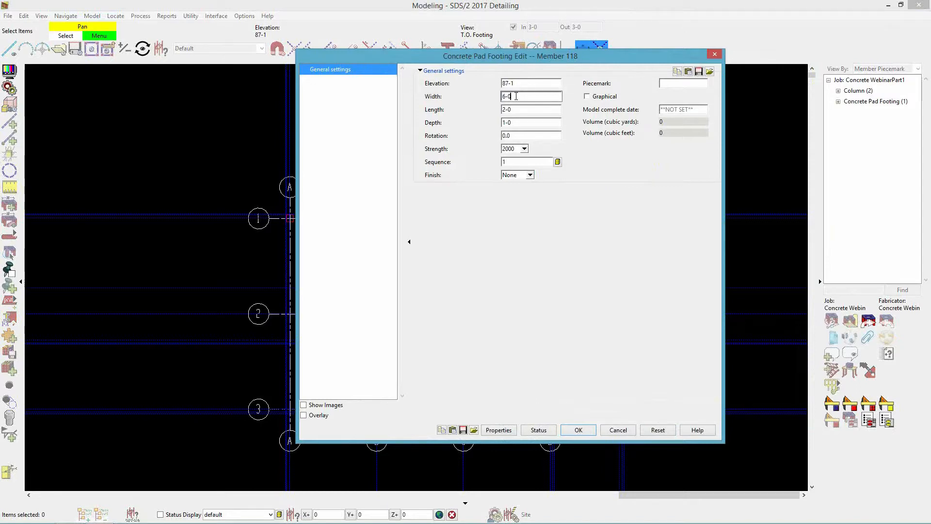
key(Tab)
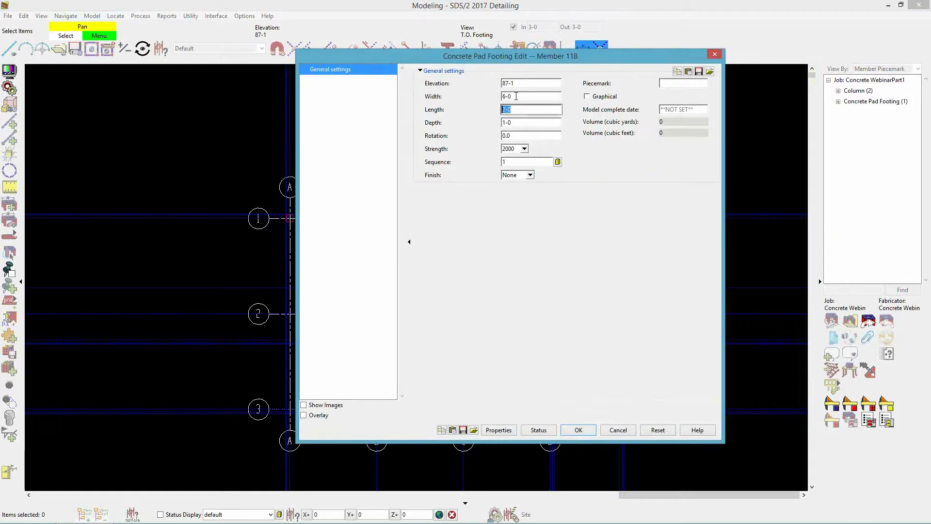
text(6-0)
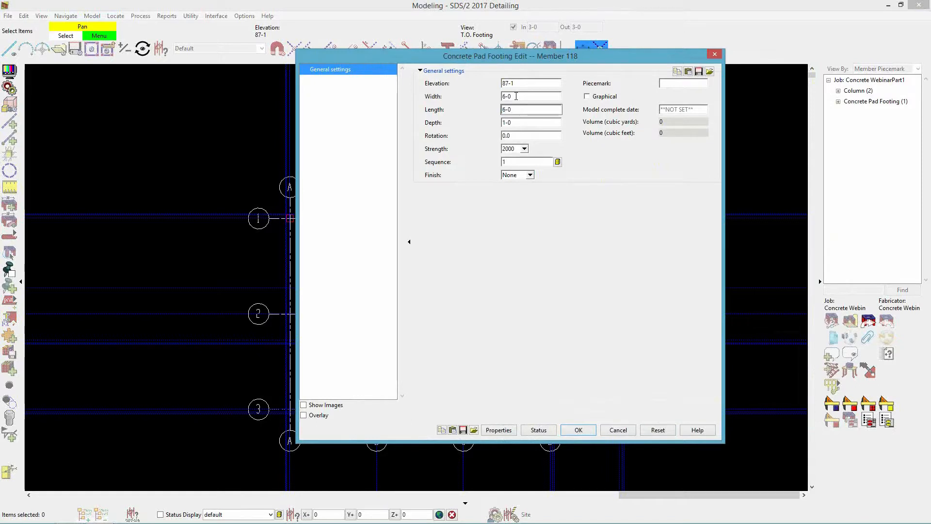
key(Tab)
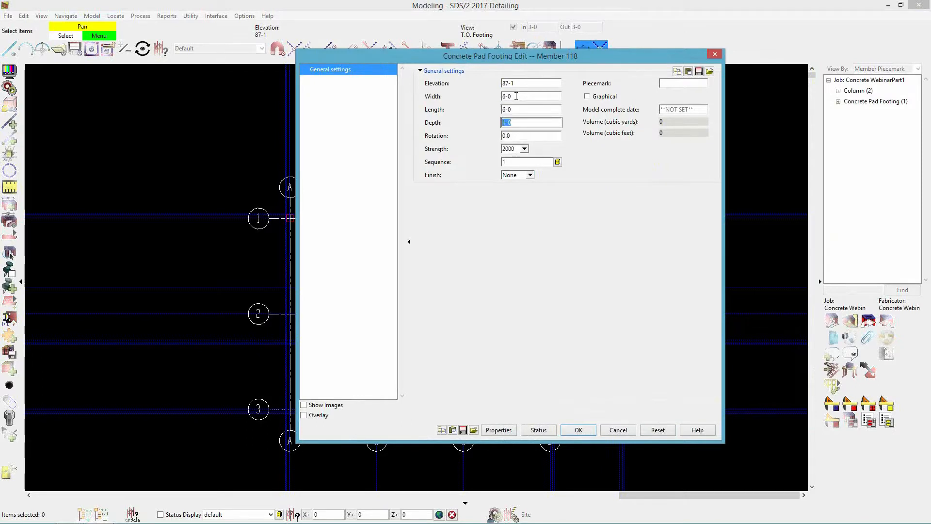
text(1-10)
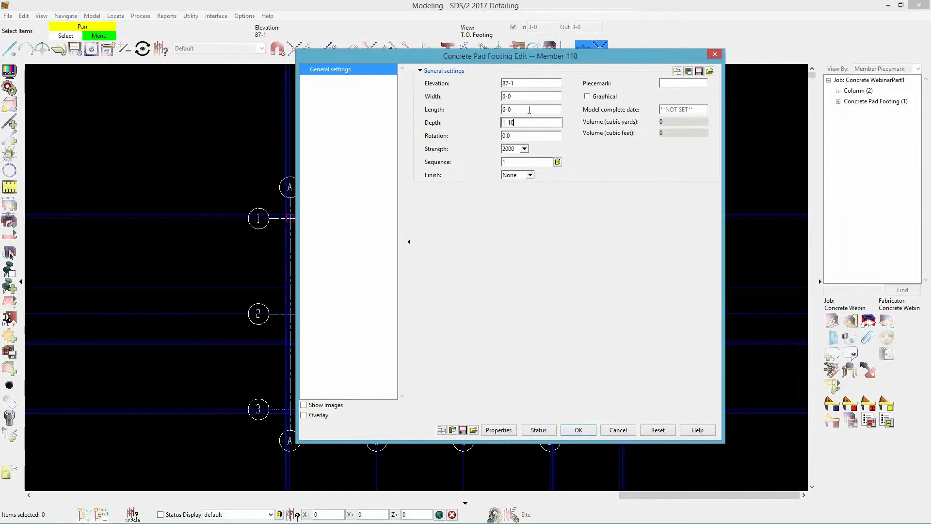
Step: Set the footing's concrete strength to 3500, keep the finish as None, and accept the footing settings
click(524, 149)
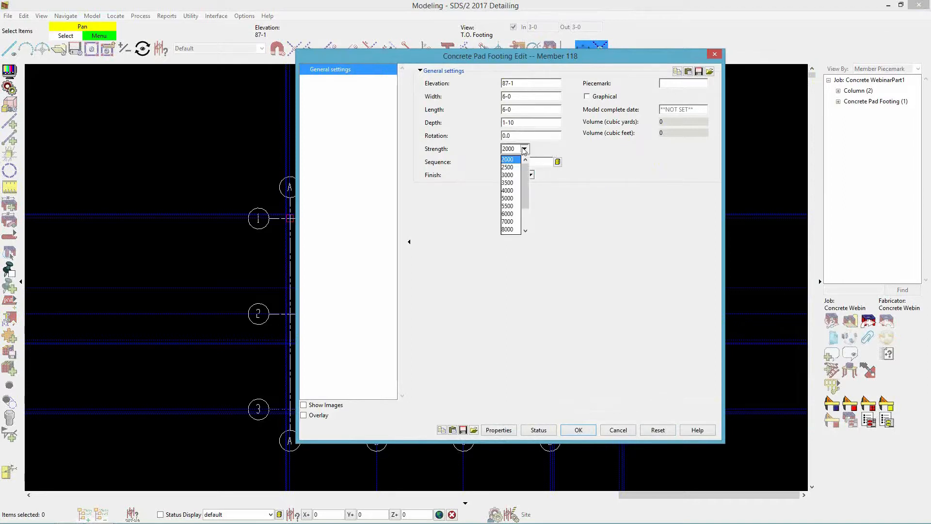
click(516, 182)
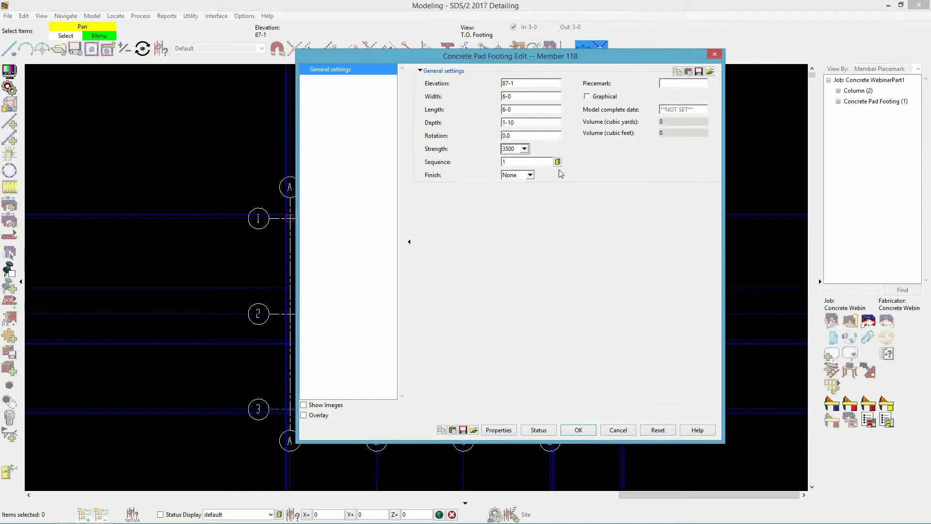
double_click(531, 177)
click(532, 176)
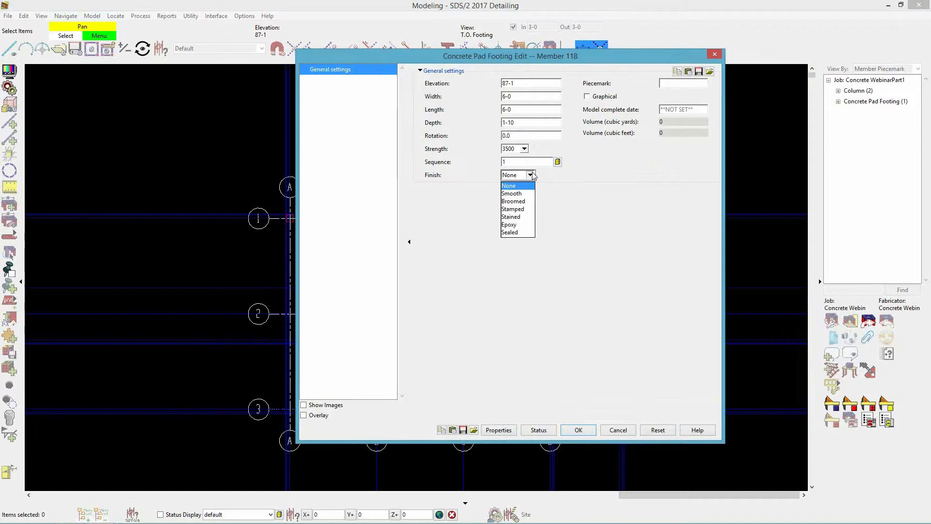
click(584, 182)
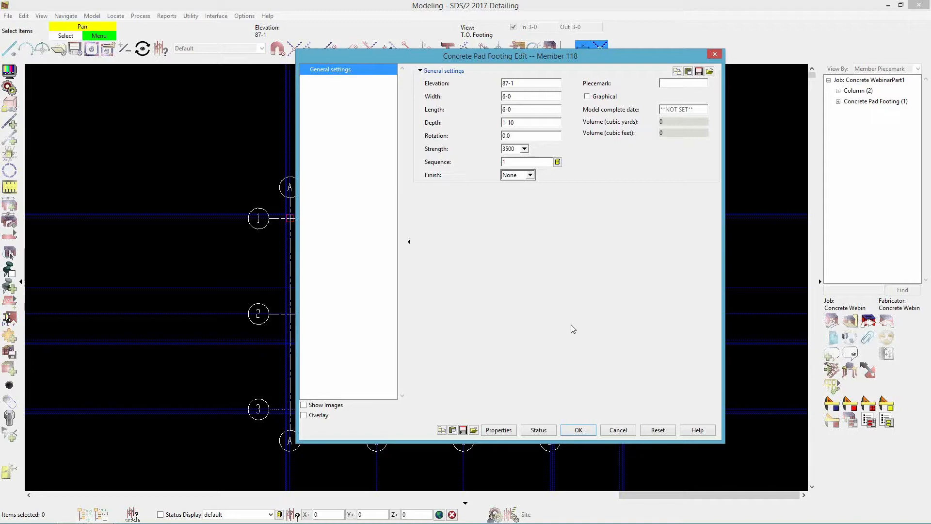
click(580, 429)
Step: Place repeat pad footings along grid 1 at its intersections with grids B and C
scroll(293, 222, up, 1)
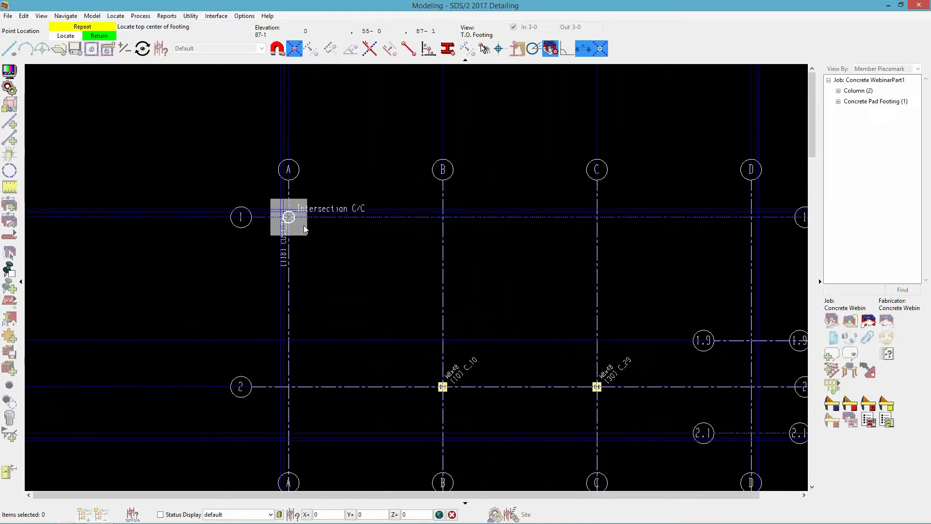
click(429, 225)
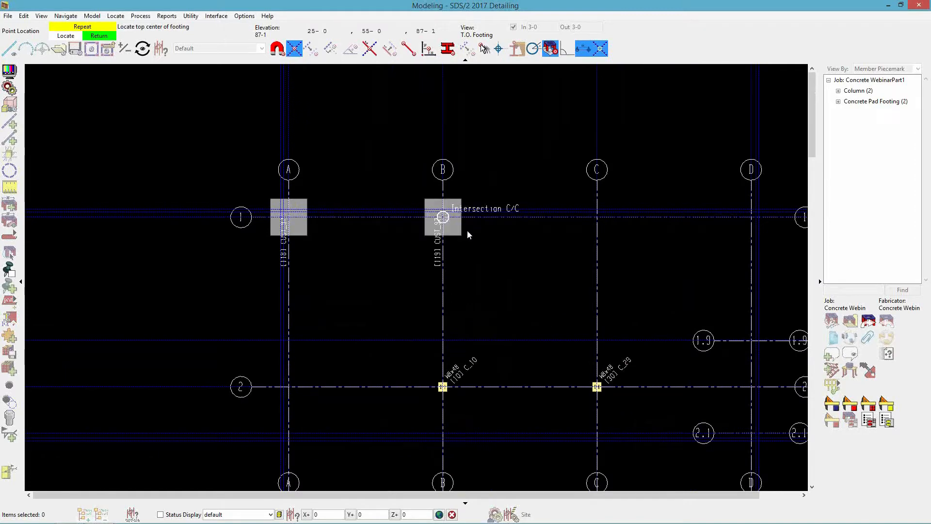
click(586, 225)
Step: Try to place a pad footing at grid D/1 and delete the misplaced one
scroll(391, 263, down, 1)
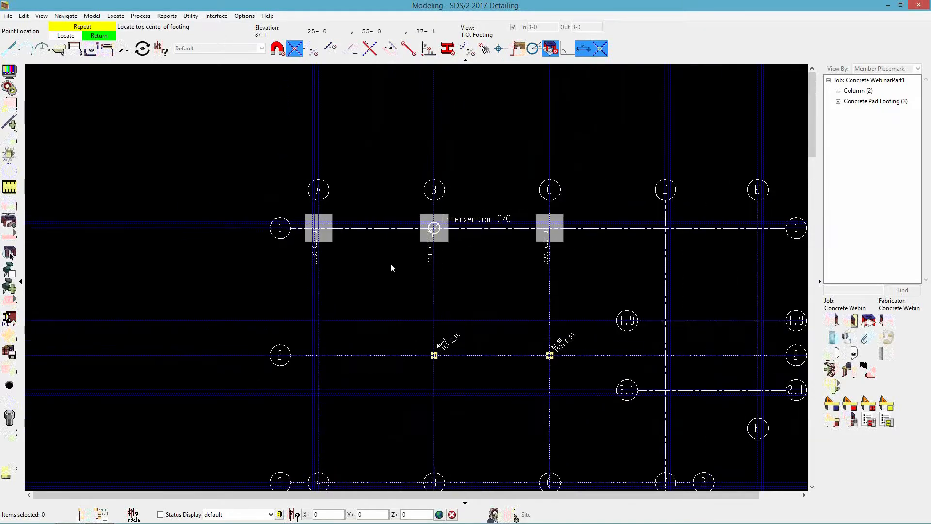
click(667, 244)
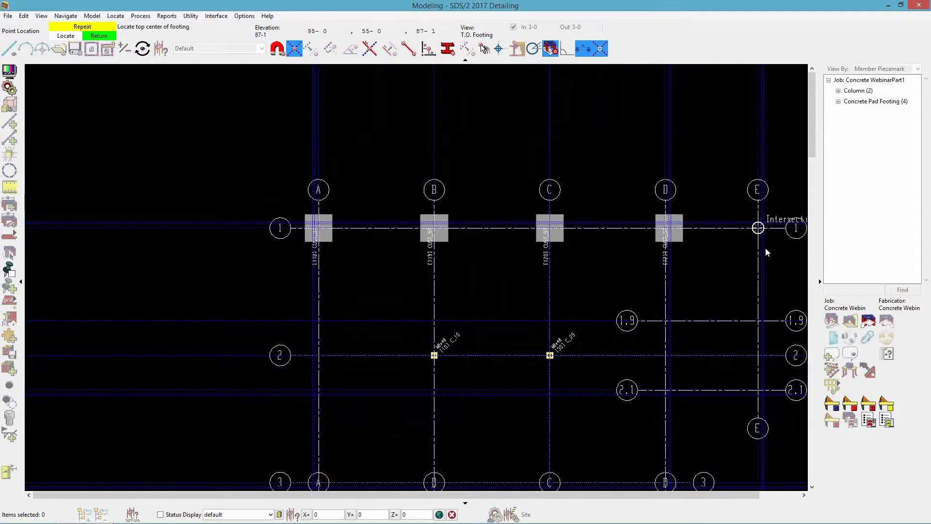
right_click(718, 255)
click(684, 237)
key(Delete)
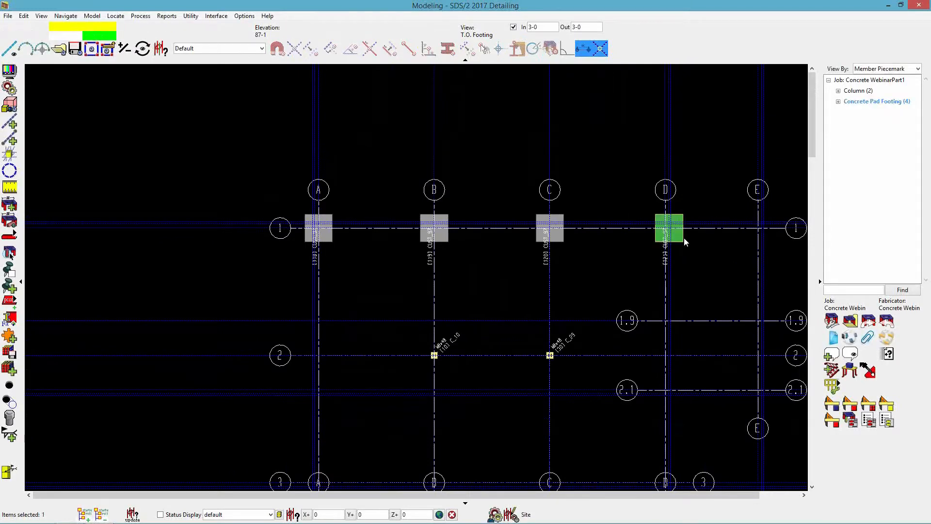
click(462, 293)
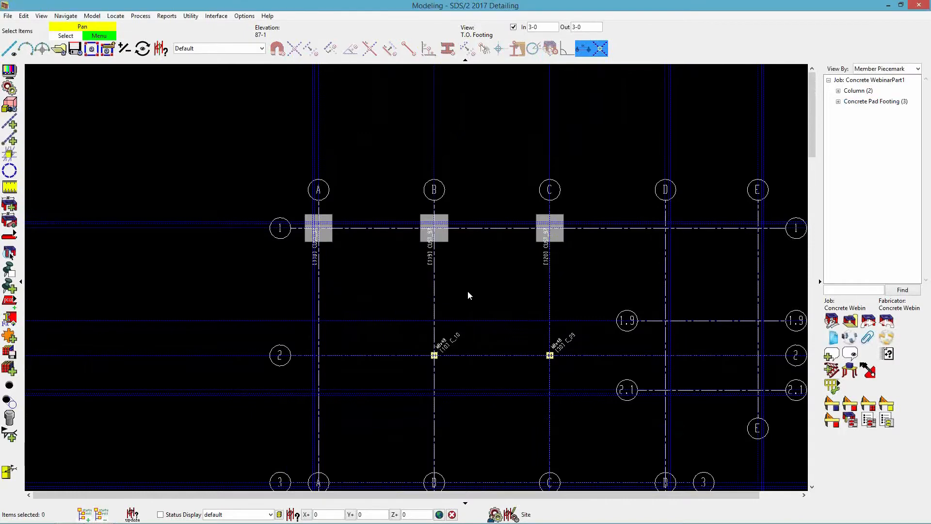
Step: Restart Concrete Pad Footing placement and put footings on grid 1 at its intersections with grids D and E
key(a)
key(Return)
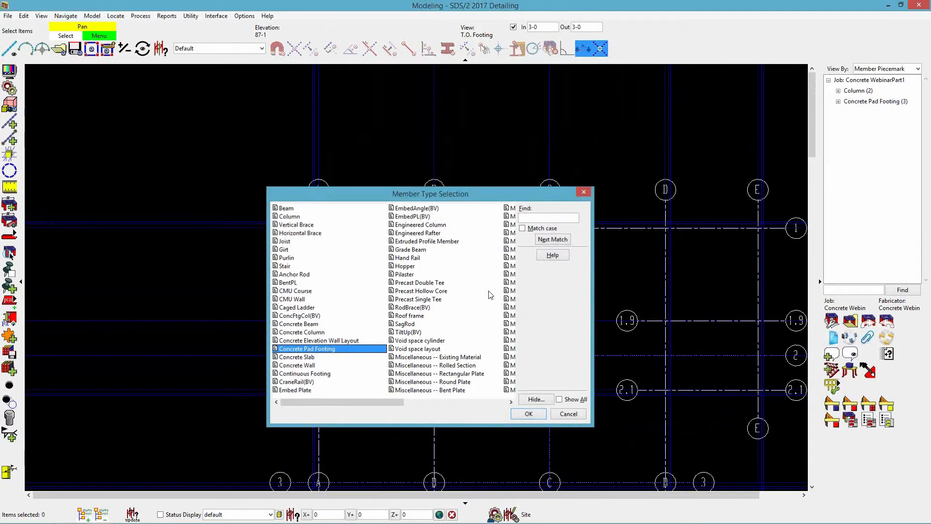
scroll(661, 225, up, 2)
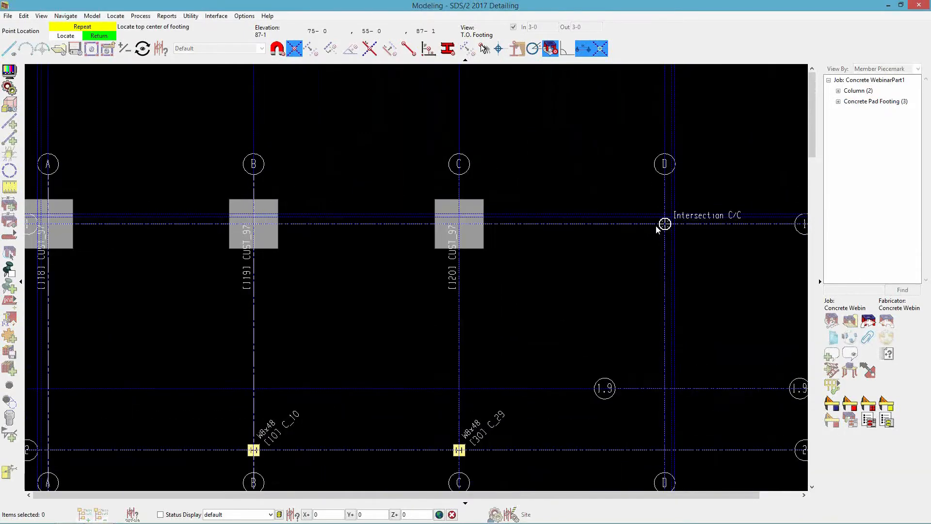
click(662, 226)
scroll(662, 227, down, 2)
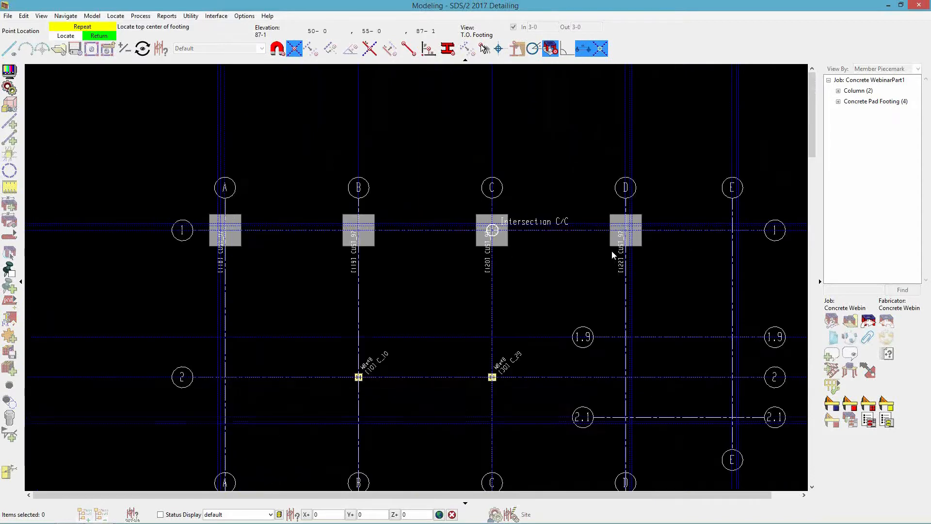
click(731, 235)
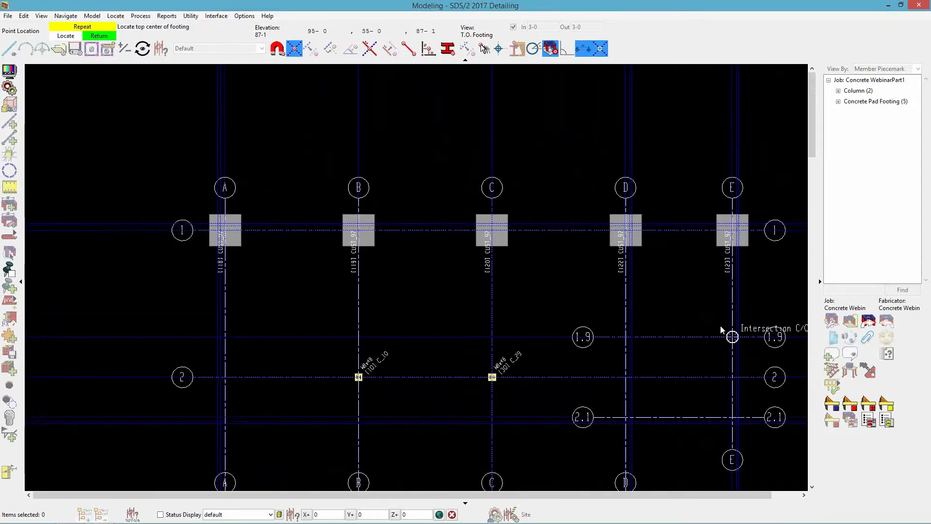
Step: Place pad footings where grids 1.9 and 2.1 cross grids E and D
click(721, 325)
click(727, 411)
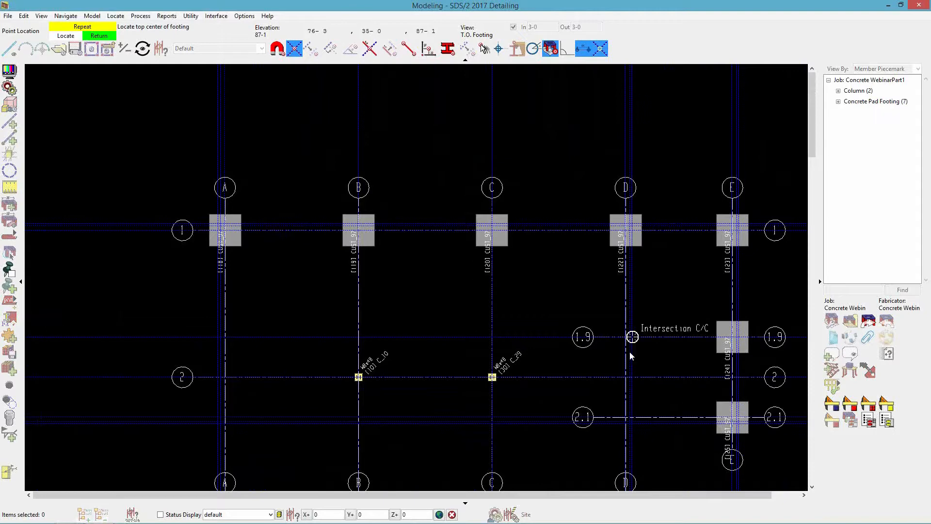
click(624, 345)
click(626, 417)
Step: Place pad footings along grid 3 at its intersections with grids D, C, B and A
scroll(627, 418, down, 3)
scroll(632, 437, up, 3)
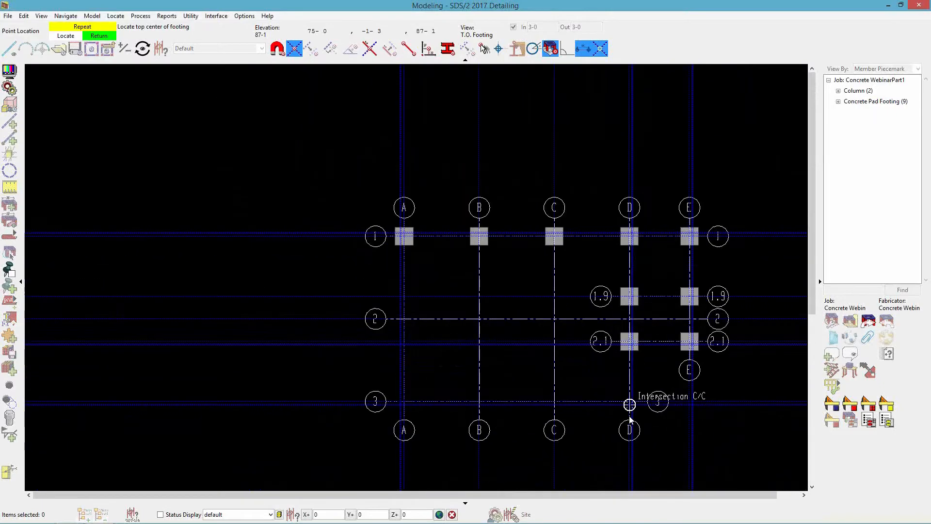
click(626, 399)
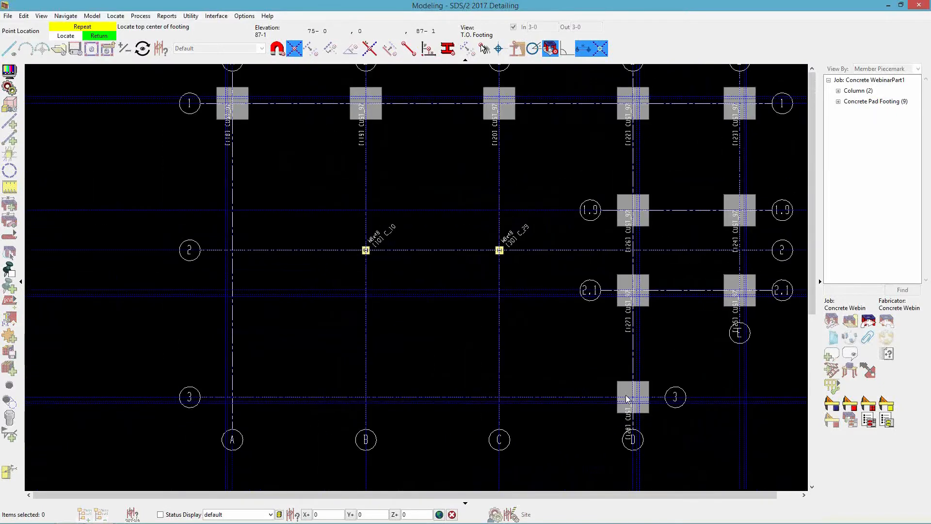
click(517, 394)
click(389, 388)
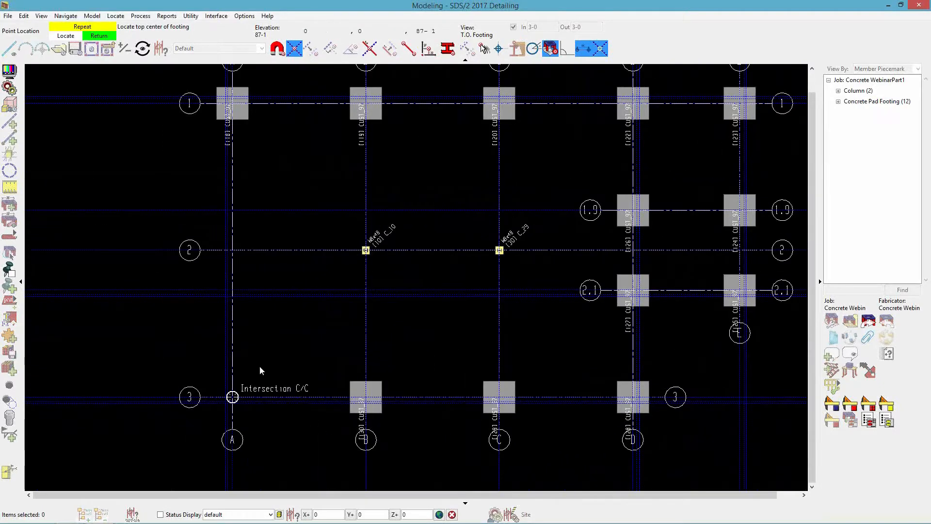
click(260, 366)
Step: Place pad footings along grid 2 at its intersections with grids A, B and C, finishing the footing placement
click(246, 258)
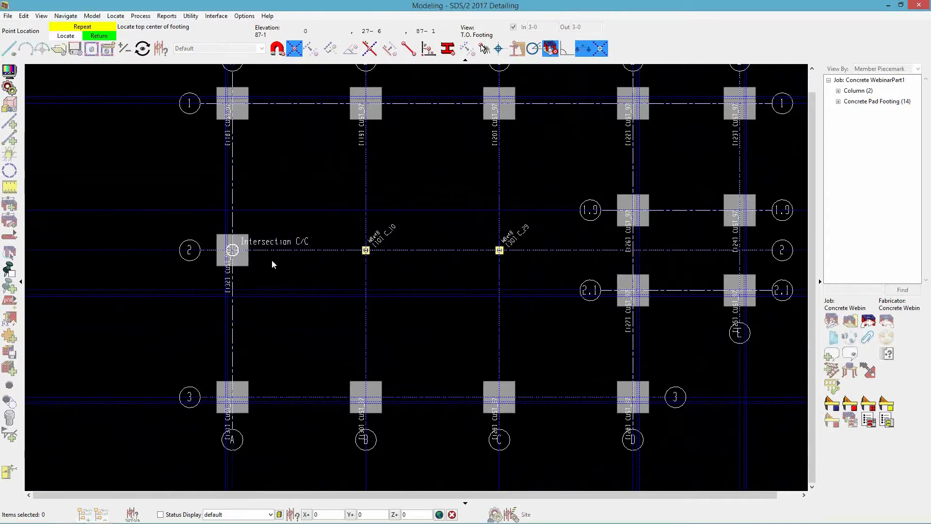
click(340, 251)
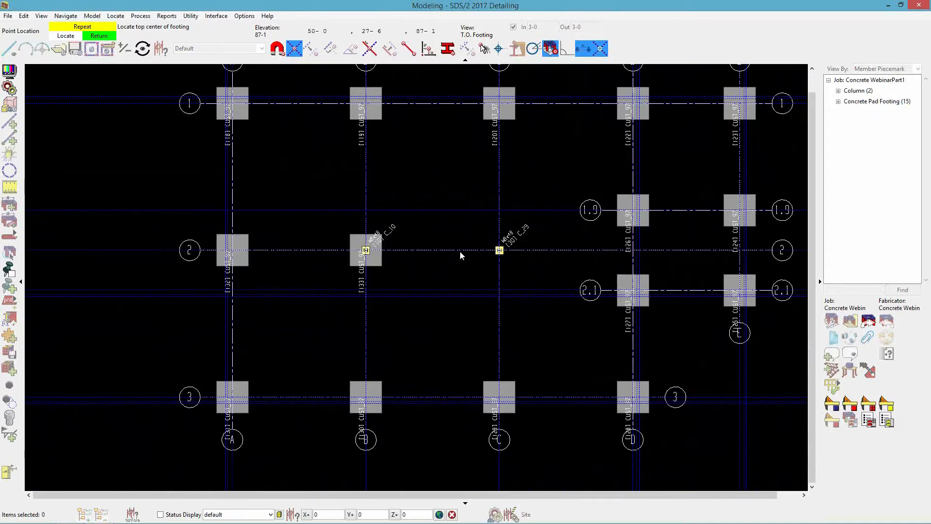
click(460, 251)
right_click(450, 255)
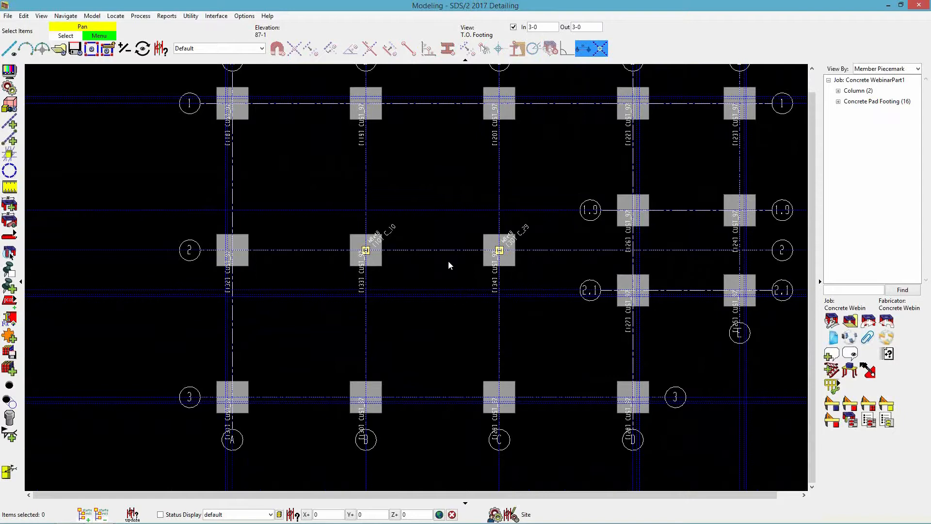
Step: Start a Continuous Footing and locate its first two points at -1-3, 56-3 near A/1 and 96-3, 56-3 near E/1
scroll(452, 323, down, 1)
scroll(286, 137, up, 1)
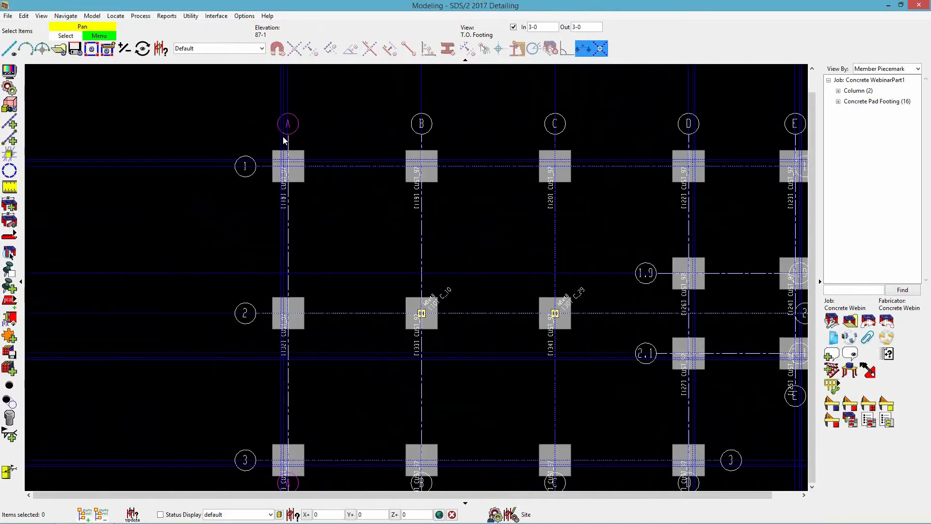
scroll(284, 140, up, 2)
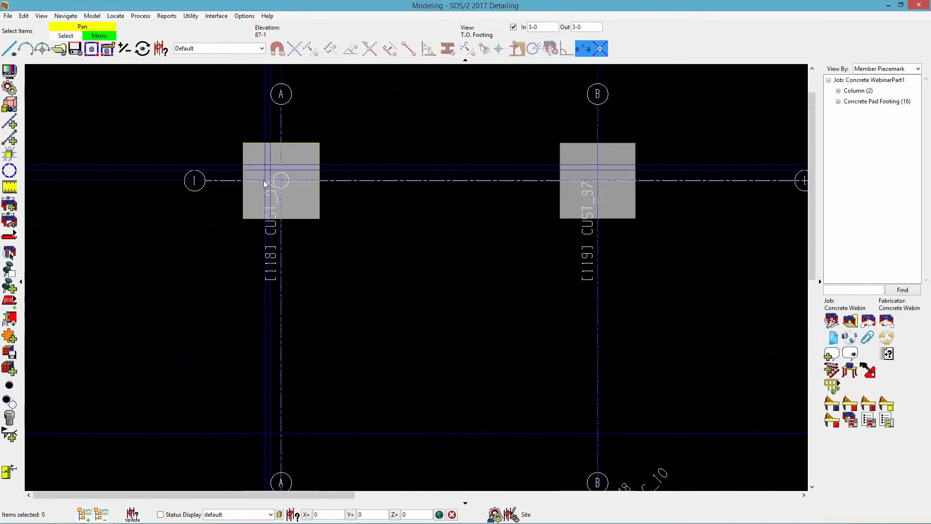
scroll(227, 234, down, 1)
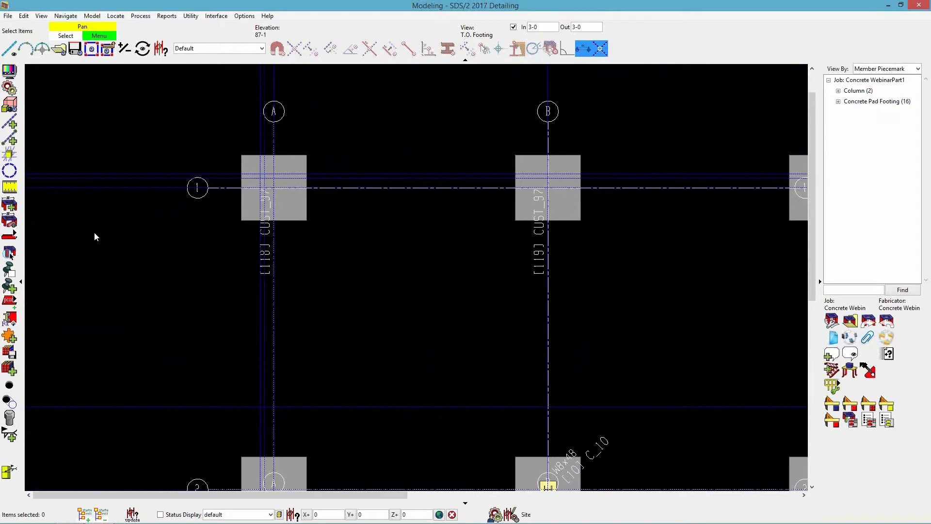
key(a)
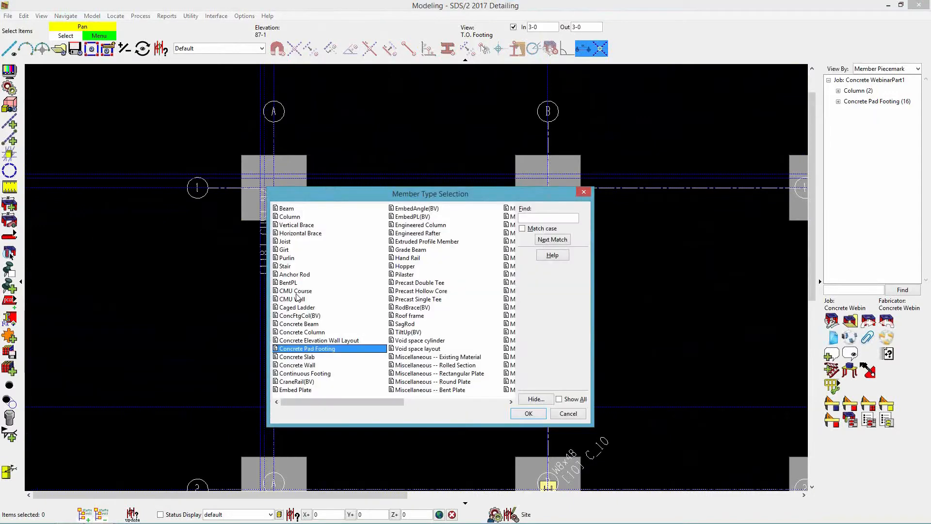
click(330, 373)
double_click(321, 372)
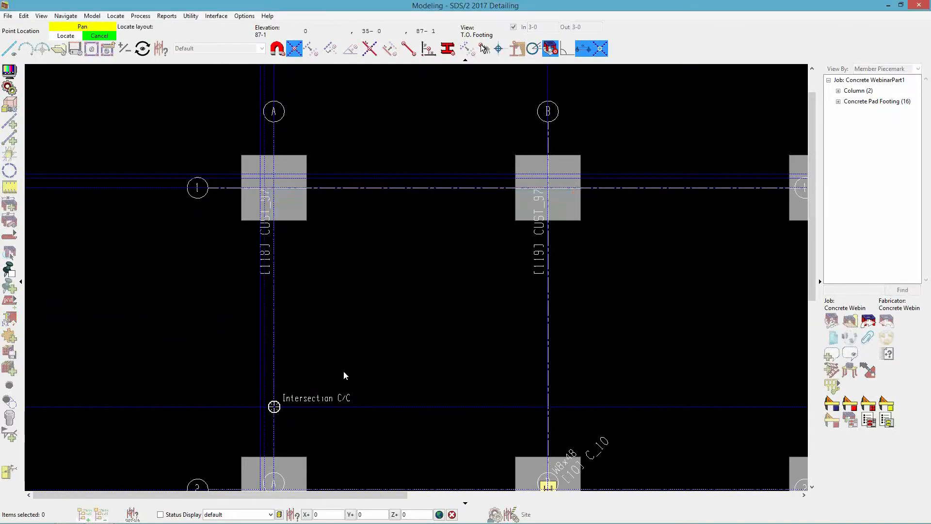
click(255, 178)
scroll(245, 182, down, 4)
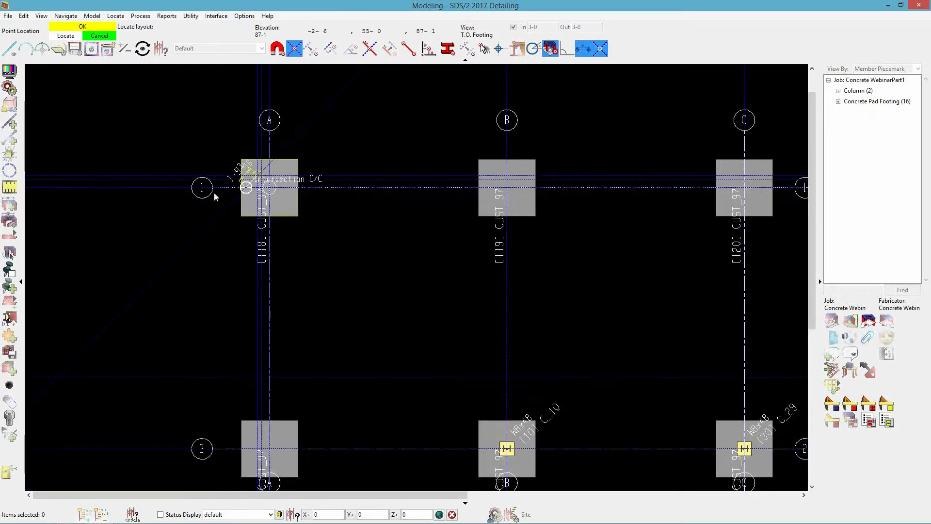
scroll(627, 188, up, 4)
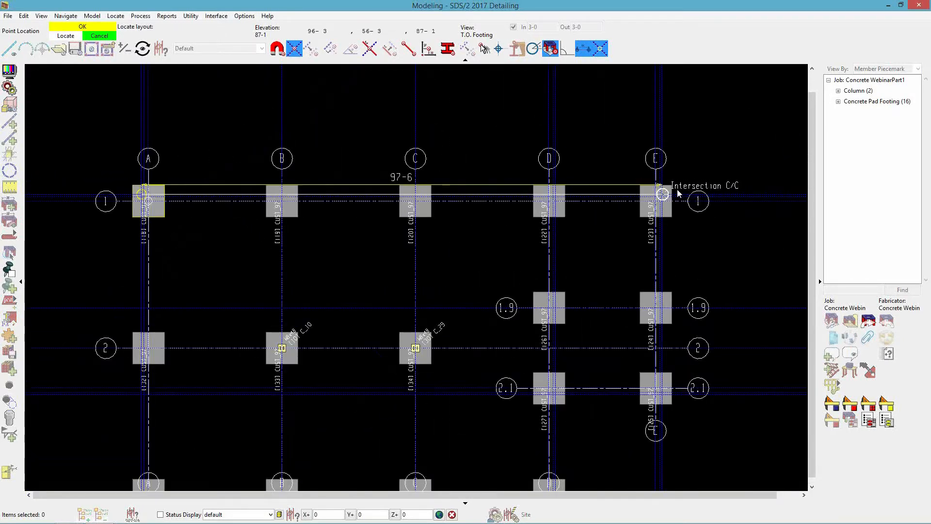
click(656, 196)
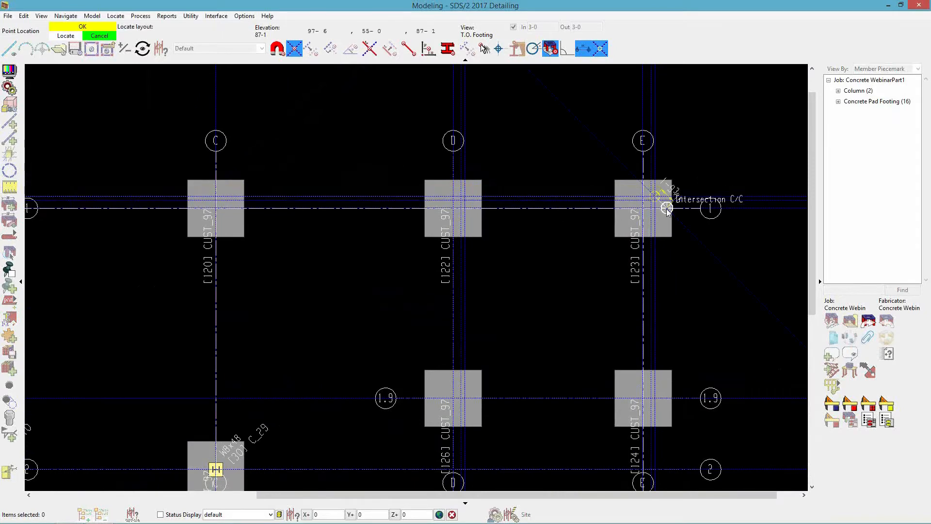
Step: Continue the footing layout with points at 96-3, 18-9 near E/2.1 and 76-3, 18-9 near D/2.1
scroll(661, 218, down, 4)
scroll(657, 369, up, 1)
scroll(662, 391, up, 3)
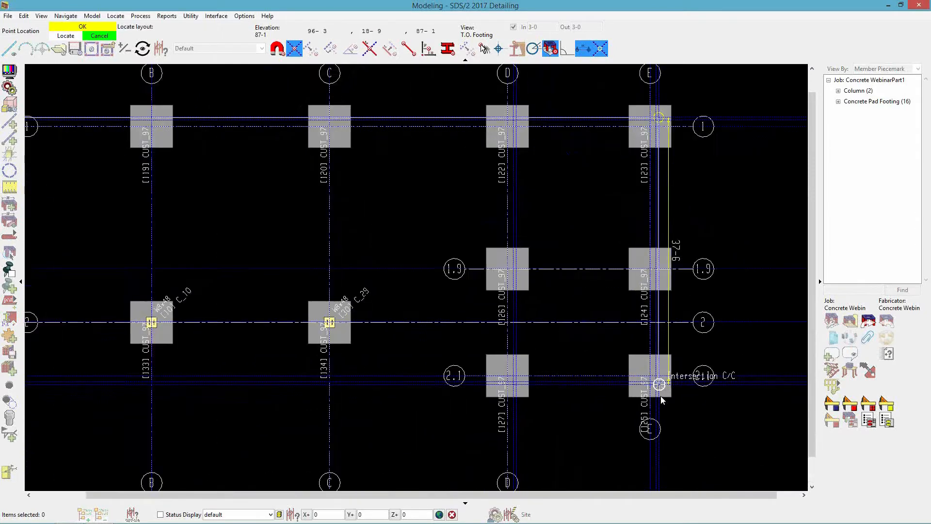
click(660, 393)
click(501, 384)
Step: Locate the footing's corner points at 76-3, -1-3 near D/3 and -1-3, -1-3 near A/3
scroll(497, 329, down, 3)
scroll(500, 437, up, 1)
scroll(485, 429, up, 4)
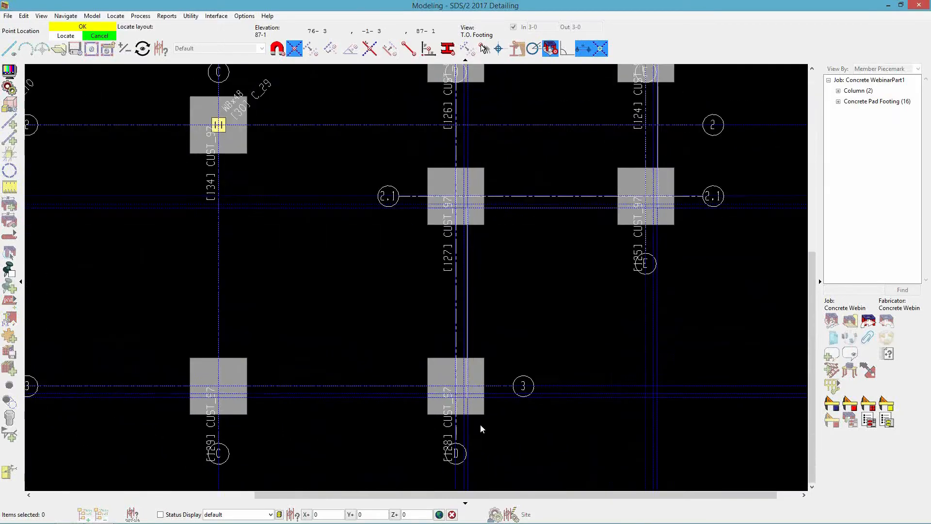
click(475, 403)
scroll(541, 403, down, 4)
scroll(579, 400, down, 1)
scroll(215, 411, down, 2)
scroll(216, 414, up, 2)
scroll(226, 417, up, 3)
click(223, 391)
Step: Close the continuous footing layout at its starting point near A/1 and finish locating points
scroll(235, 415, down, 3)
scroll(231, 201, up, 7)
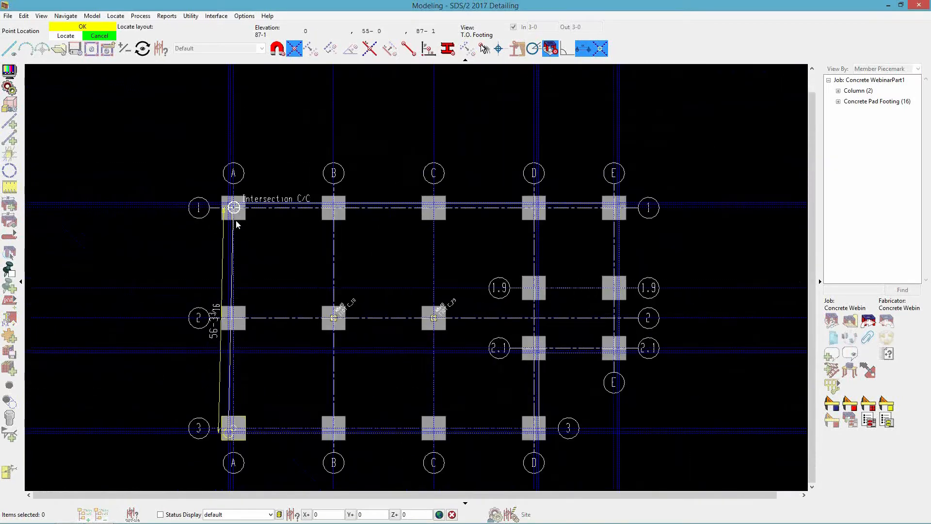
scroll(230, 200, up, 1)
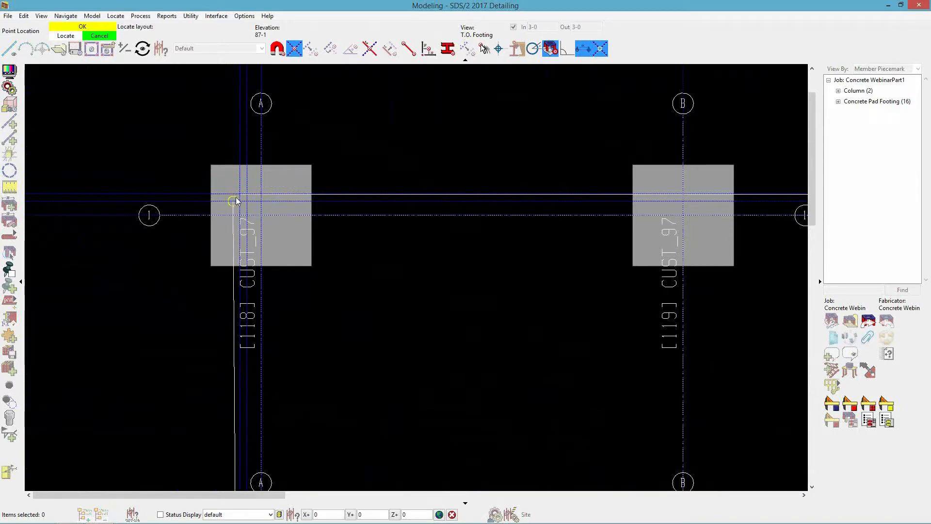
click(238, 195)
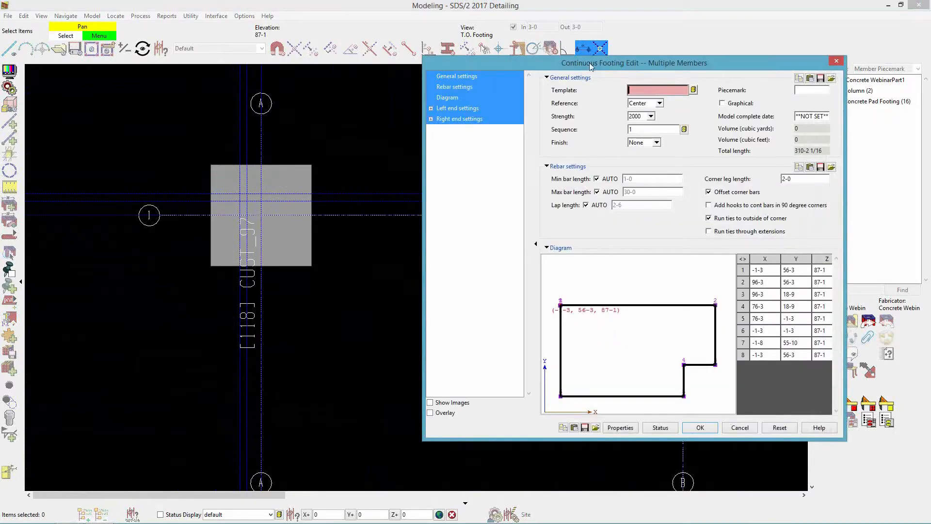
Step: Enlarge the Continuous Footing Edit window and assign the CF2-0B template to the footing
drag(578, 64, 447, 60)
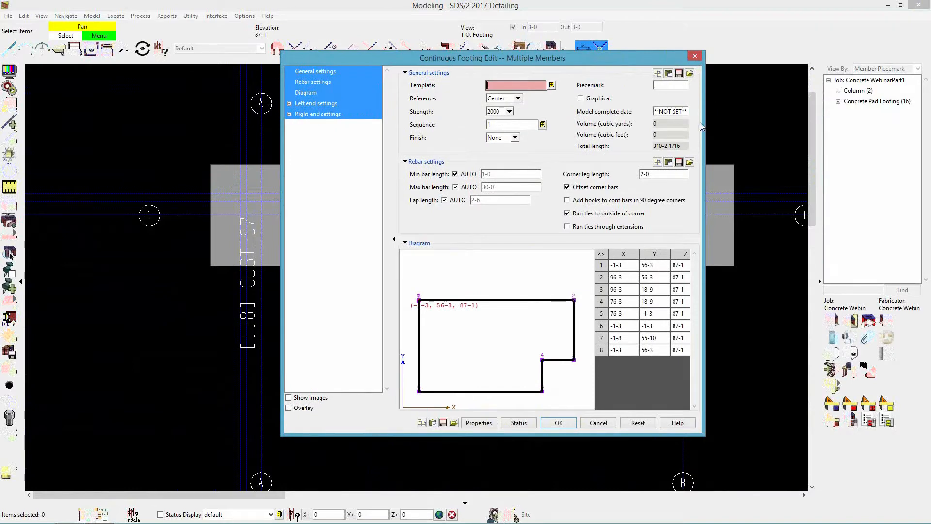
drag(700, 122, 818, 122)
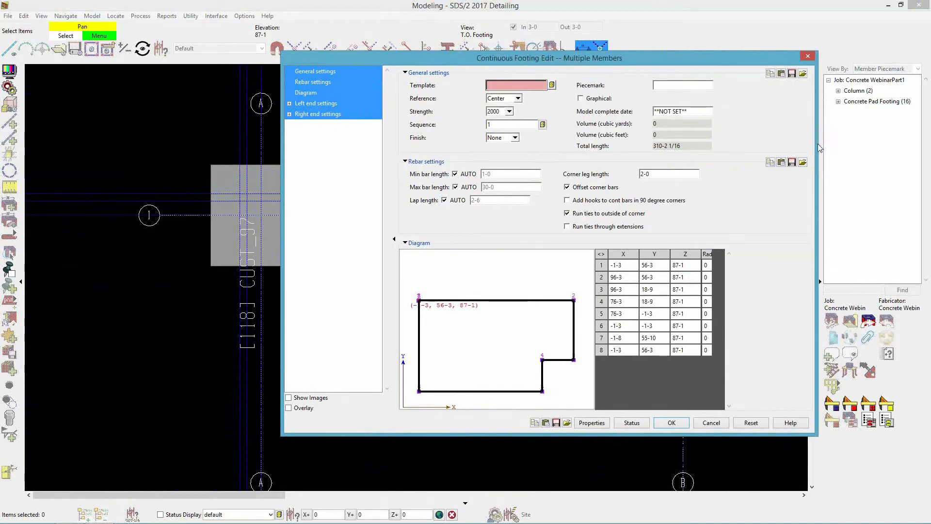
drag(579, 58, 481, 61)
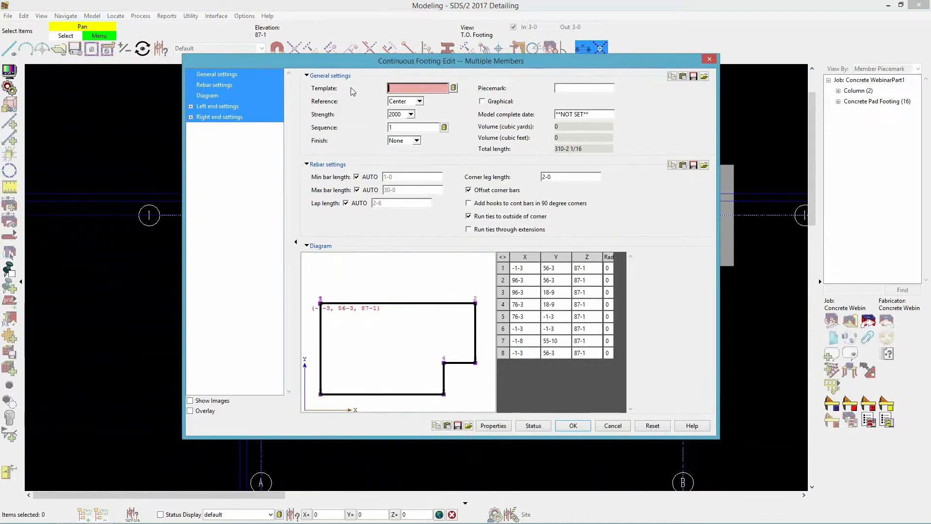
click(453, 88)
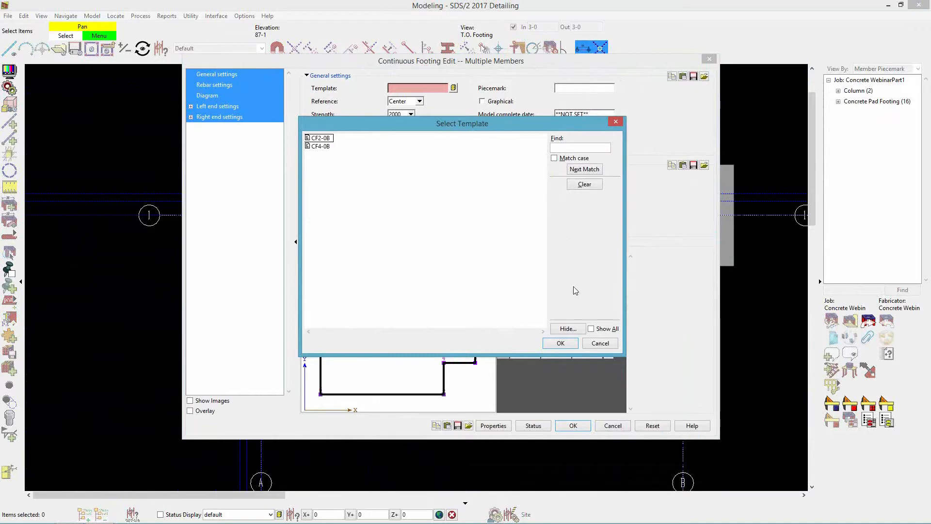
click(322, 139)
click(558, 343)
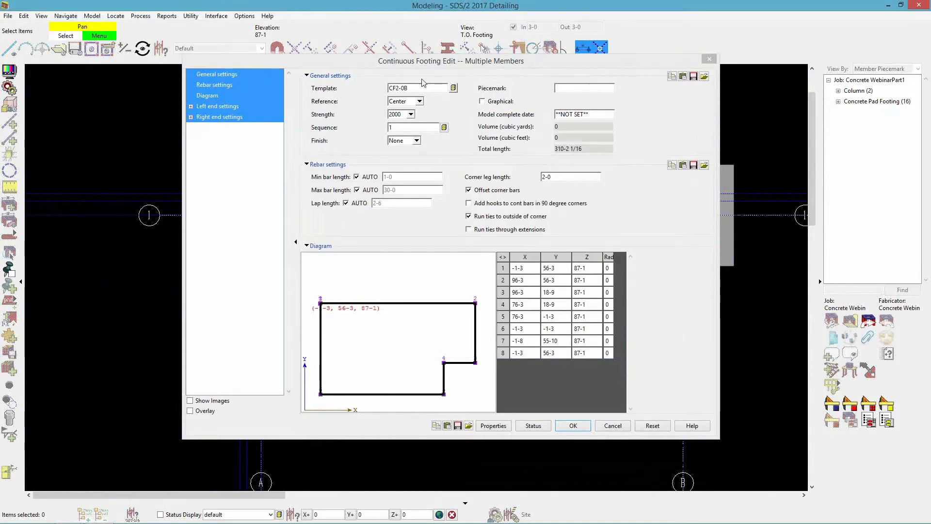
drag(427, 68, 492, 82)
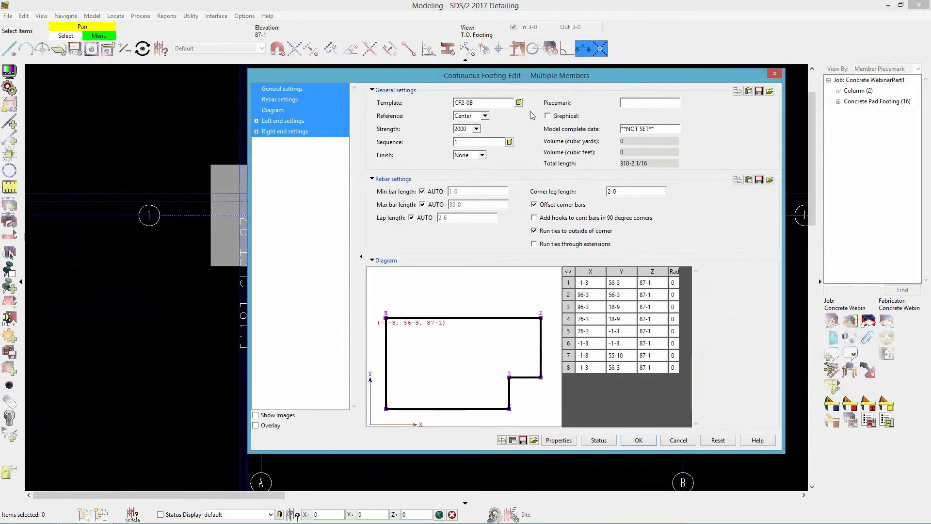
Step: Try the Exterior and Interior references for the continuous footing, and restore the reference to Center
click(485, 116)
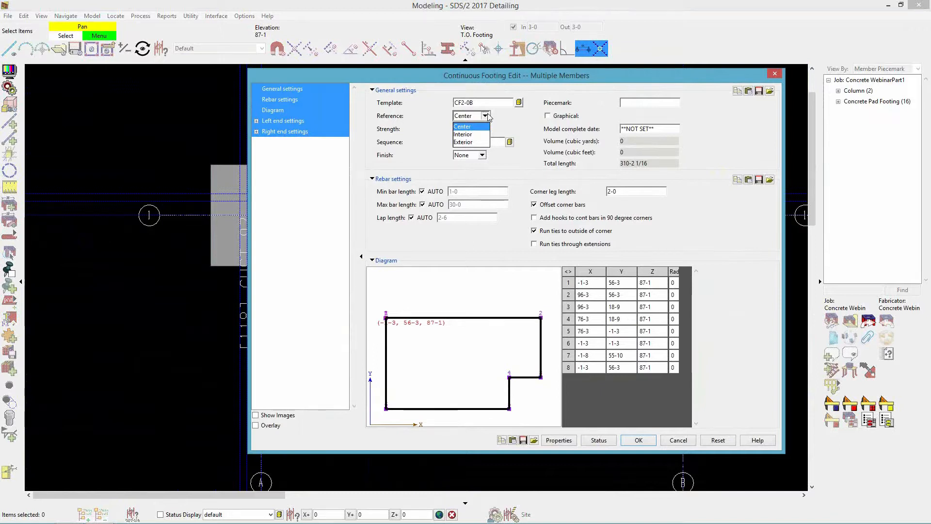
click(473, 142)
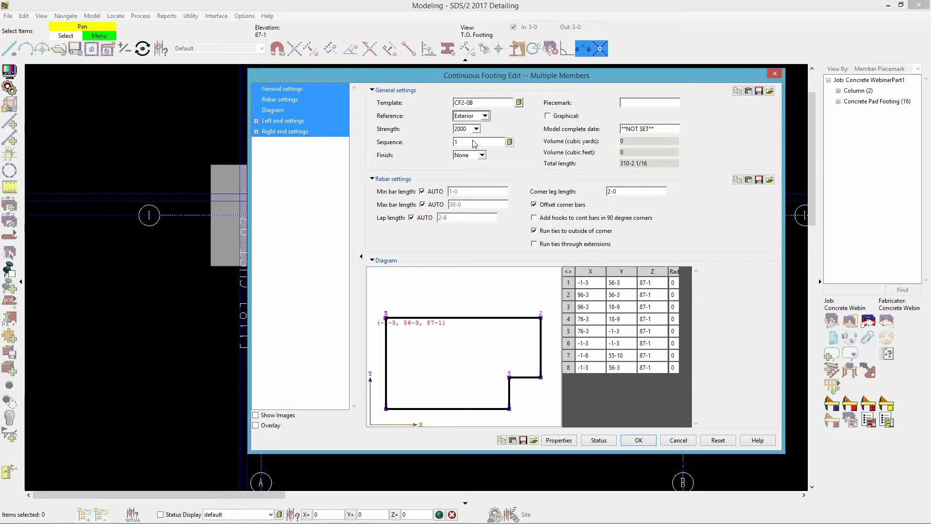
click(485, 116)
click(486, 134)
click(485, 116)
click(481, 135)
click(479, 118)
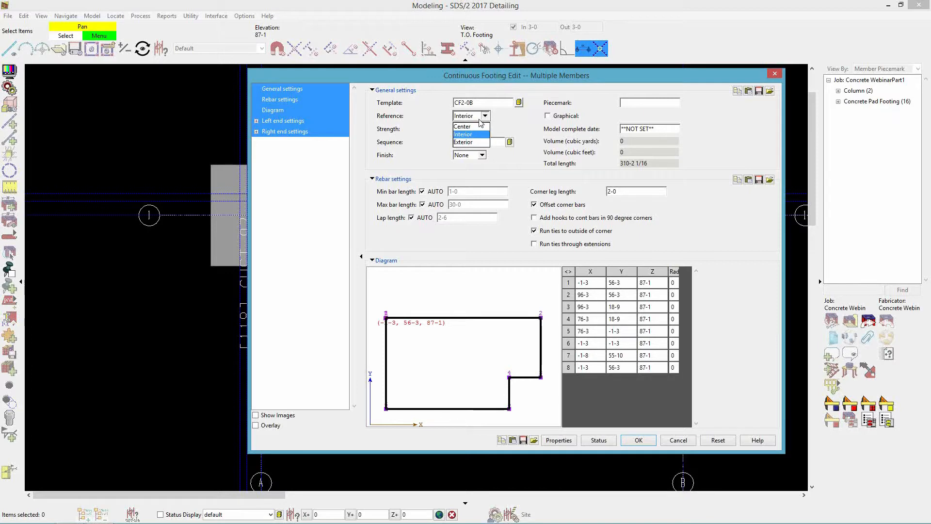
click(482, 126)
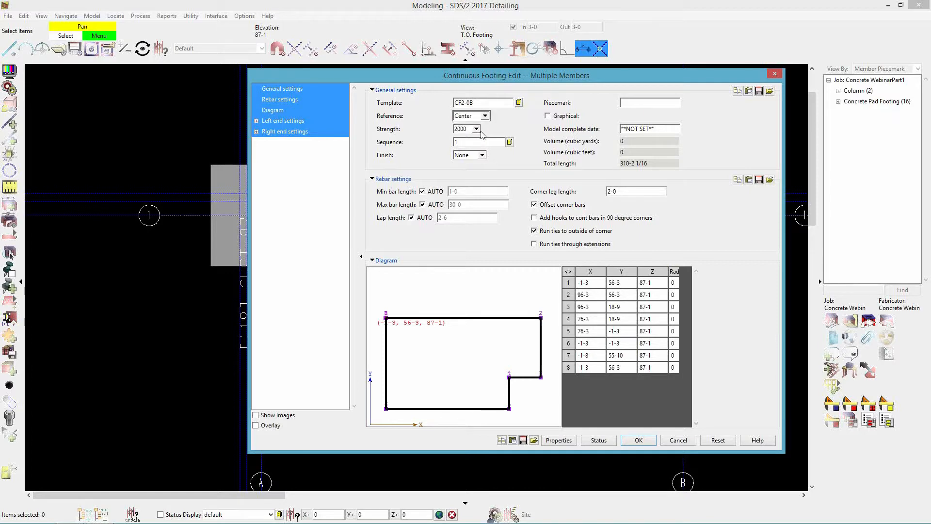
Step: Set the continuous footing's concrete strength to 3500
click(476, 129)
click(466, 156)
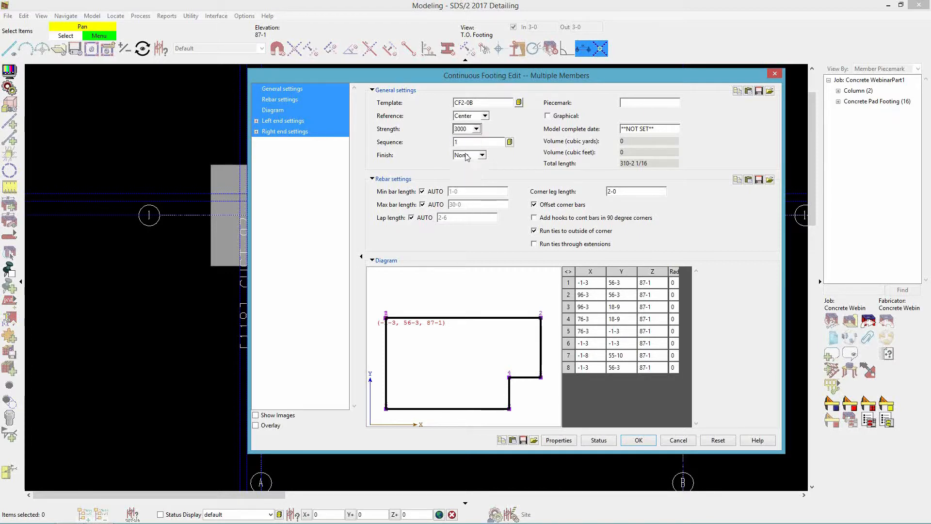
click(477, 129)
click(468, 166)
Step: Examine the footing's point coordinates against the diagram, collapse the rebar settings and review the available dimensioning methods
click(595, 293)
click(600, 305)
click(596, 295)
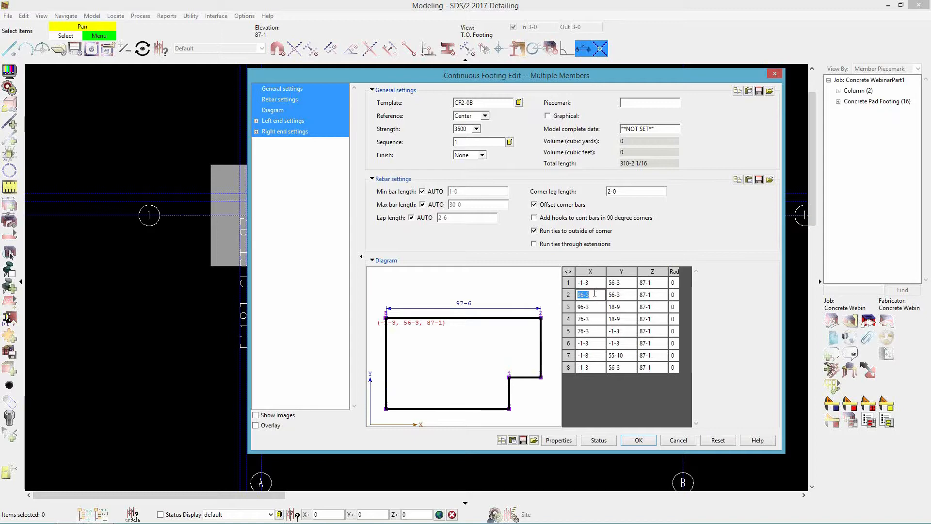
key(Down)
key(Down)
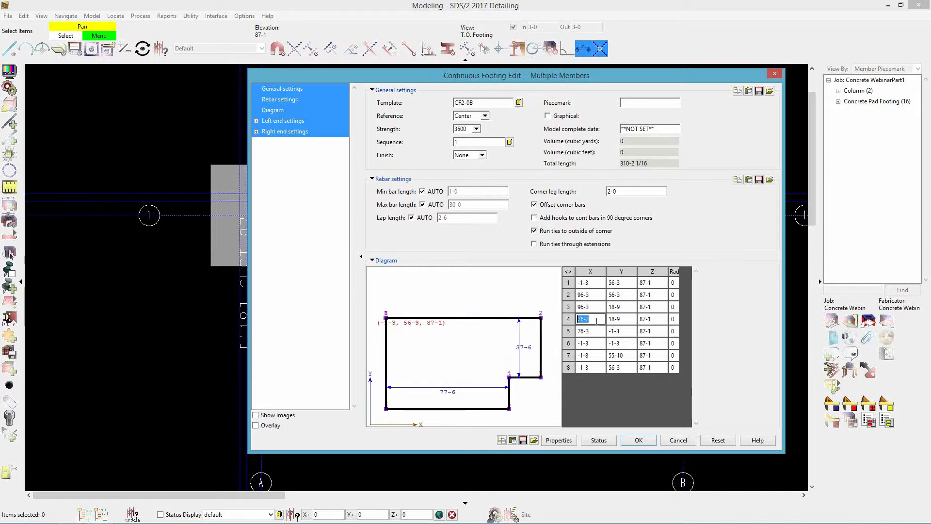
click(388, 180)
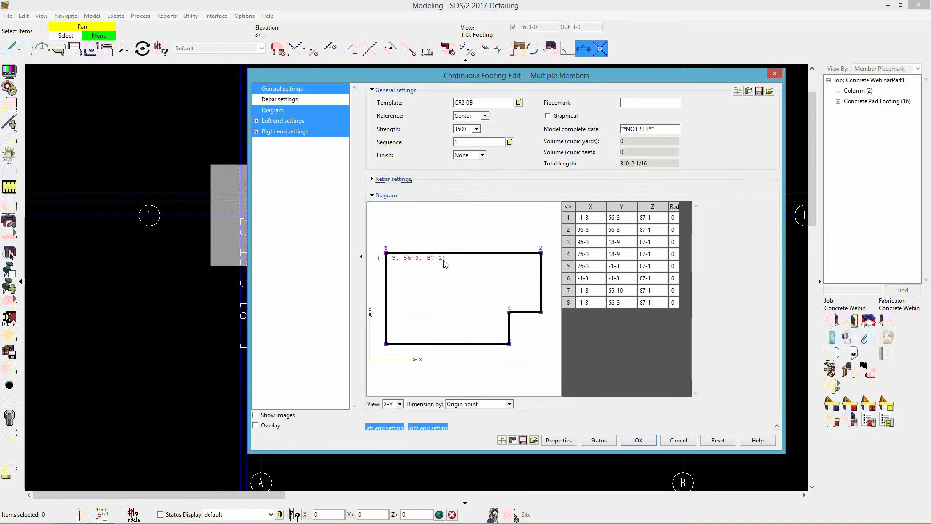
click(500, 406)
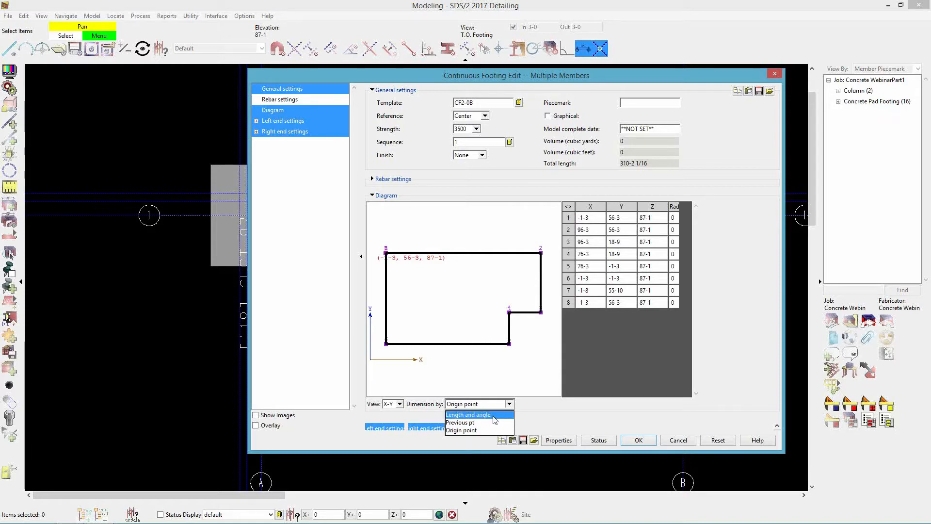
click(557, 418)
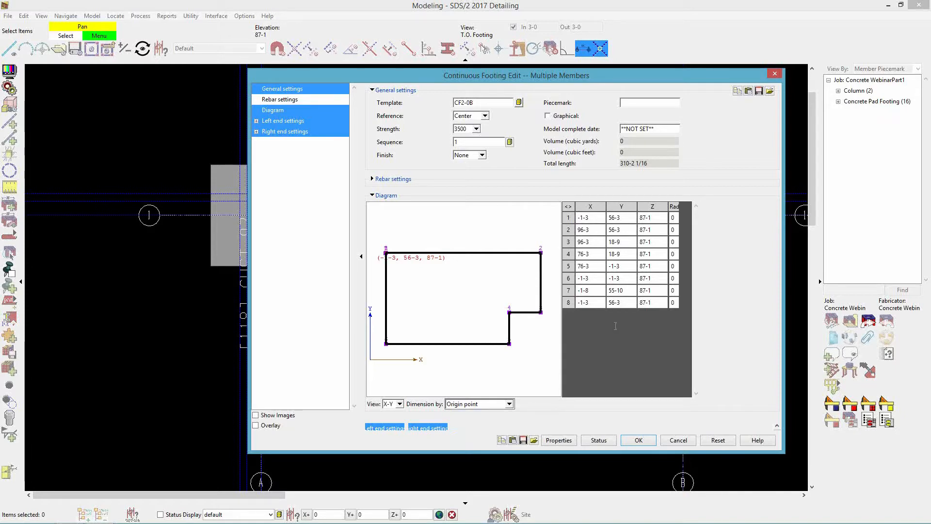
Step: Try adding an extra point above the footing outline in the diagram, and delete that point
right_click(617, 232)
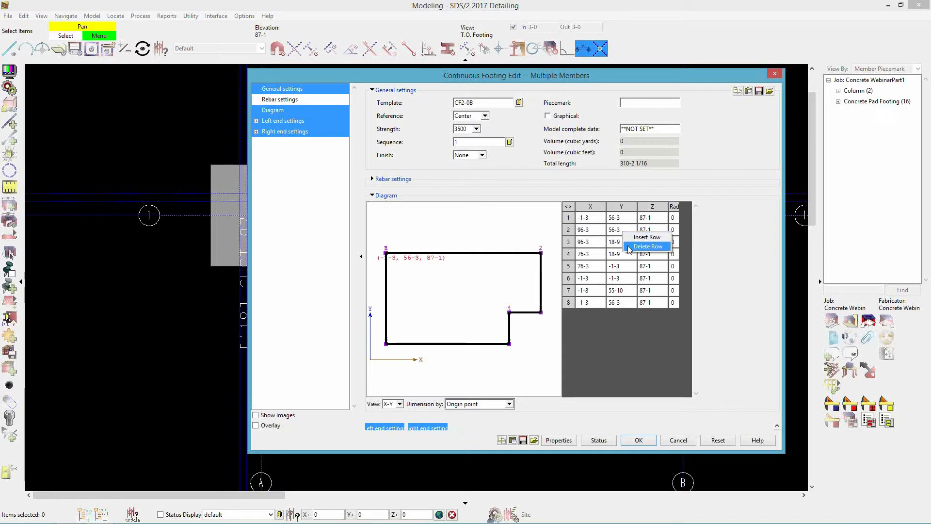
click(525, 228)
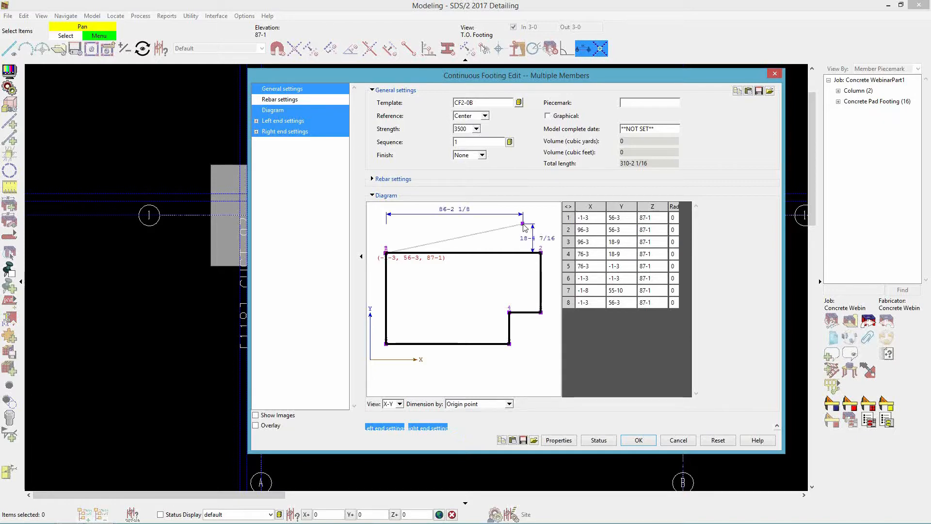
click(454, 222)
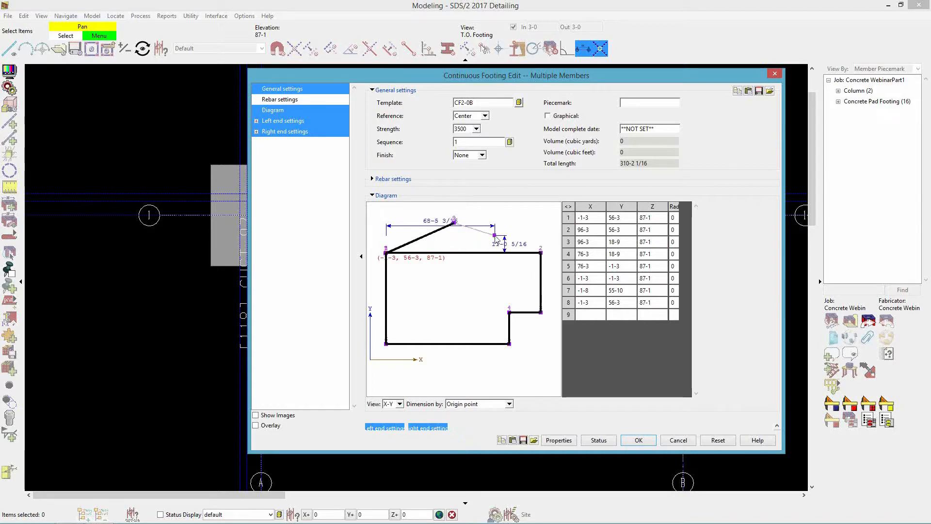
right_click(456, 227)
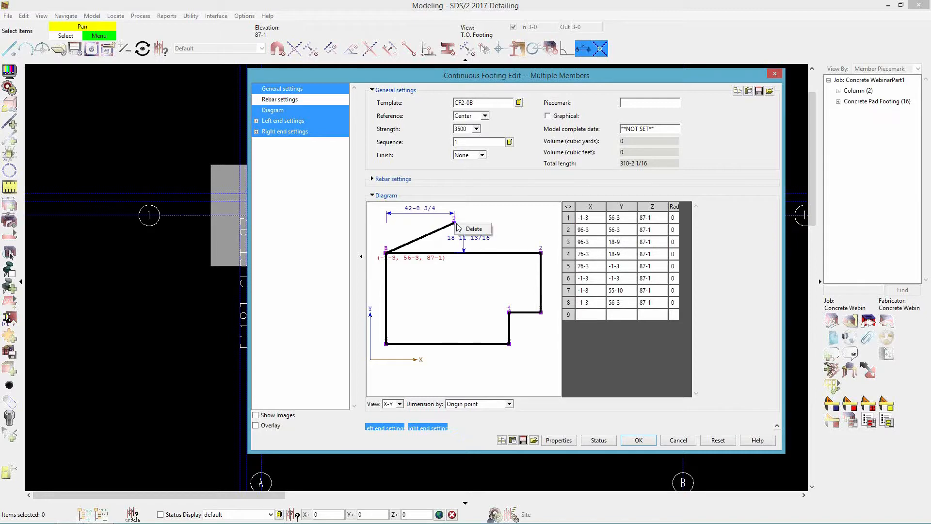
click(469, 228)
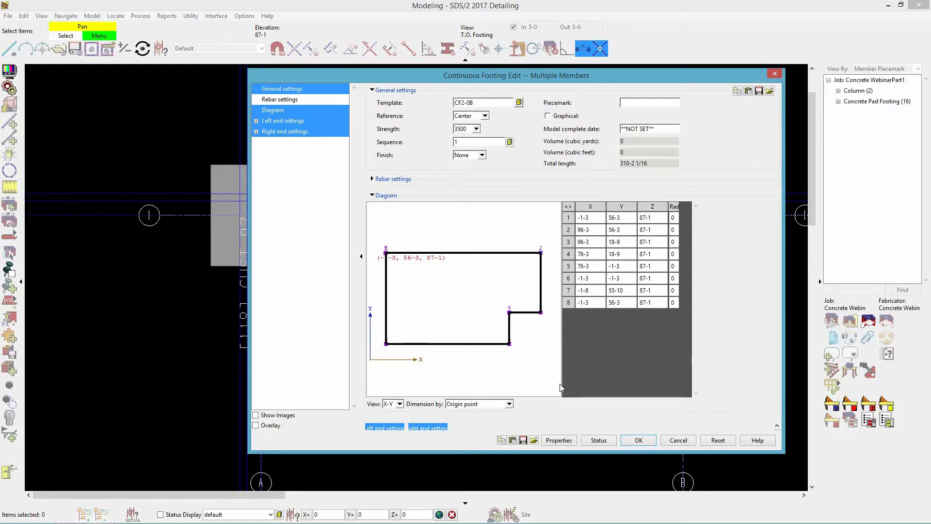
Step: Collapse the general settings and examine the footing diagram in the X-Z and Y-Z views, returning to X-Y
click(392, 91)
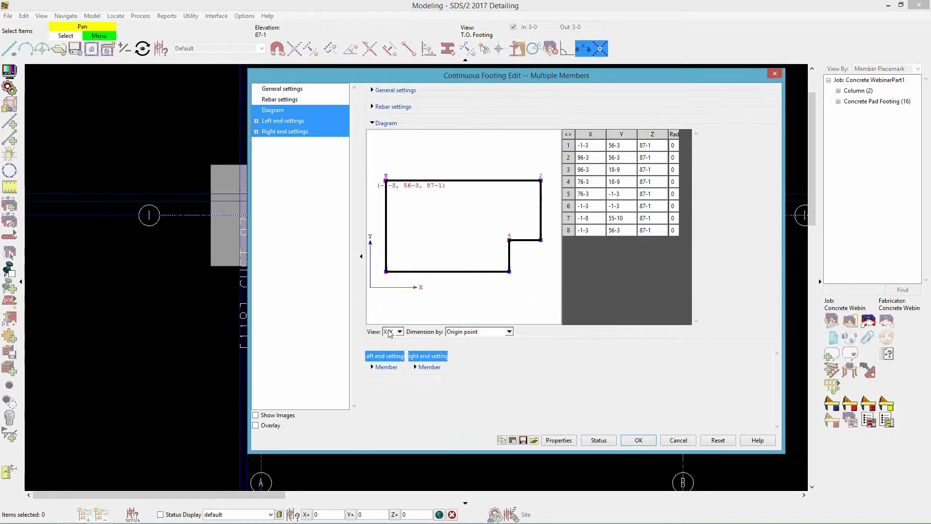
click(399, 332)
click(395, 349)
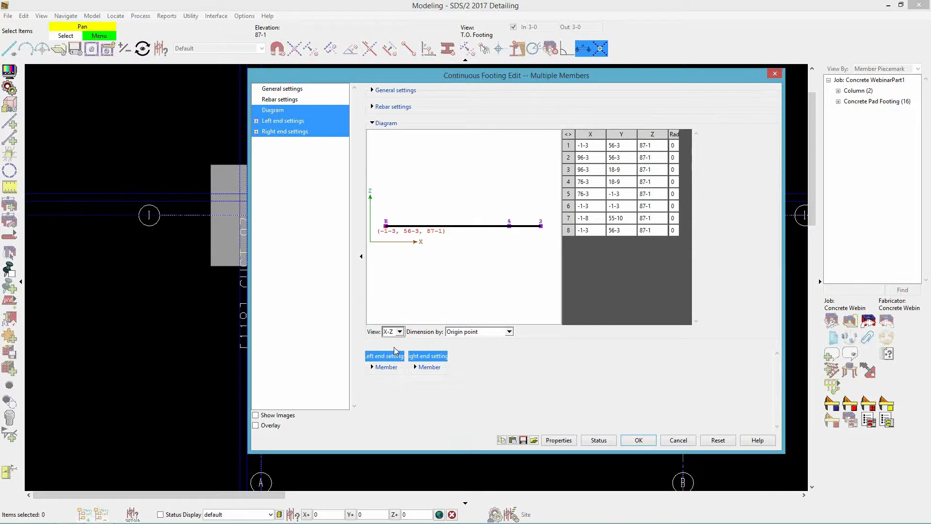
click(400, 331)
click(394, 359)
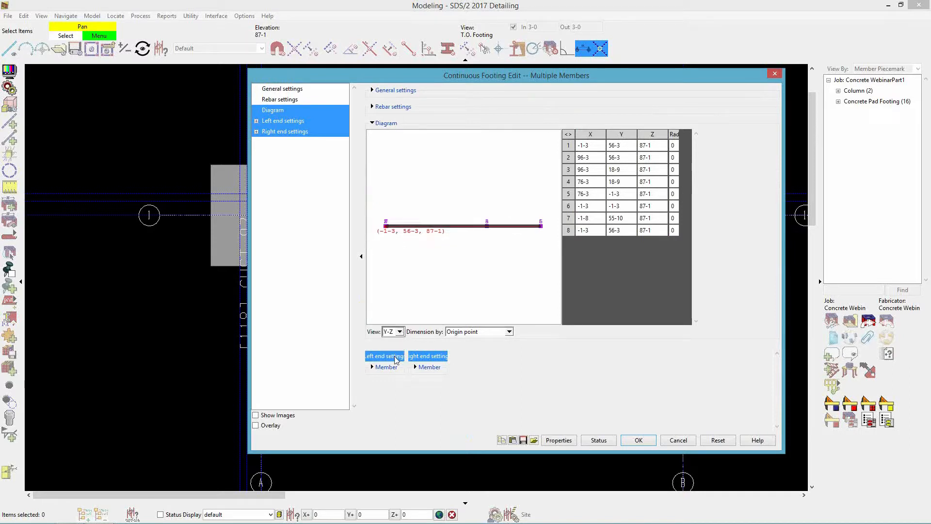
click(398, 333)
click(394, 342)
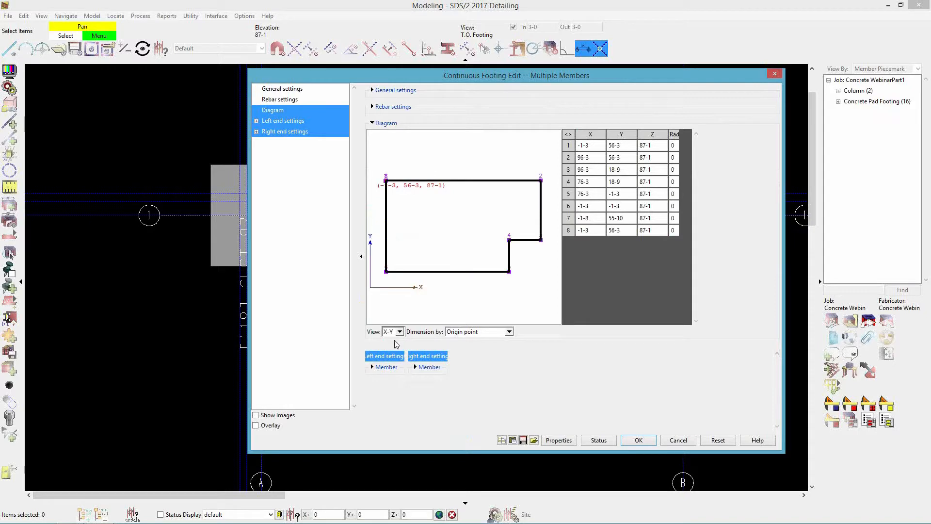
click(399, 332)
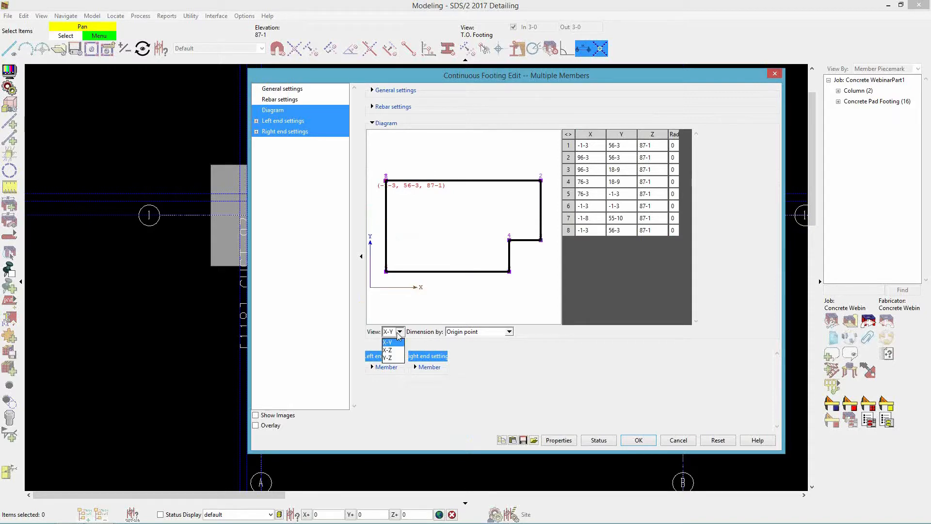
click(399, 332)
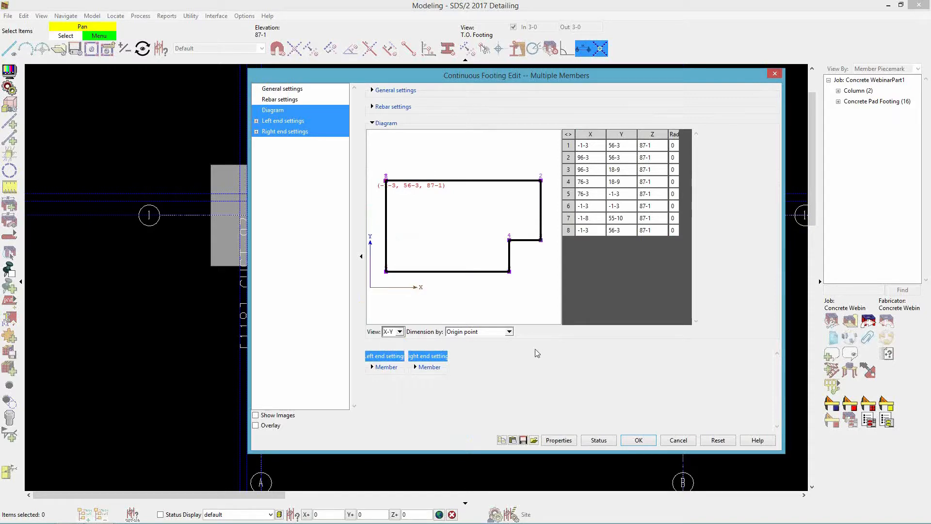
Step: Review the left and right end member settings, collapse the diagram and create the perimeter continuous footing
click(389, 370)
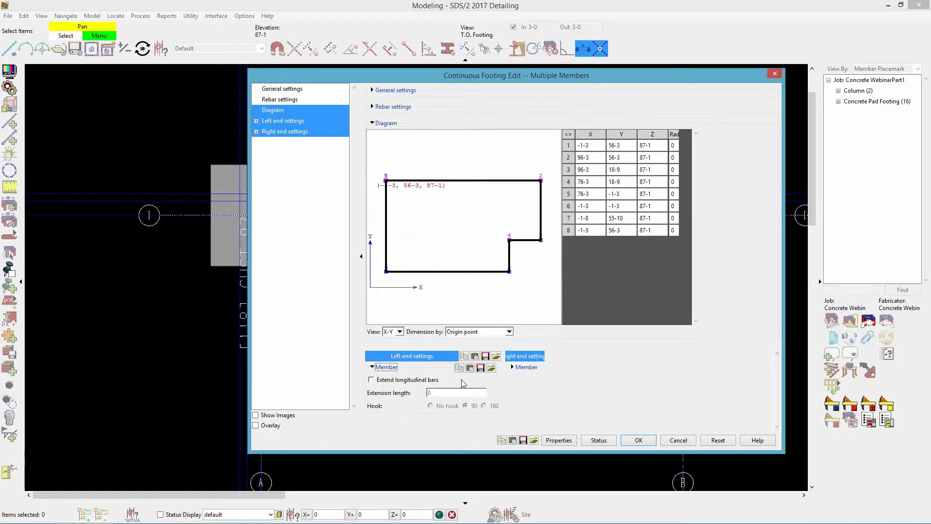
click(529, 370)
click(386, 123)
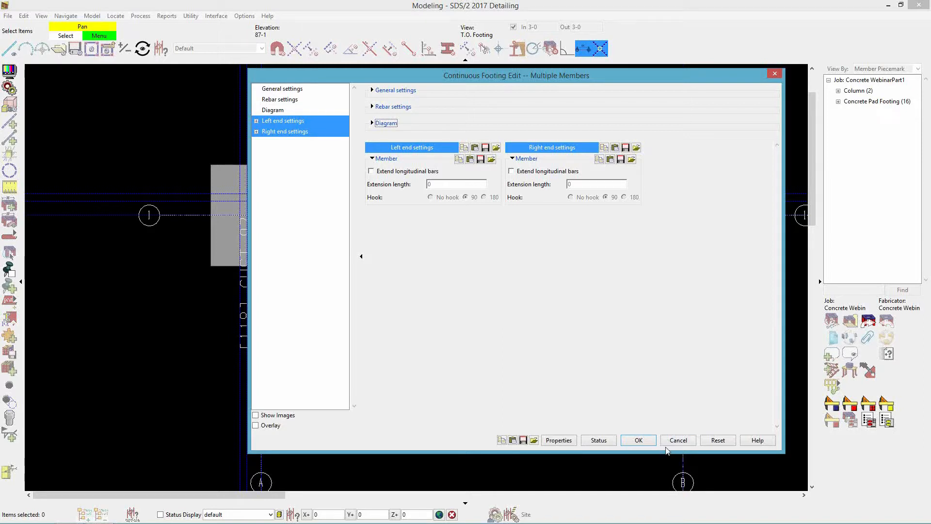
click(639, 441)
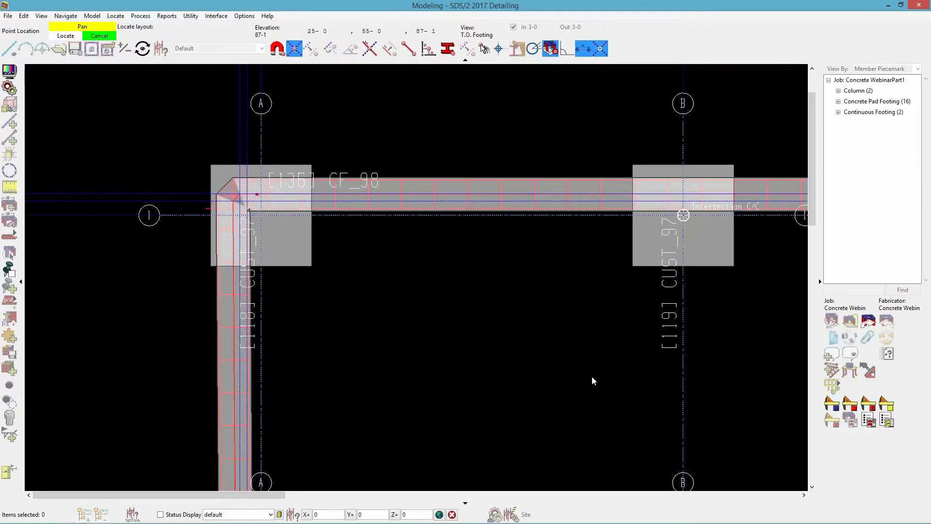
Step: End the footing placement and examine the perimeter footing and its rebar along grid line A near grid line 2
scroll(485, 336, up, 2)
scroll(466, 346, down, 4)
scroll(447, 307, down, 3)
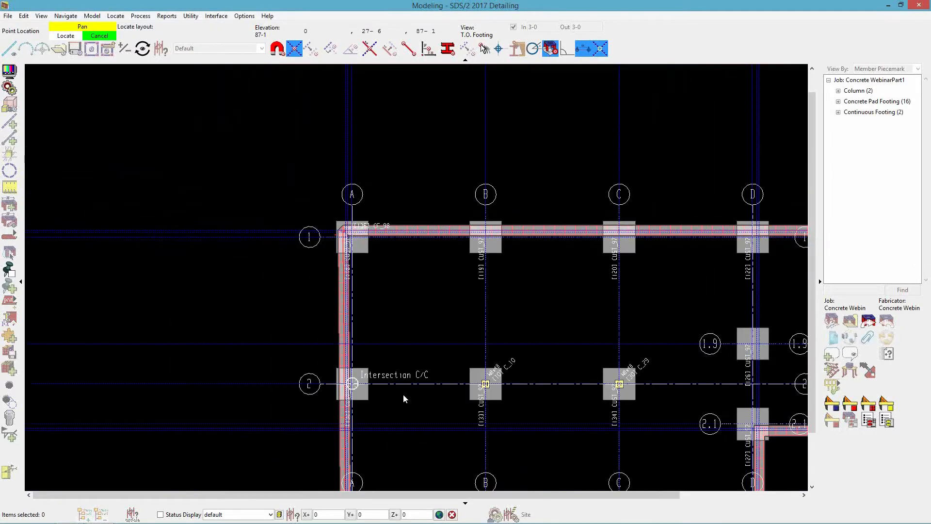
scroll(403, 394, up, 4)
right_click(400, 387)
scroll(262, 265, up, 3)
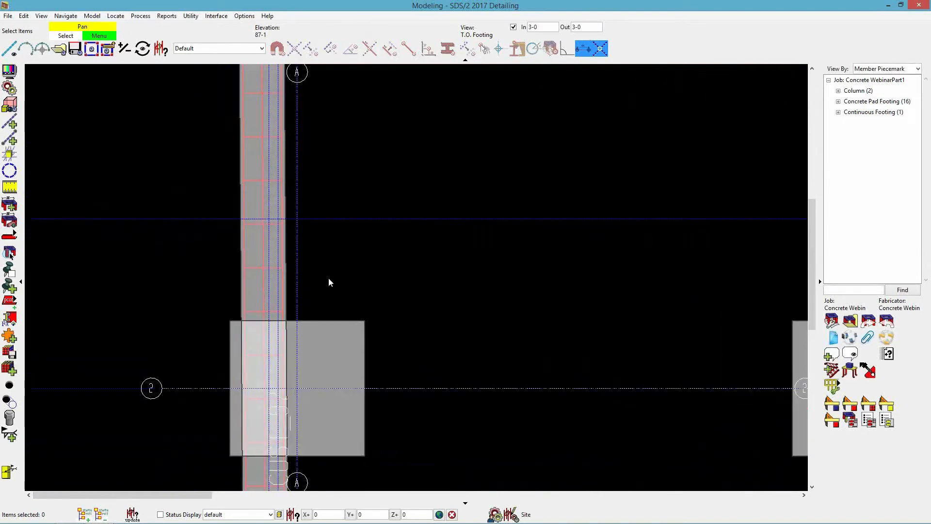
scroll(272, 275, up, 2)
scroll(271, 275, down, 3)
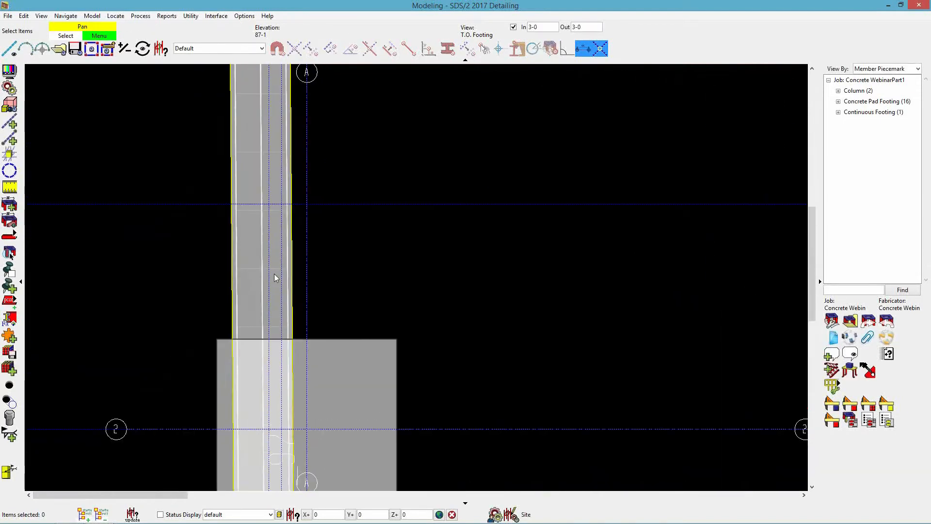
scroll(344, 323, down, 1)
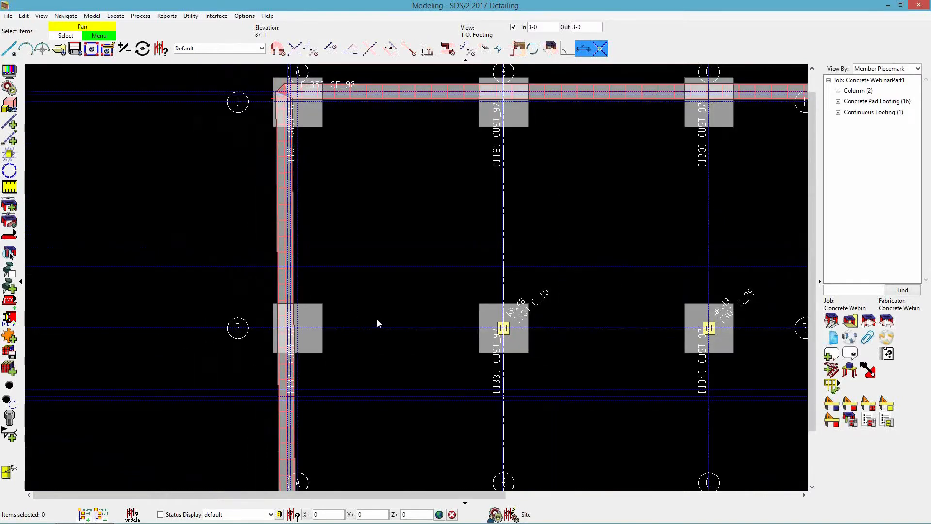
Step: Add construction lines along the edges of the pad footings at grid intersections A-2 and B-2
click(9, 154)
click(319, 339)
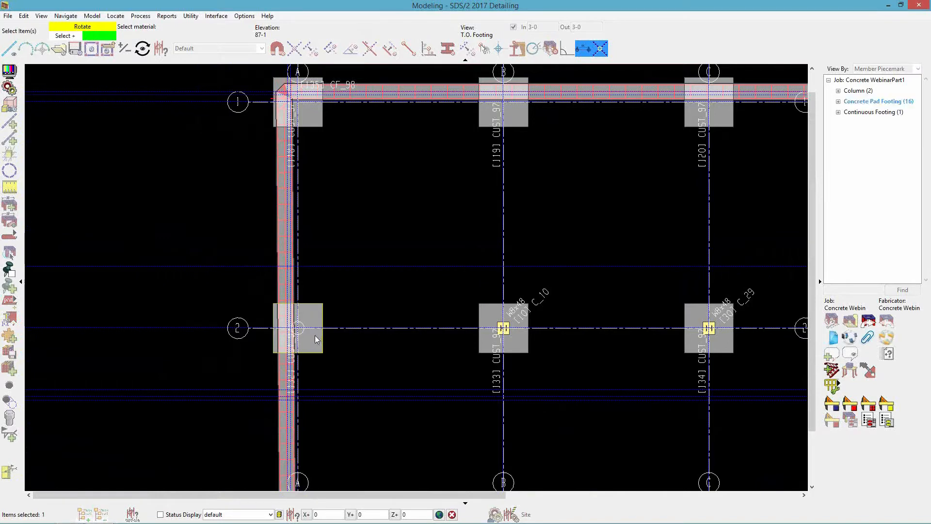
shift+click(480, 335)
right_click(481, 338)
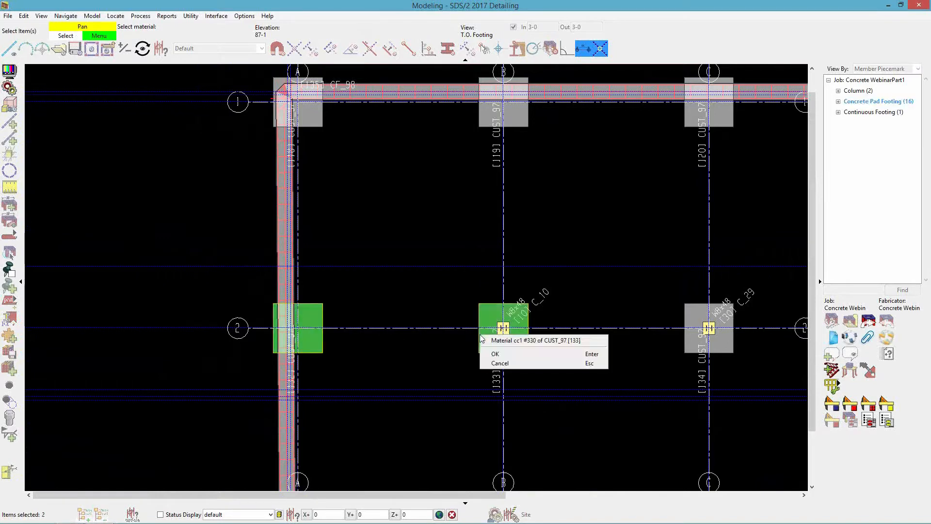
click(482, 348)
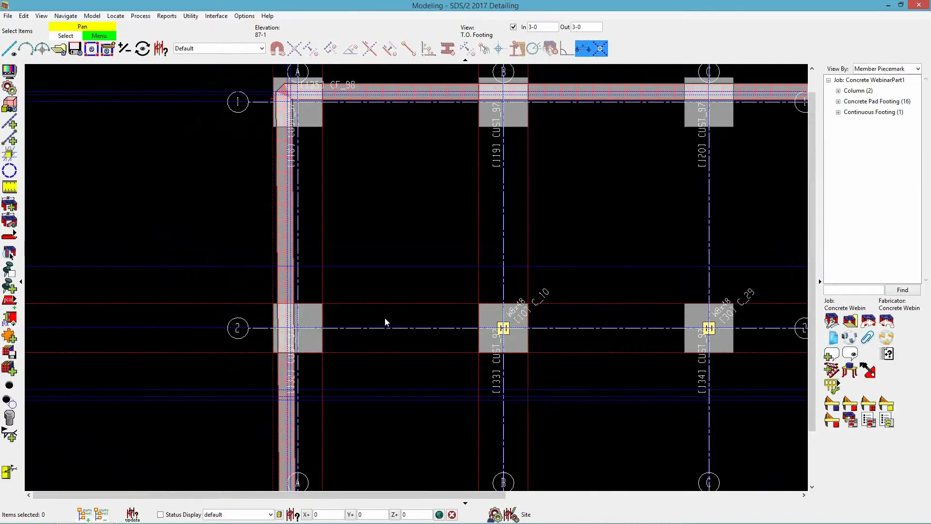
Step: Lay out a new continuous footing along grid line 2 between the facing edges of the A-2 and B-2 pad footings
key(a)
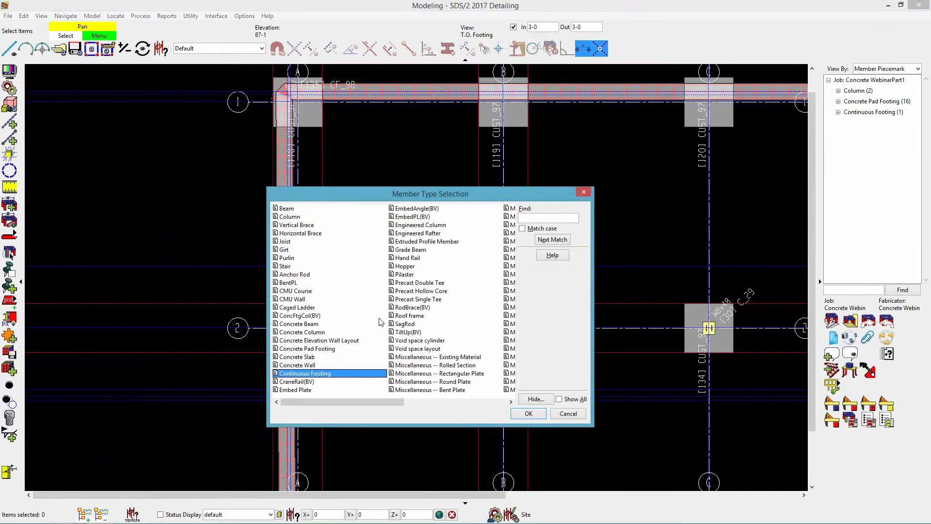
key(Return)
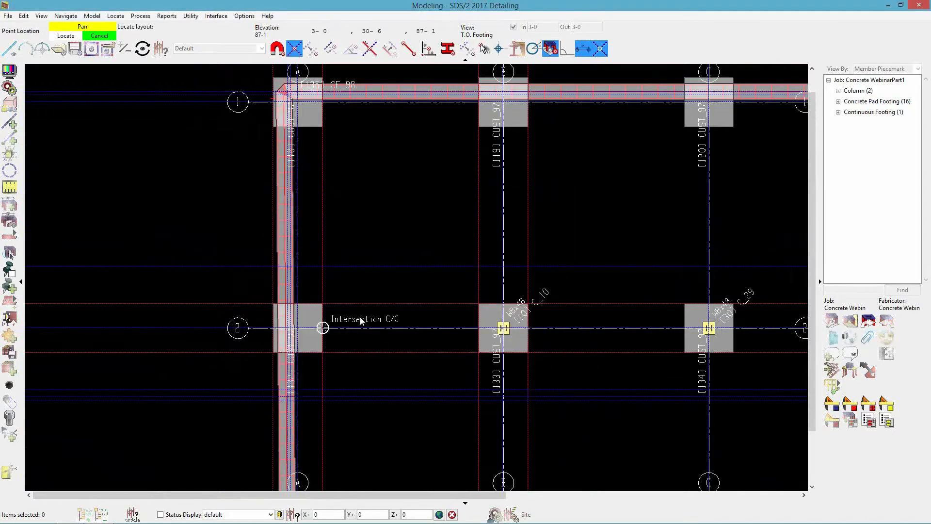
click(336, 328)
click(448, 327)
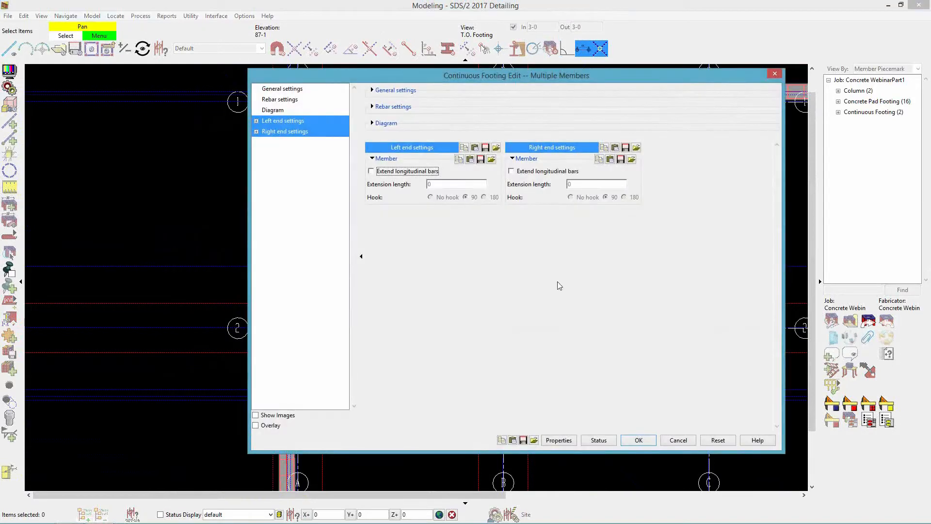
Step: Extend the longitudinal bars by 1-6 with no hook at both ends, create the footing and end the placement
click(408, 91)
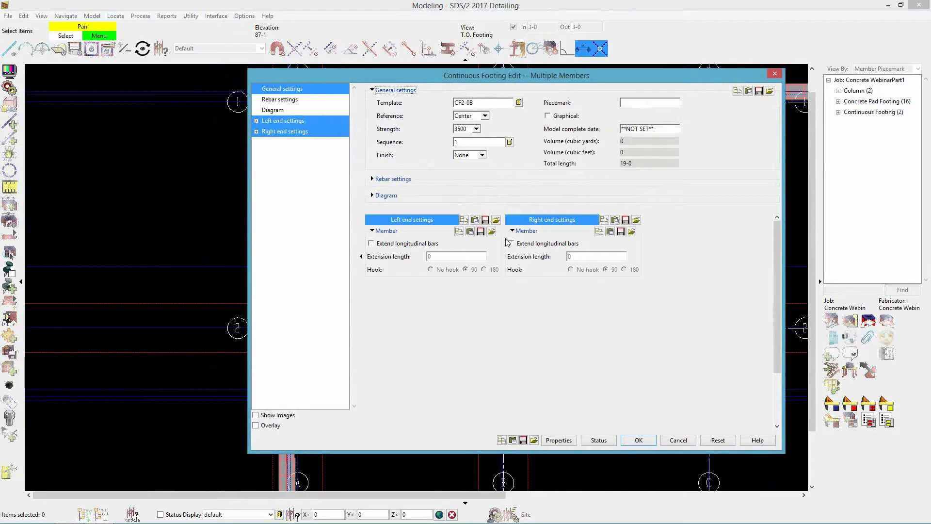
click(382, 246)
click(517, 246)
click(439, 257)
text(1-6)
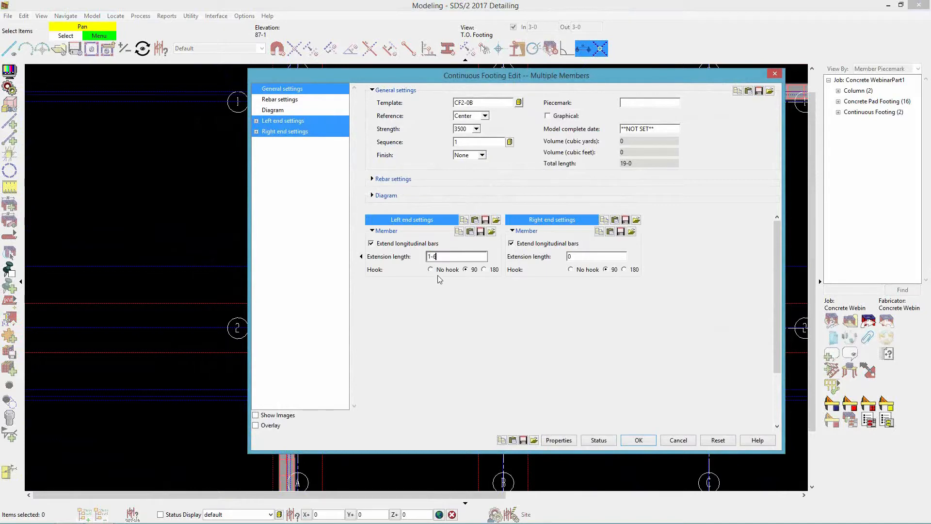
click(431, 270)
click(577, 256)
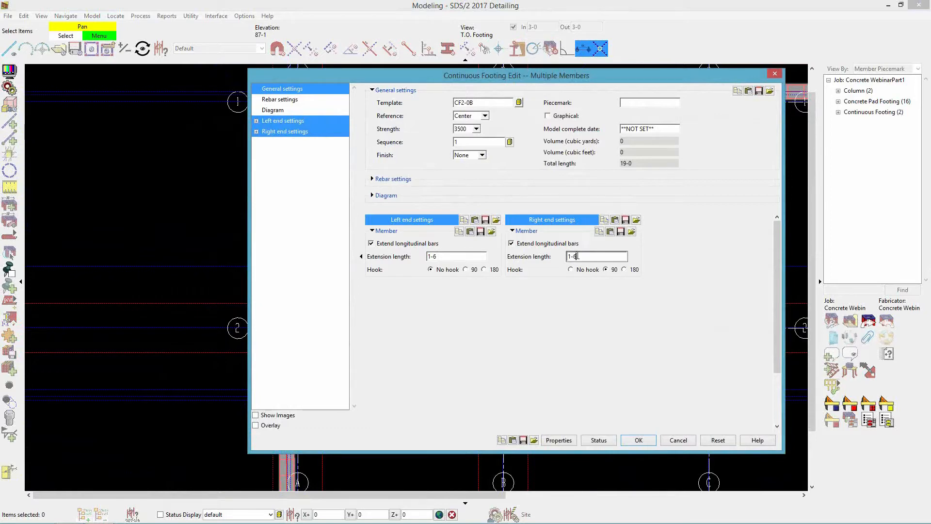
text(1-6)
click(569, 270)
click(639, 440)
right_click(495, 379)
Step: Examine how the new footing's longitudinal bars extend into the adjoining pad footings, especially the pad at A-2
scroll(332, 335, up, 5)
scroll(339, 340, up, 4)
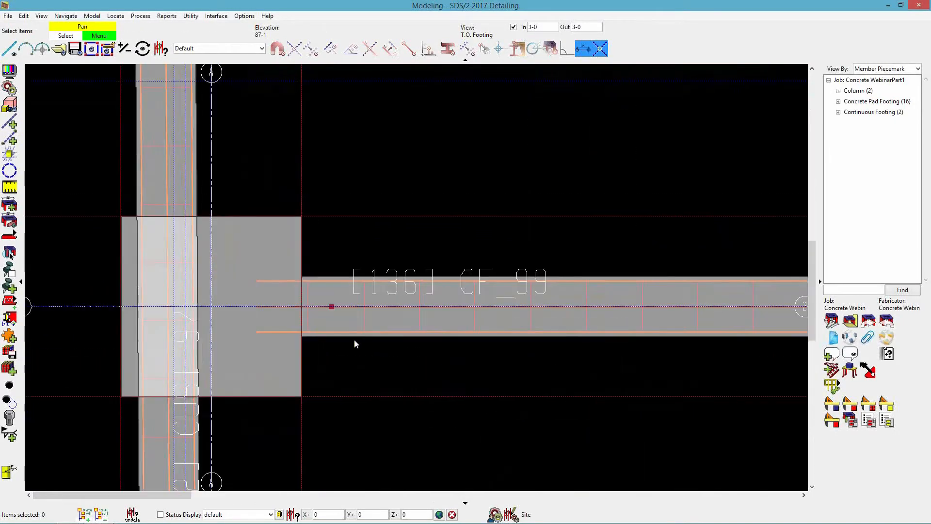
click(333, 328)
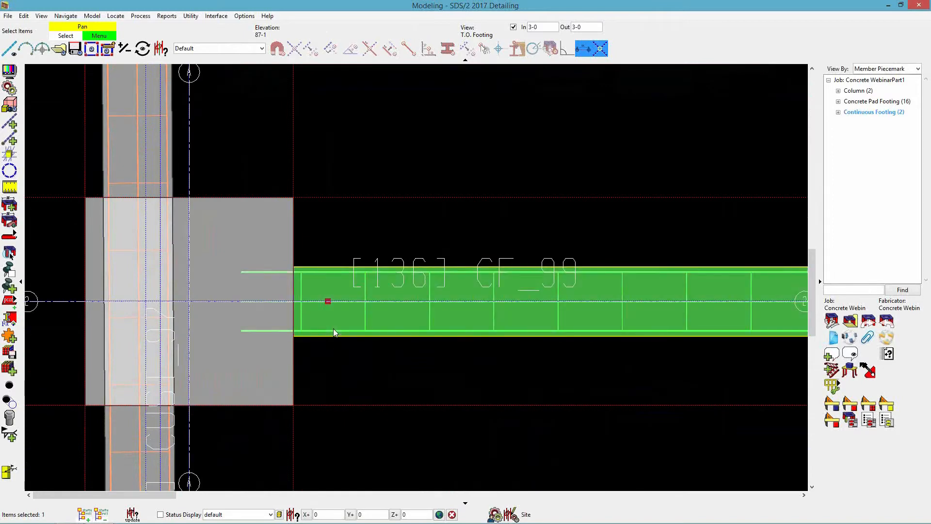
scroll(279, 333, up, 3)
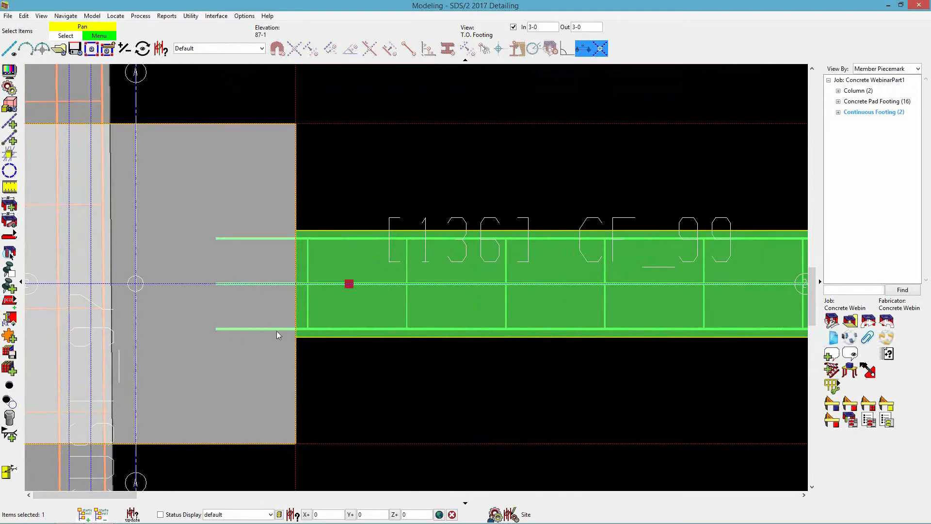
scroll(248, 340, down, 6)
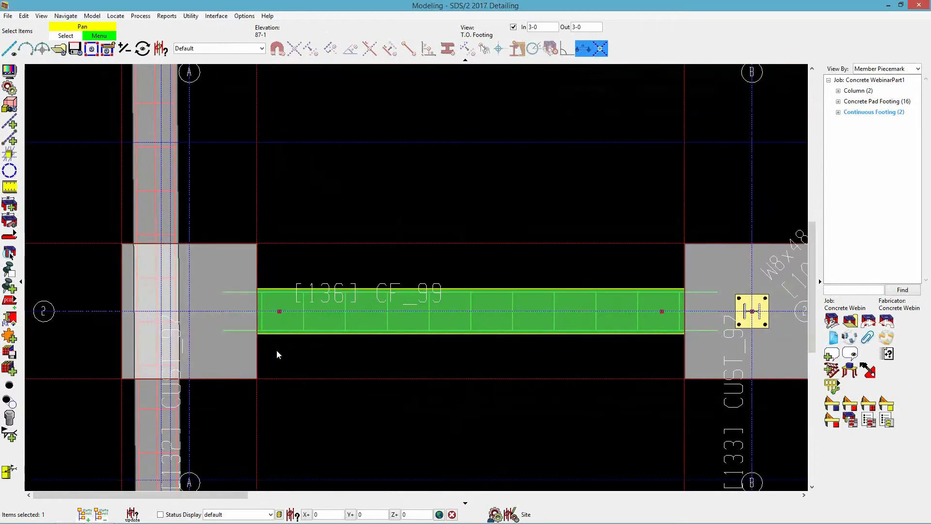
scroll(266, 352, up, 6)
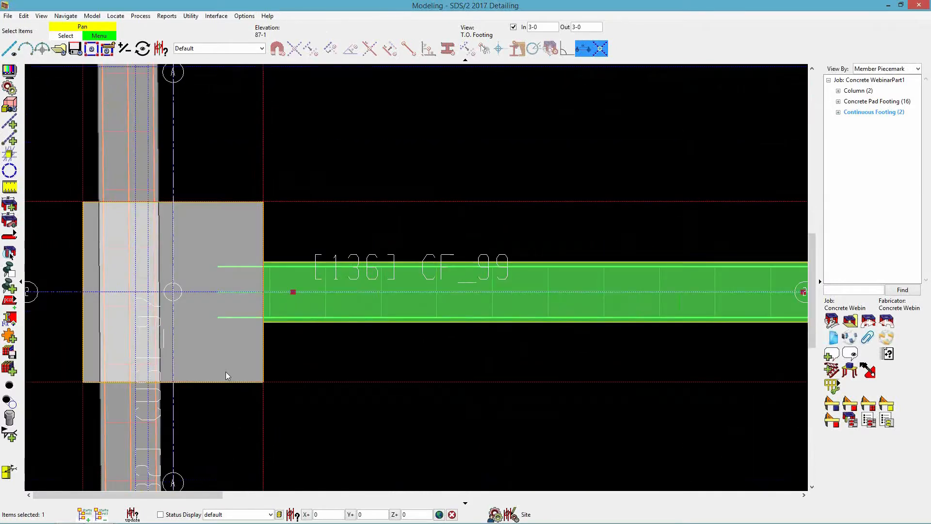
scroll(284, 354, down, 2)
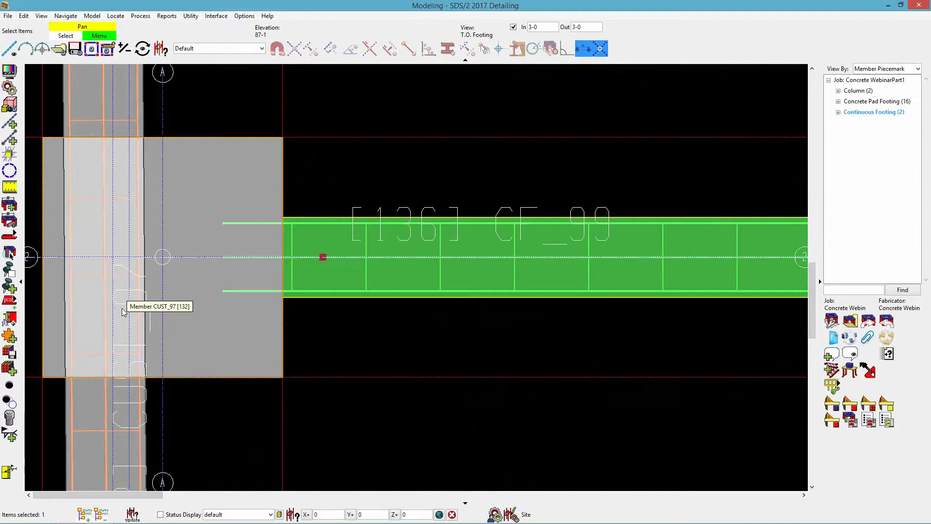
click(232, 343)
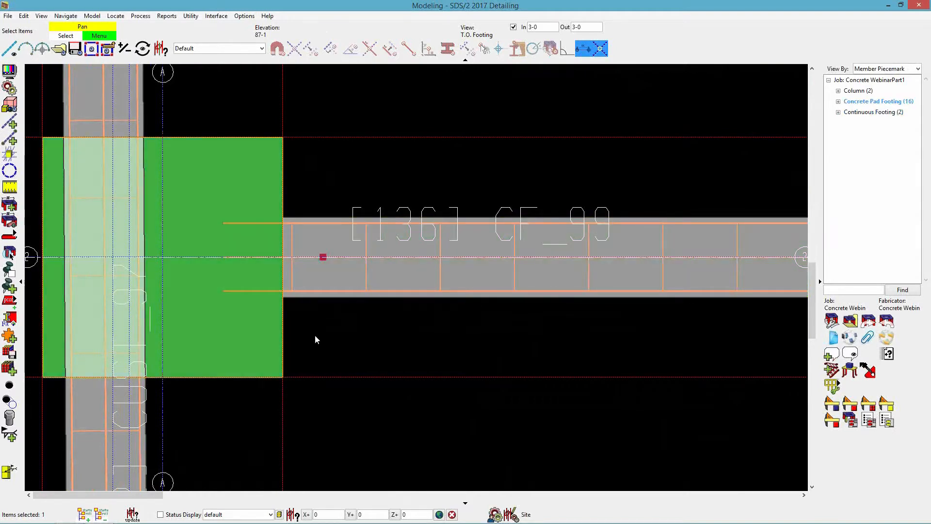
scroll(325, 337, down, 1)
scroll(331, 338, down, 1)
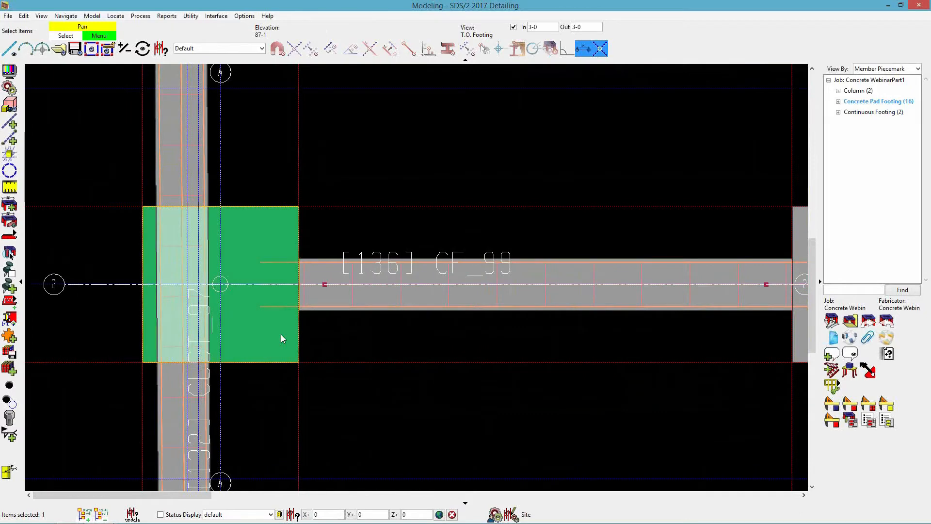
Step: Add a Rebar System component to the pad footing at grid intersection A-2
click(10, 337)
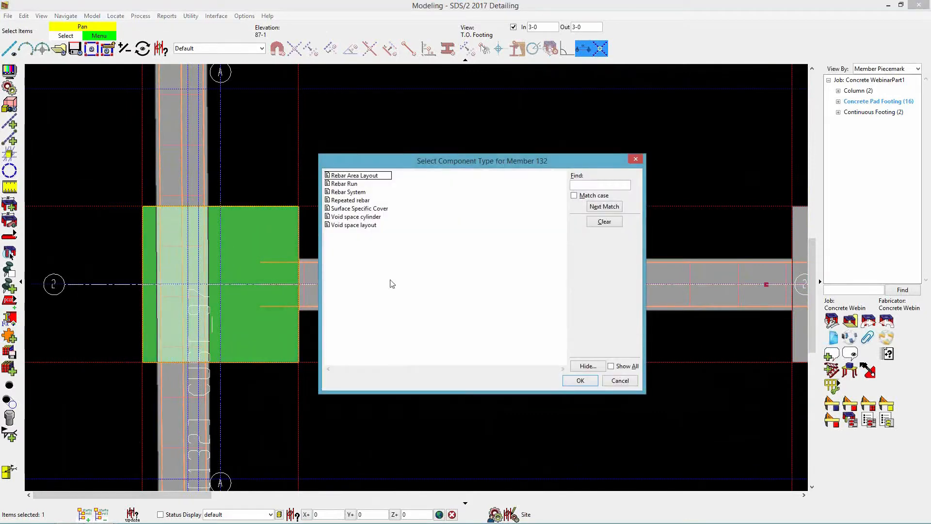
click(358, 194)
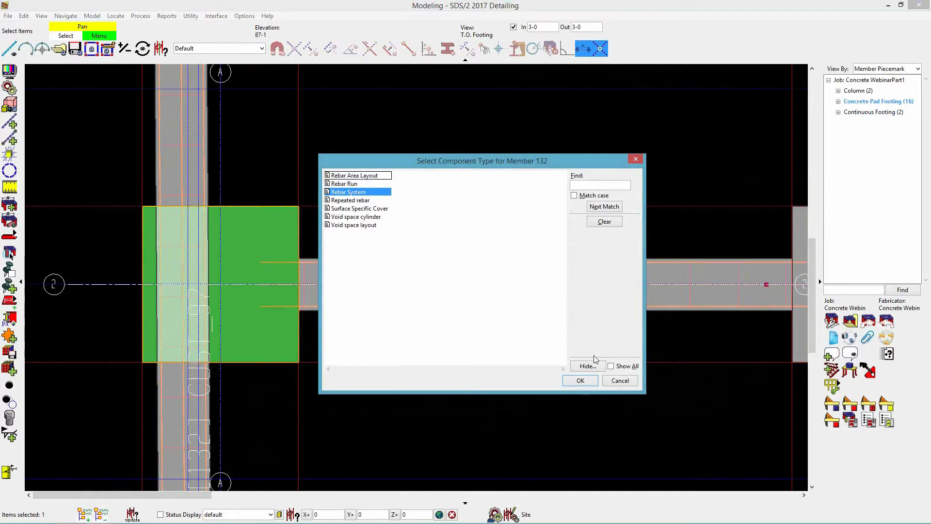
click(581, 382)
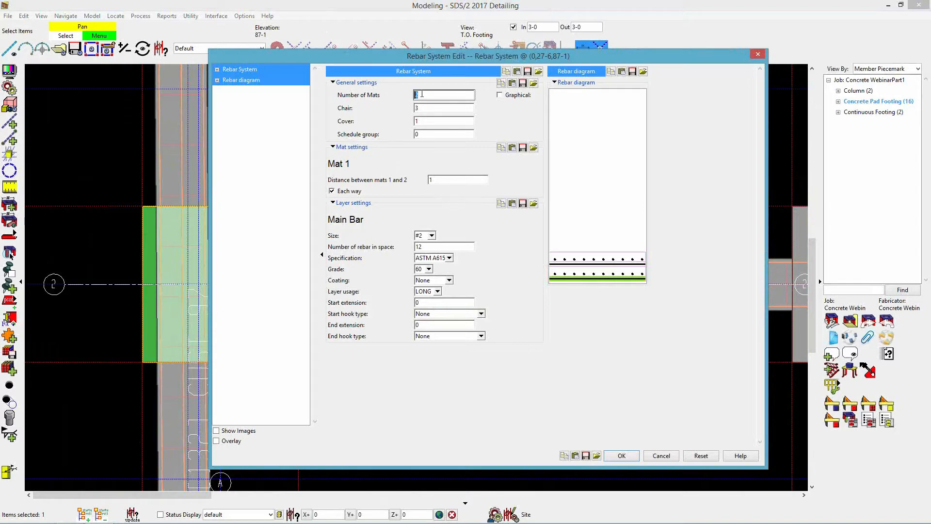
Step: Set the rebar system to 1 mat with a cover of 2 1/2
text(3)
key(Tab)
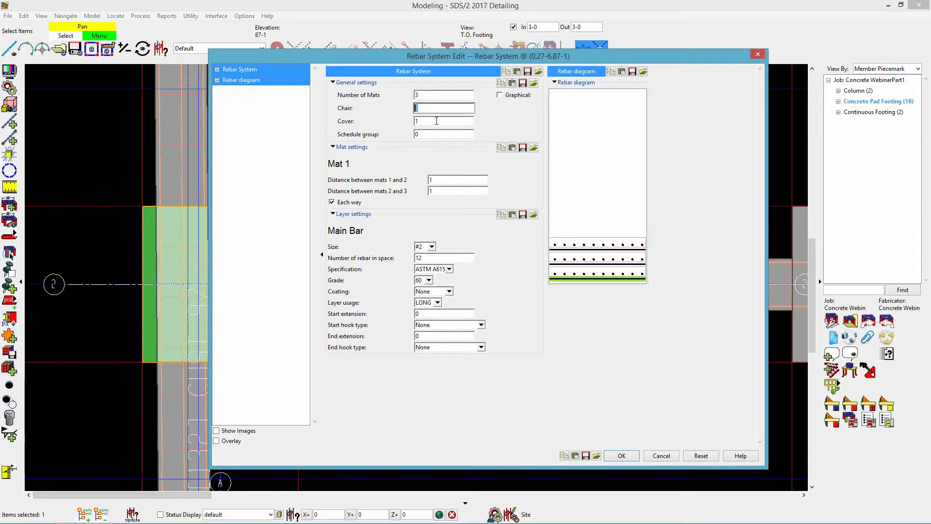
click(424, 95)
text(1)
key(Tab)
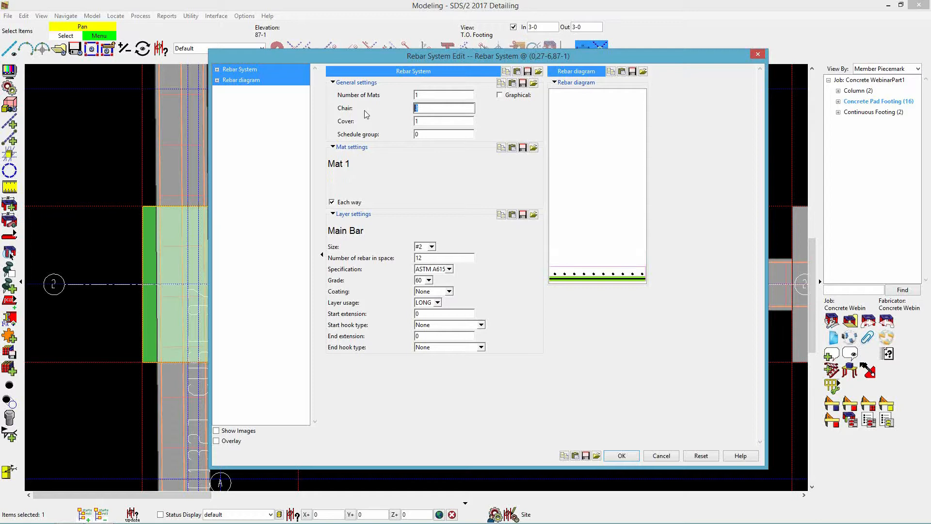
key(Tab)
text(2 1/2)
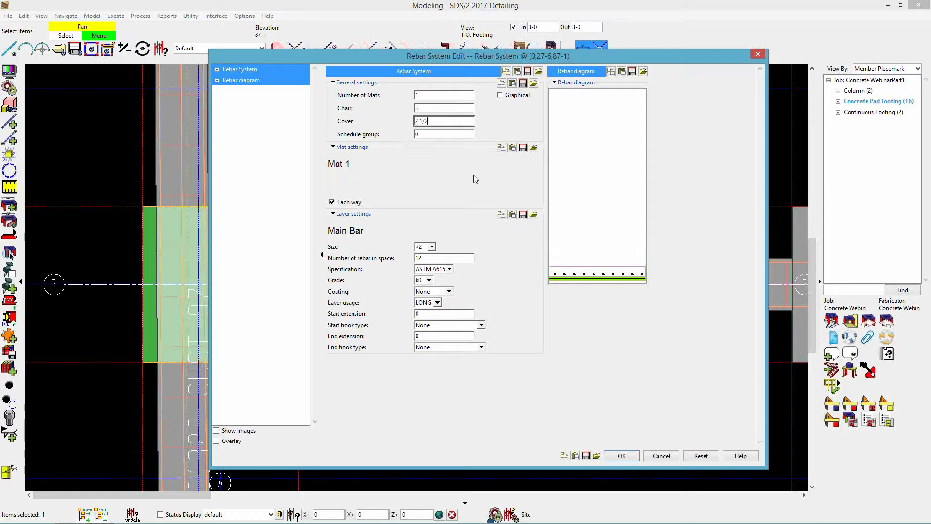
Step: Try the mat without reinforcement each way, restore that option, and switch between the bar layers in the rebar diagram
click(333, 203)
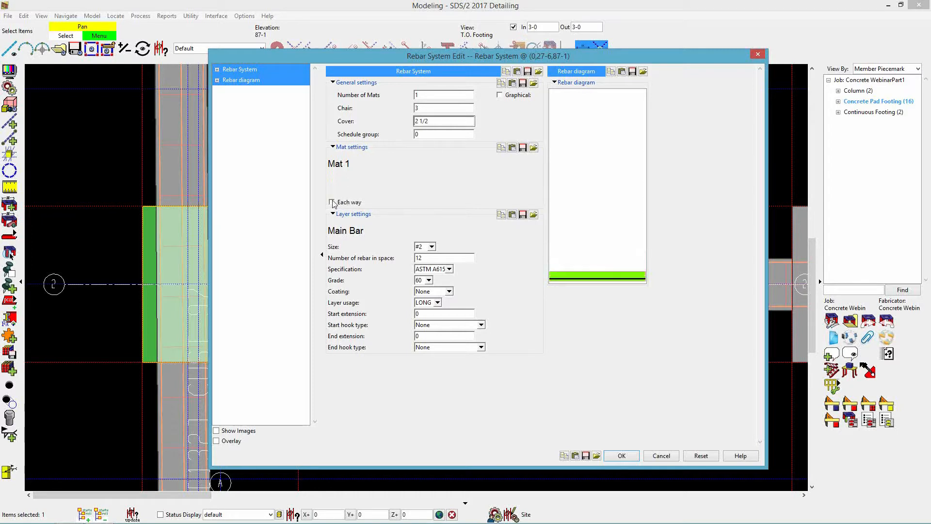
click(332, 203)
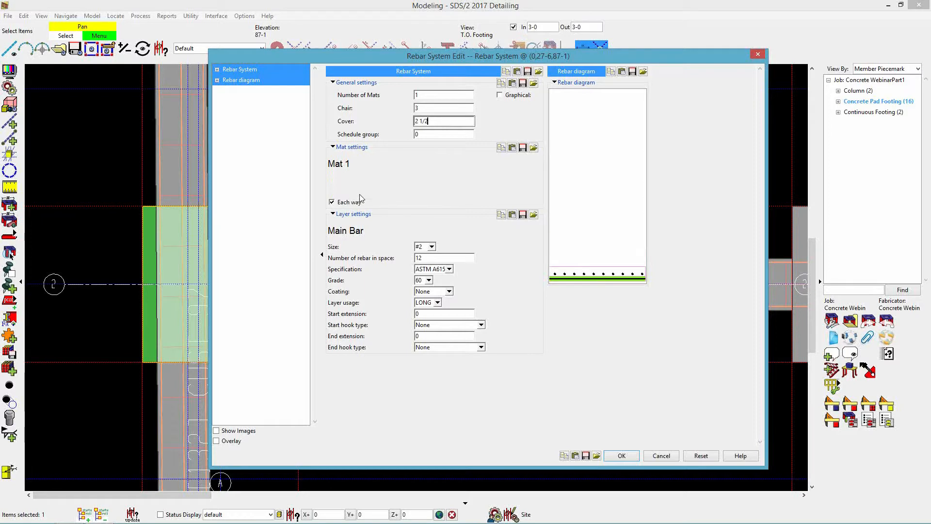
click(602, 276)
click(602, 279)
click(603, 274)
Step: Set the mat's main bar to size #5 with 7 bars in the space and no coating
click(597, 280)
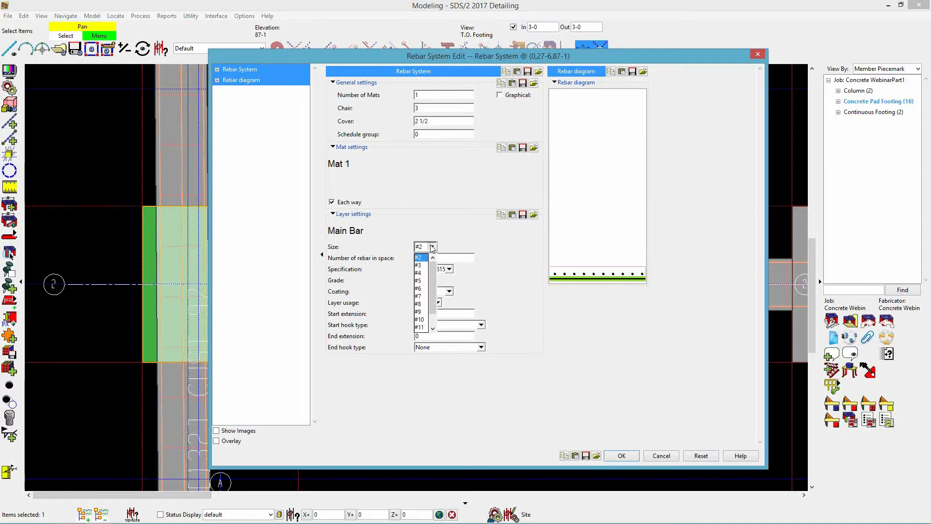
click(423, 280)
double_click(430, 259)
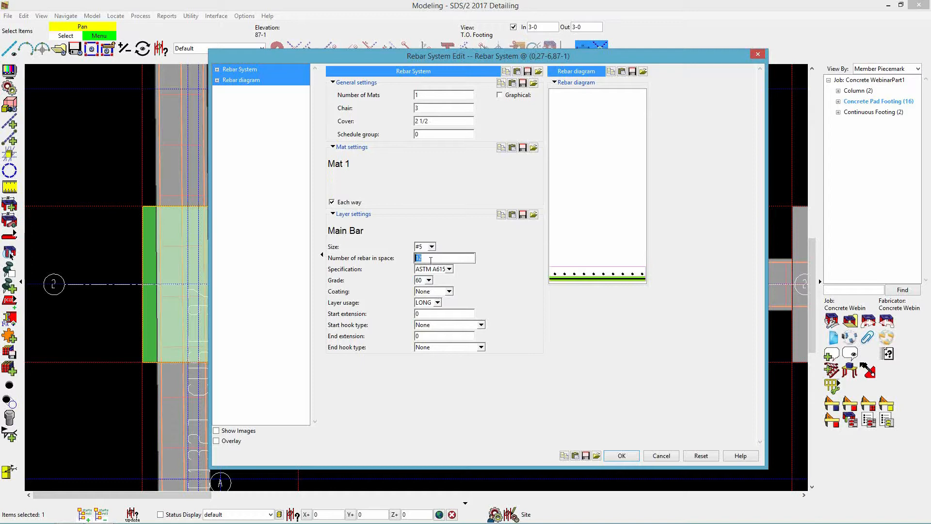
text(7)
click(449, 291)
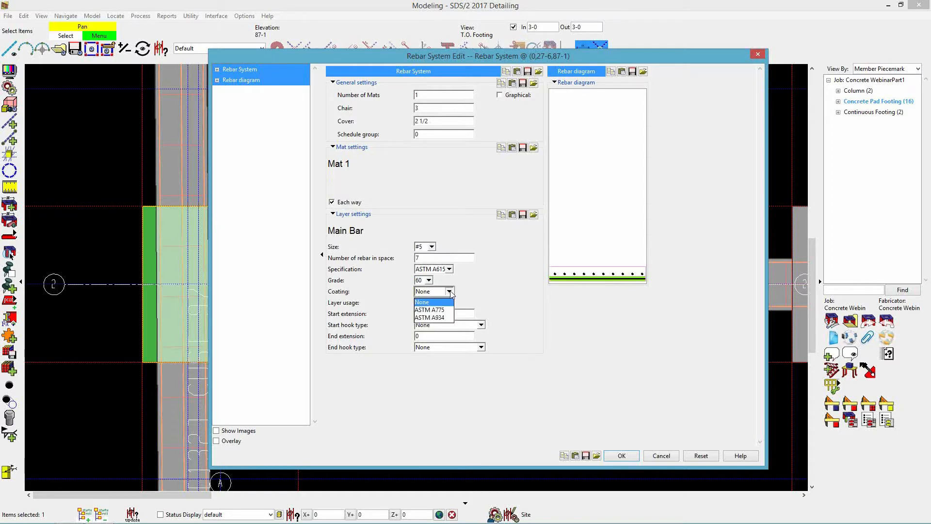
click(449, 291)
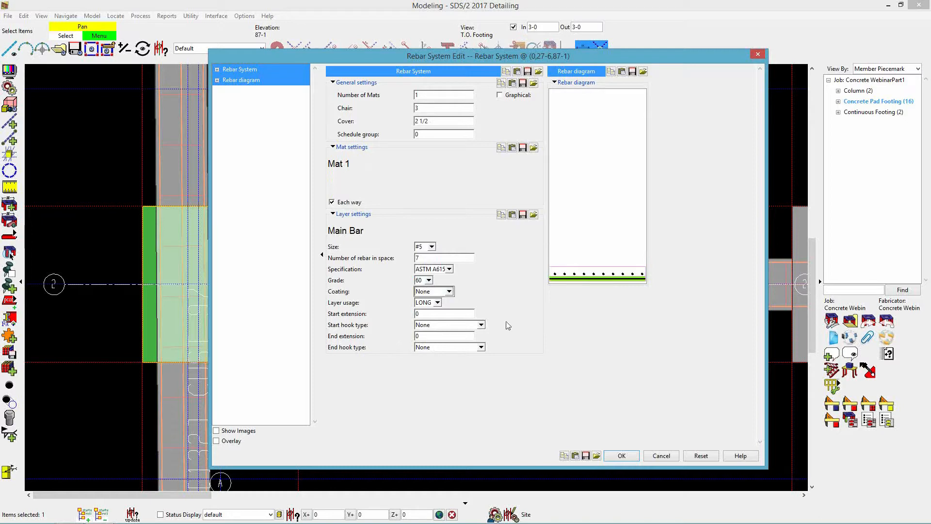
Step: Set the mat's secondary bar to size #5 with 7 bars in the space and create the rebar system
click(584, 273)
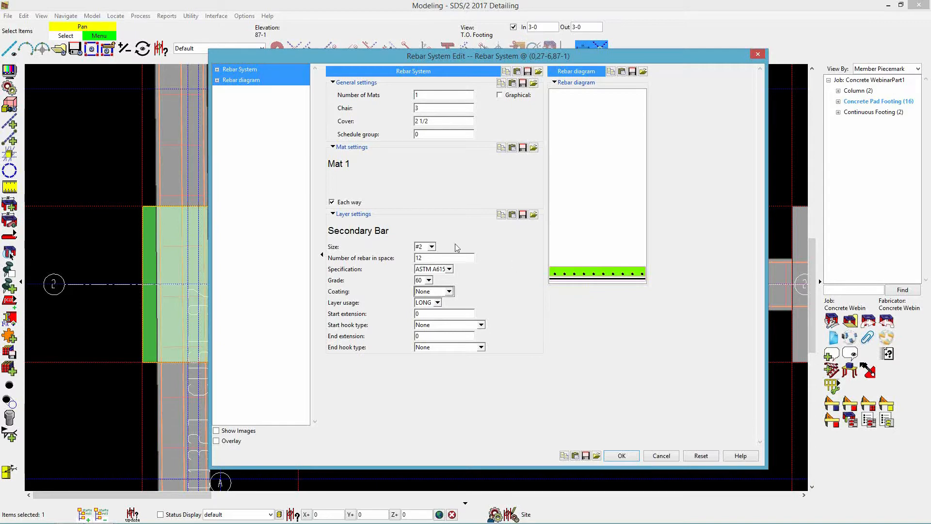
click(431, 246)
click(433, 247)
click(432, 246)
click(426, 282)
double_click(431, 257)
text(7)
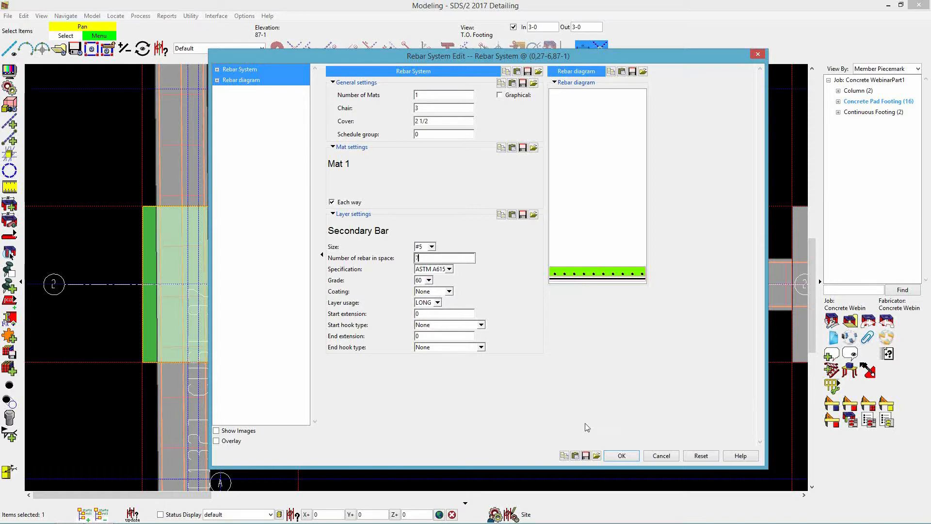
click(621, 456)
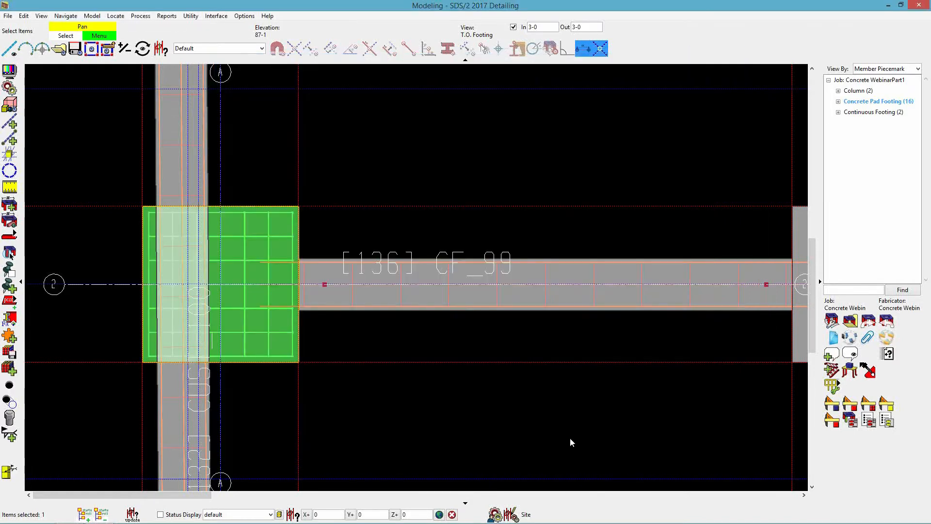
Step: Select all 15 CUST_97 pad footings by way of the footing at grid intersection A-1
scroll(274, 347, up, 5)
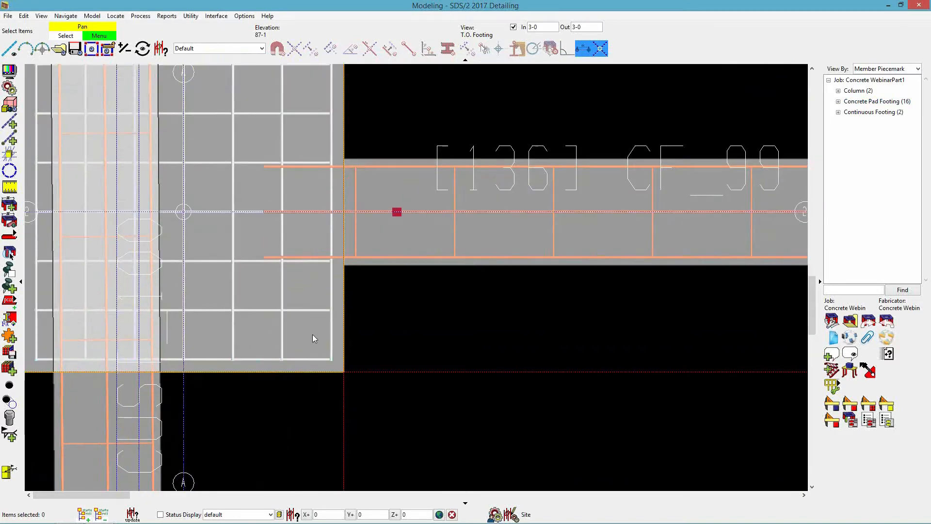
scroll(311, 340, down, 8)
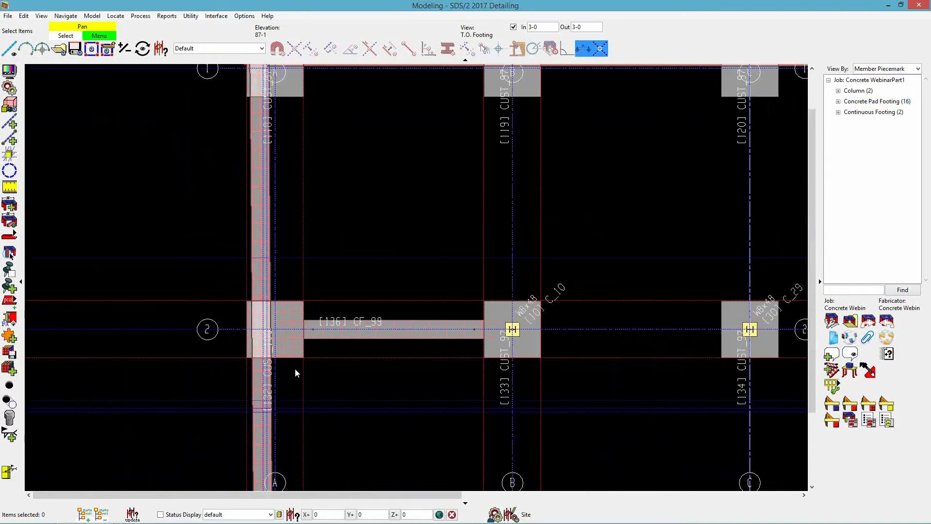
scroll(295, 373, down, 2)
scroll(310, 166, up, 2)
scroll(307, 209, down, 2)
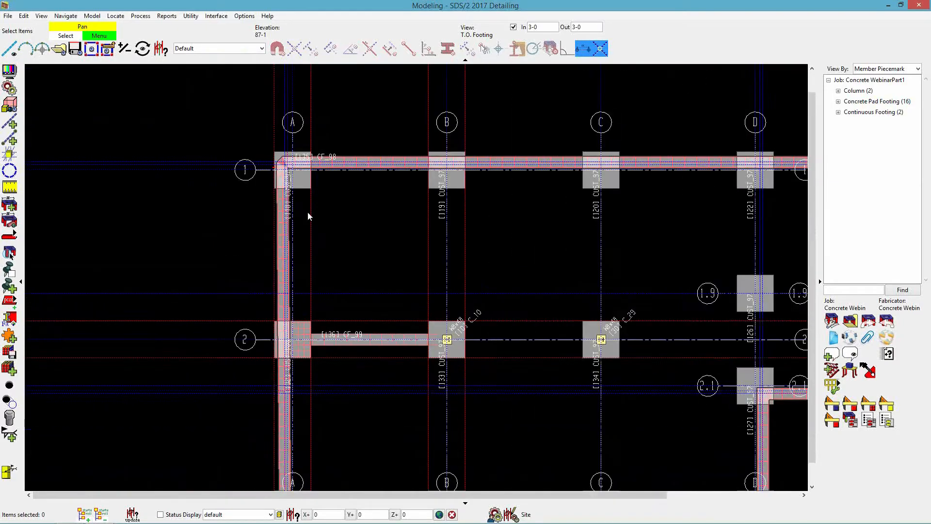
scroll(312, 189, up, 4)
click(308, 184)
right_click(309, 184)
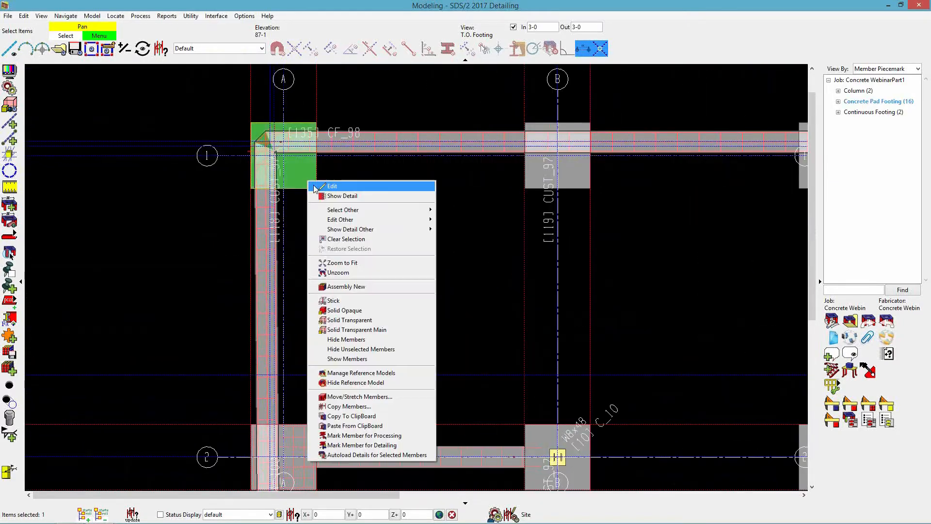
click(296, 177)
right_click(295, 176)
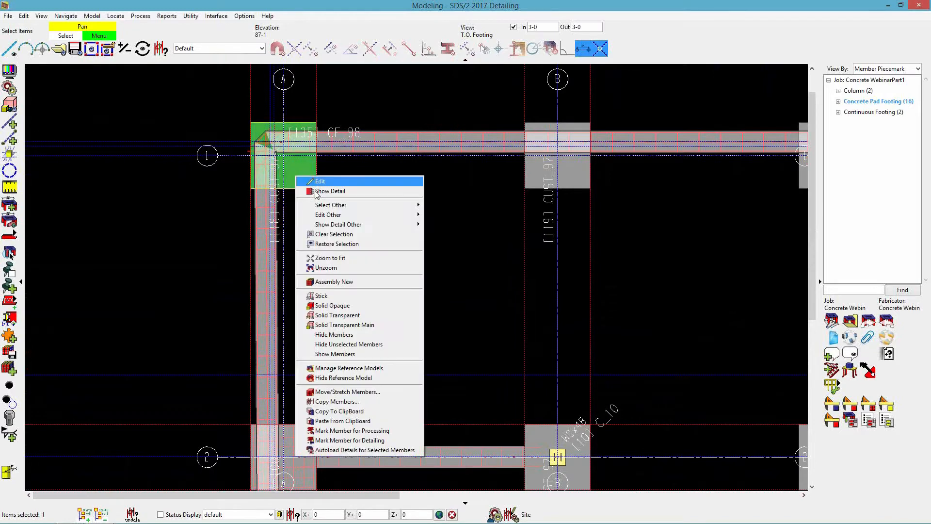
mouse_move(388, 219)
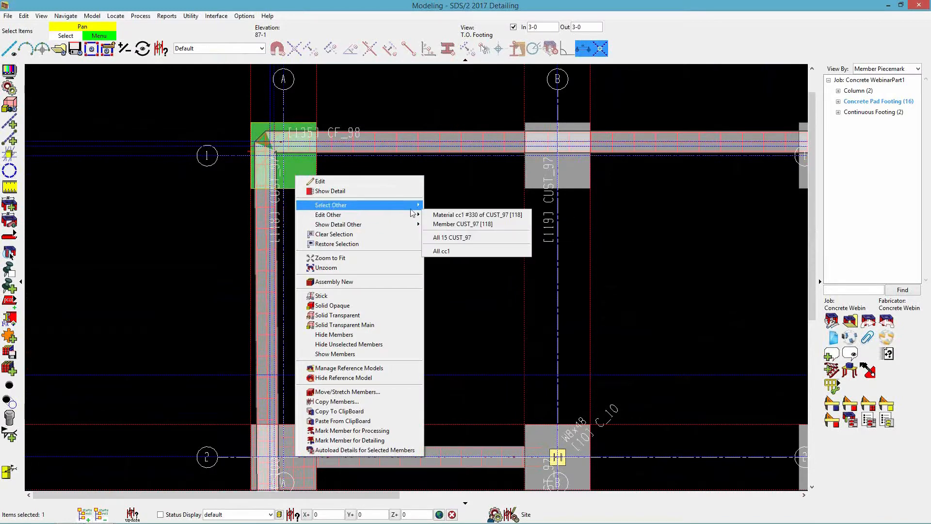
click(461, 228)
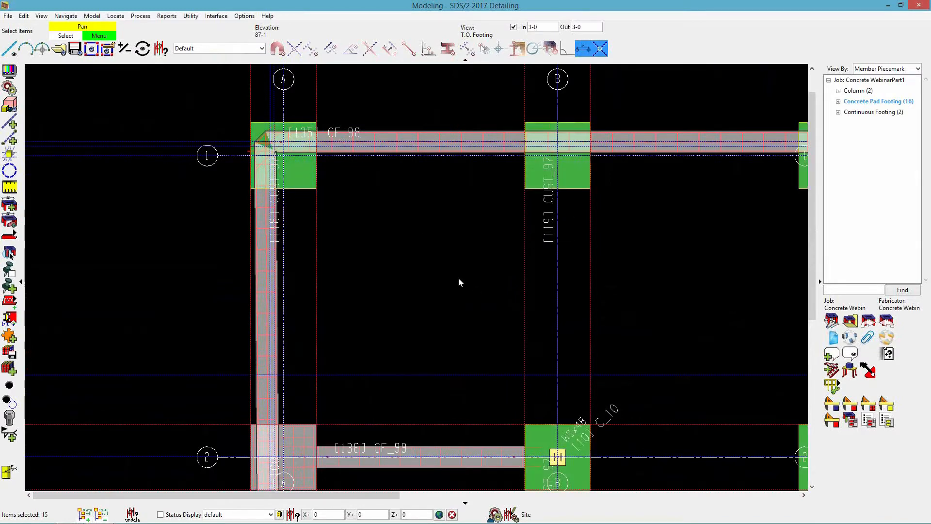
Step: Add a Rebar System with the same single-mat, #5 bar settings to all the selected pad footings
click(9, 336)
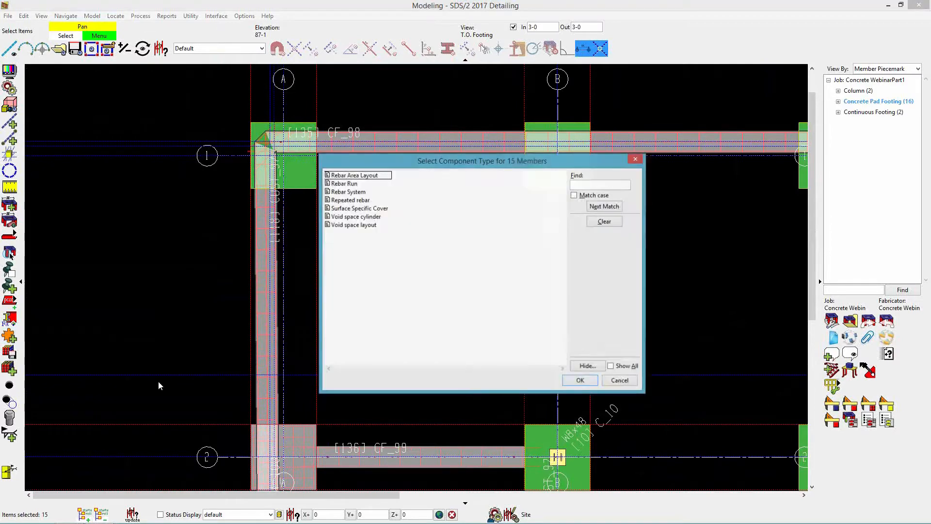
click(361, 193)
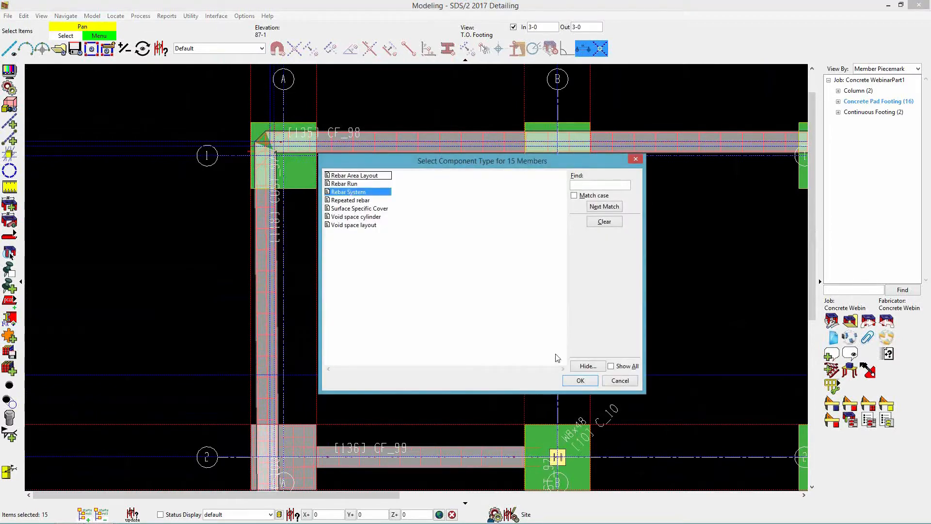
click(575, 380)
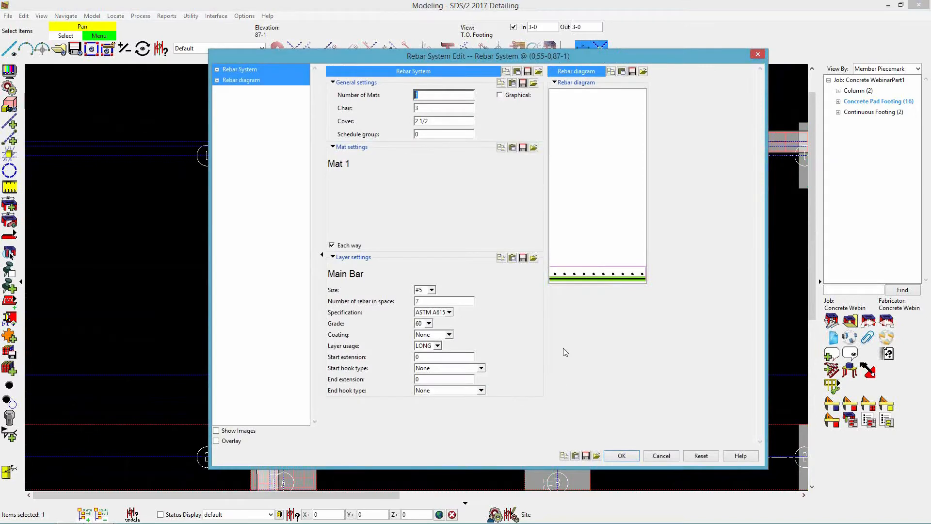
click(622, 457)
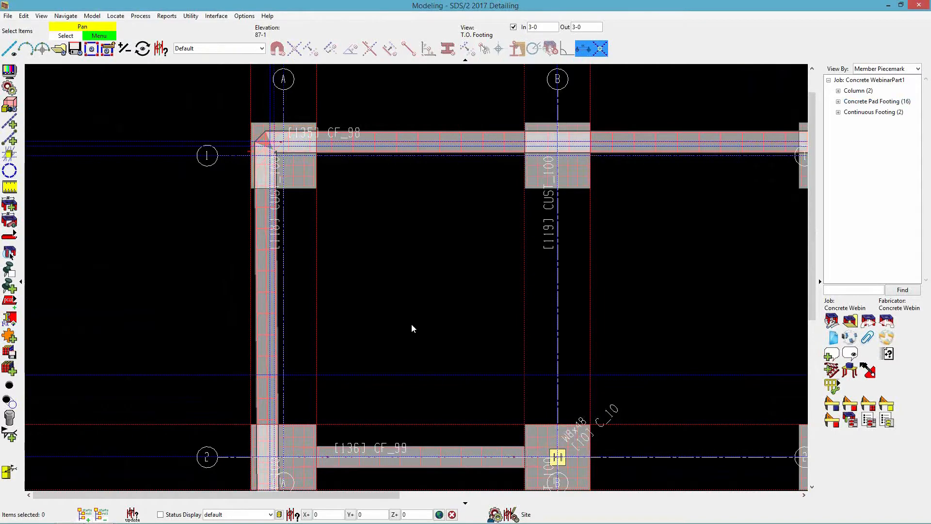
Step: Start a Concrete Wall member and locate its first layout point at the inner construction-line intersection beside grid A-1
scroll(397, 311, down, 1)
scroll(366, 263, down, 1)
scroll(448, 390, up, 1)
middle_drag(448, 391, 386, 330)
scroll(343, 356, down, 1)
scroll(385, 395, up, 1)
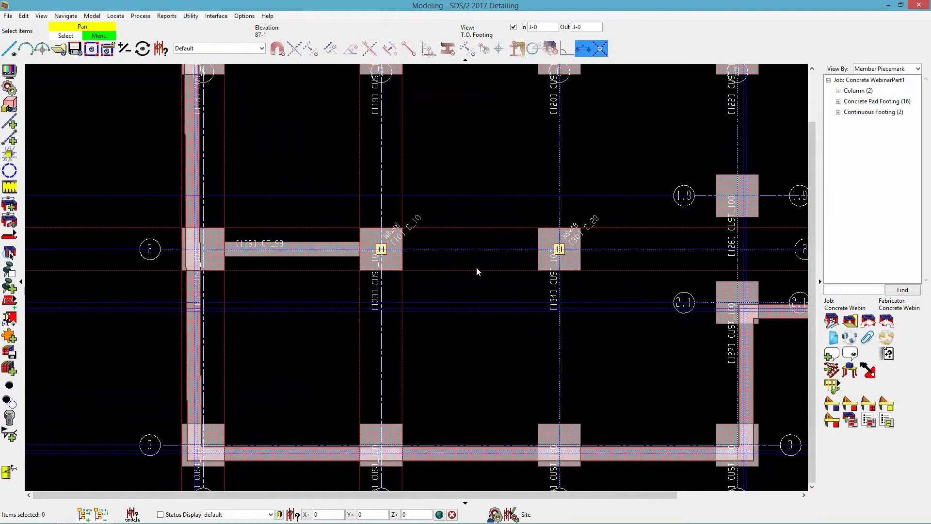
key(a)
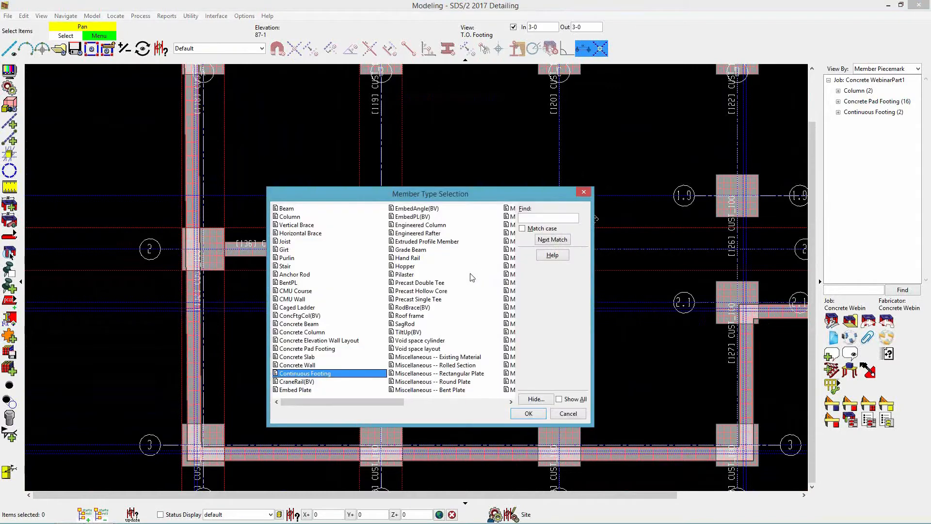
click(319, 364)
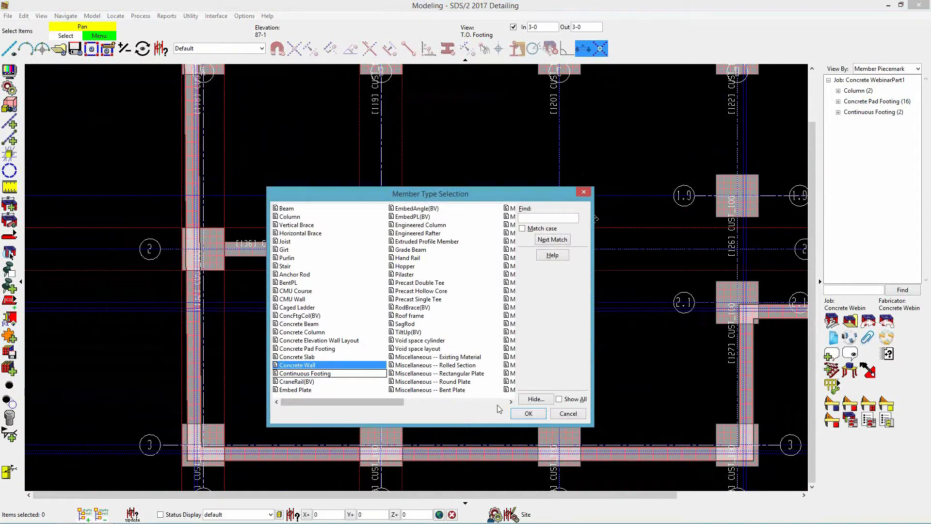
click(528, 415)
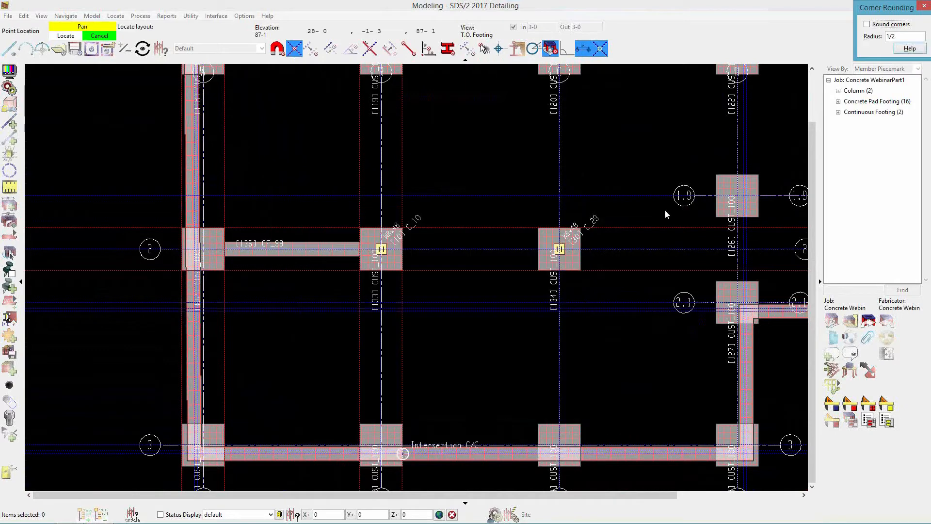
drag(870, 11, 630, 97)
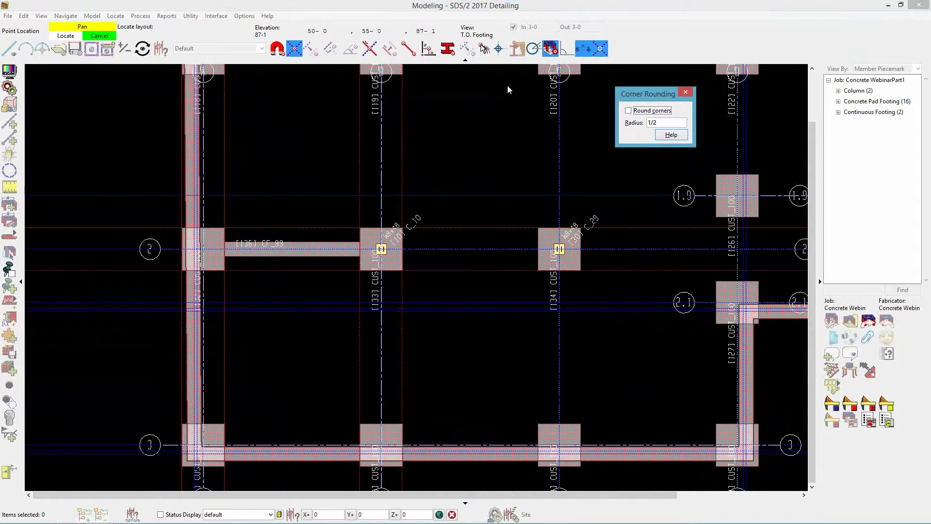
click(380, 7)
scroll(394, 148, down, 2)
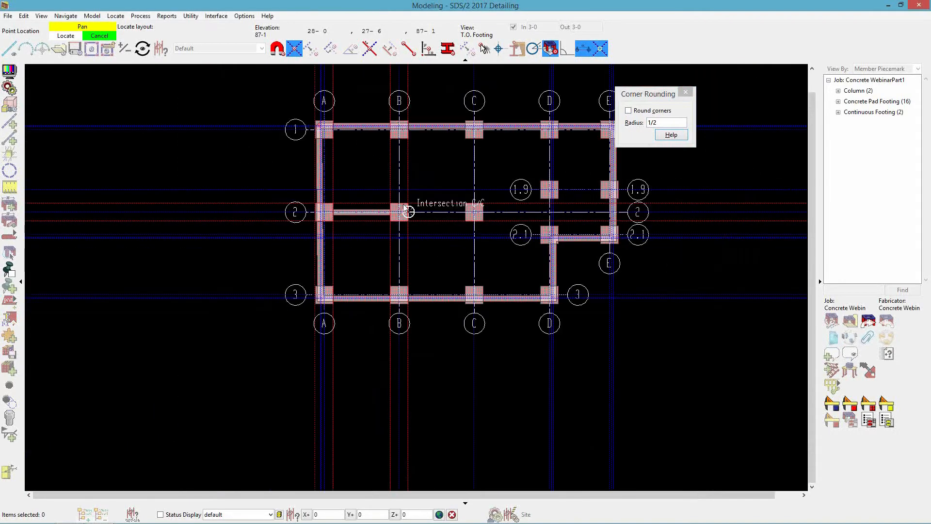
scroll(337, 143, up, 5)
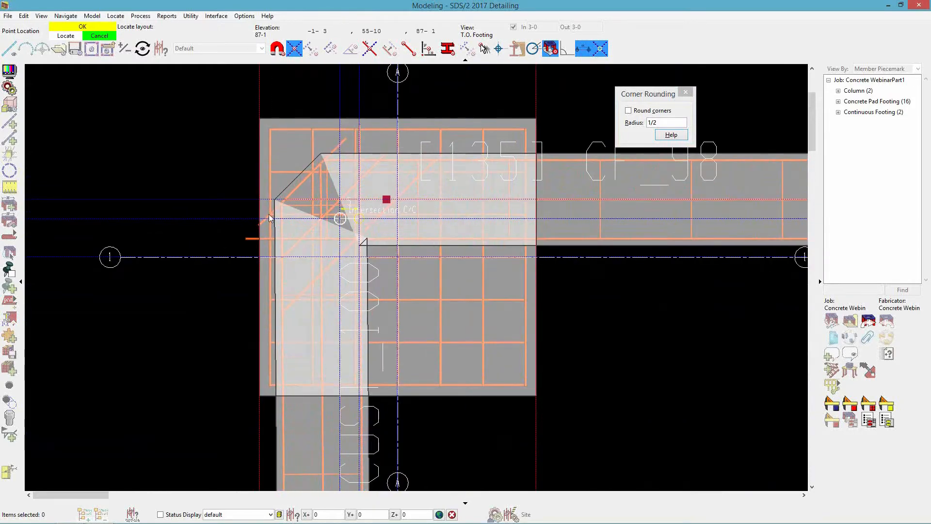
scroll(207, 224, down, 5)
scroll(209, 223, down, 4)
scroll(499, 232, up, 3)
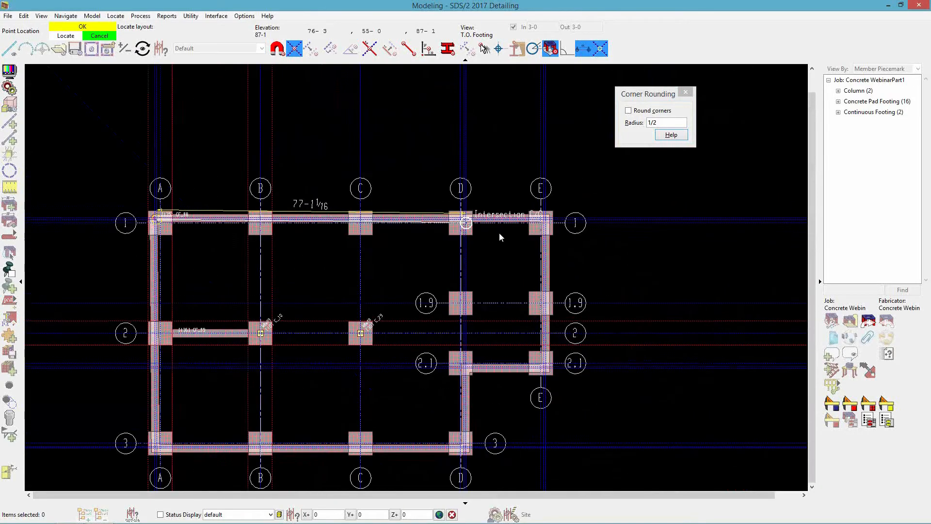
Step: Locate the wall's next layout points at the construction-line intersections beside grids E-1 and E-2.1
scroll(559, 222, up, 4)
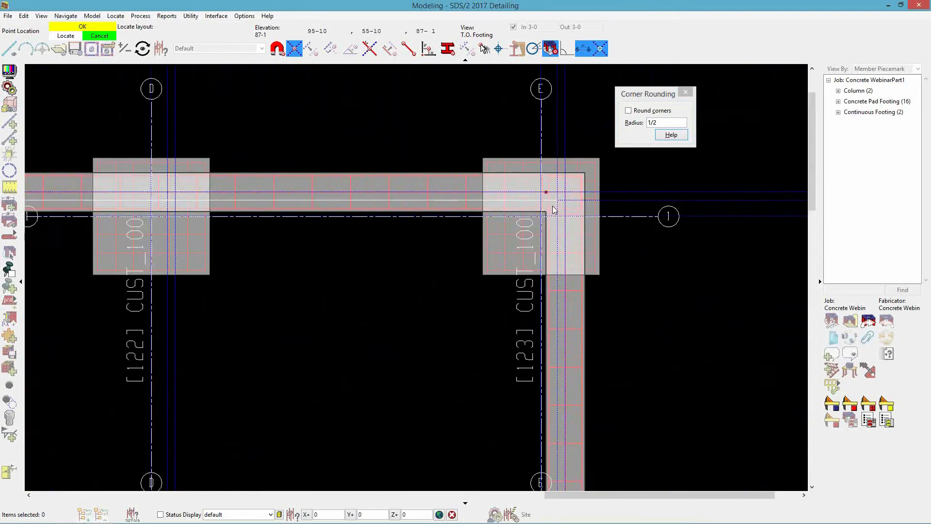
scroll(557, 211, up, 1)
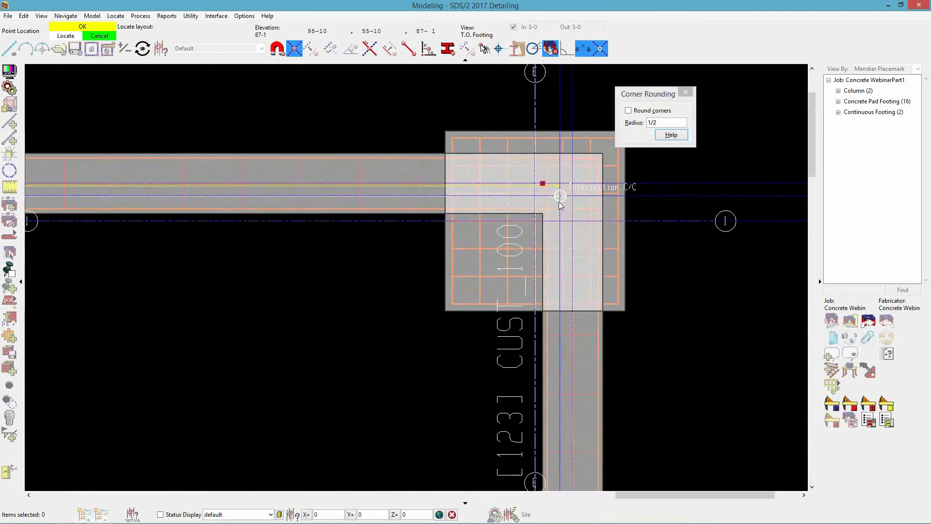
scroll(559, 204, down, 5)
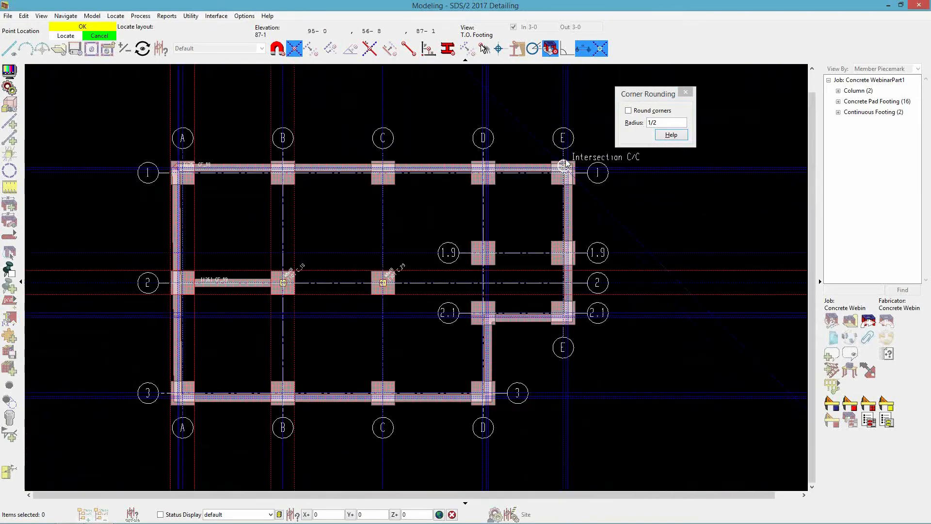
scroll(564, 315, up, 6)
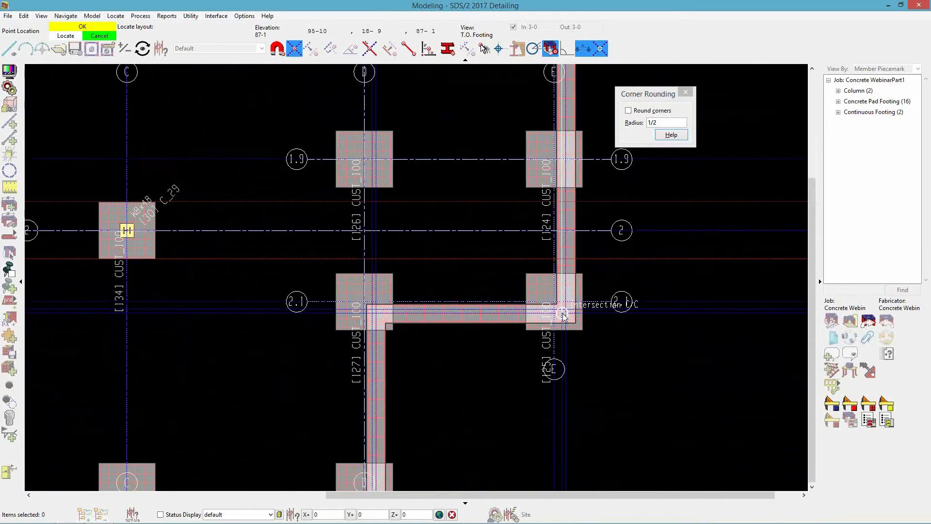
scroll(561, 310, up, 1)
click(563, 307)
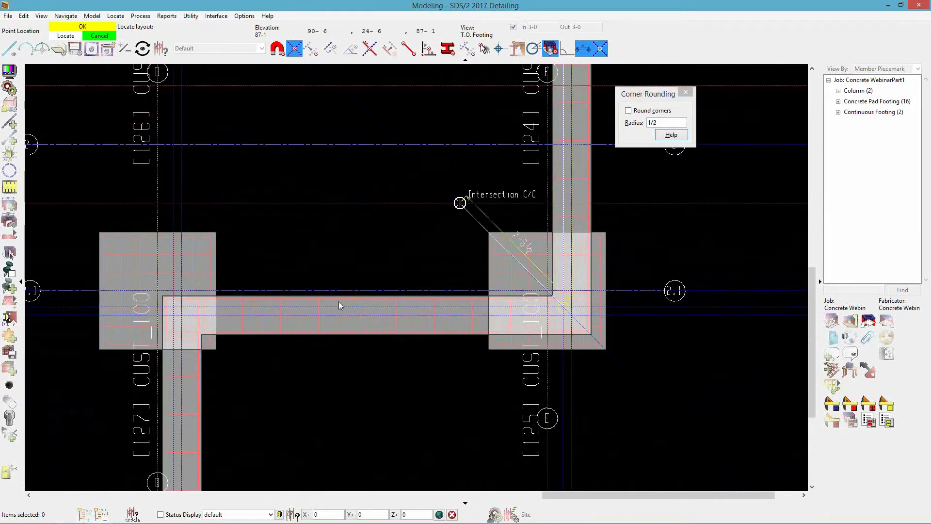
Step: Continue the wall layout through the construction-line intersections beside grids D-2.1 and D-3
click(211, 298)
scroll(211, 297, down, 4)
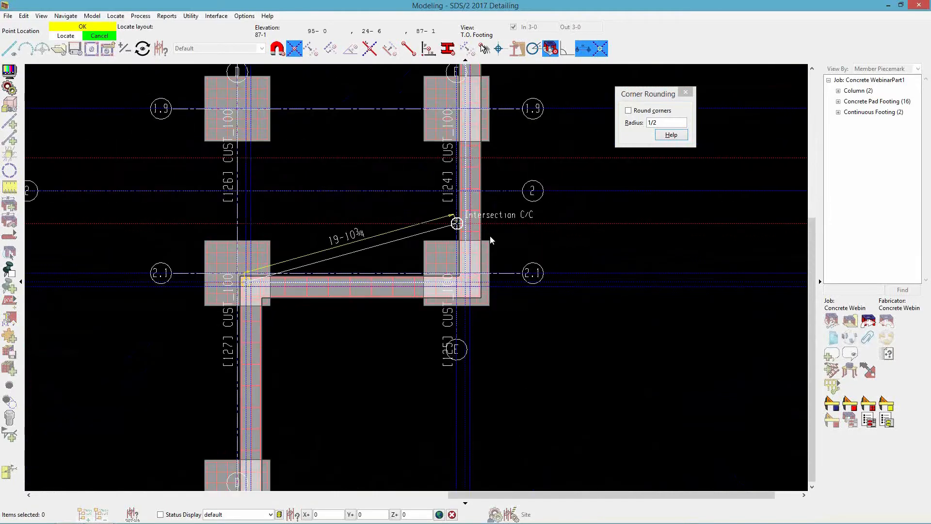
click(484, 237)
scroll(373, 362, up, 5)
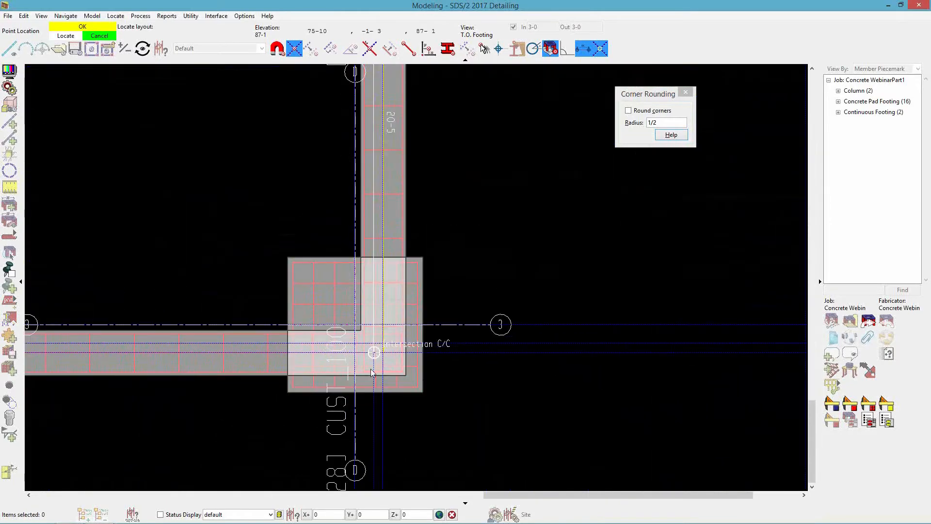
click(375, 351)
scroll(375, 351, down, 5)
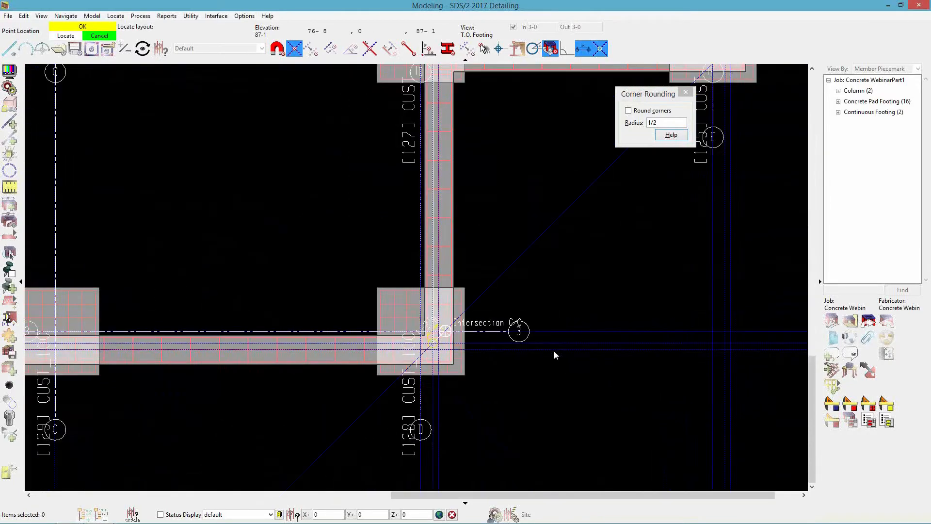
Step: Locate the wall's corner beside grid A-3 and close the layout at its starting point beside grid A-1
scroll(573, 358, down, 3)
scroll(277, 355, up, 5)
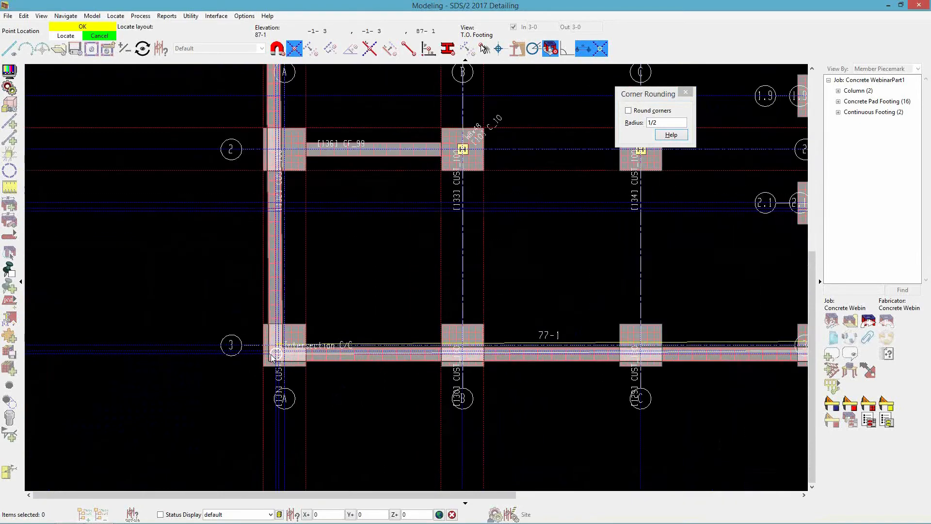
scroll(283, 356, down, 4)
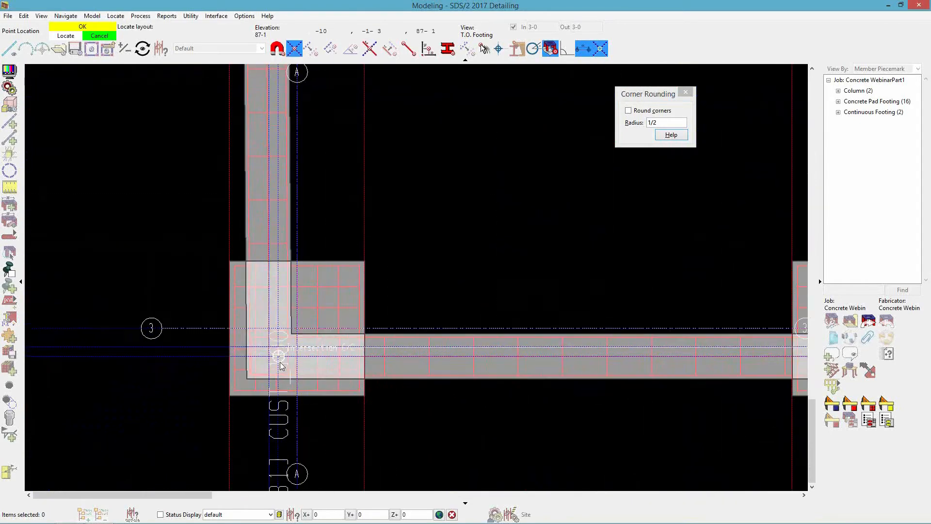
scroll(332, 276, down, 3)
scroll(310, 182, up, 6)
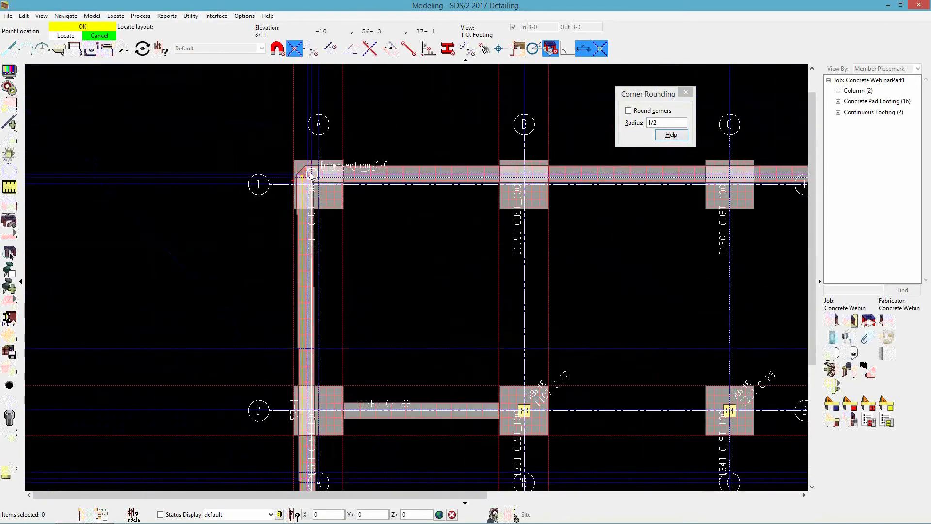
scroll(308, 174, up, 4)
click(339, 219)
double_click(339, 219)
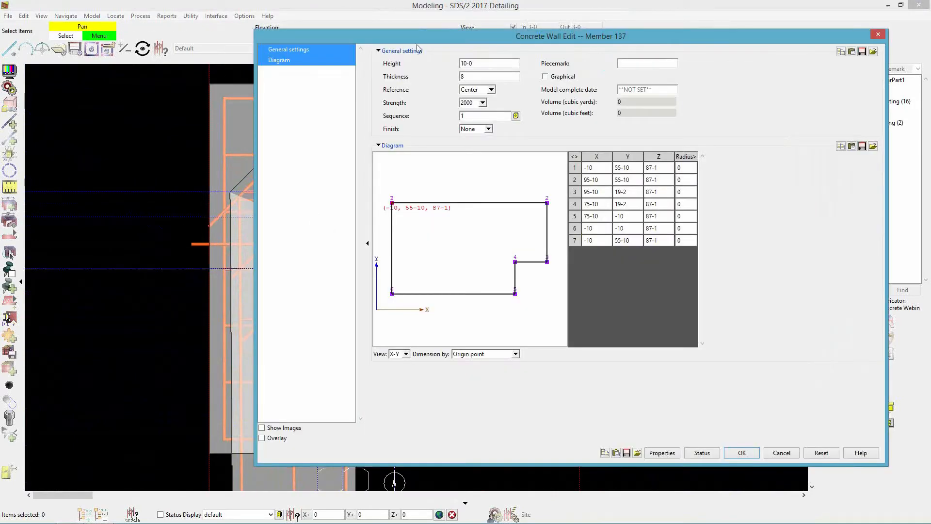
Step: Set the concrete wall's height to 12-0 and its thickness to 10
drag(405, 40, 322, 40)
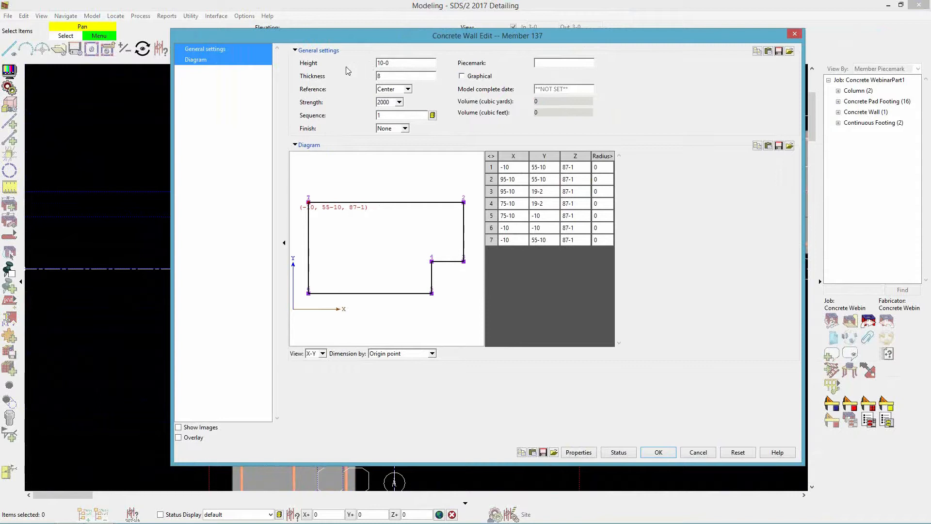
click(391, 64)
drag(408, 64, 372, 62)
text(12-0)
click(390, 76)
text(10)
Step: Set the wall's reference to Interior, choose its concrete strength, and finish adding walls
click(408, 90)
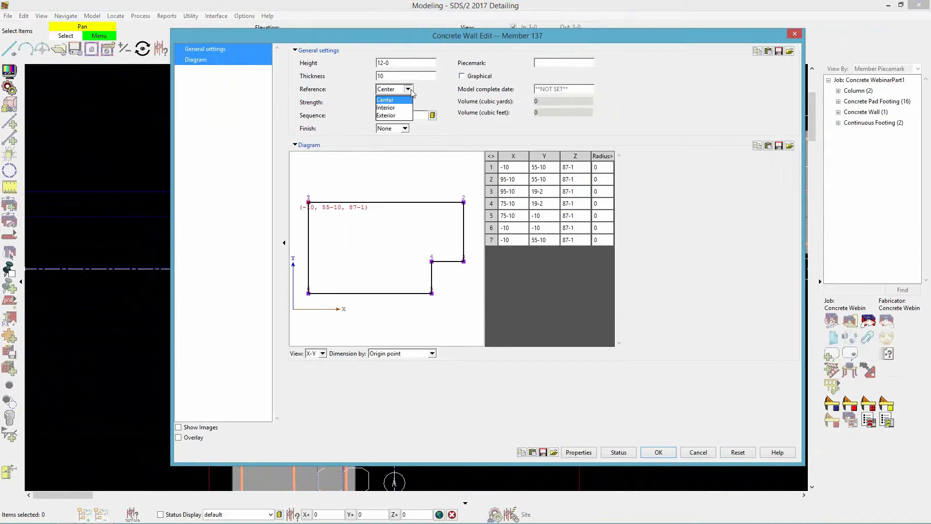
click(398, 108)
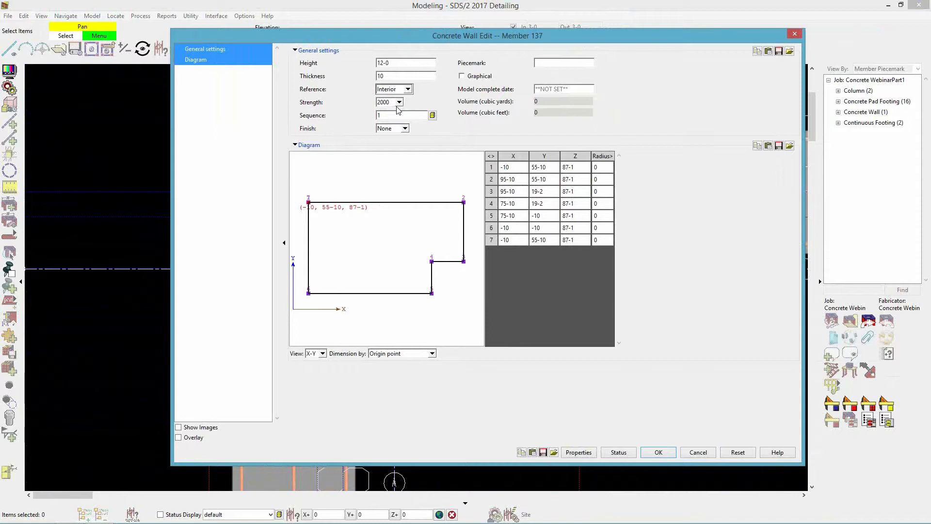
click(398, 102)
click(393, 142)
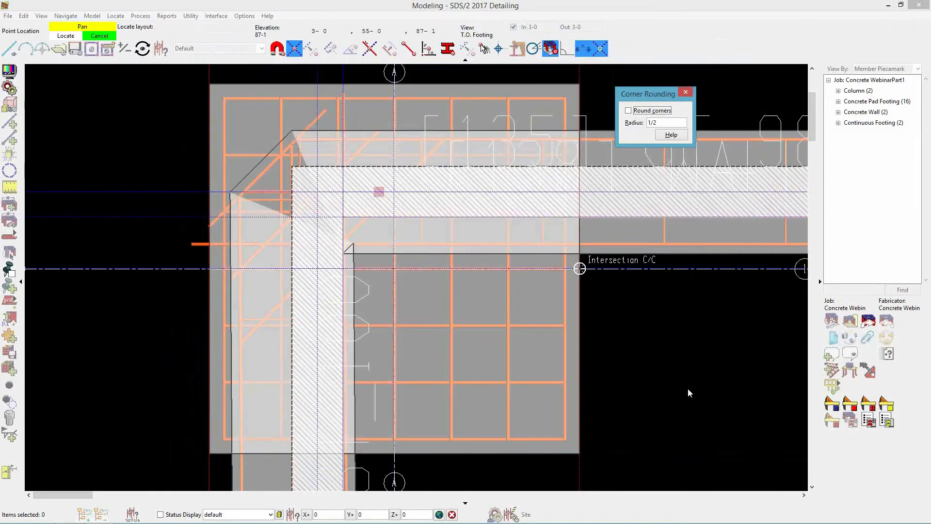
right_click(664, 365)
Step: Show the foundation in an isometric view and turn off the view's in/out depth limits
scroll(651, 286, down, 5)
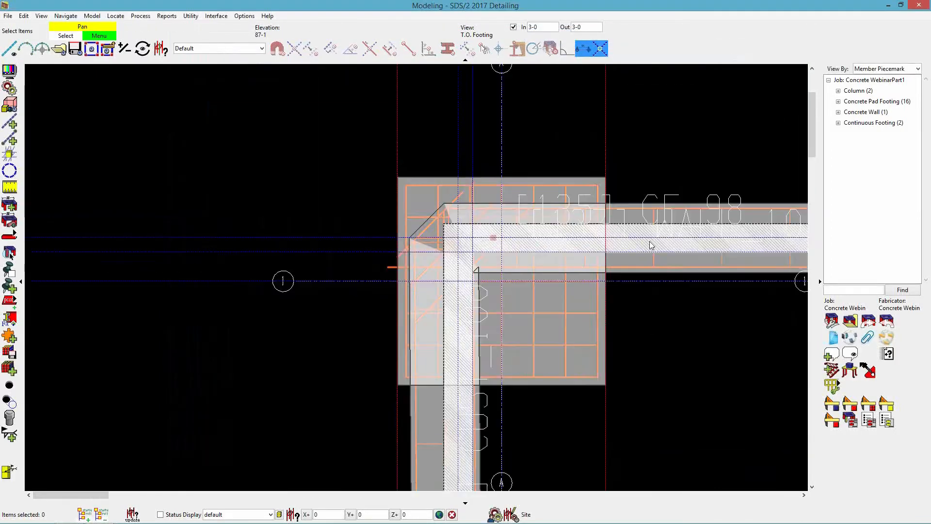
scroll(577, 160, down, 3)
scroll(576, 444, up, 6)
double_click(551, 402)
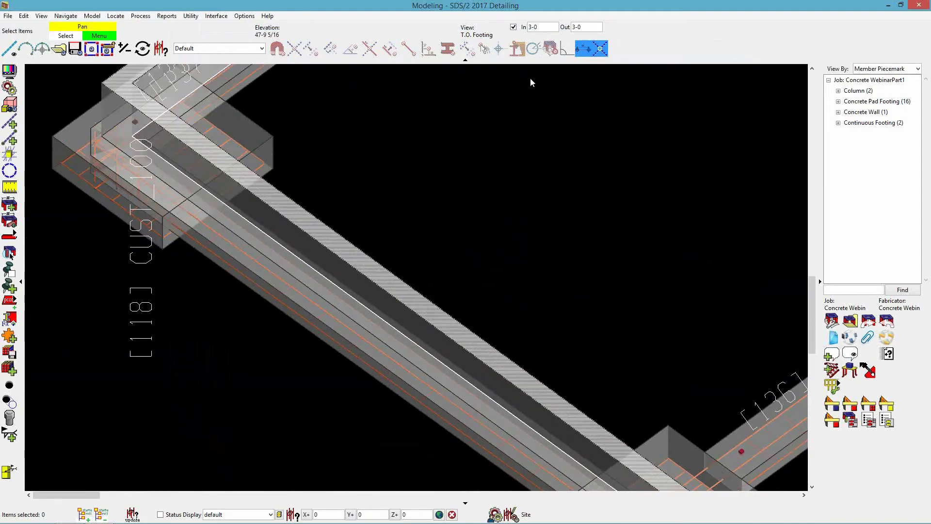
click(513, 27)
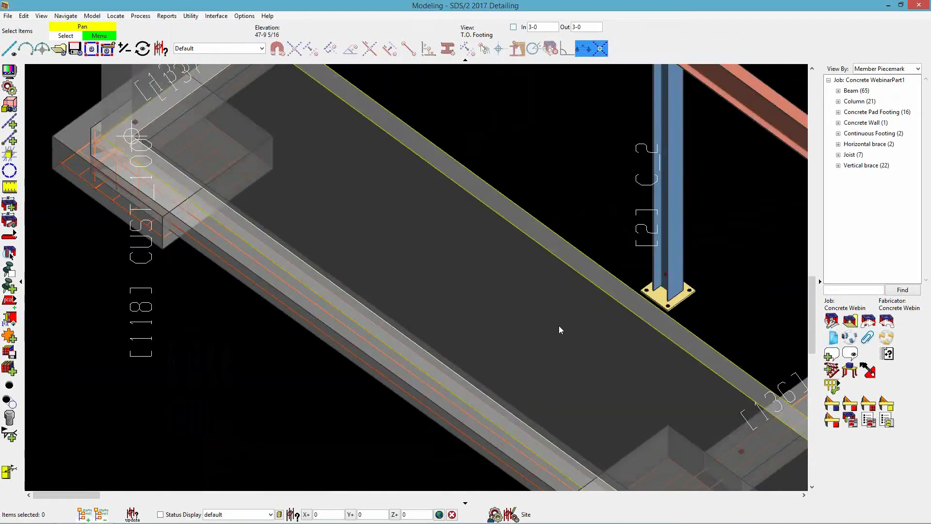
Step: Examine in 3D how the concrete wall sits on the footings and meets the column base plates
scroll(564, 313, down, 3)
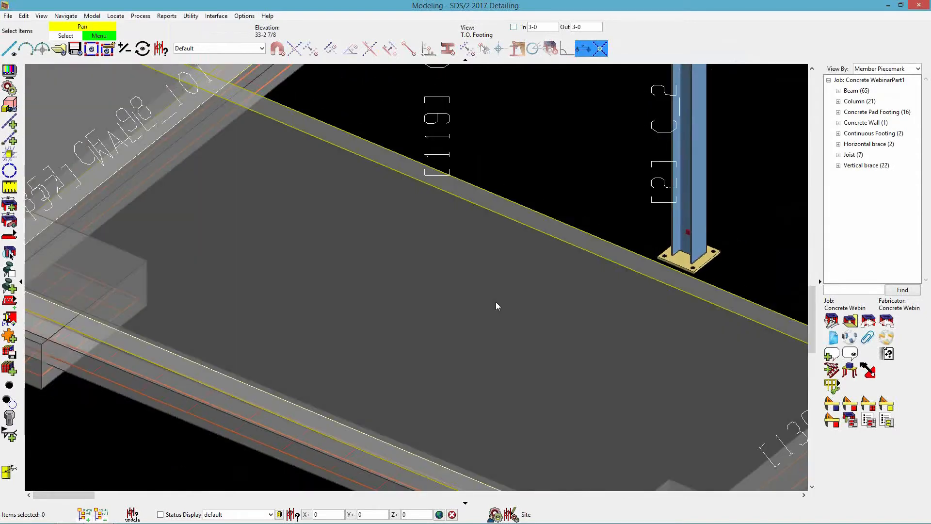
scroll(499, 311, down, 1)
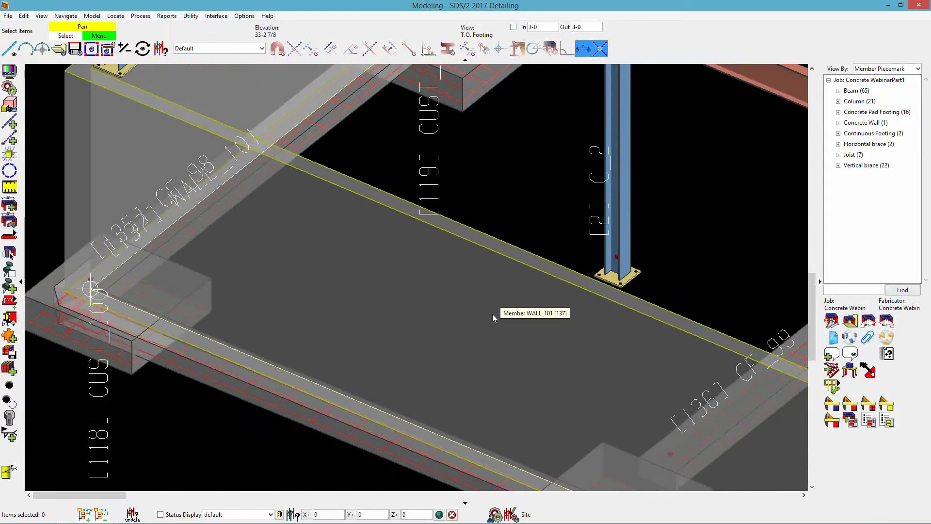
scroll(406, 341, down, 1)
scroll(549, 324, up, 1)
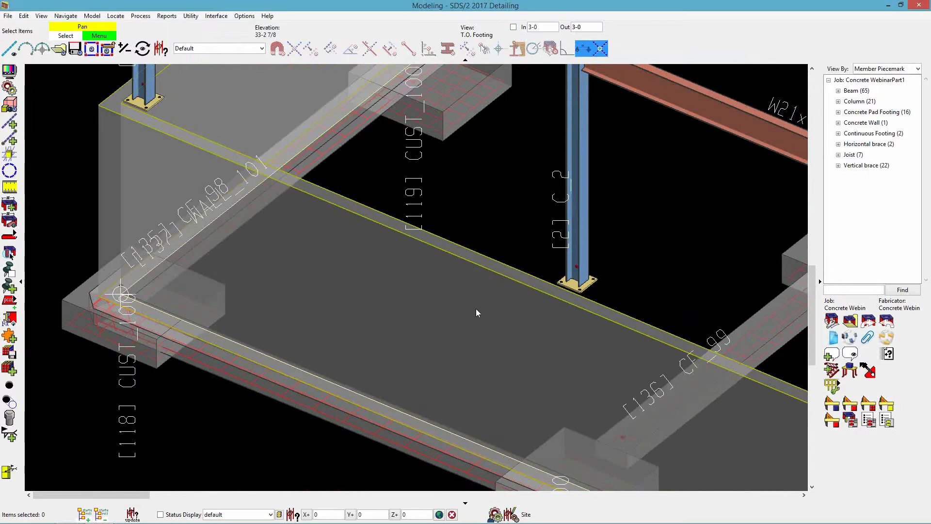
scroll(431, 308, down, 1)
scroll(513, 415, down, 1)
scroll(564, 399, up, 1)
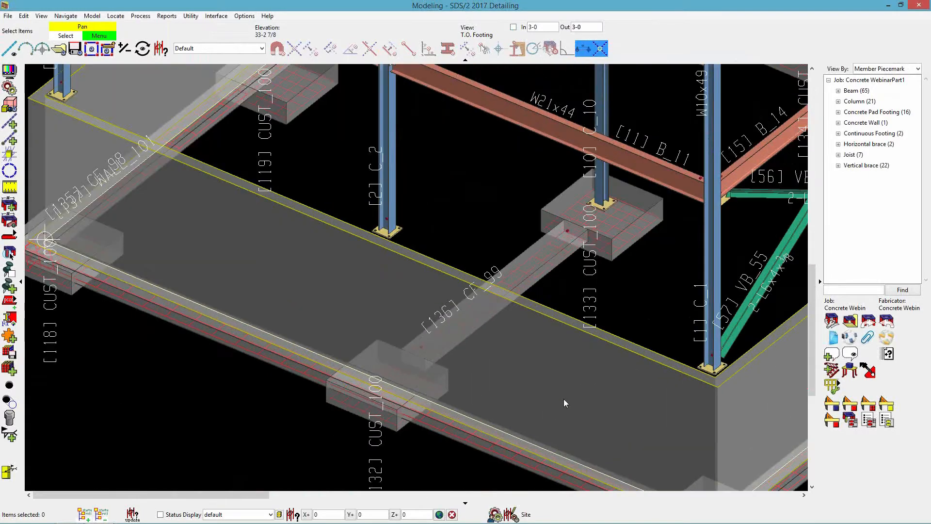
scroll(560, 402, up, 1)
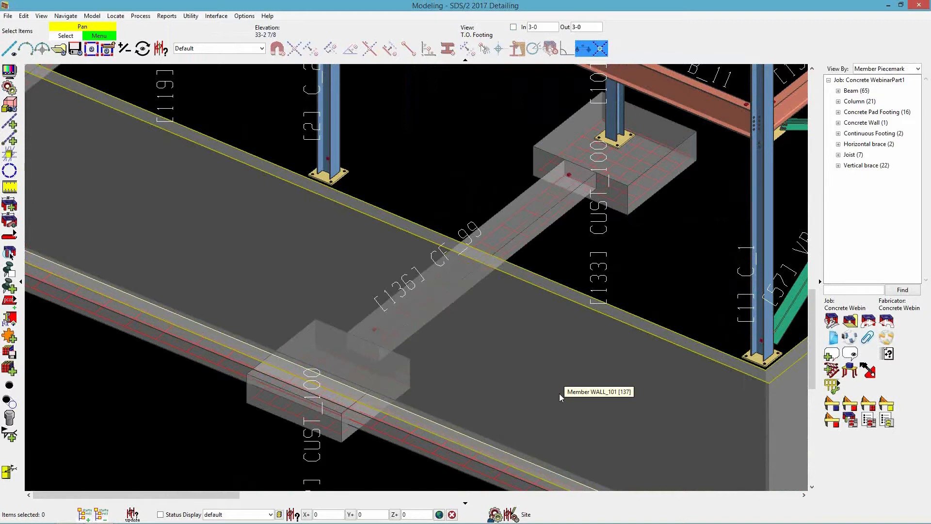
Step: Add a Rebar System component to the perimeter concrete wall
click(559, 393)
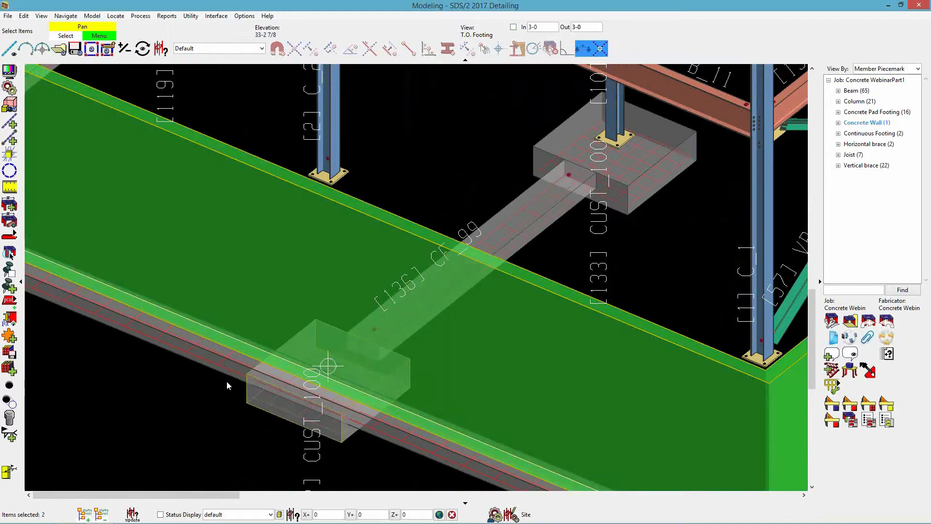
click(9, 338)
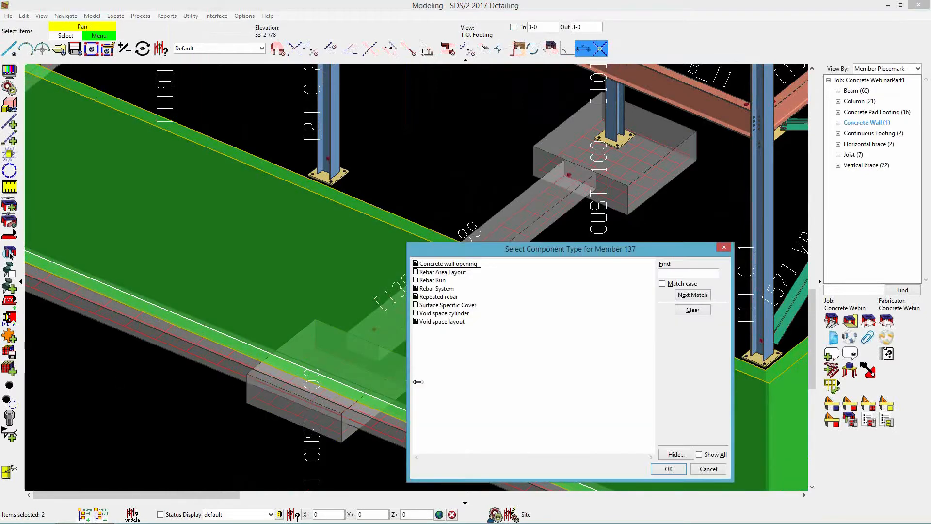
click(452, 290)
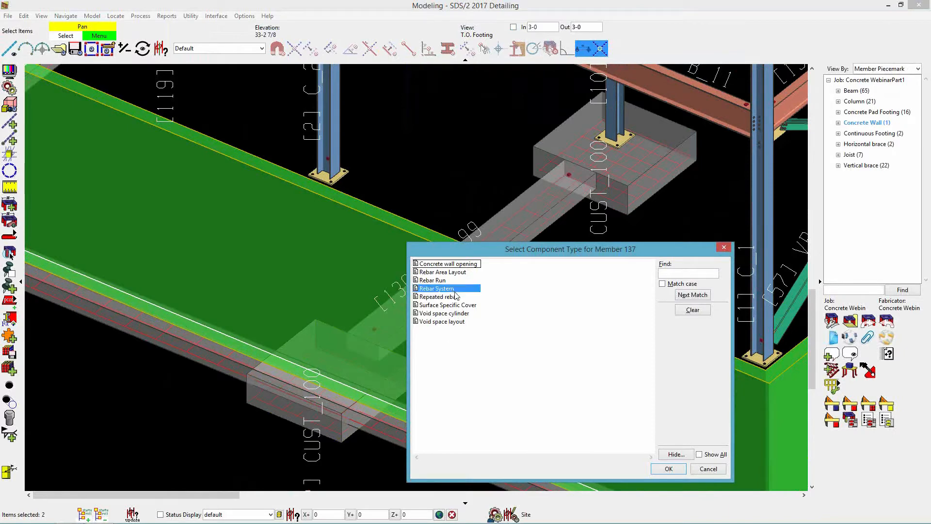
click(659, 468)
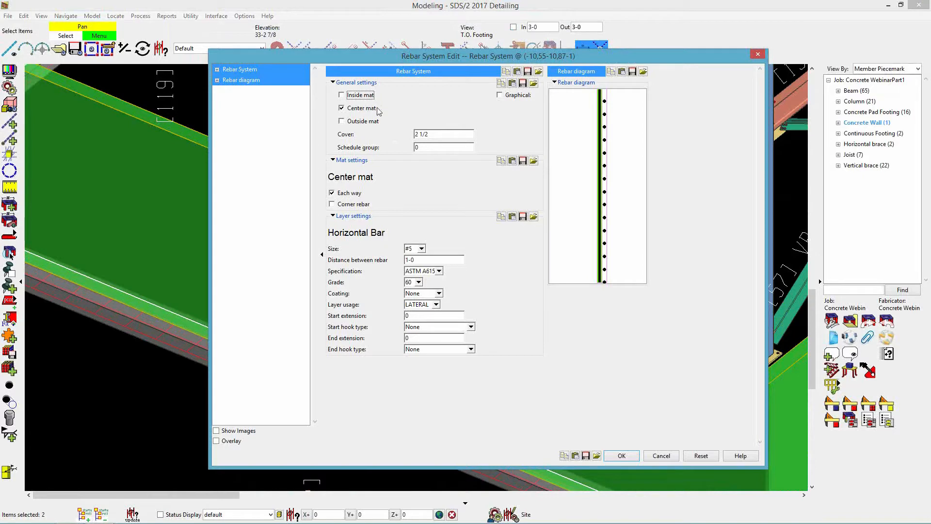
Step: Enable the outside mat and disable the center mat in the wall's rebar system
click(342, 122)
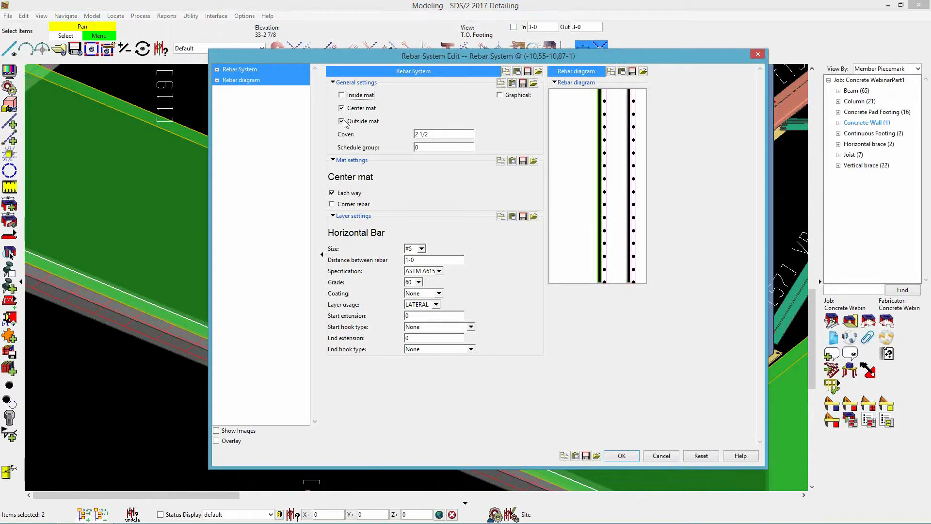
click(342, 95)
click(342, 95)
click(342, 108)
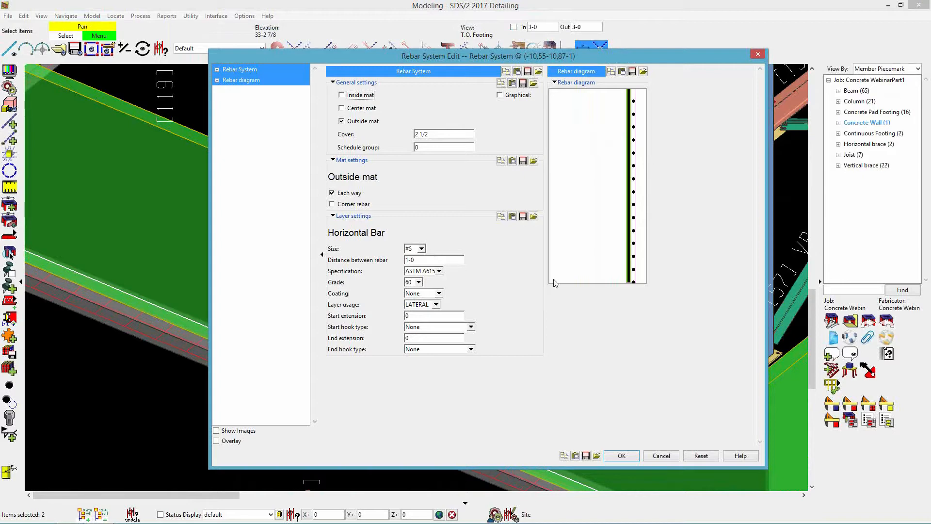
Step: Set the outside mat's vertical bars to a spacing of 9, apply the rebar system, and deselect the wall
click(634, 242)
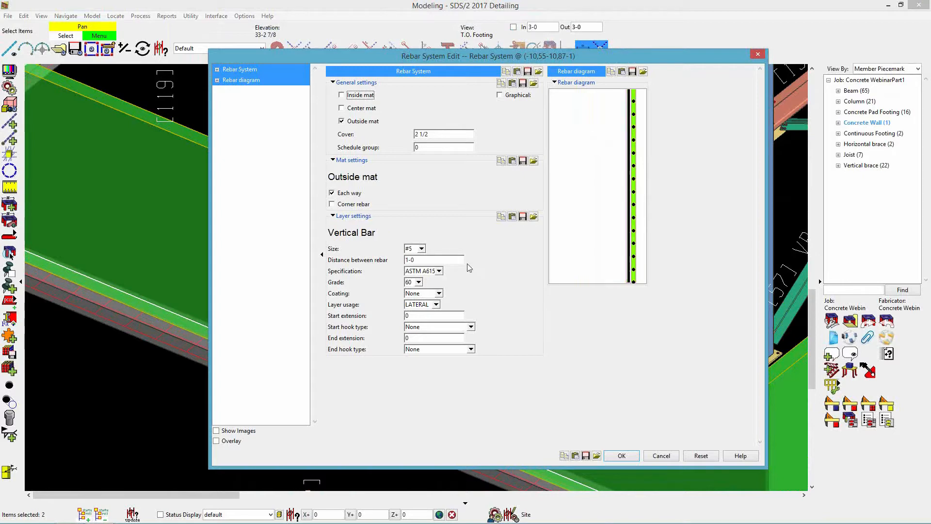
double_click(433, 261)
text(9)
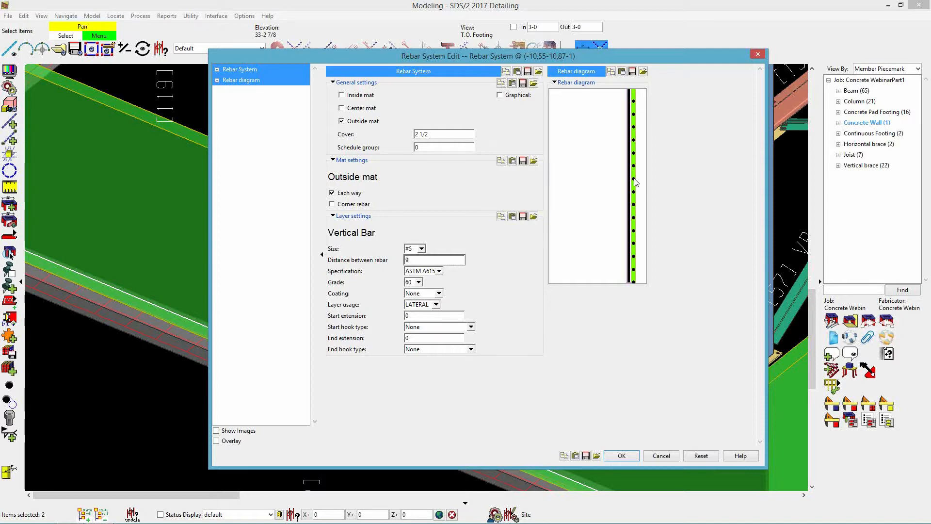
click(627, 152)
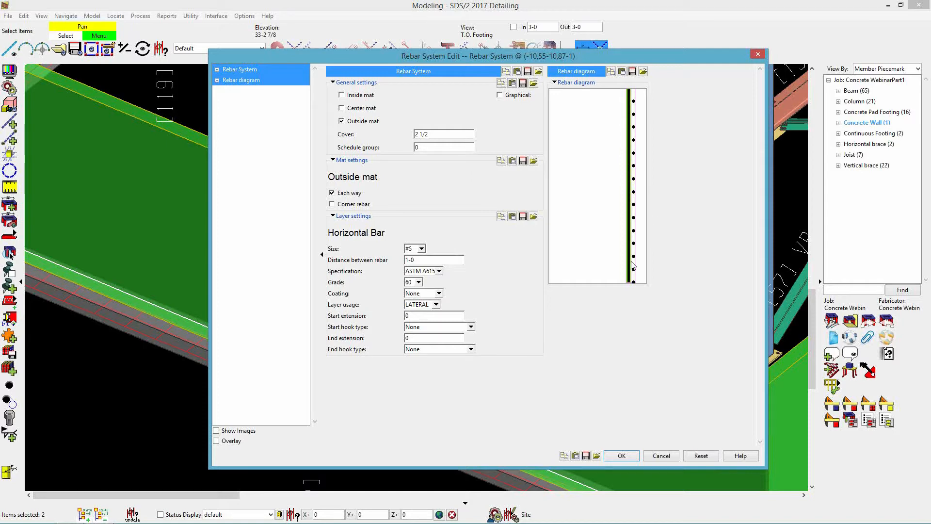
click(621, 456)
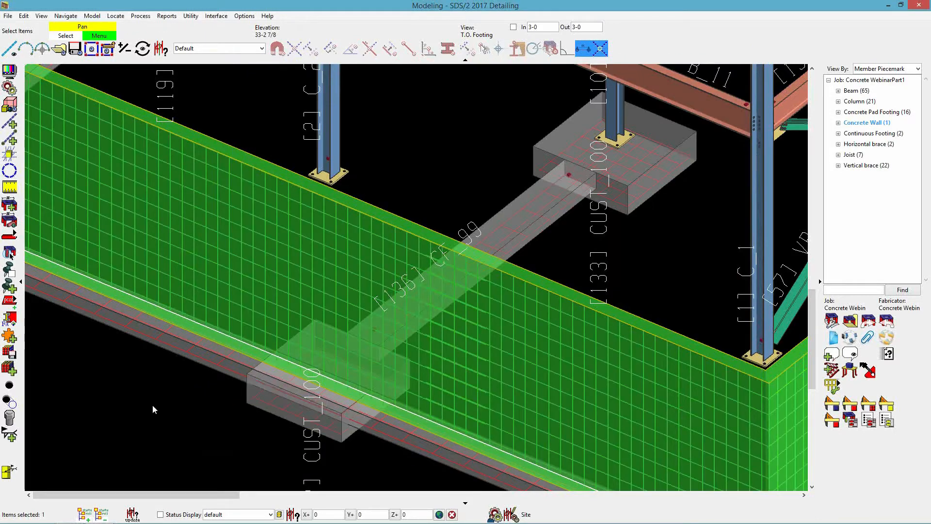
click(193, 423)
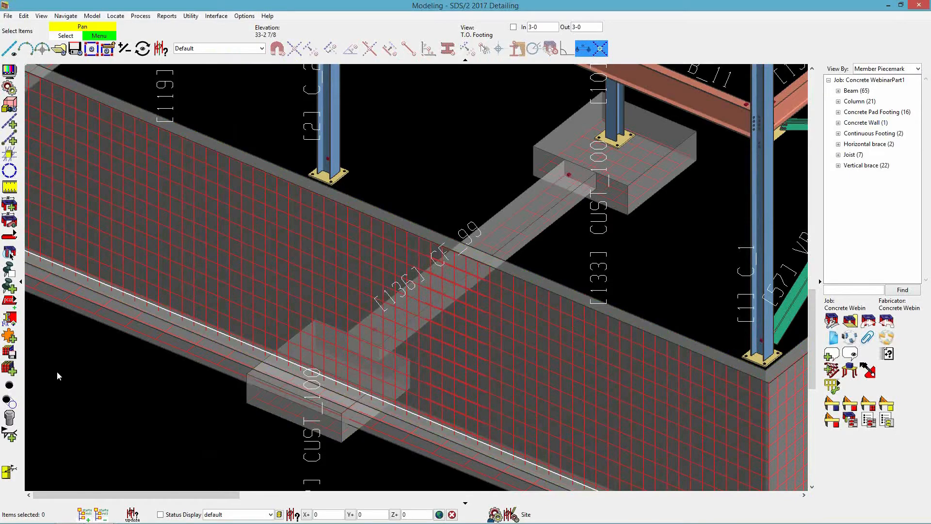
Step: Examine the wall's rebar in 3D and in an elevation of the wall face, where the bars end above the footing
scroll(57, 371, down, 1)
scroll(83, 369, down, 2)
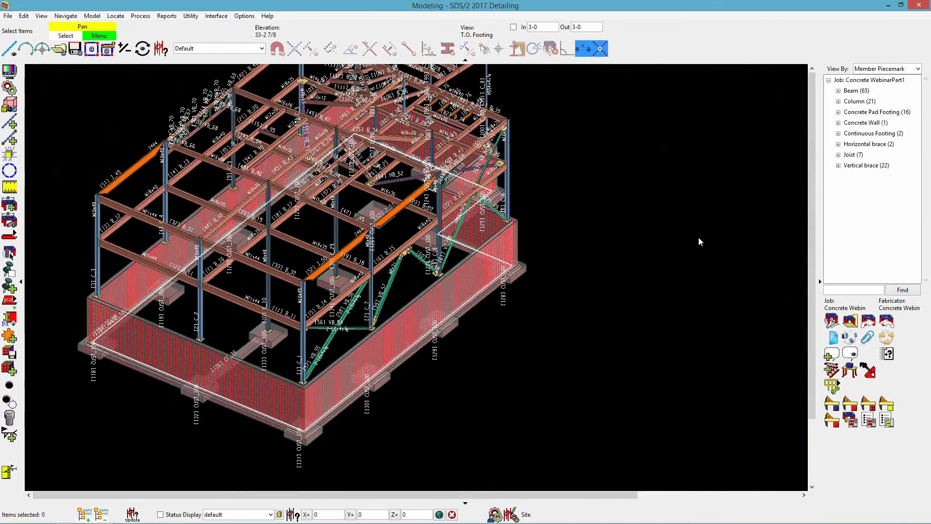
scroll(531, 234, up, 1)
scroll(531, 234, up, 4)
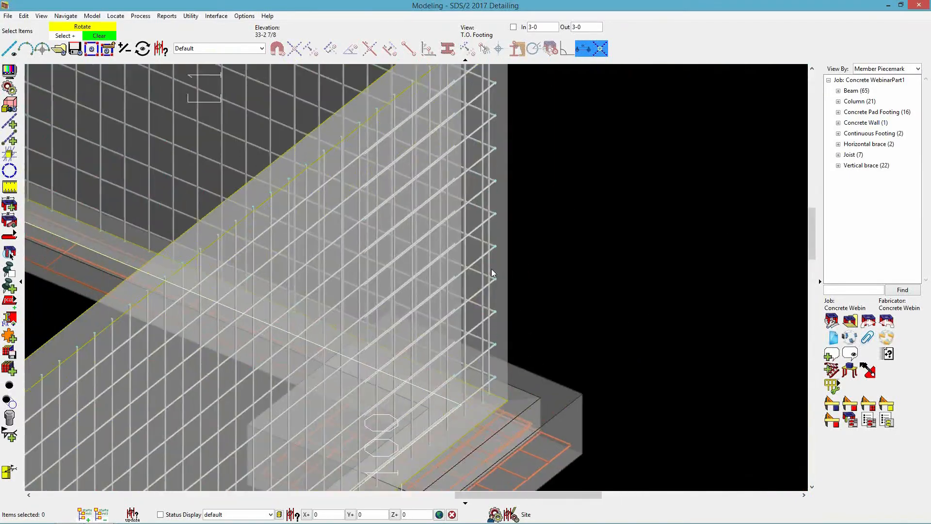
double_click(500, 281)
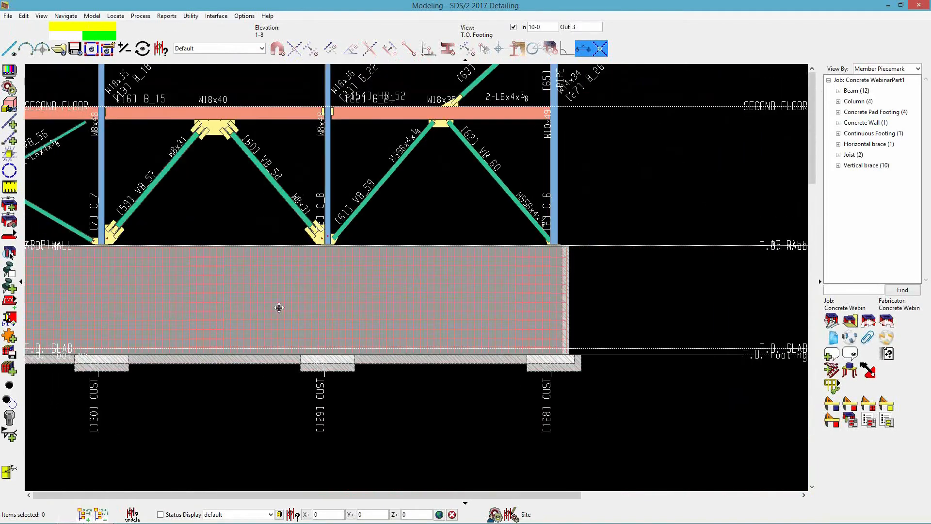
scroll(587, 380, up, 5)
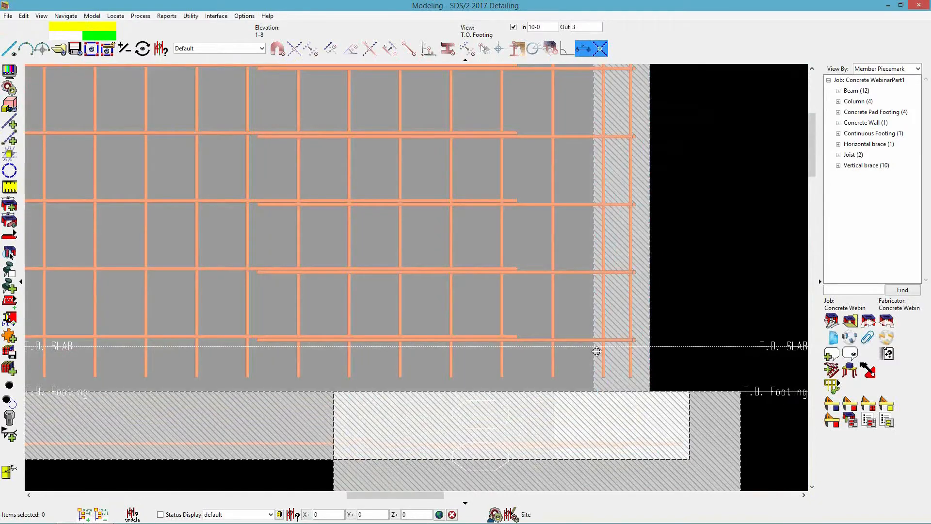
middle_drag(630, 356, 507, 334)
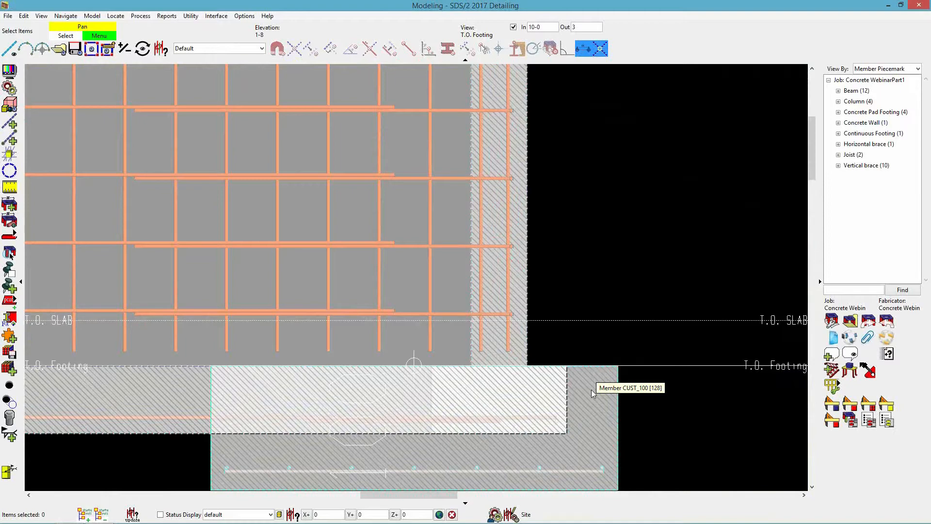
scroll(556, 388, down, 3)
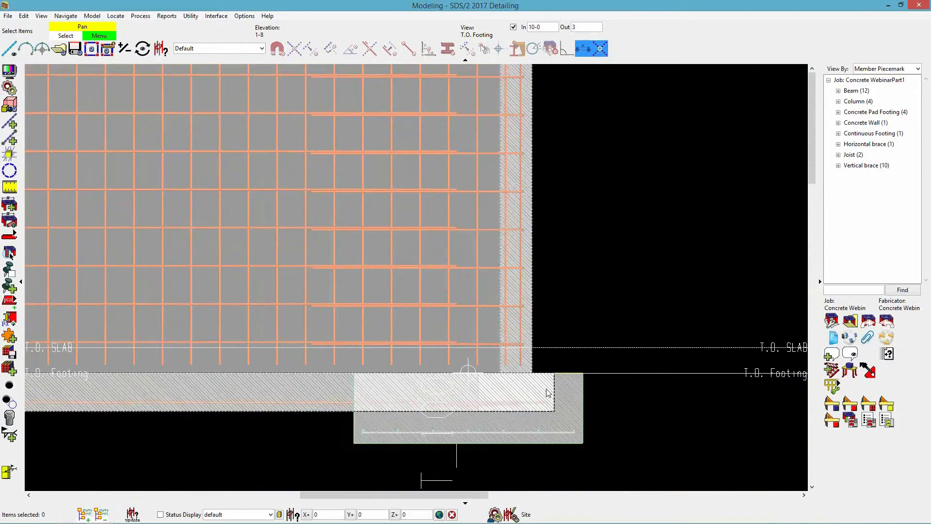
Step: Open a plan view on the wall's top surface and inspect the rebar at the wall corner by grids D and 3
ctrl+middle_drag(487, 275, 519, 235)
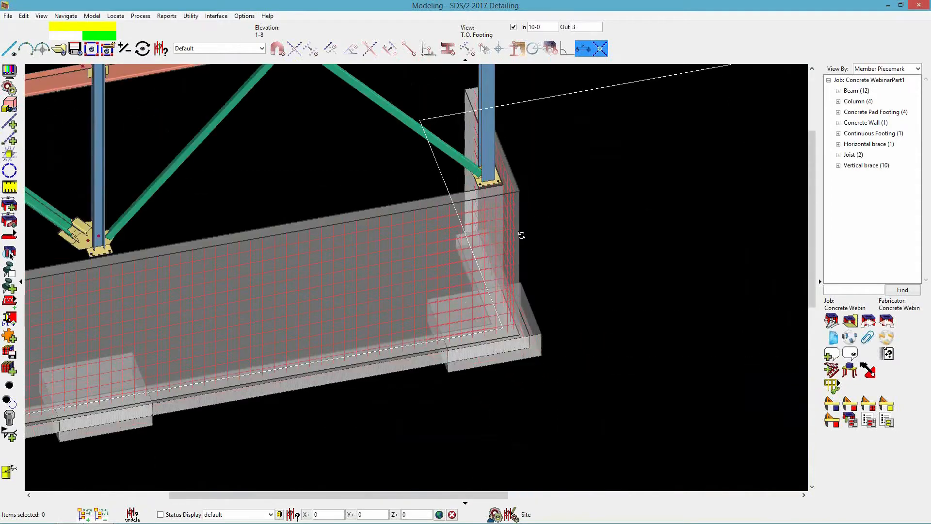
double_click(514, 185)
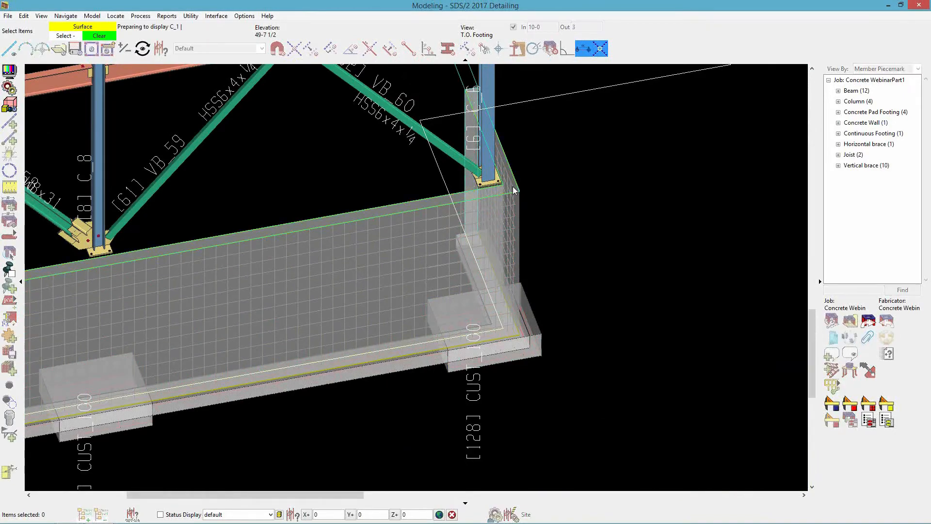
scroll(538, 379, up, 5)
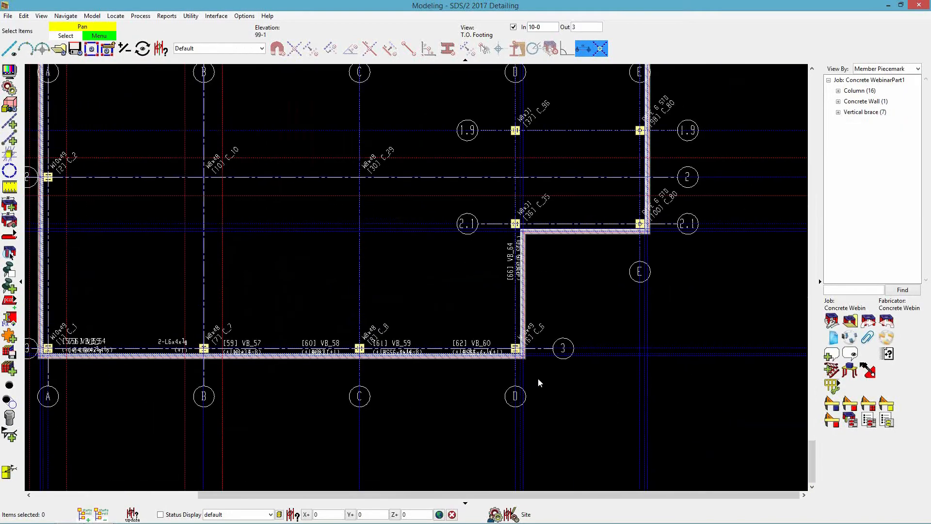
scroll(519, 350, up, 5)
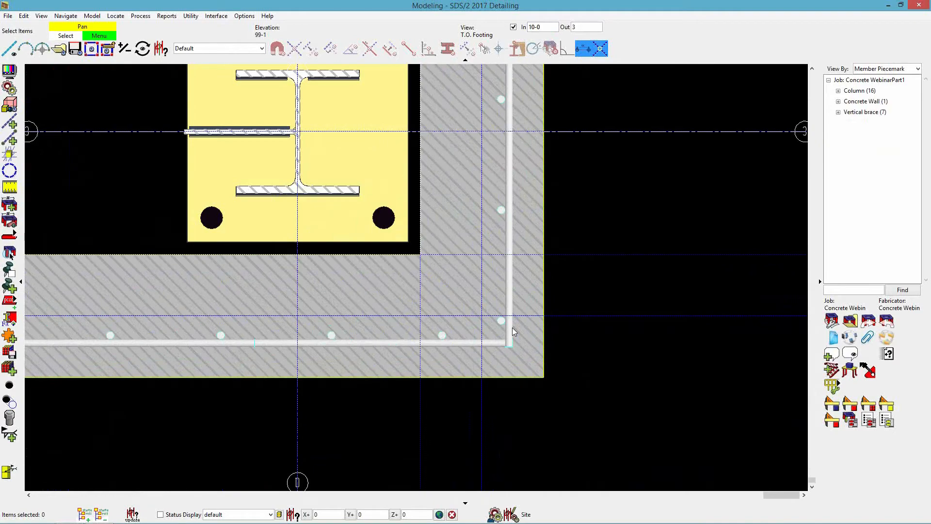
scroll(519, 343, down, 2)
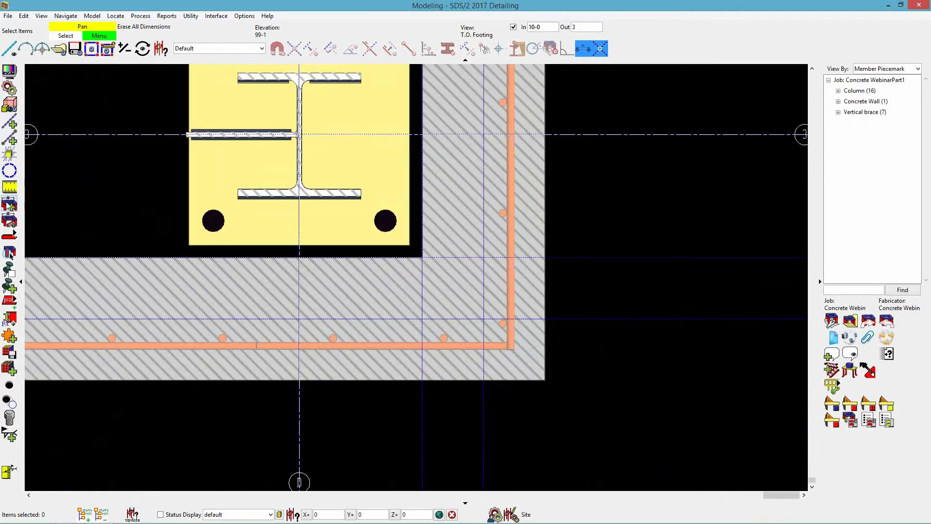
Step: Add a horizontal construction line through the corner's last vertical rebar and a vertical one crossing it outside the wall
click(11, 138)
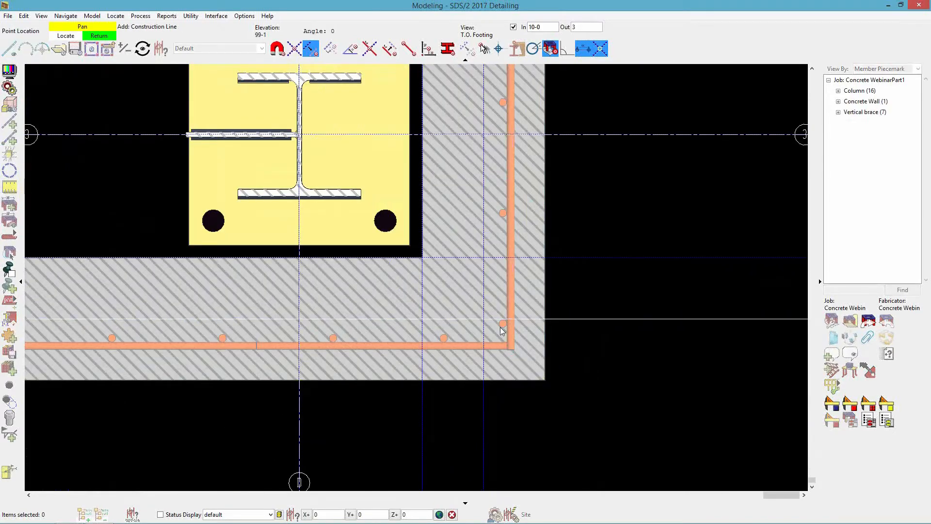
click(472, 321)
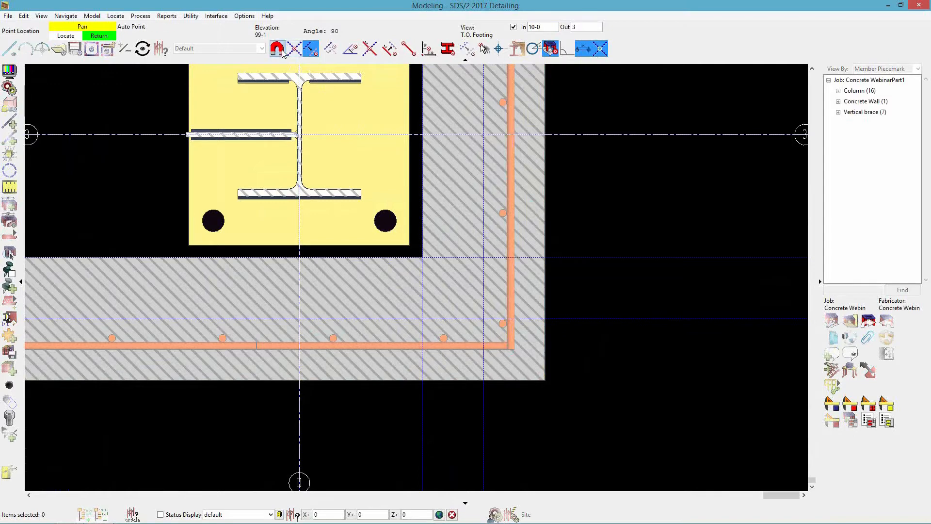
click(503, 324)
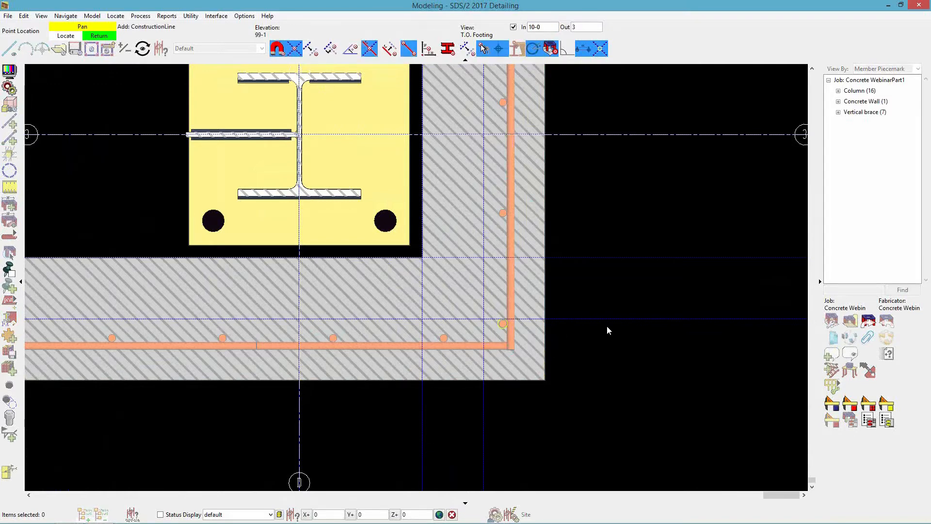
click(616, 324)
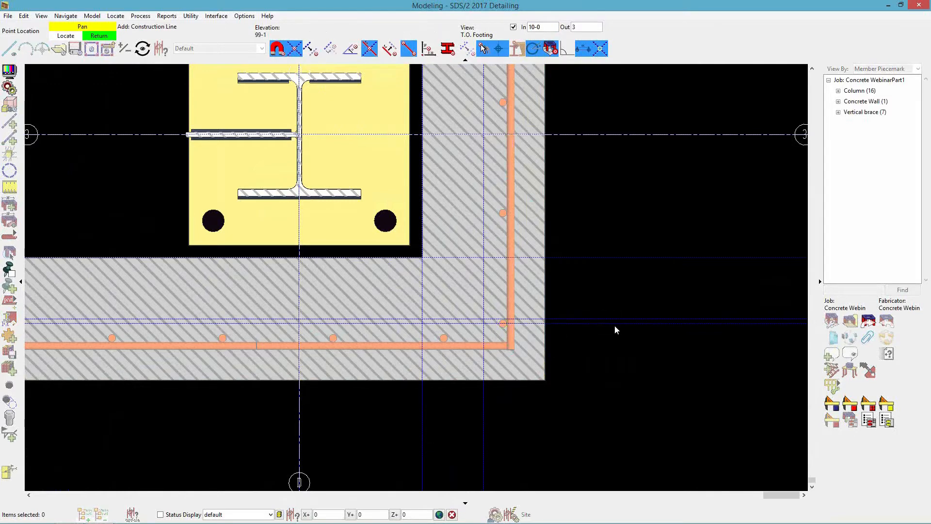
click(621, 270)
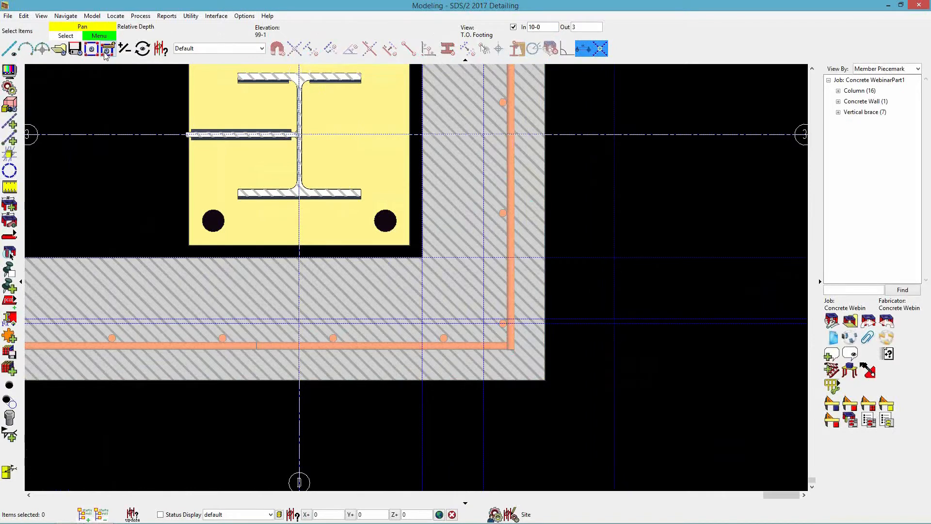
Step: Create a section view along the horizontal construction line through the corner rebar, showing the wall base above the pad footing
click(107, 50)
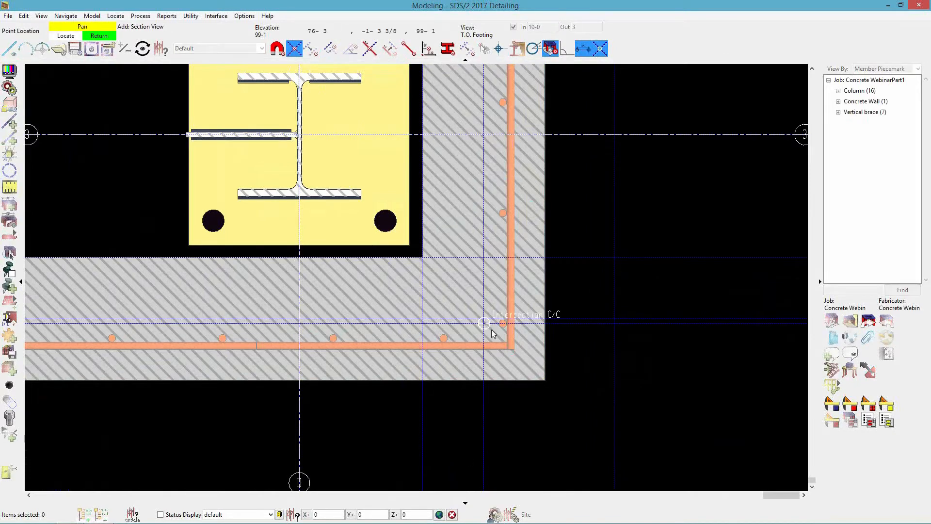
click(614, 324)
click(604, 328)
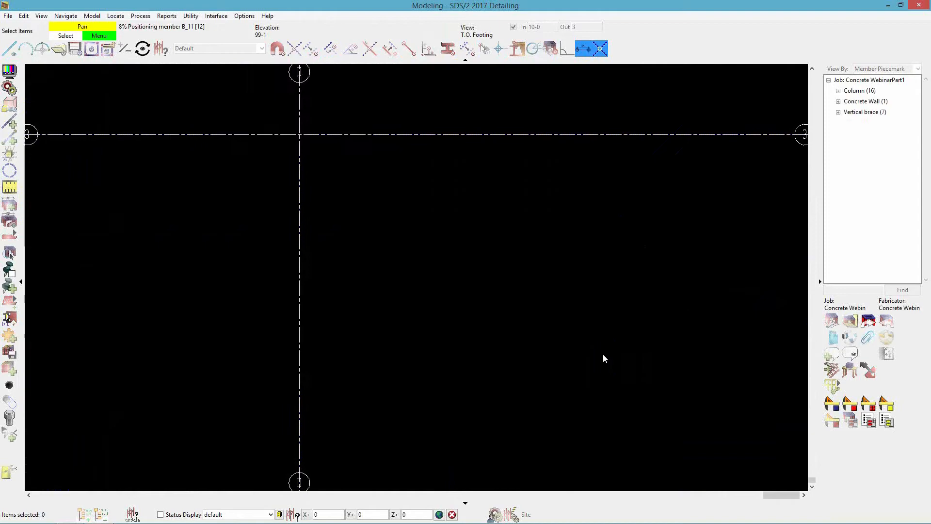
scroll(640, 313, up, 4)
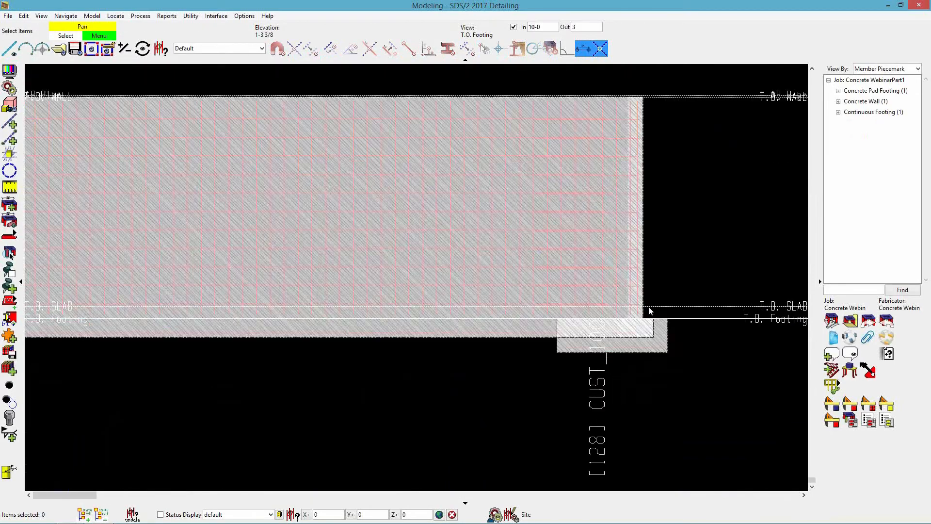
scroll(638, 313, up, 2)
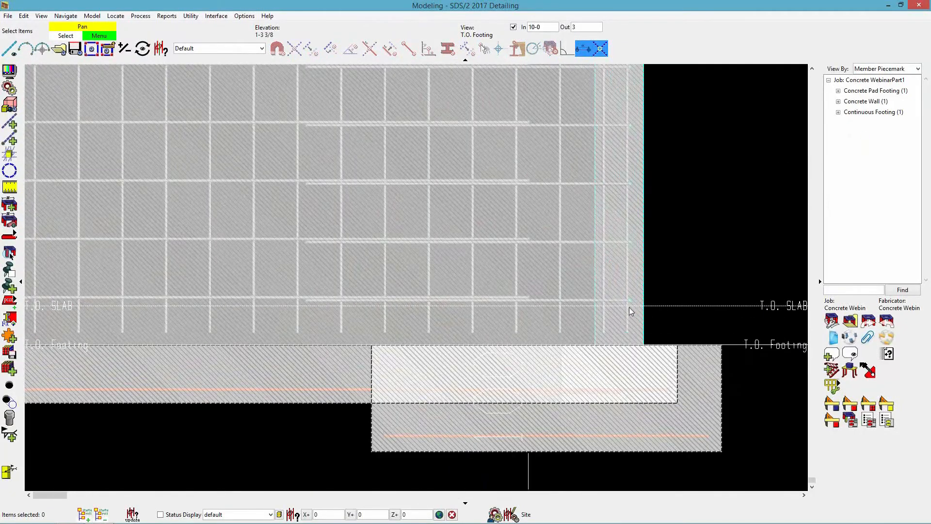
scroll(630, 308, up, 1)
key(c)
click(626, 242)
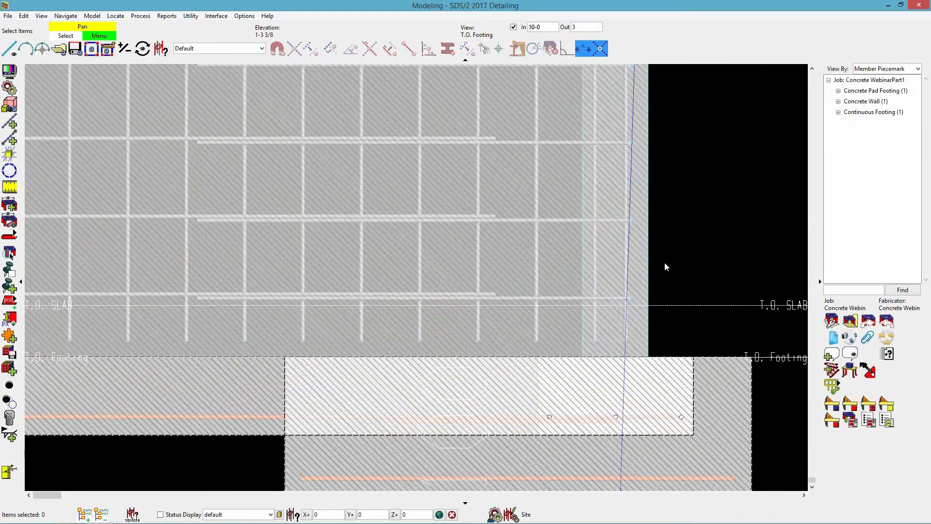
key(e)
click(623, 250)
right_click(621, 248)
click(628, 255)
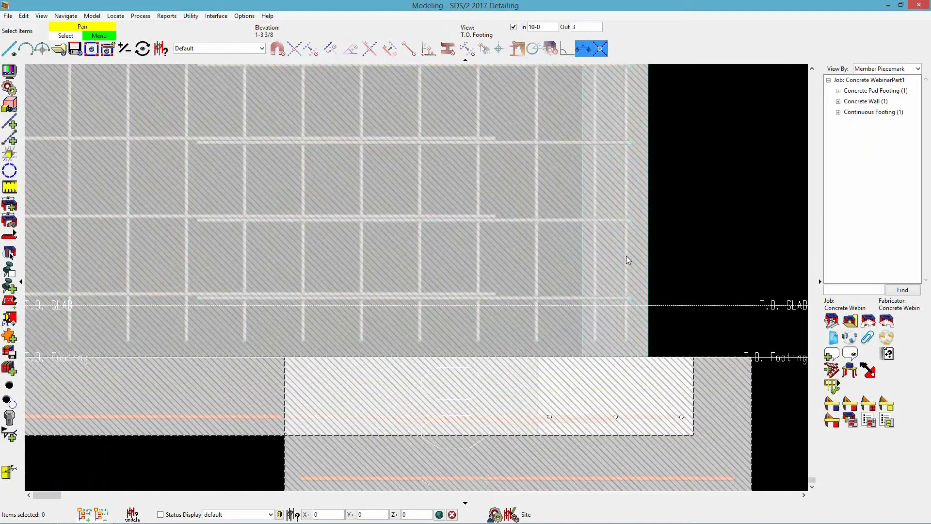
Step: Add a vertical construction line along the corner's last vertical rebar and a horizontal one across the wall above the T.O. SLAB line
key(c)
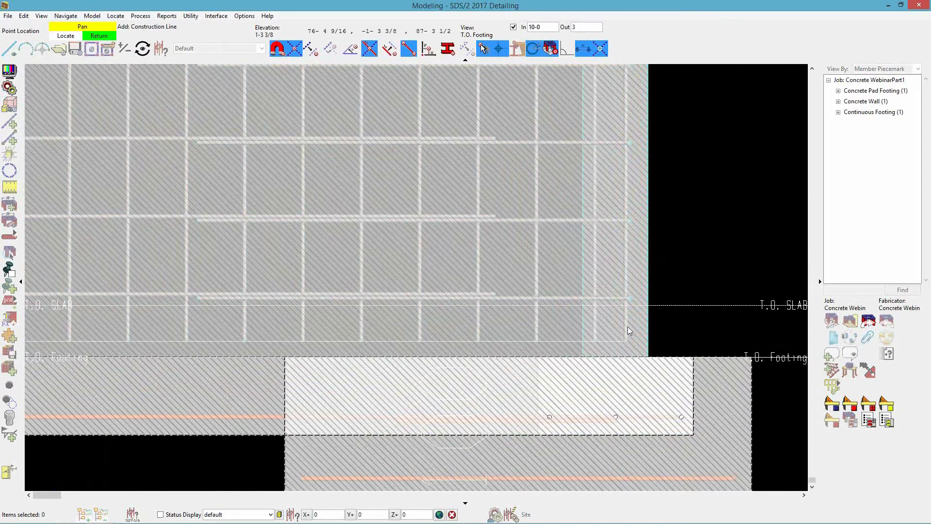
click(630, 266)
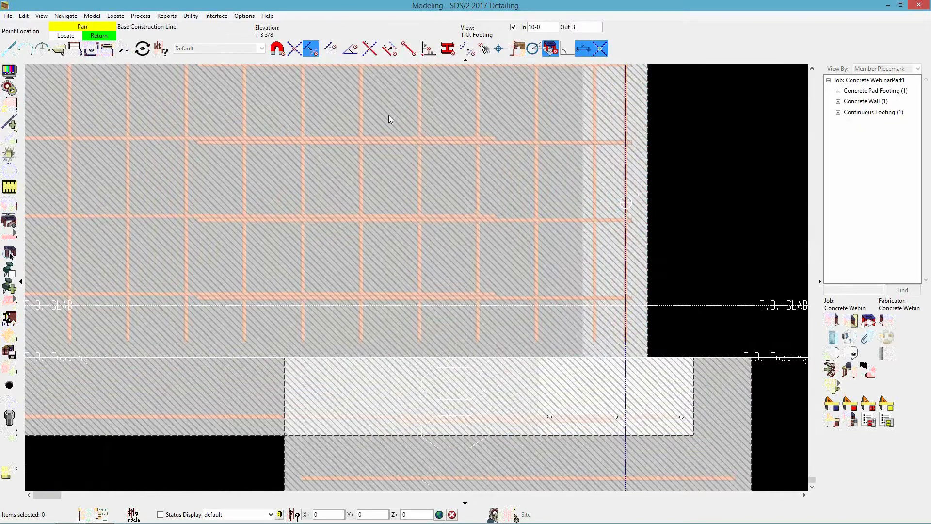
click(606, 264)
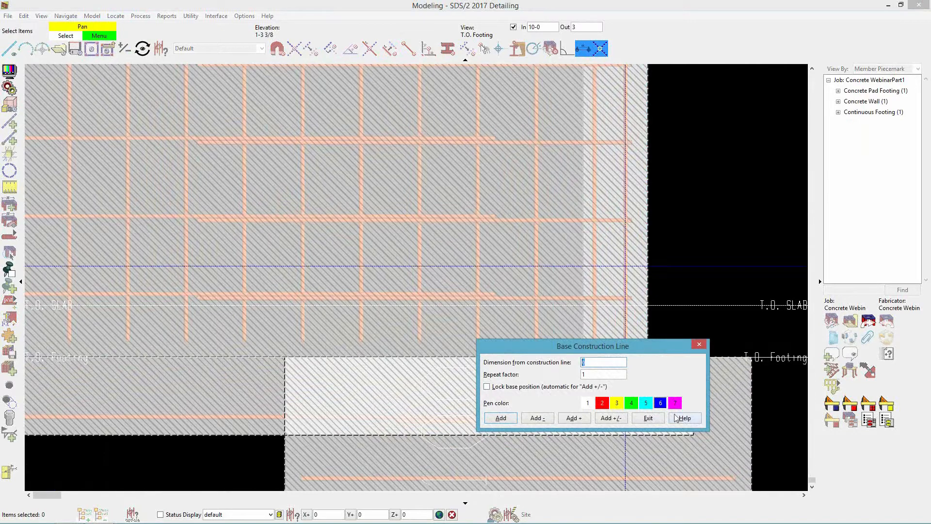
click(647, 419)
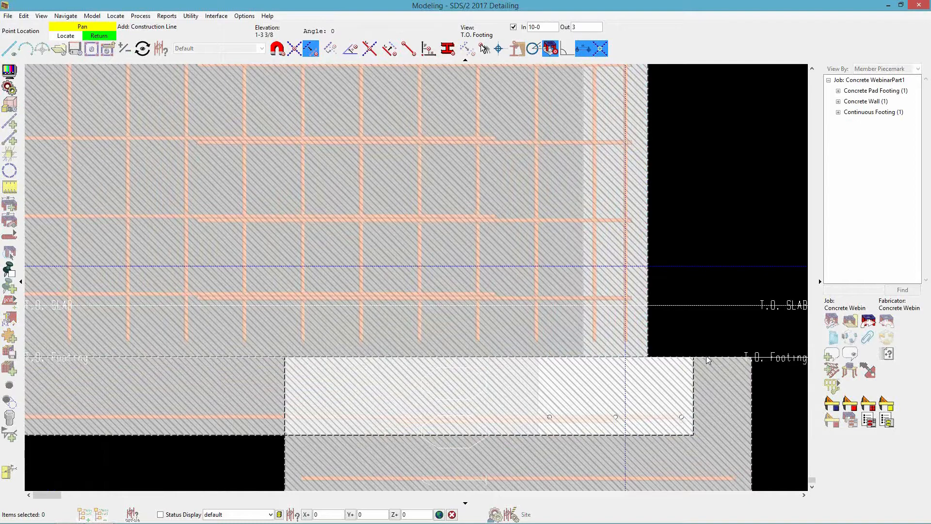
Step: Add a horizontal construction line offset -1-6 from the top of the footing, down in the pad footing
click(707, 359)
text(-1-6)
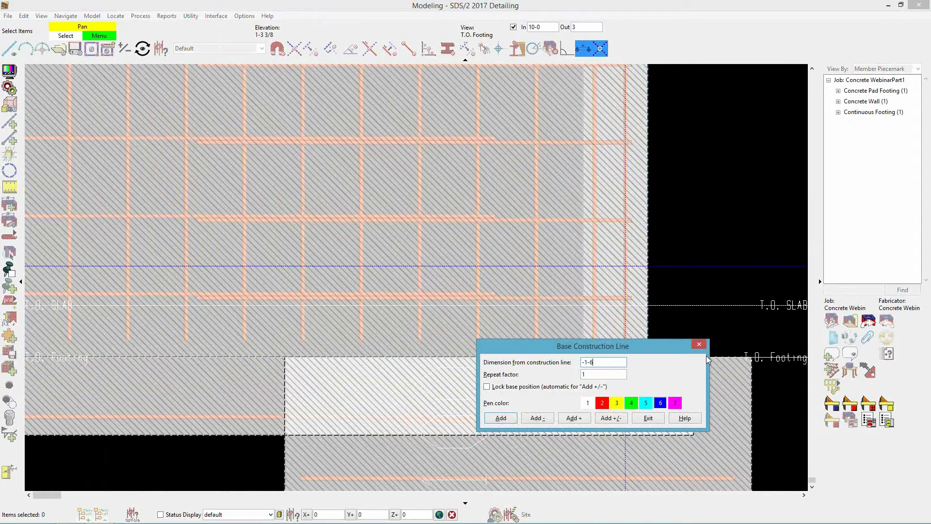
key(Return)
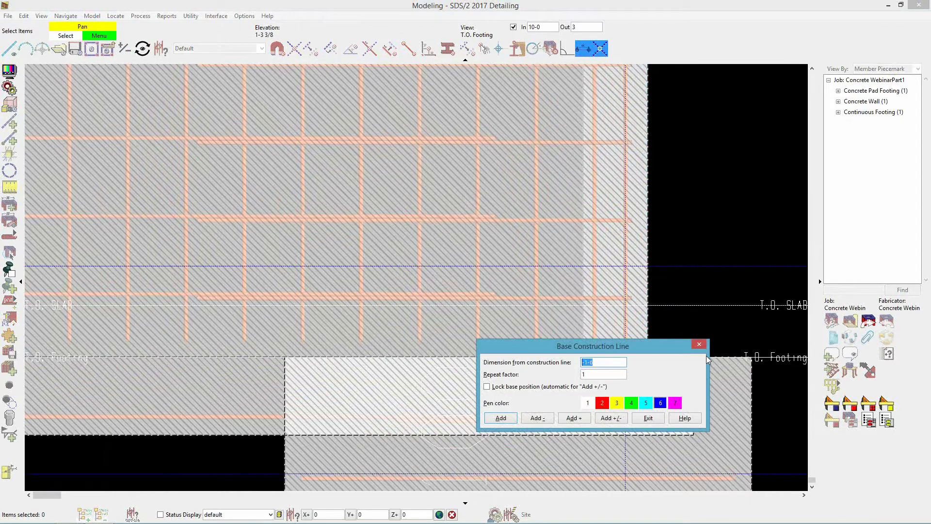
click(648, 418)
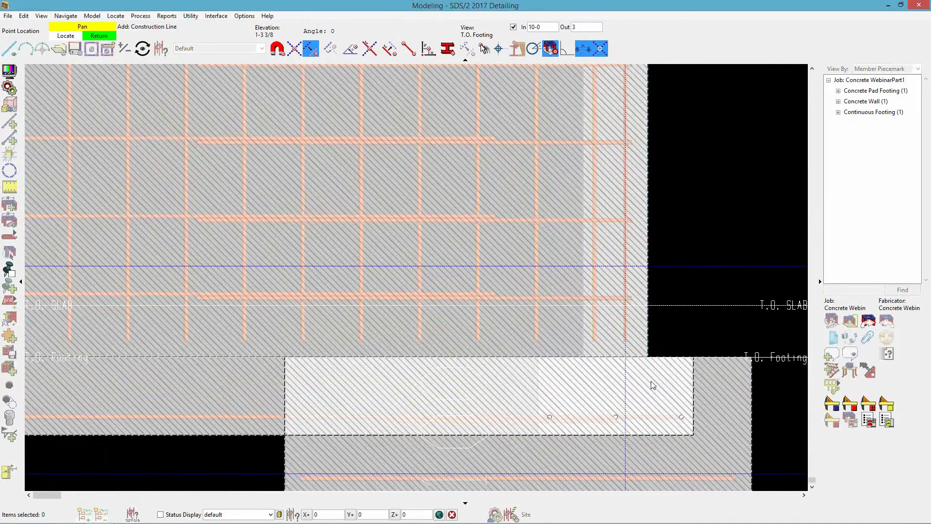
Step: Start a Repeated rebar component on the corner pad footing using the Create from layout entry method
click(712, 395)
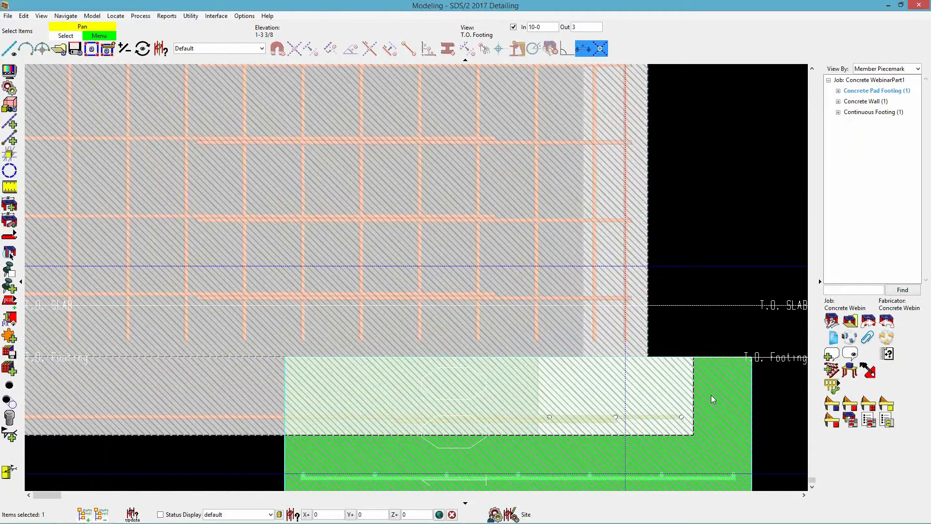
click(9, 337)
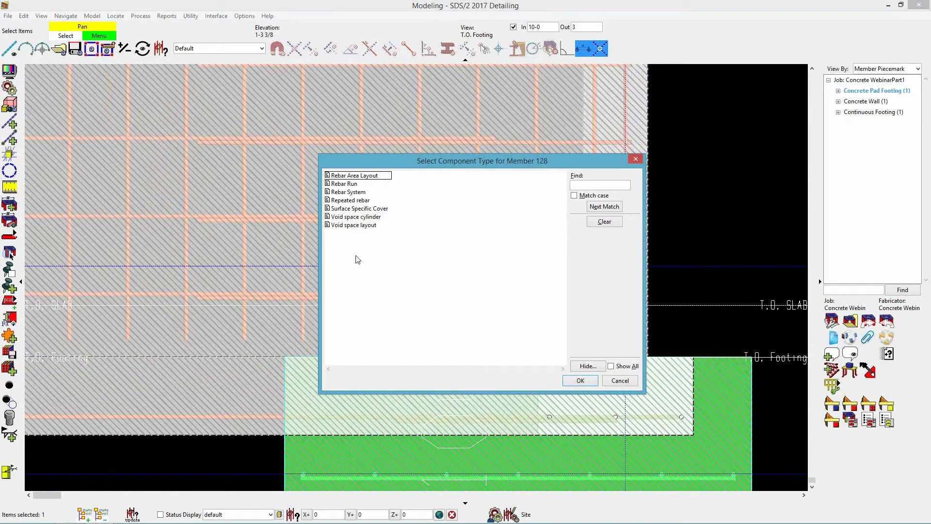
click(337, 201)
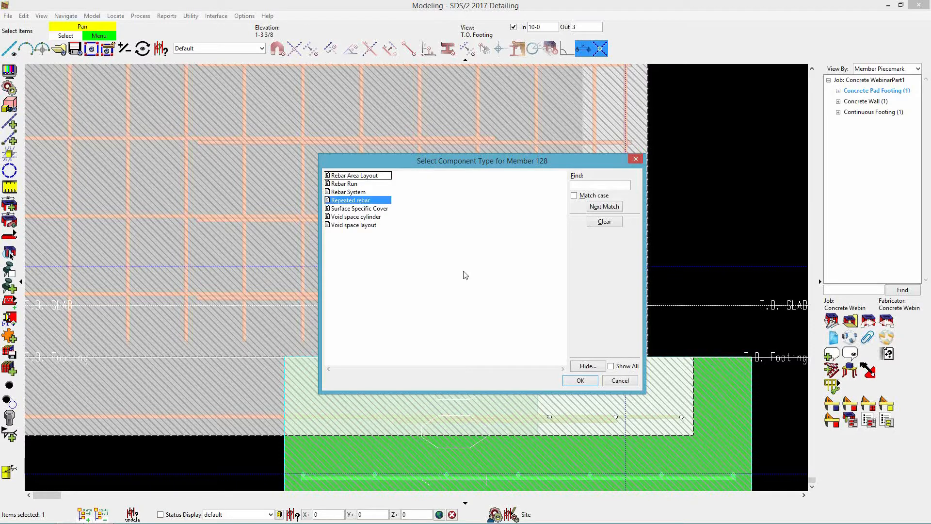
click(582, 381)
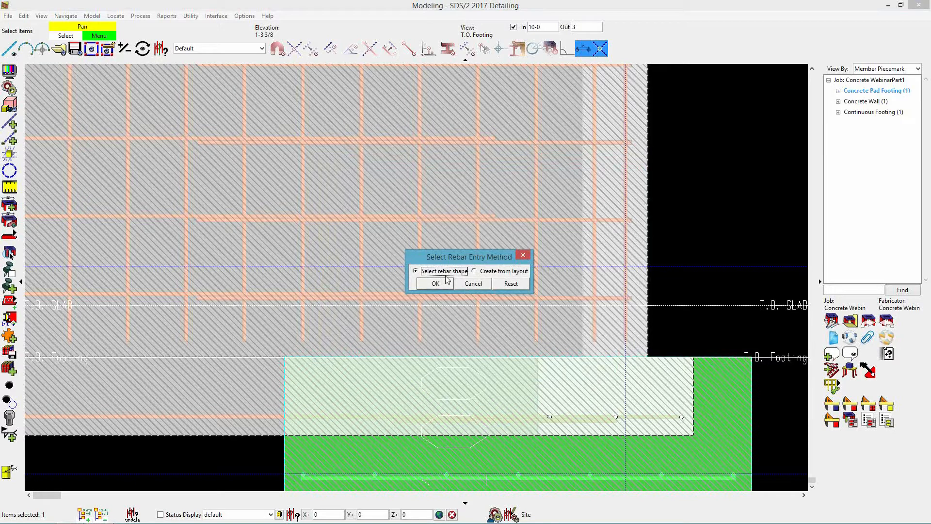
click(478, 272)
click(435, 283)
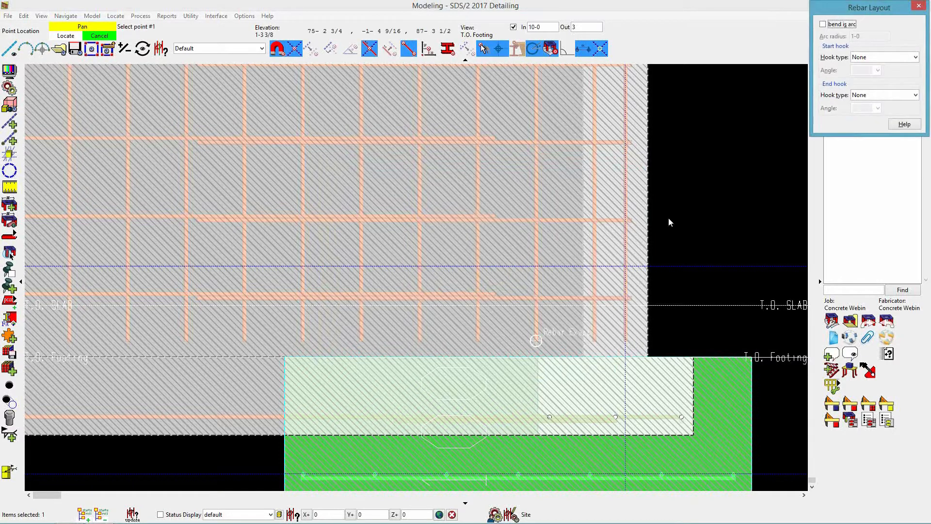
Step: Set the rebar layout's start hook to an End Hook with a 90-degree angle
drag(870, 12, 716, 54)
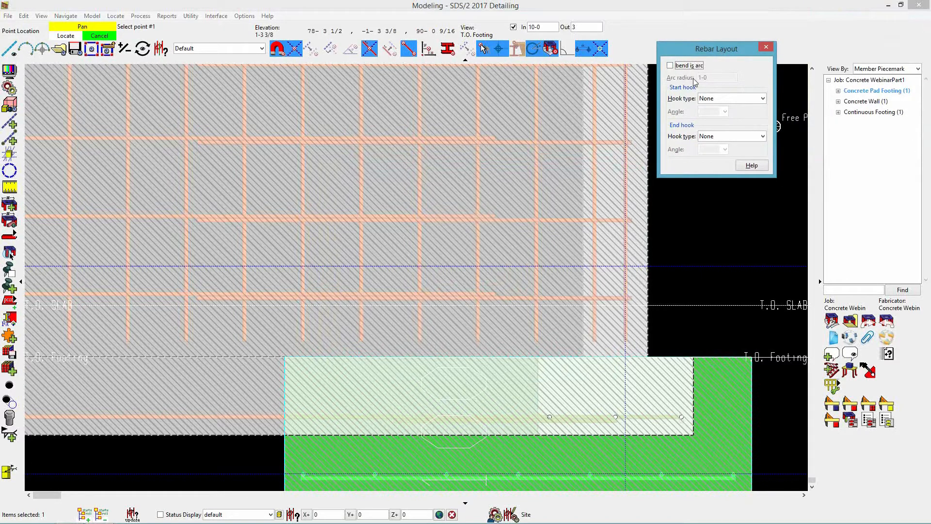
click(732, 98)
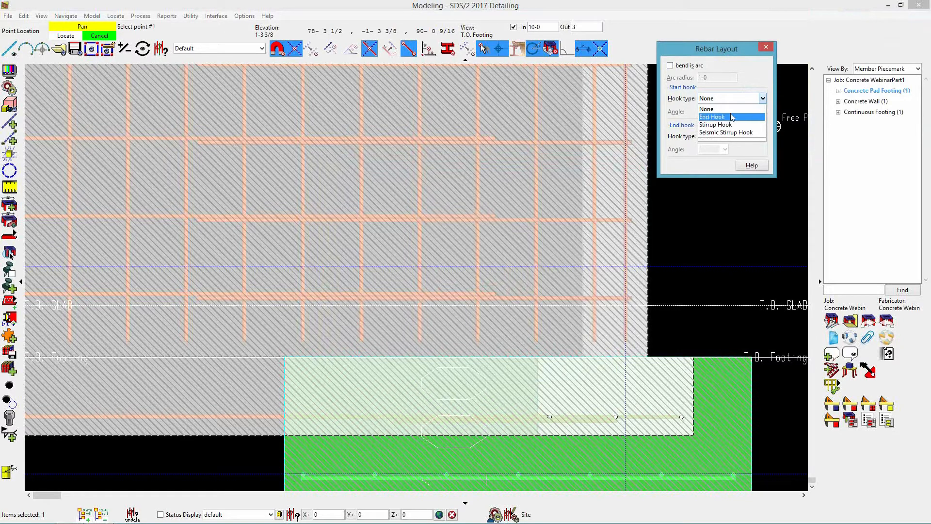
click(732, 116)
click(725, 112)
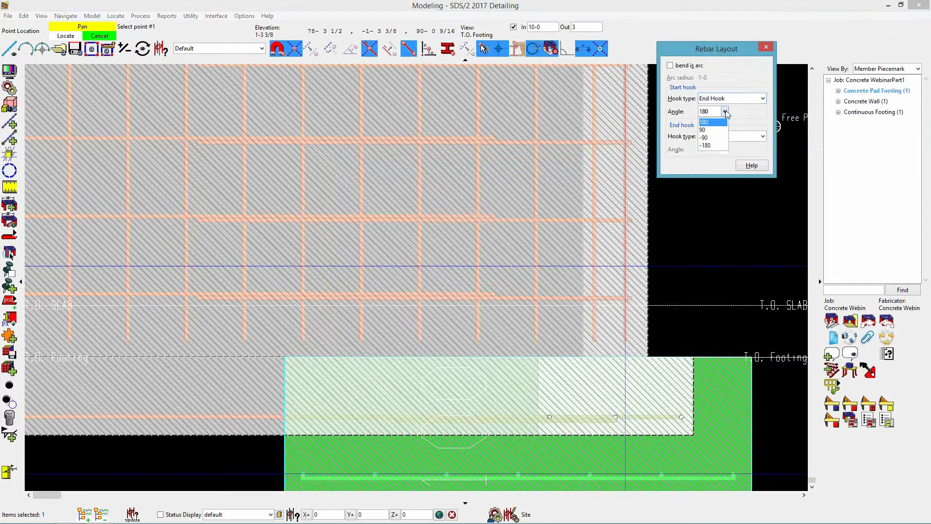
click(723, 130)
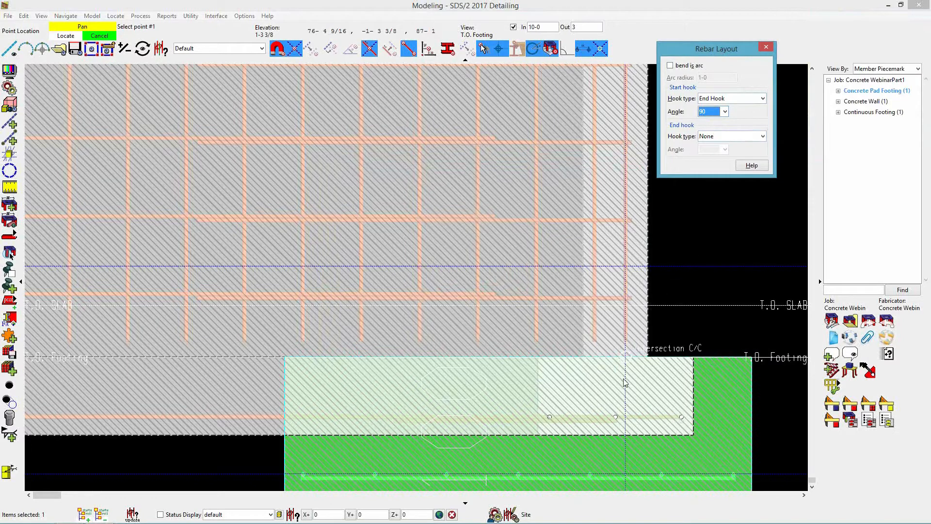
Step: Lay out the dowel bar between the vertical construction line's intersections with the lower and upper horizontal construction lines
click(625, 472)
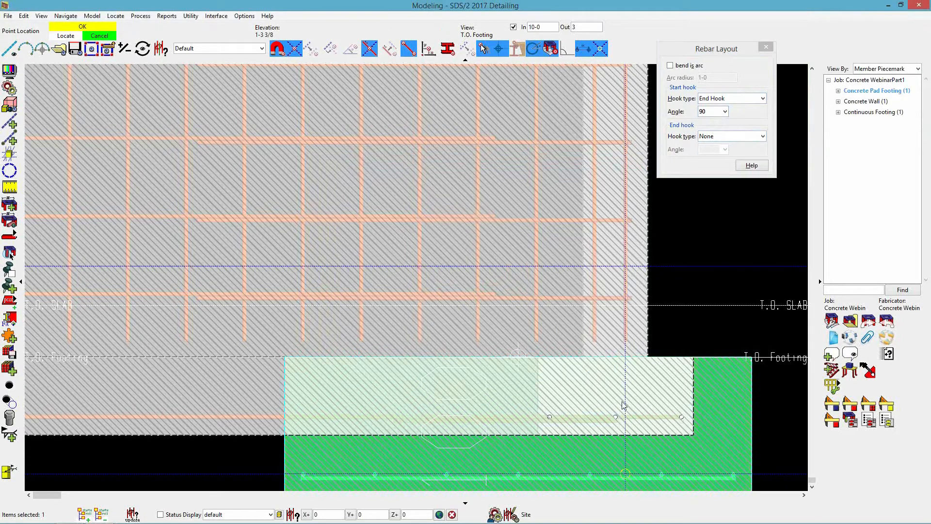
click(626, 269)
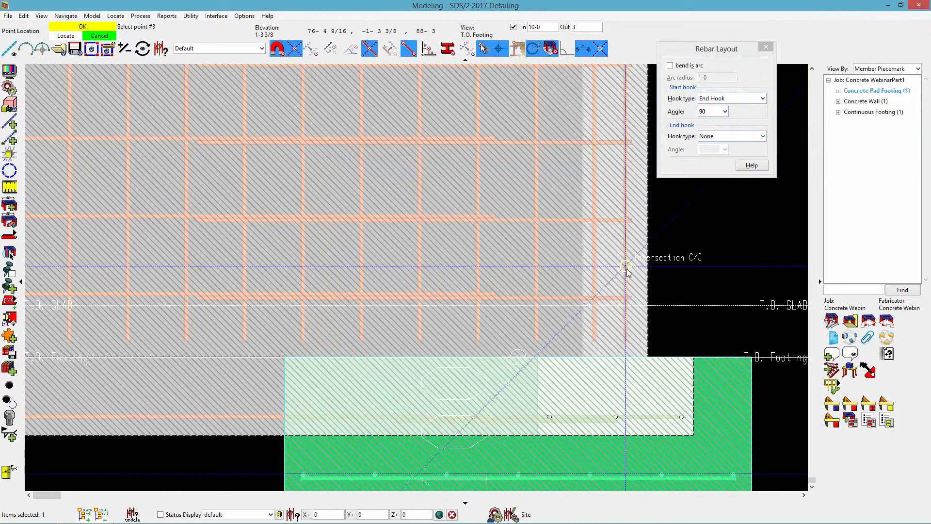
middle_click(627, 271)
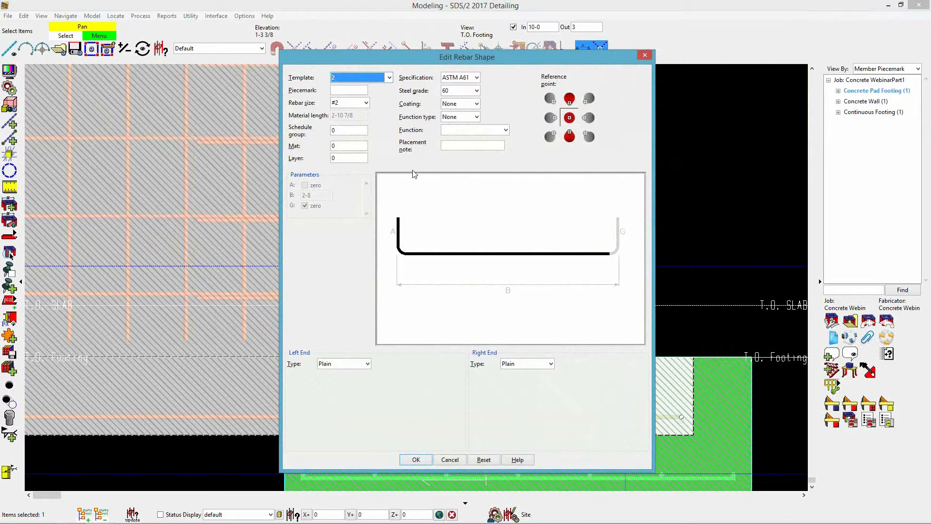
Step: Set the rebar size to #5, keep coating and function type at None, and accept the rebar shape
click(366, 103)
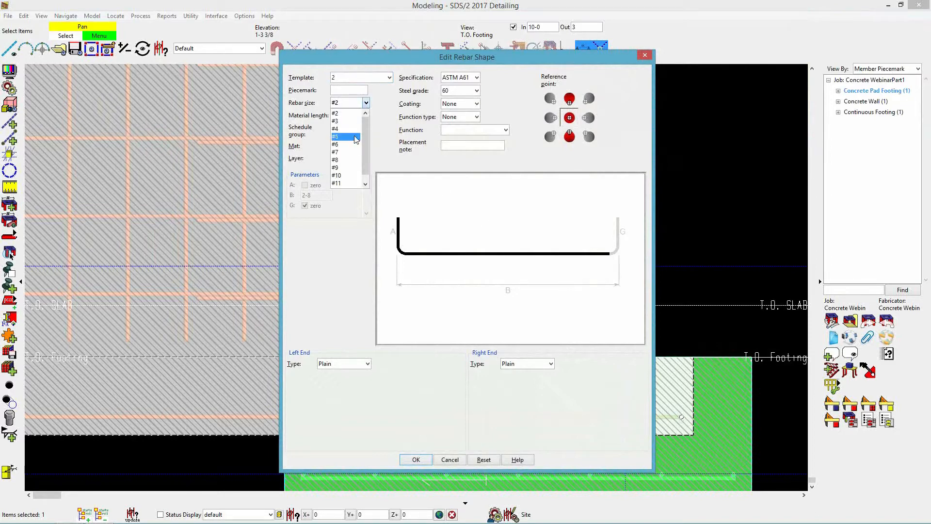
click(355, 134)
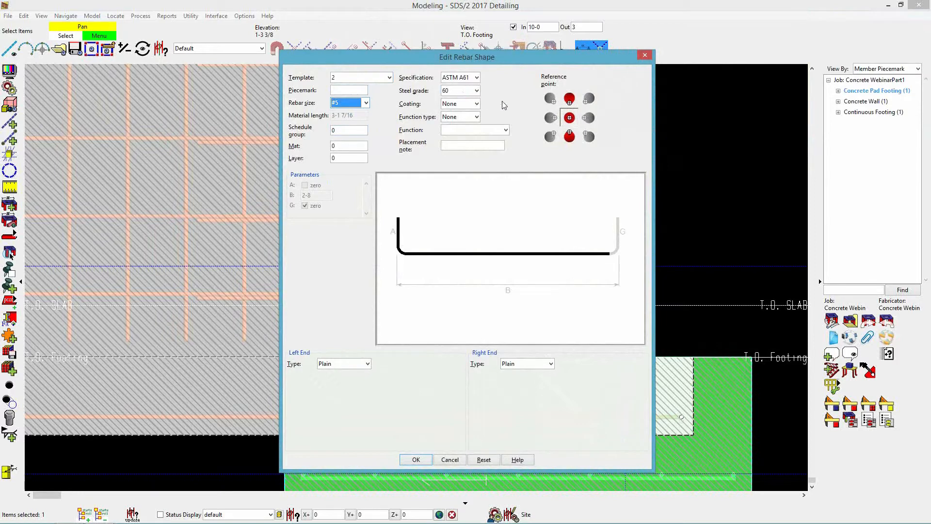
click(477, 104)
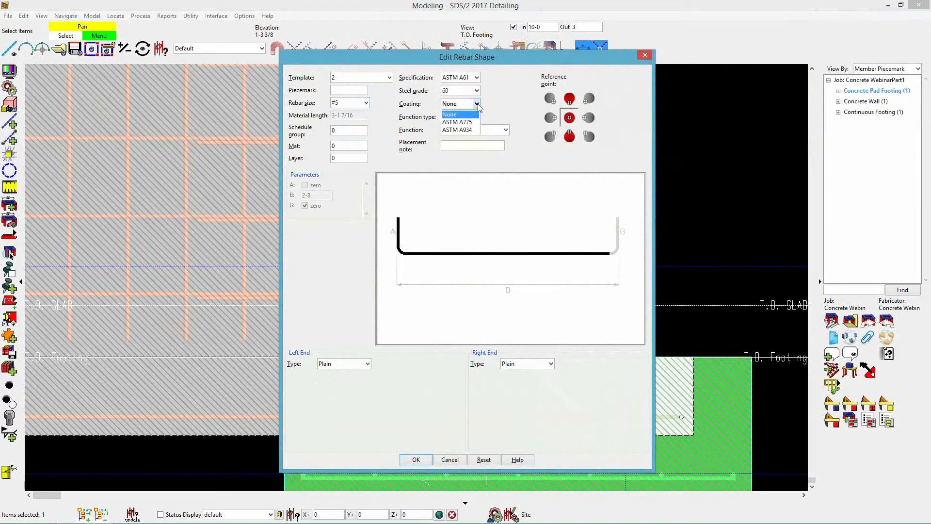
click(478, 105)
click(477, 117)
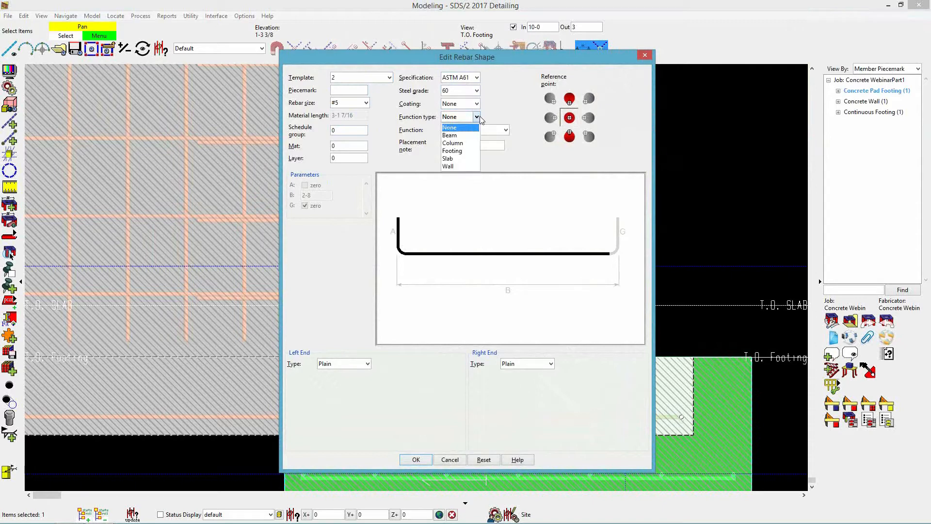
click(478, 117)
click(498, 128)
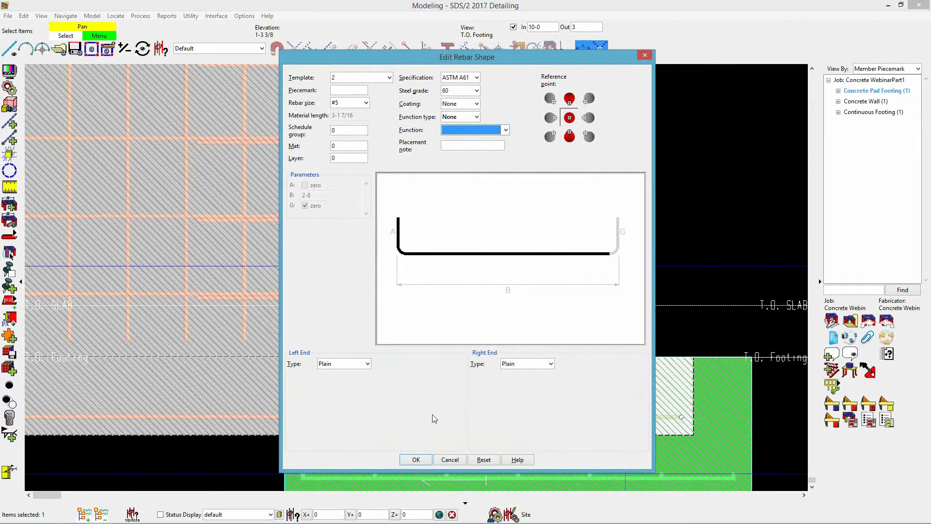
click(416, 460)
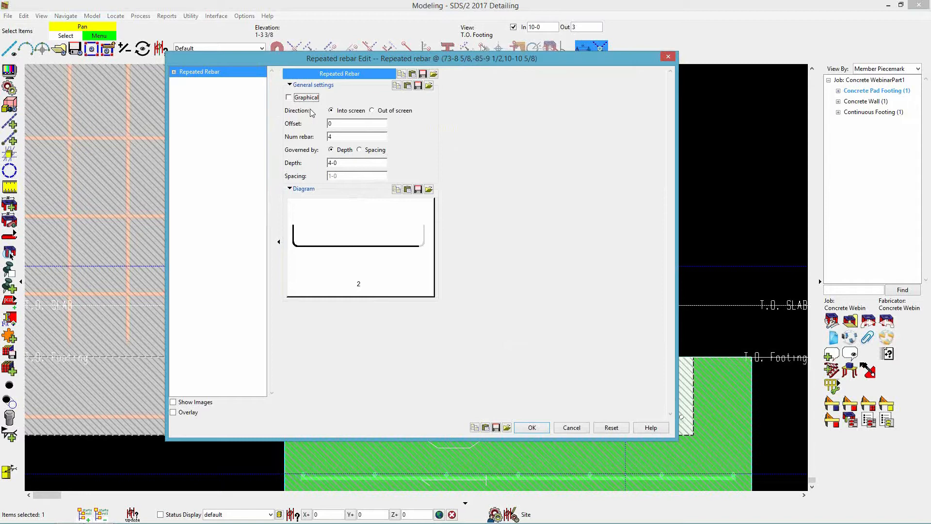
Step: Repeat the bar into the screen with a 1/4 offset, 20 rebar, governed by spacing of 9, and apply it
click(343, 124)
text(1/4)
click(349, 137)
click(362, 150)
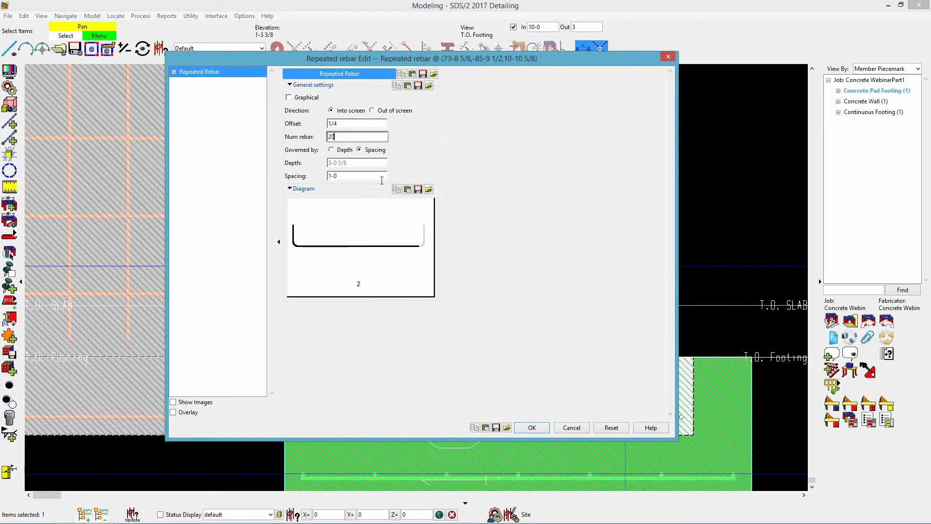
click(350, 176)
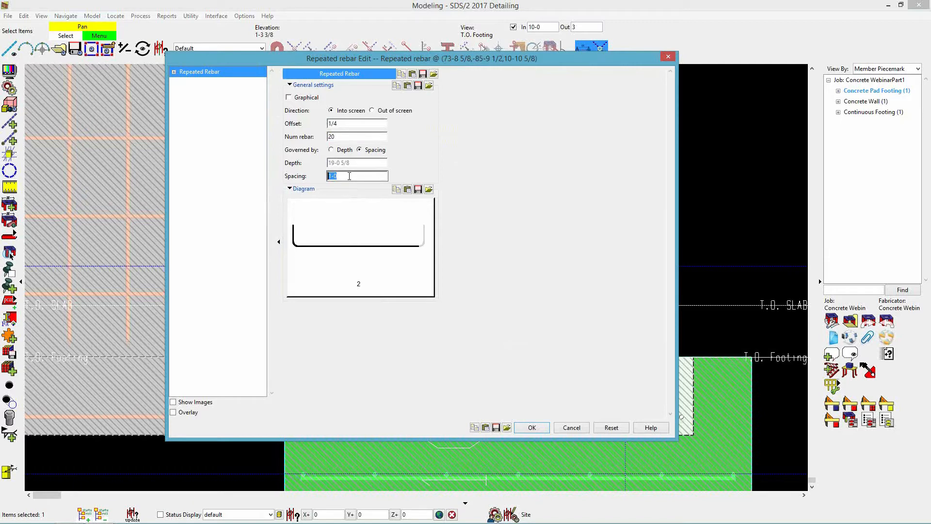
text(9)
click(530, 426)
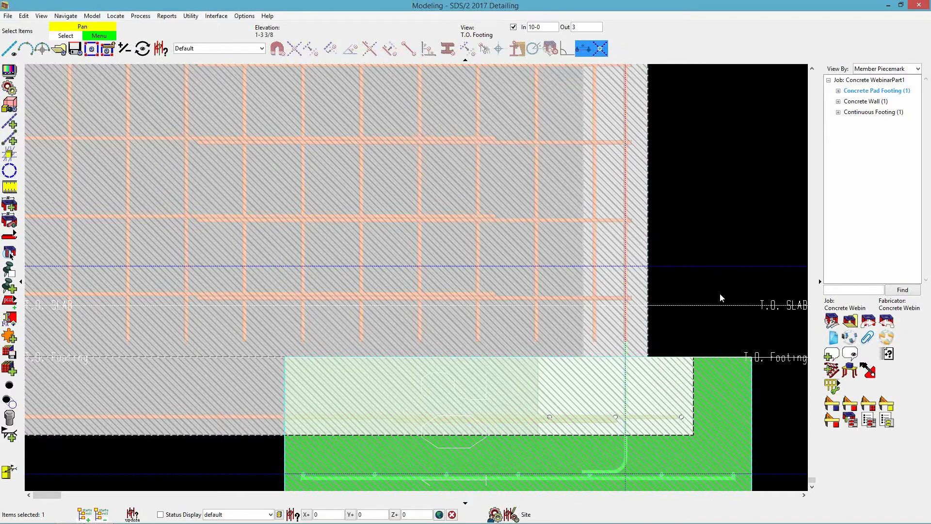
Step: Clear the selection and examine in 3D how the added hooked bars run beside the wall's vertical rebar above the footing
right_click(692, 281)
click(682, 275)
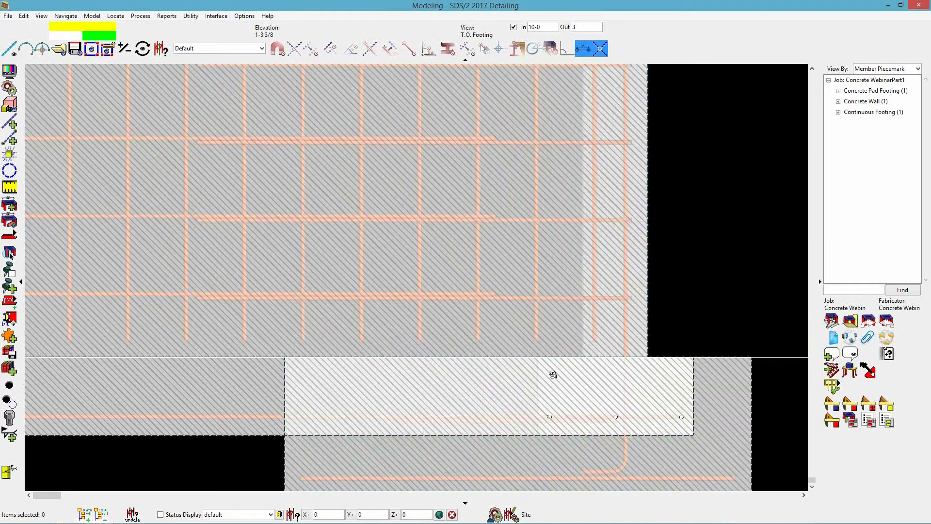
middle_drag(551, 374, 637, 364)
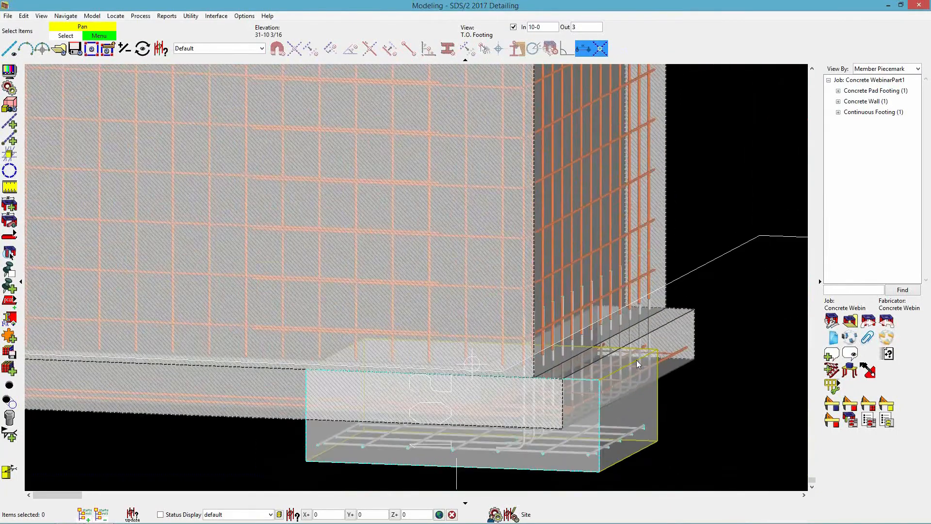
scroll(618, 389, up, 10)
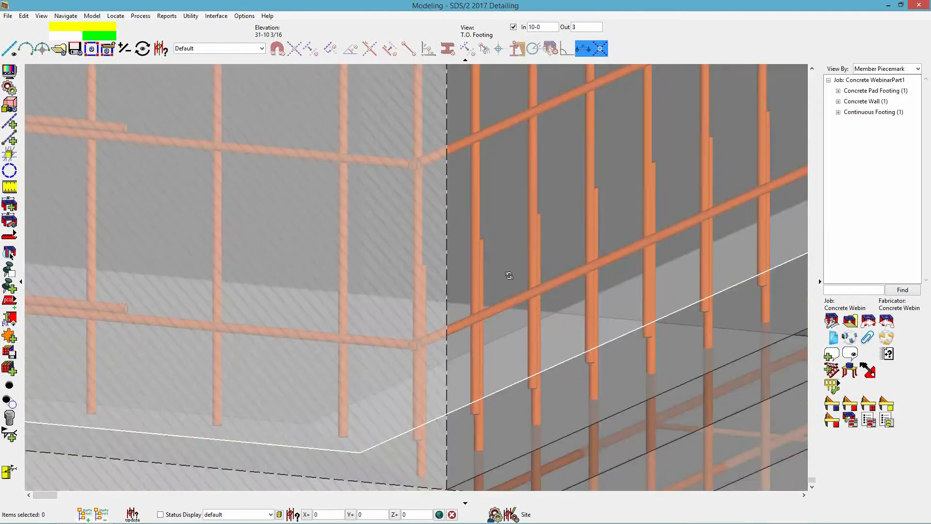
middle_drag(509, 276, 469, 263)
scroll(484, 247, up, 5)
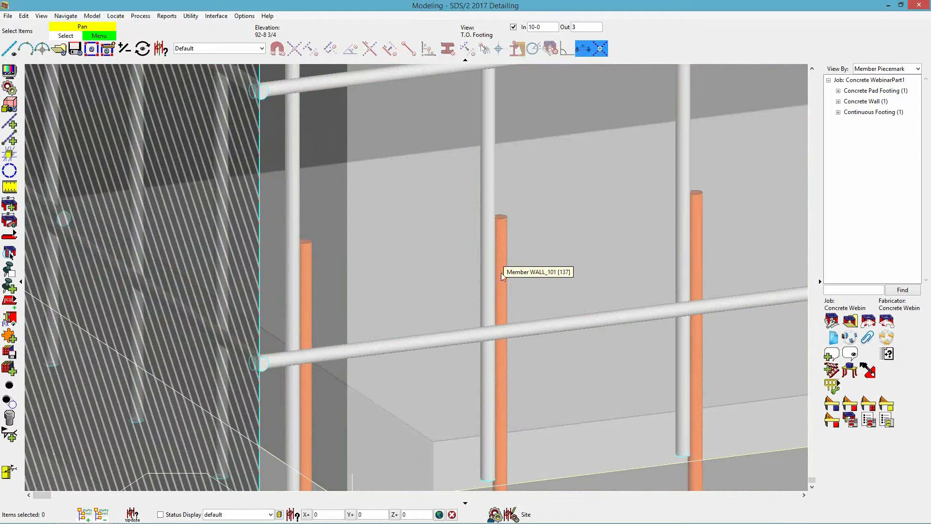
scroll(560, 251, down, 3)
scroll(604, 262, down, 5)
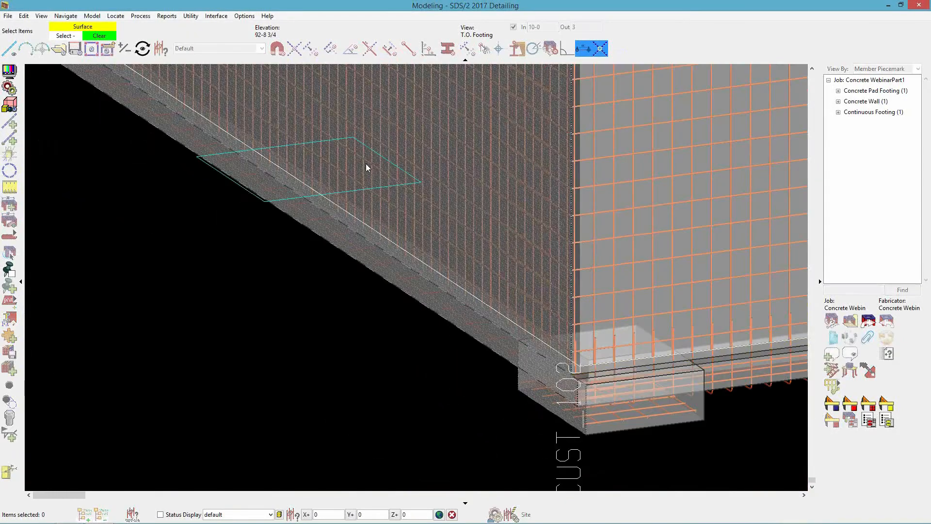
Step: Reopen the T.O. Footing plan, turn off its depth limit, and open an elevation view on the face of the grid 3 wall
scroll(183, 81, down, 1)
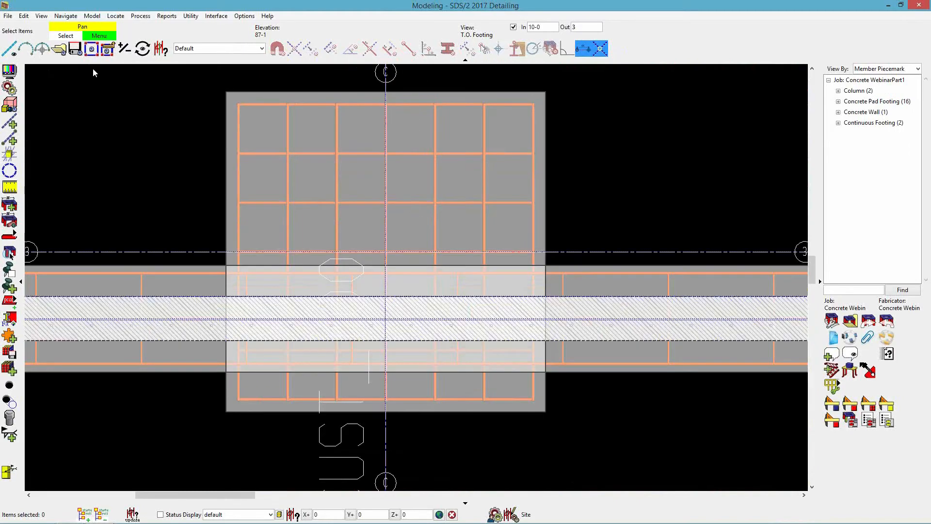
scroll(164, 196, down, 1)
click(59, 48)
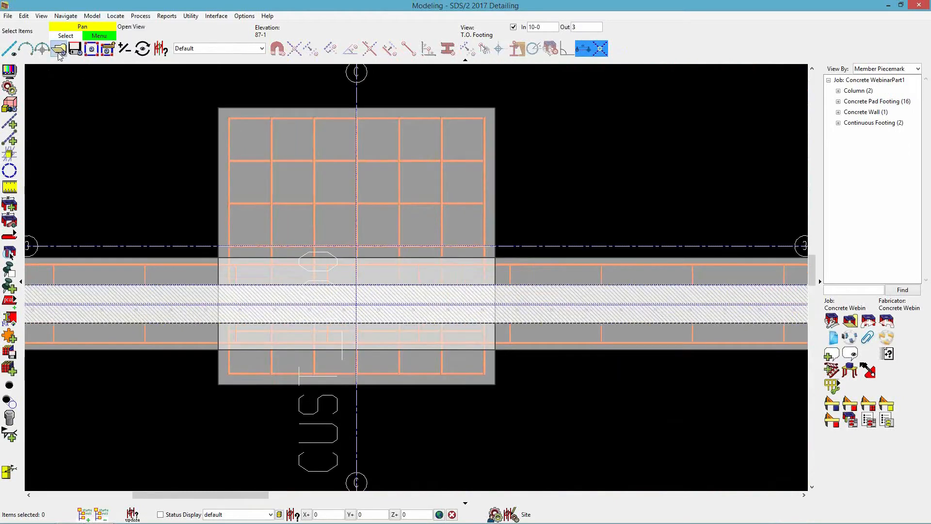
double_click(353, 250)
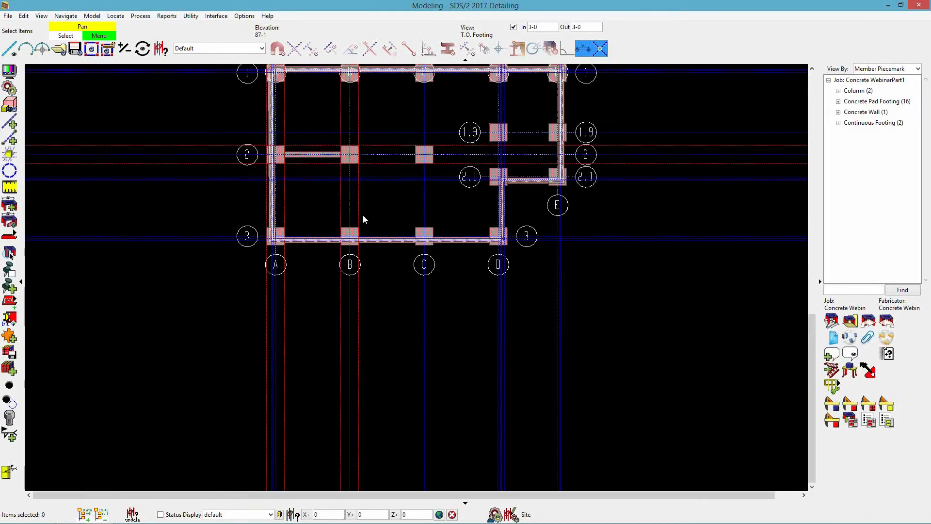
scroll(356, 251, up, 4)
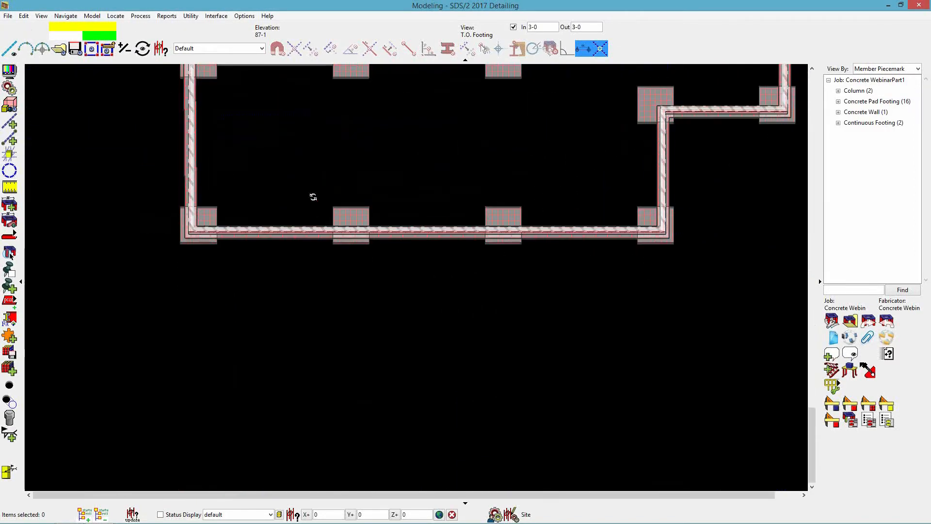
click(513, 27)
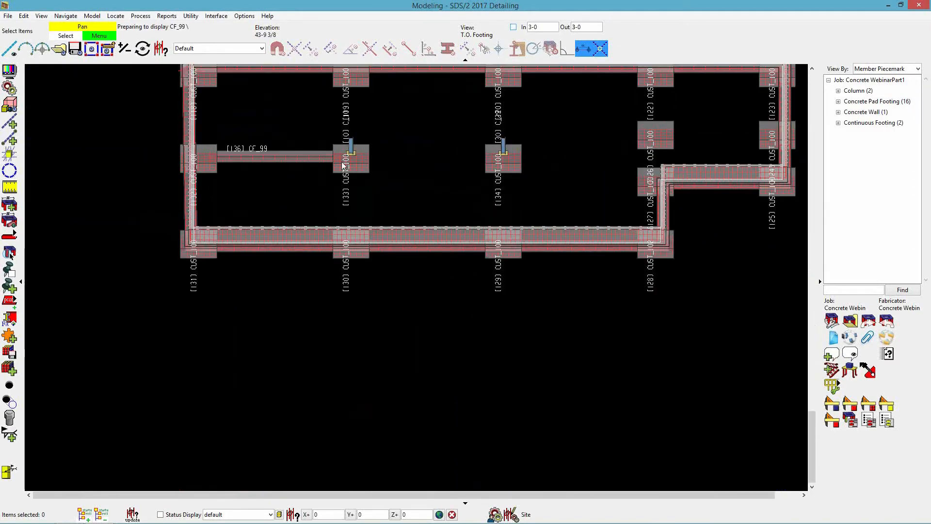
scroll(266, 213, up, 3)
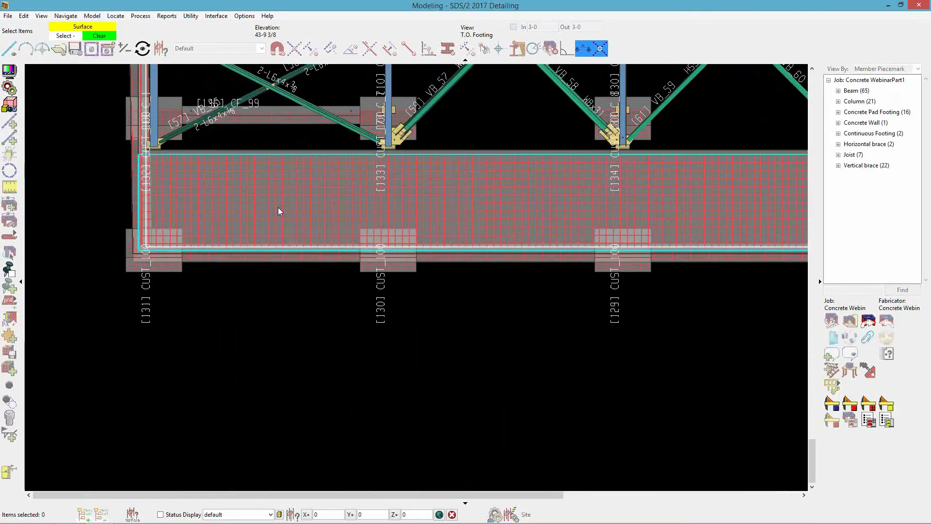
shift+middle_click(277, 208)
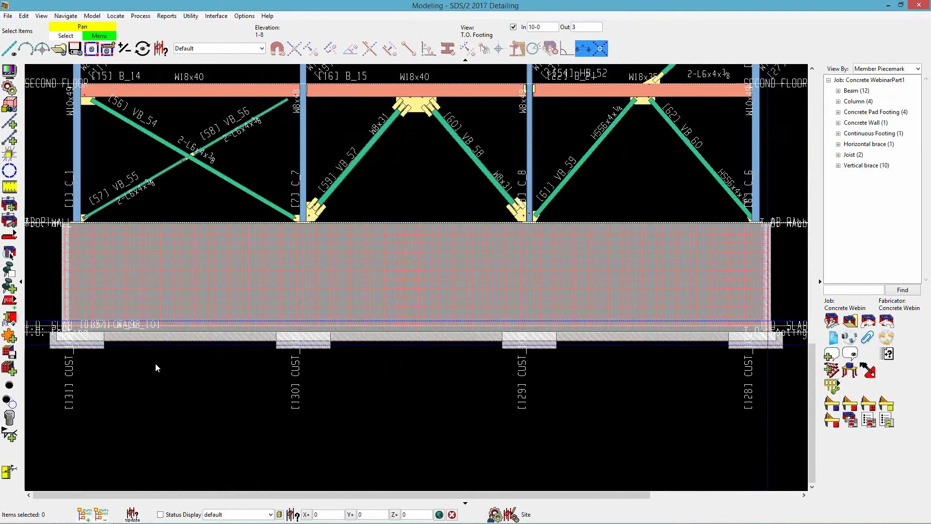
Step: Add a horizontal construction line 7-0 above the top of the footing at the wall's base
scroll(161, 305, up, 4)
click(10, 125)
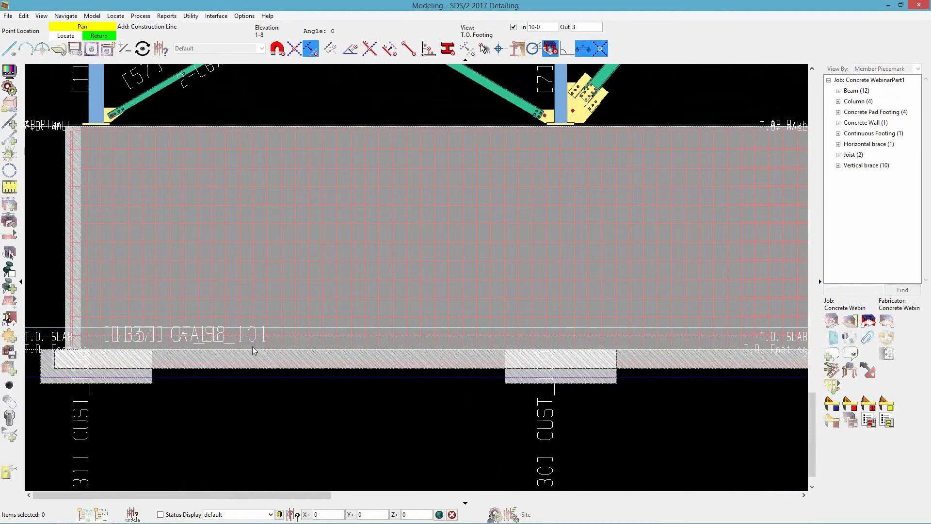
click(273, 352)
text(7-0)
key(Return)
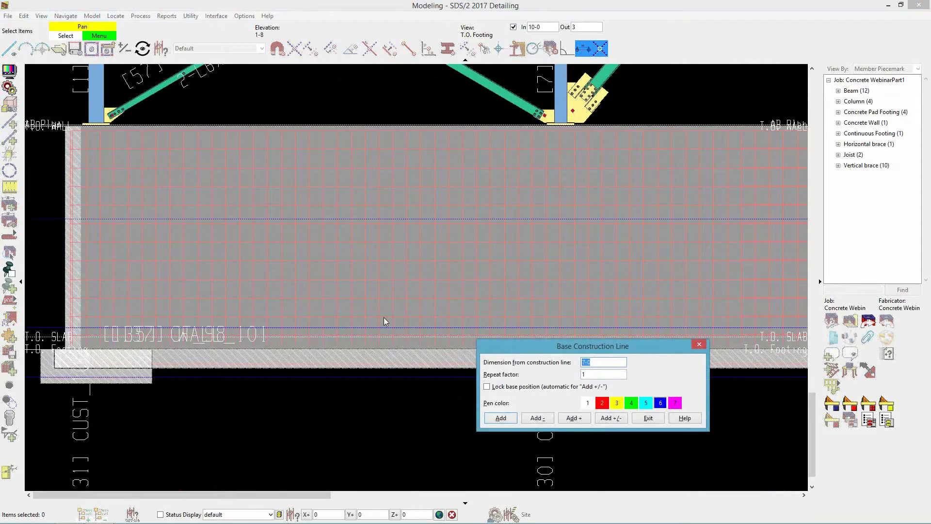
click(649, 418)
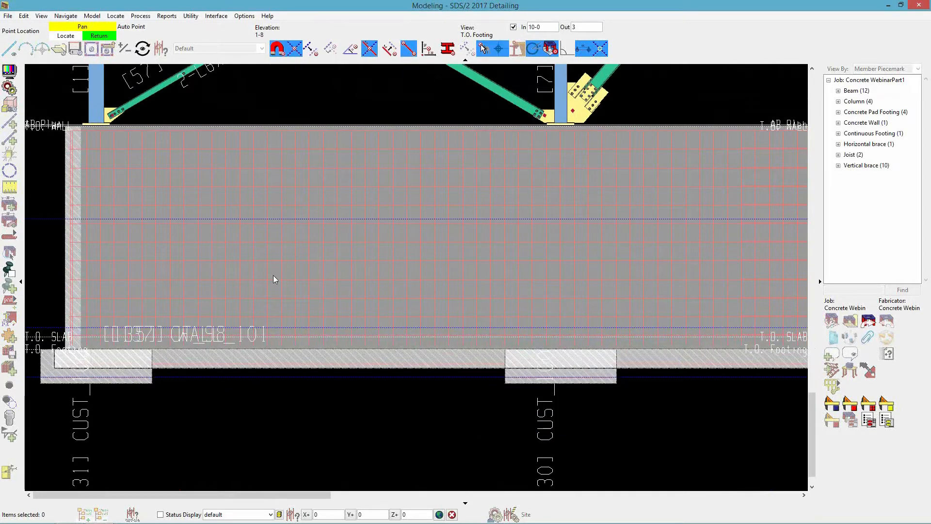
Step: Place a vertical construction line on the wall between the first two pad footings and add another offset 3-6 from it
click(258, 225)
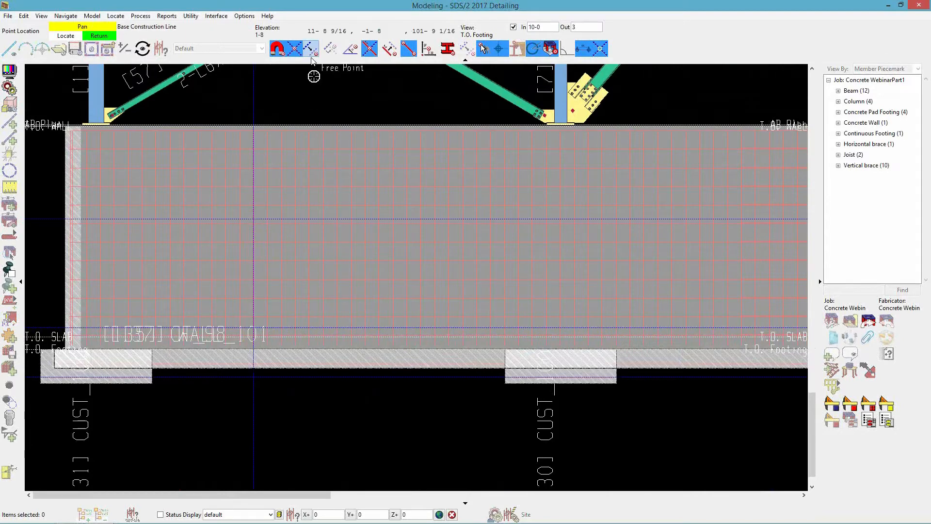
right_click(267, 98)
text(-)
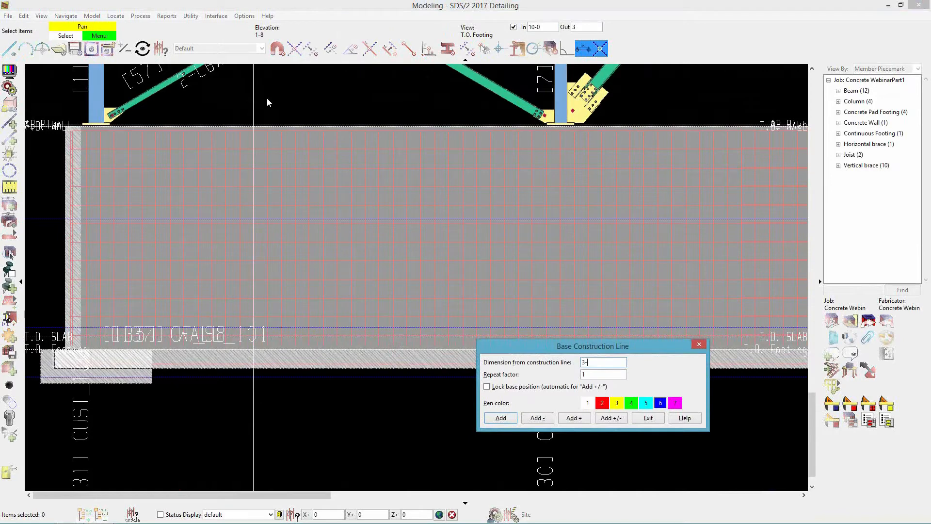
text(6)
key(Return)
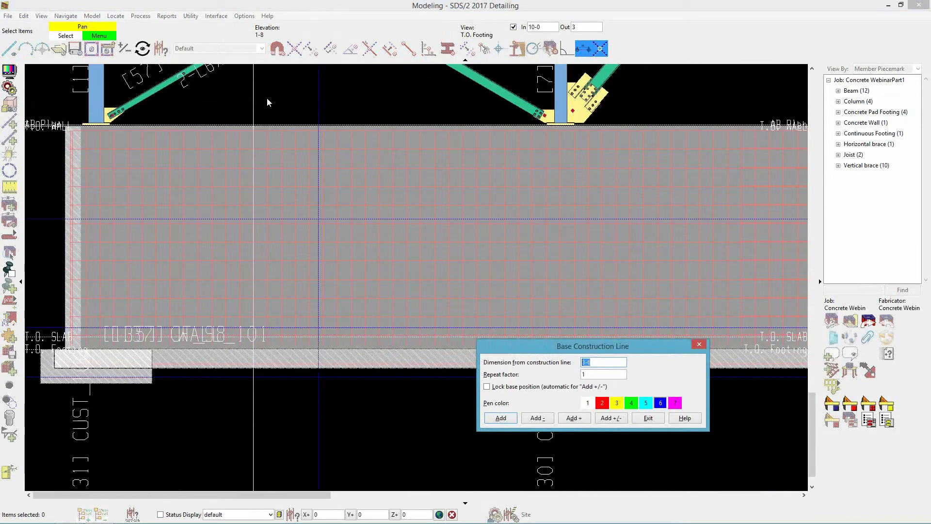
Step: Add three more vertical construction lines at successive 1-0 offsets beyond the 3-6 line
text(1-0)
key(Return)
key(Return)
key(Return)
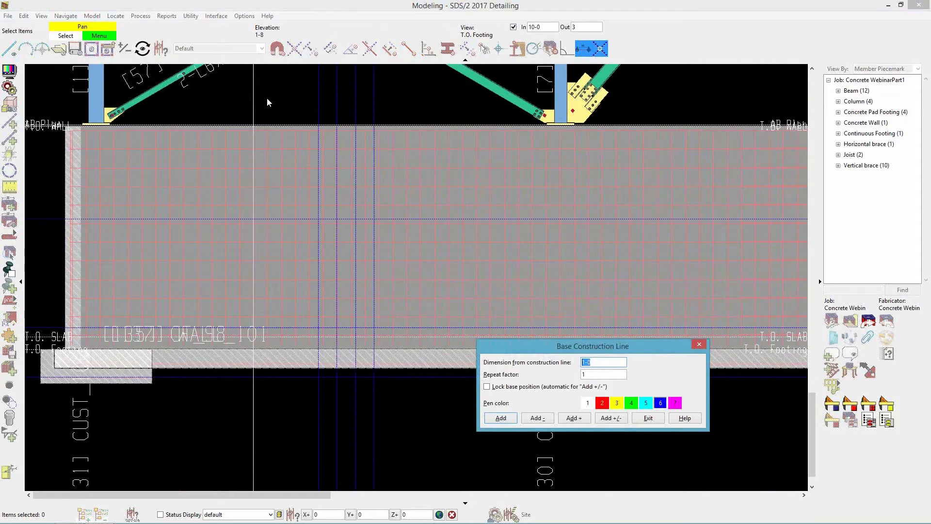
click(647, 417)
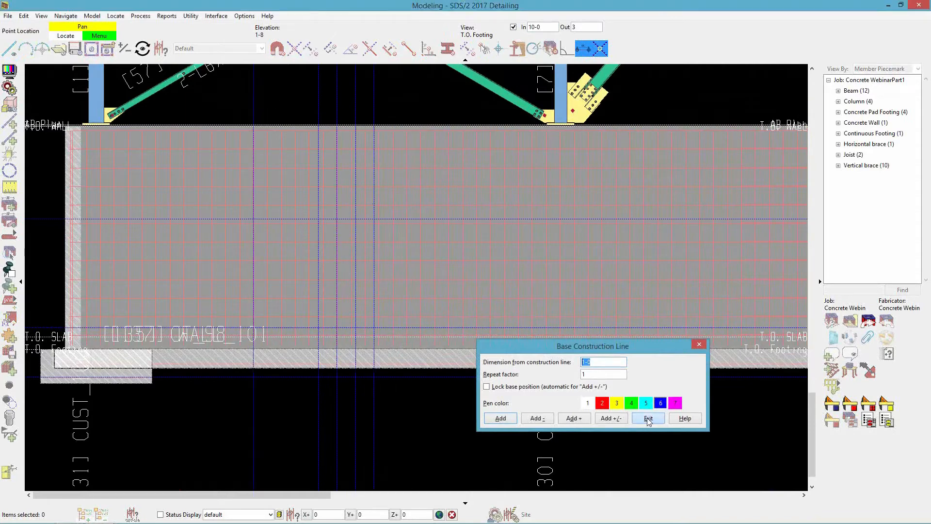
click(419, 220)
text(-1)
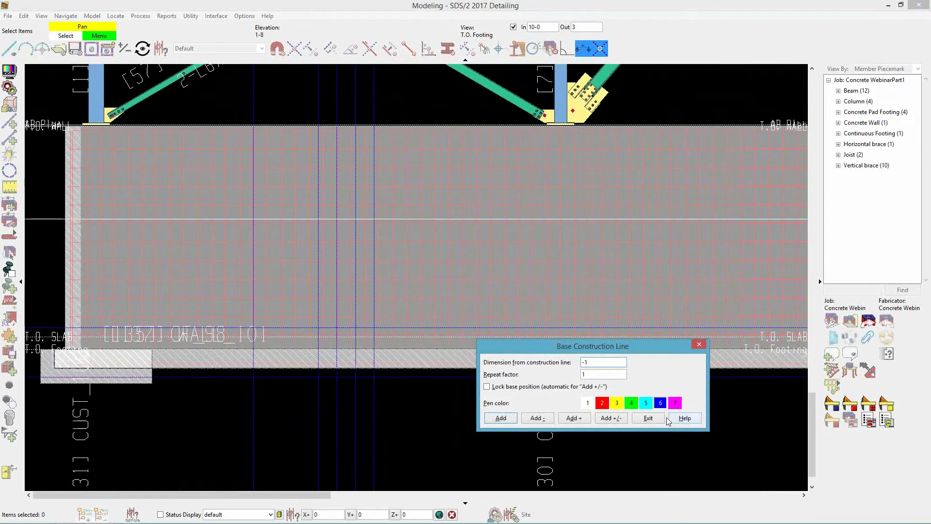
click(649, 420)
click(442, 415)
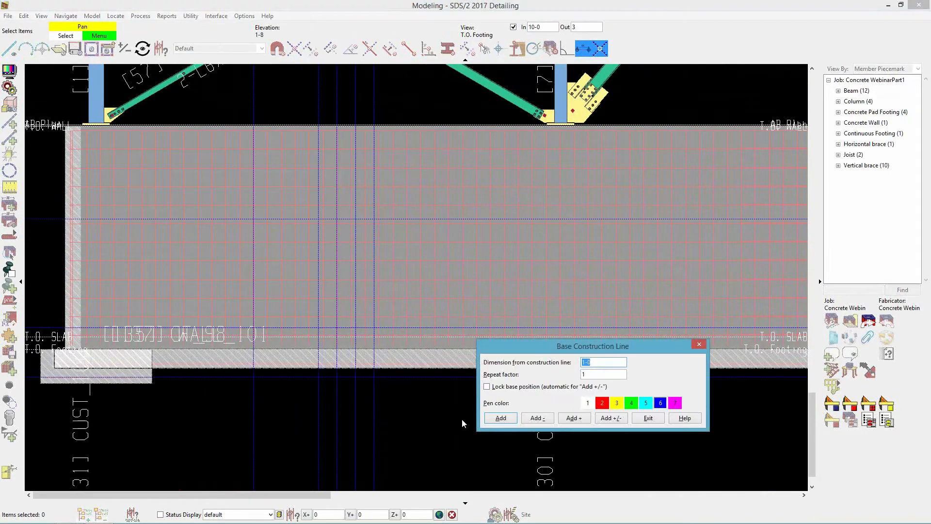
key(Return)
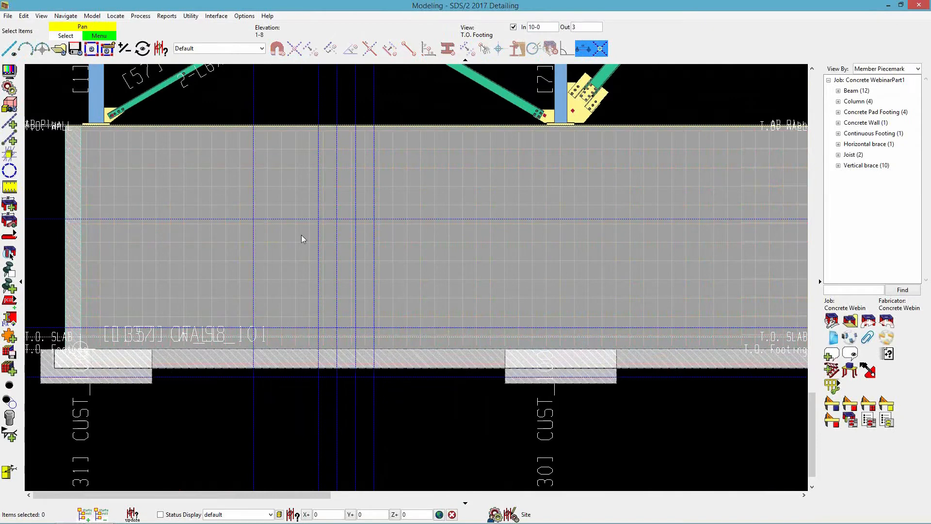
Step: Add a concrete wall opening to the wall, with its corners where the 7-0 line crosses the two vertical lines 3-6 apart
click(268, 305)
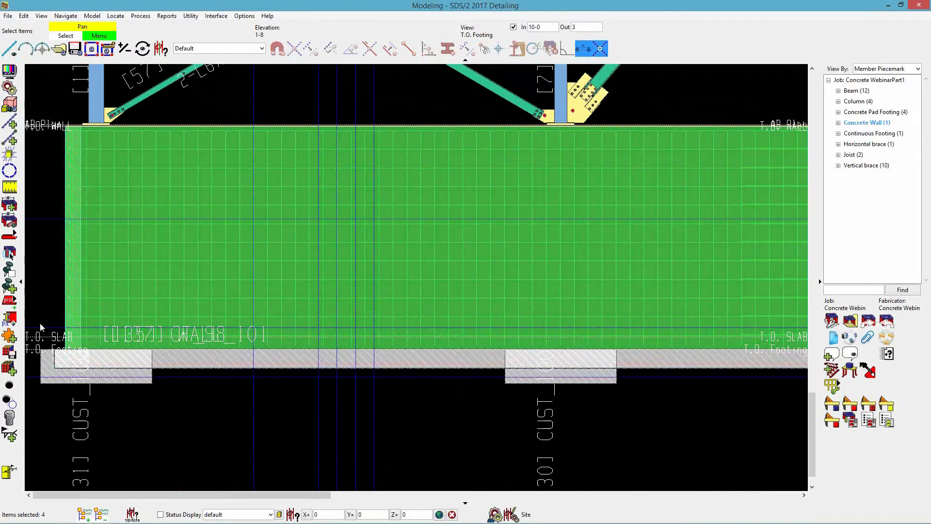
click(8, 335)
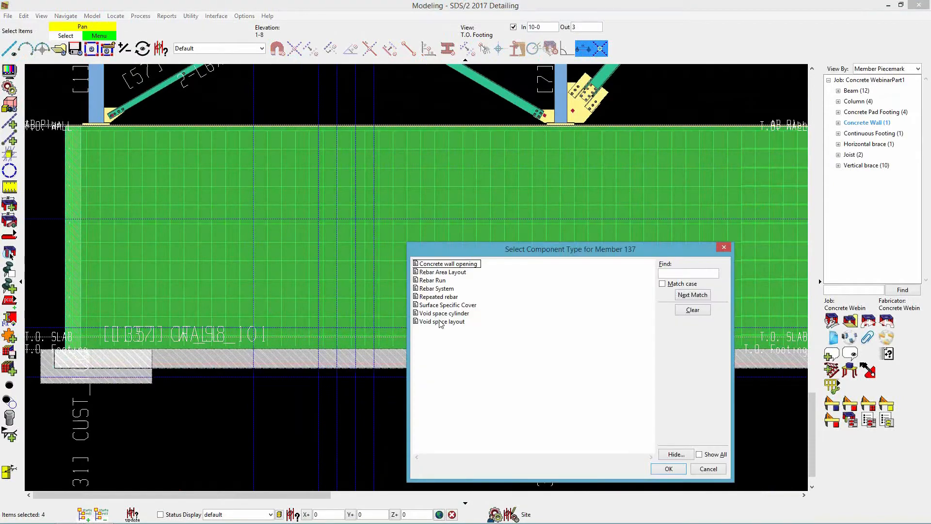
click(459, 266)
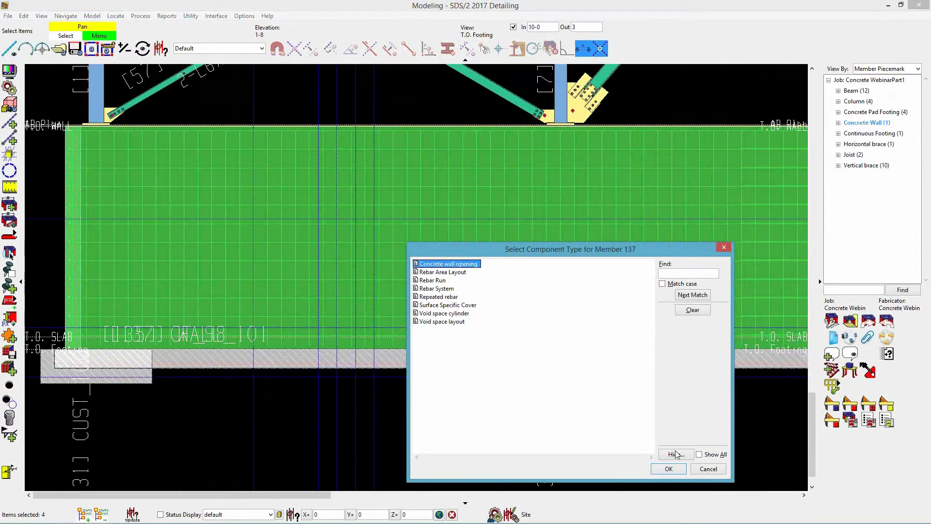
click(668, 469)
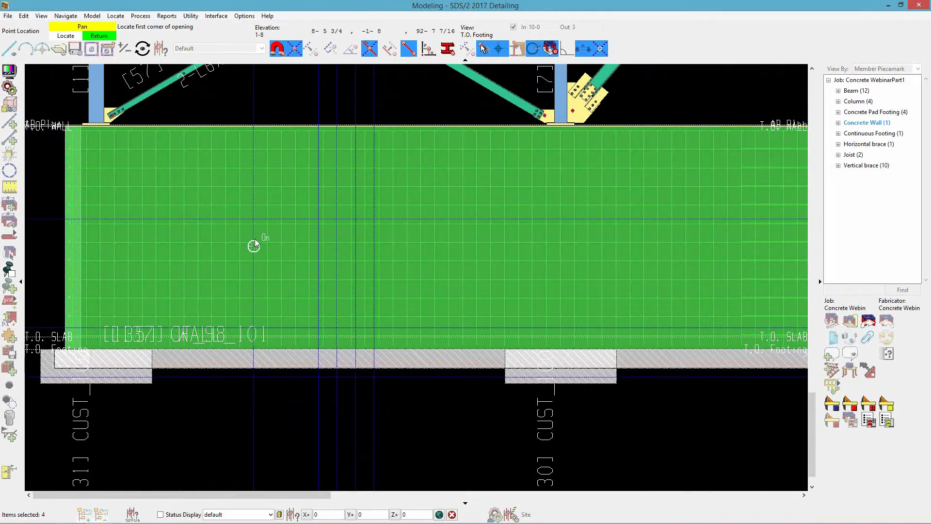
click(255, 225)
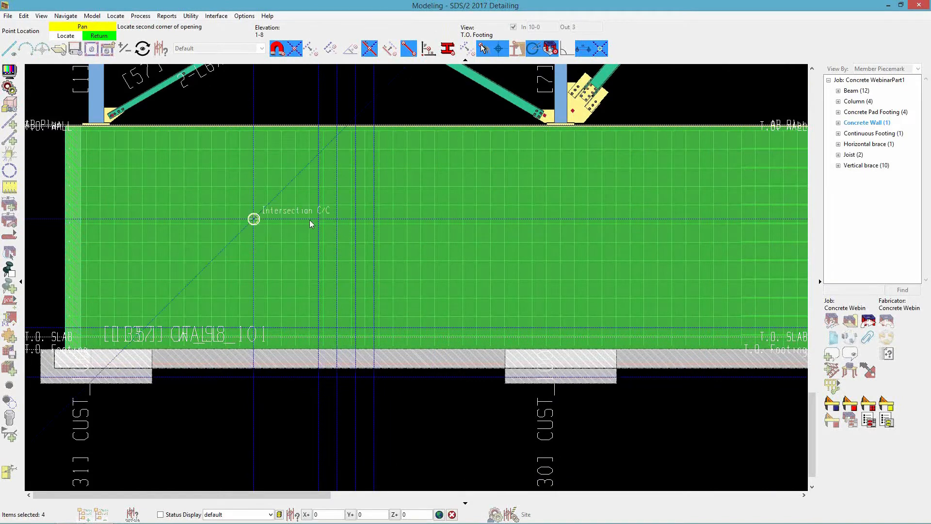
click(325, 222)
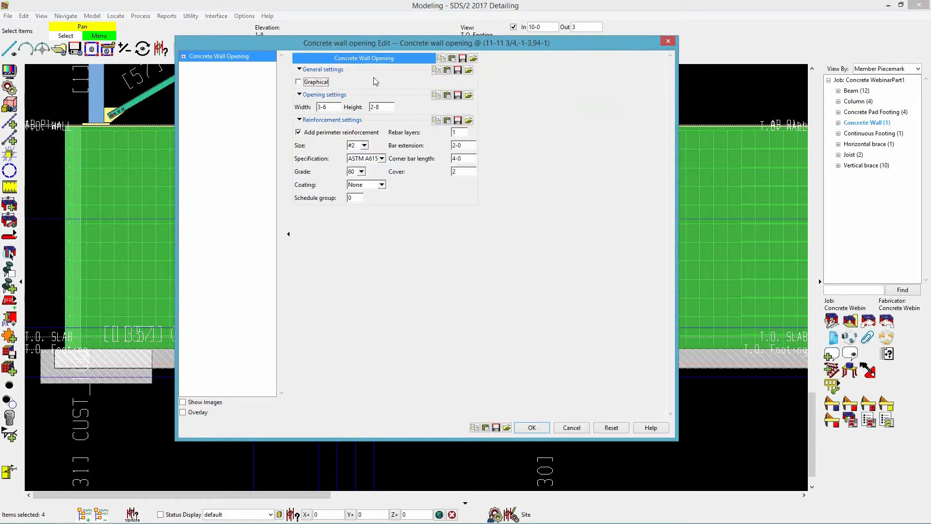
Step: Size the opening 3-6 wide by 7-0 high and set its perimeter reinforcement to #5 bars
double_click(328, 107)
double_click(385, 106)
text(7-0)
click(364, 145)
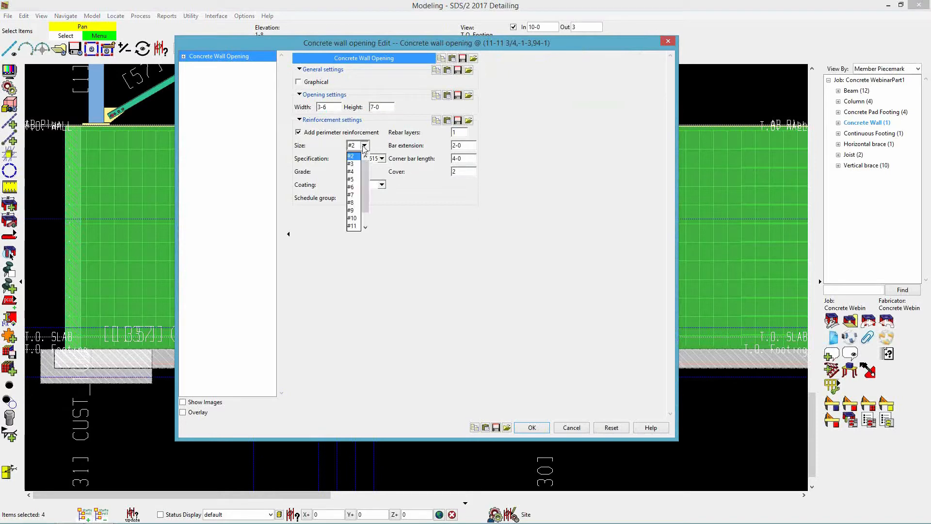
click(356, 179)
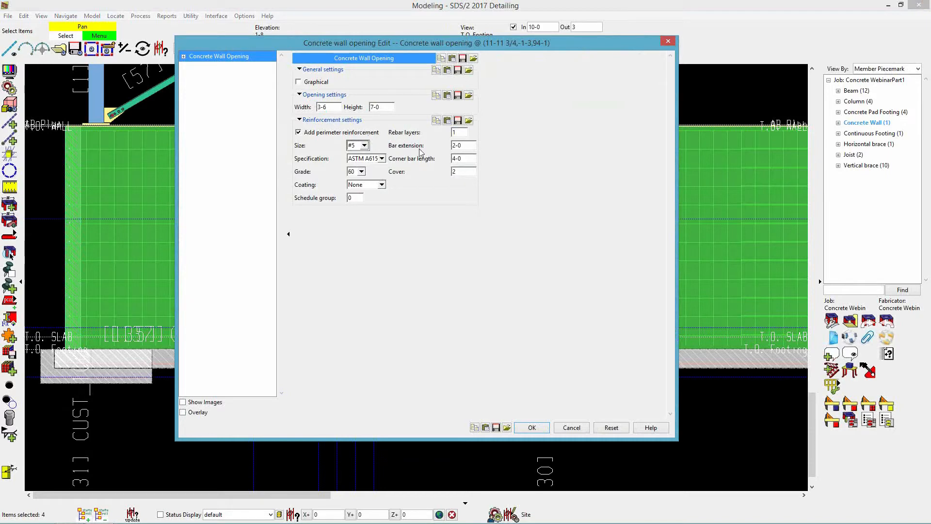
Step: Shorten the bar extension, set the corner bar length to 2-0, and accept the wall opening
click(465, 145)
text(1-)
click(466, 156)
text(2-0)
click(533, 428)
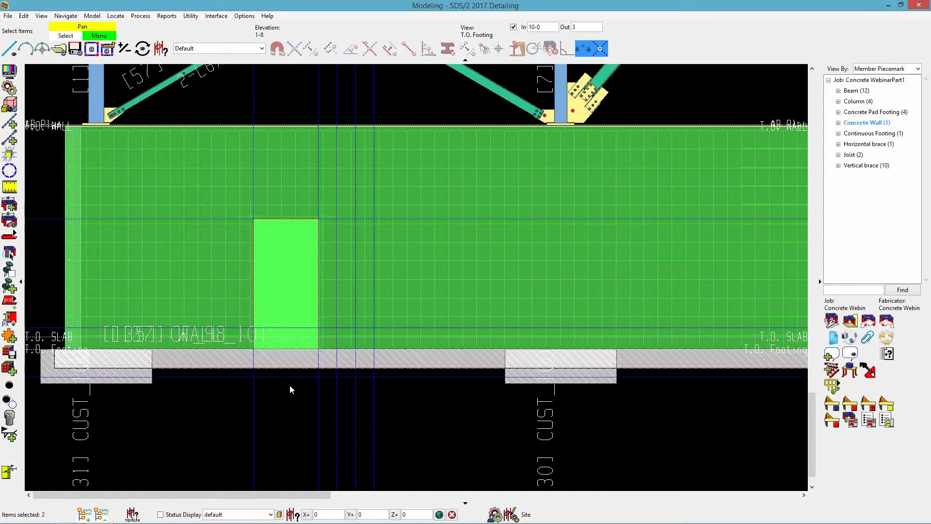
Step: Clear the selection and examine the perimeter and diagonal corner bars around the door opening
click(290, 385)
scroll(290, 261, up, 2)
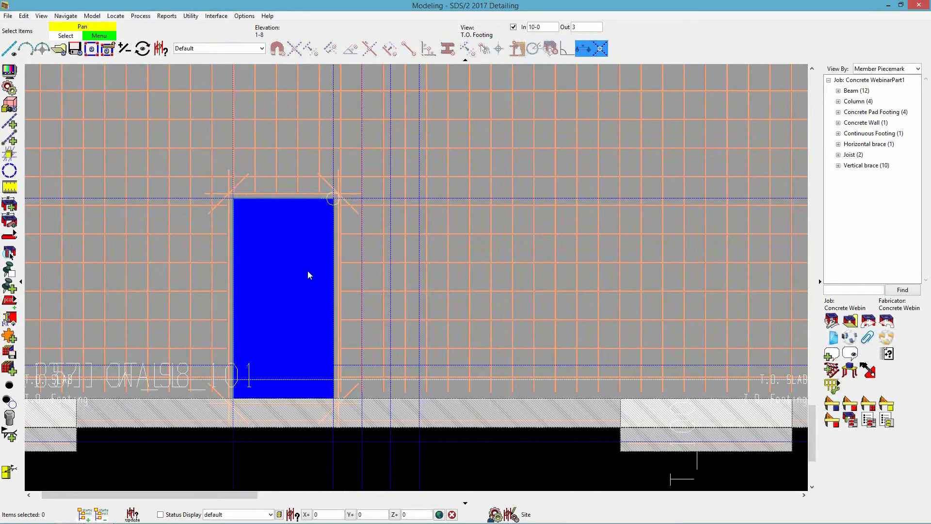
scroll(309, 272, up, 2)
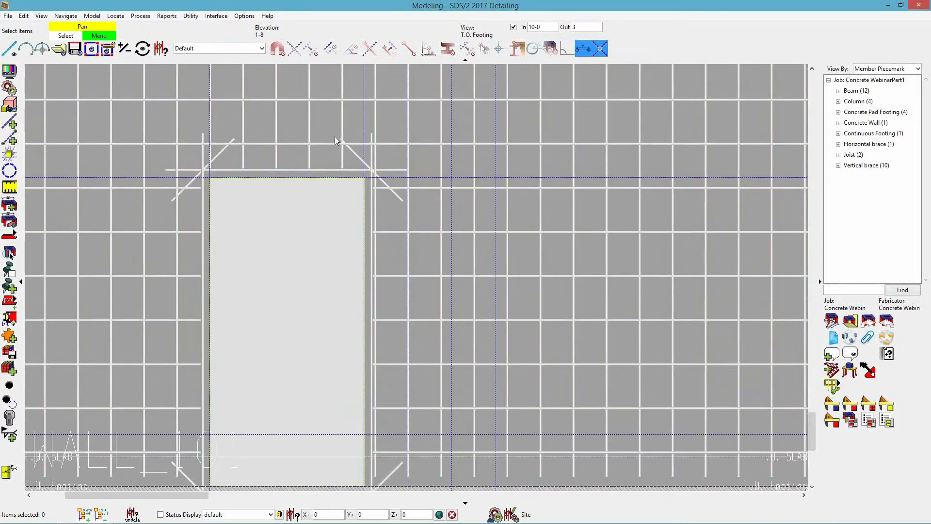
scroll(274, 418, left, 1)
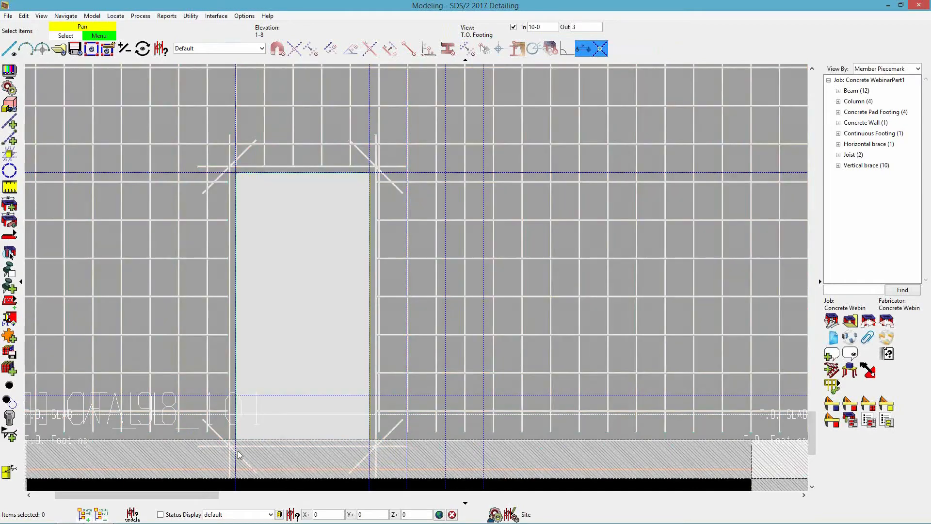
scroll(202, 357, down, 1)
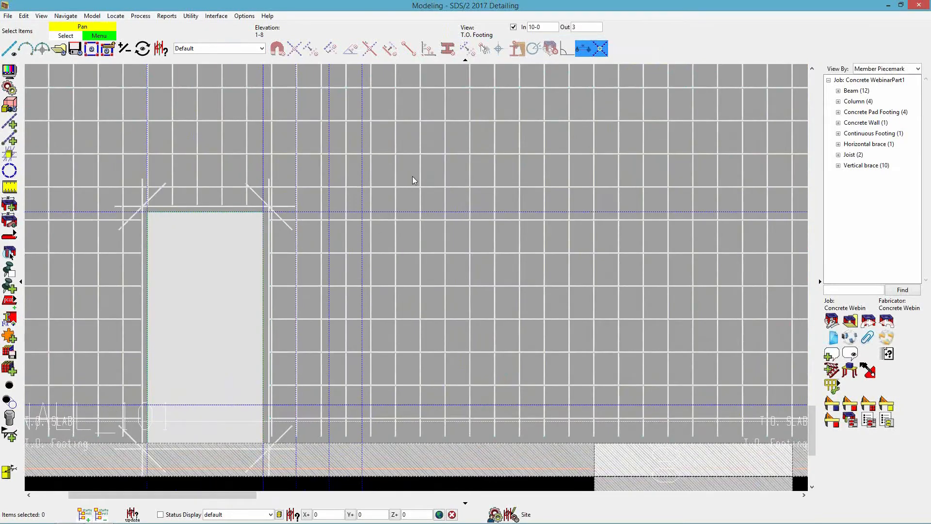
scroll(385, 172, down, 1)
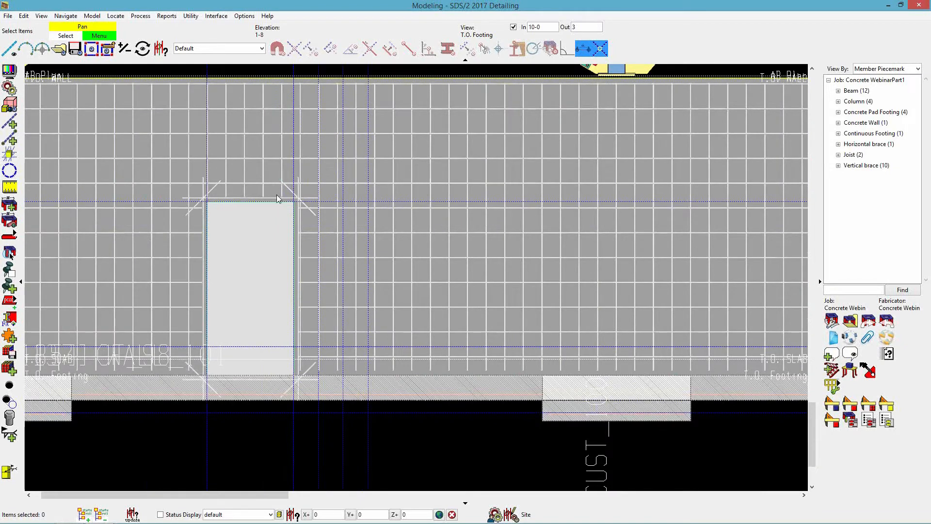
Step: Add a vertical construction line offset 1-0 from the rightmost vertical construction line beside the door opening
click(8, 127)
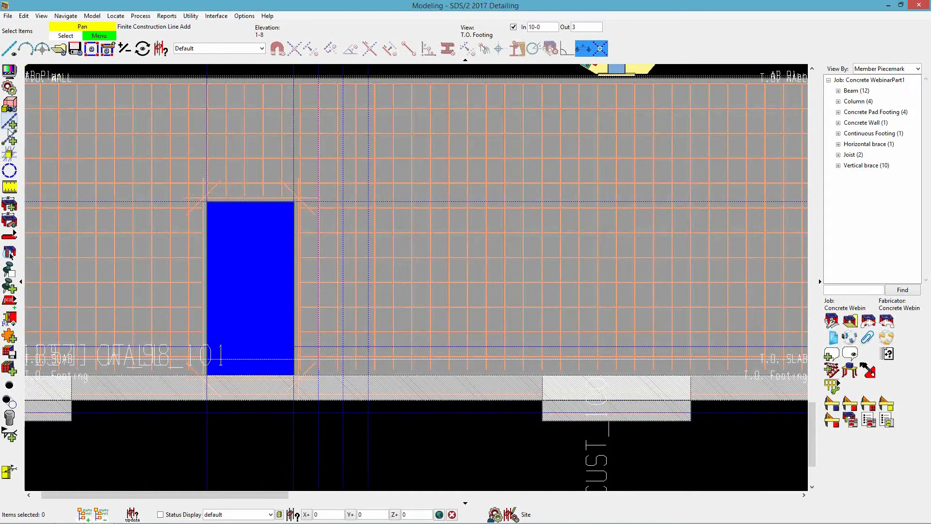
click(369, 222)
text(1)
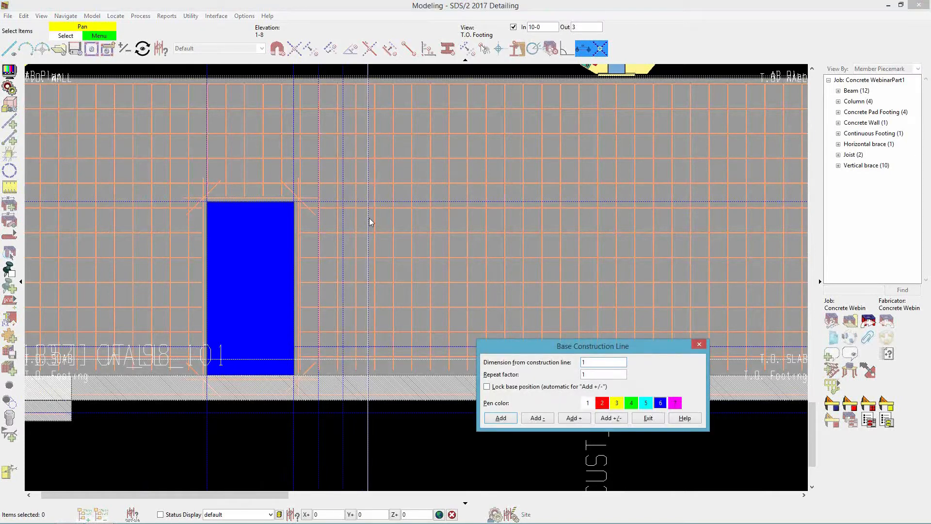
text(-0)
key(Return)
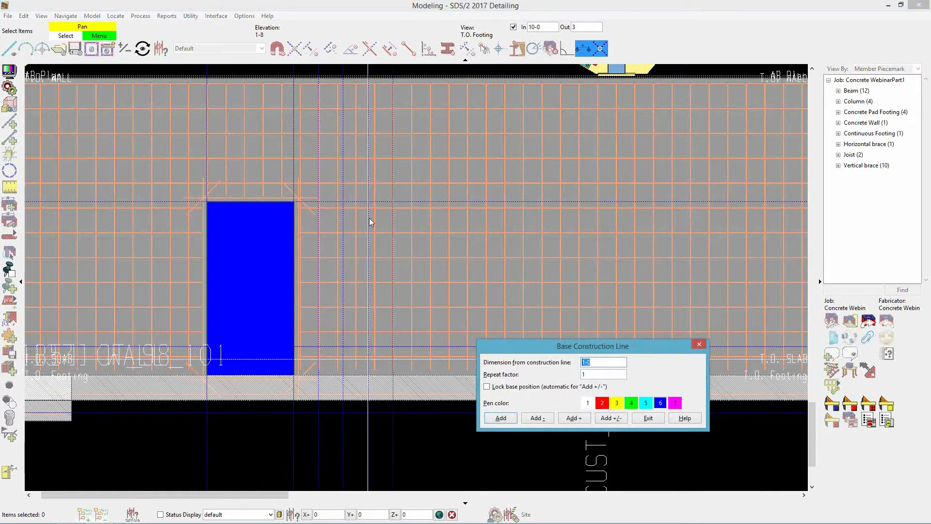
click(646, 418)
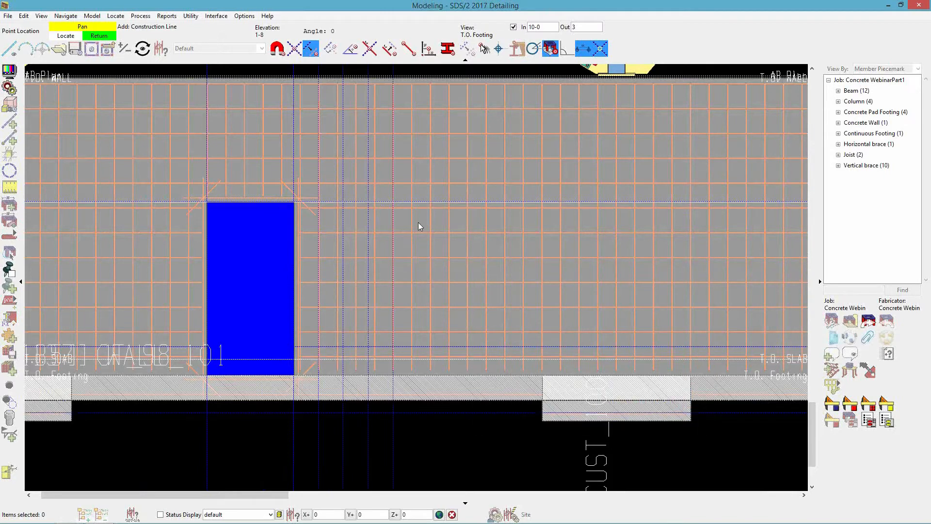
Step: Add two horizontal construction lines at successive -1-0 offsets below the line at the top of the door opening
click(418, 210)
text(-1-0)
key(Return)
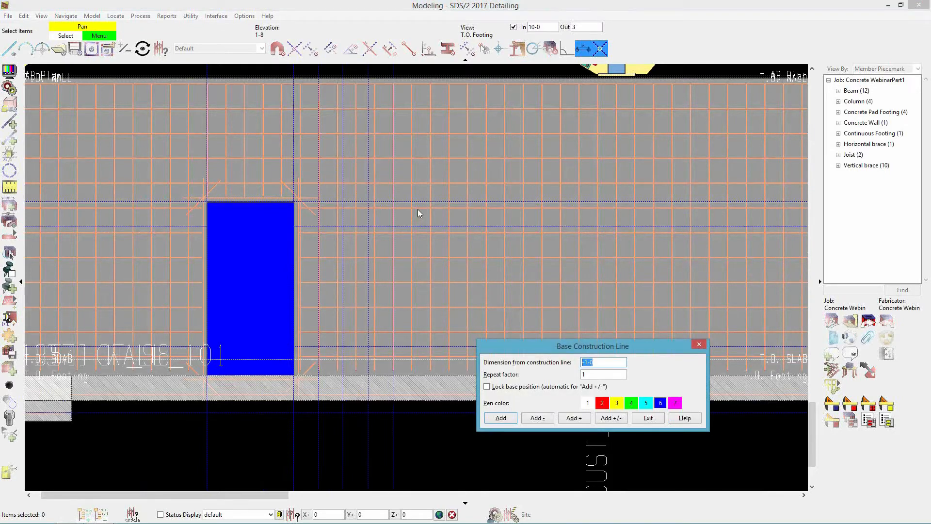
key(Return)
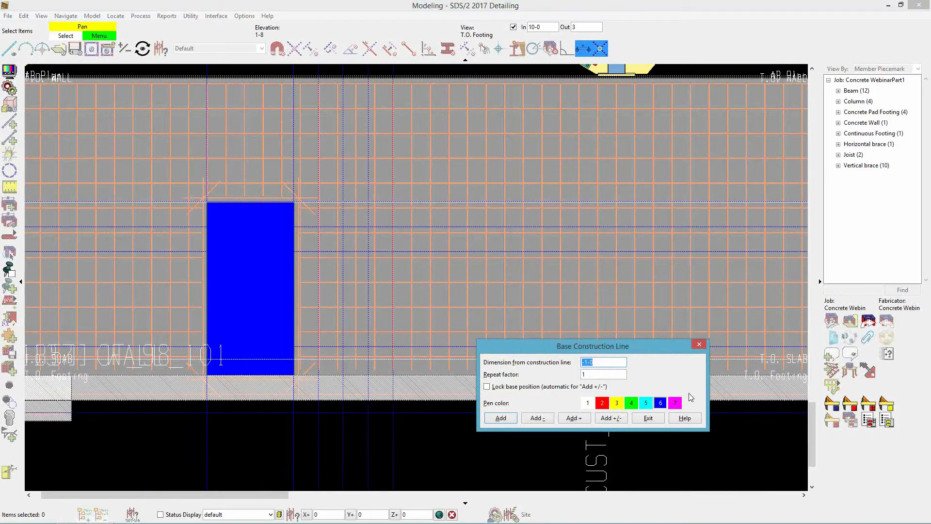
click(648, 418)
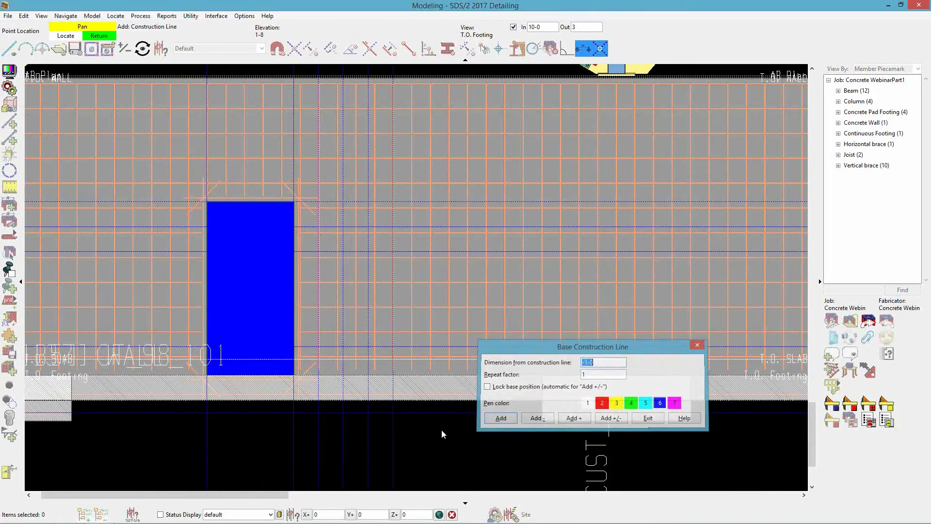
Step: Add a void space layout to the wall, tracing an L-shaped outline 2-0 wide and 2-0 high through the construction line intersections
click(421, 326)
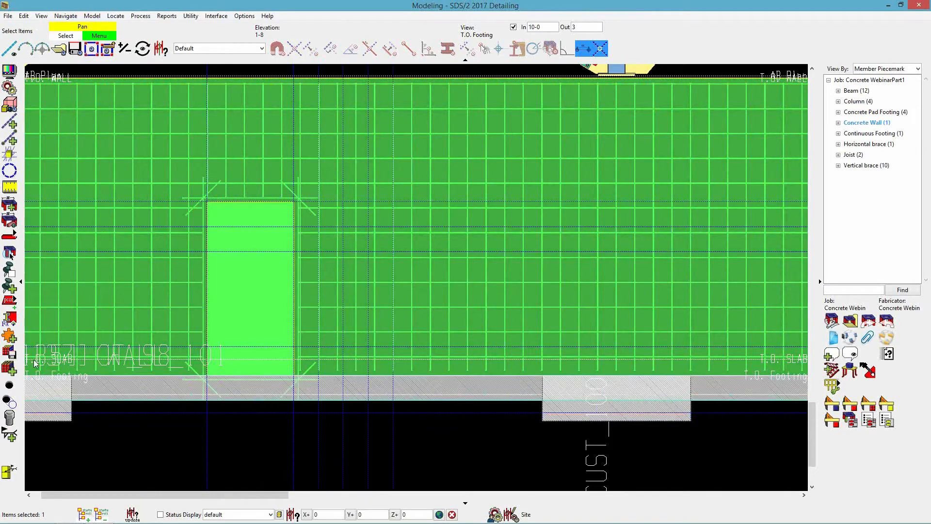
click(8, 337)
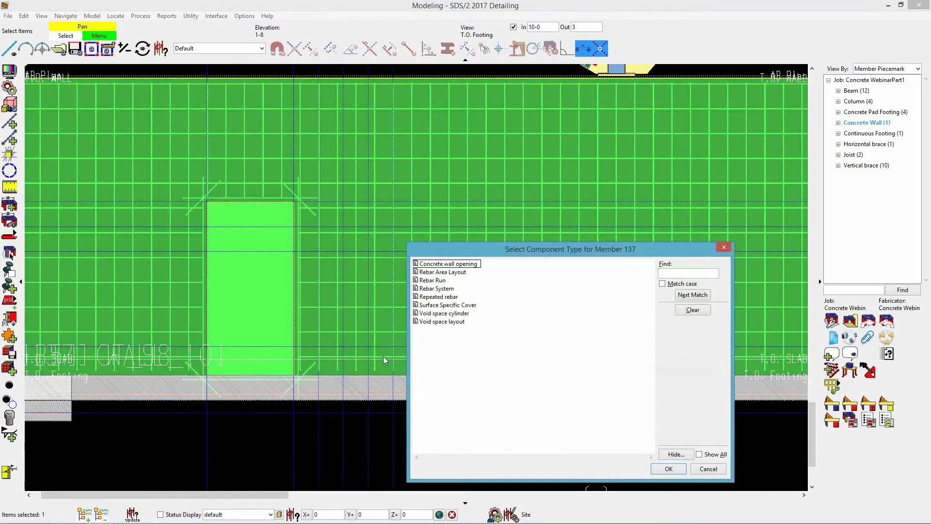
click(438, 323)
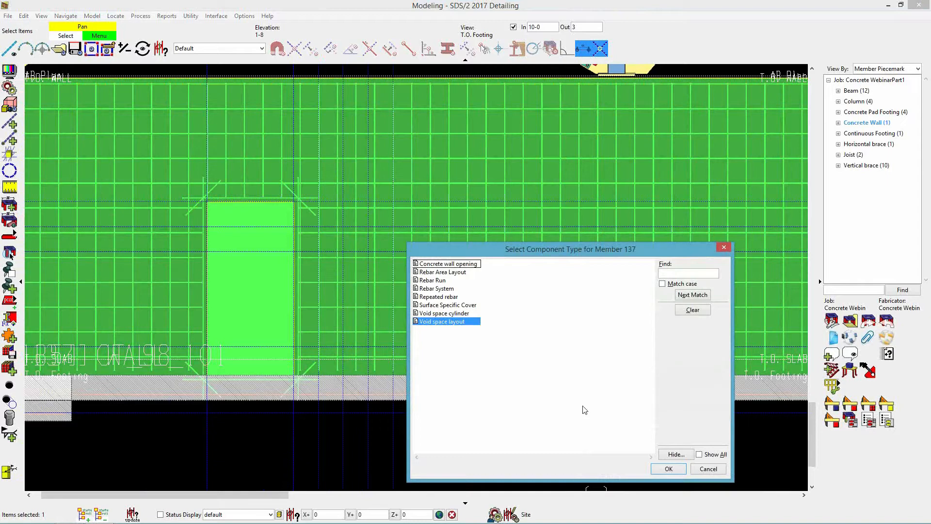
click(660, 470)
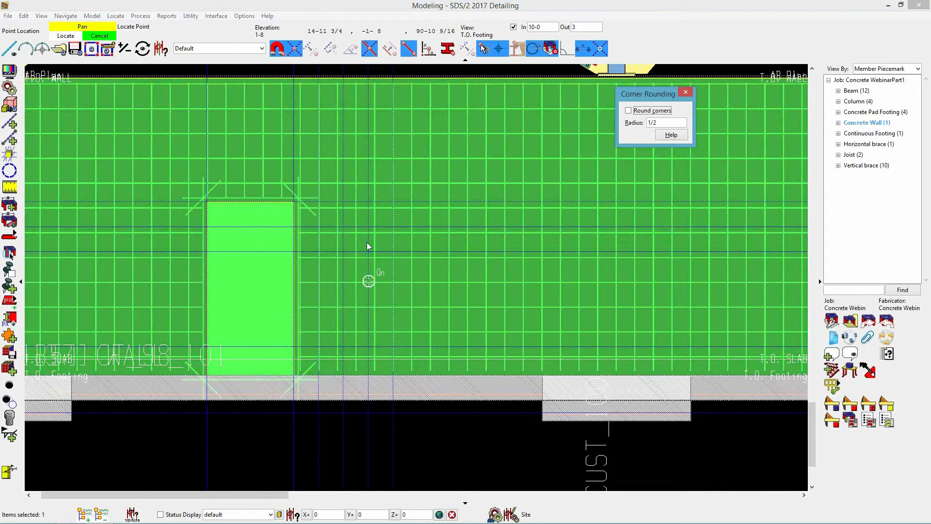
click(348, 207)
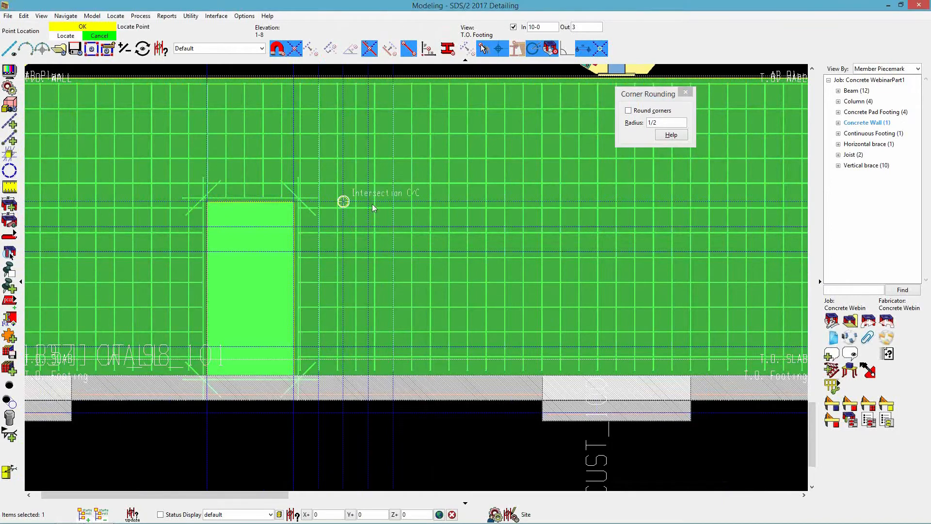
click(372, 207)
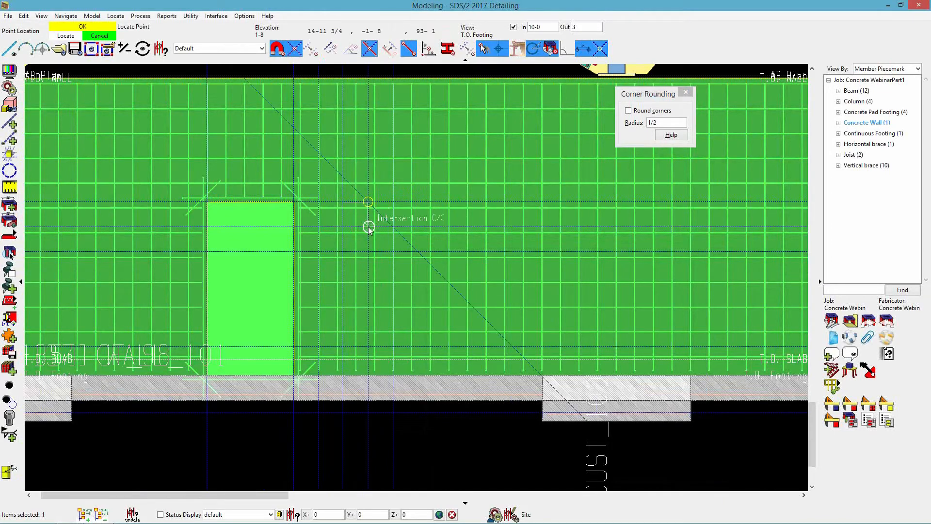
click(397, 228)
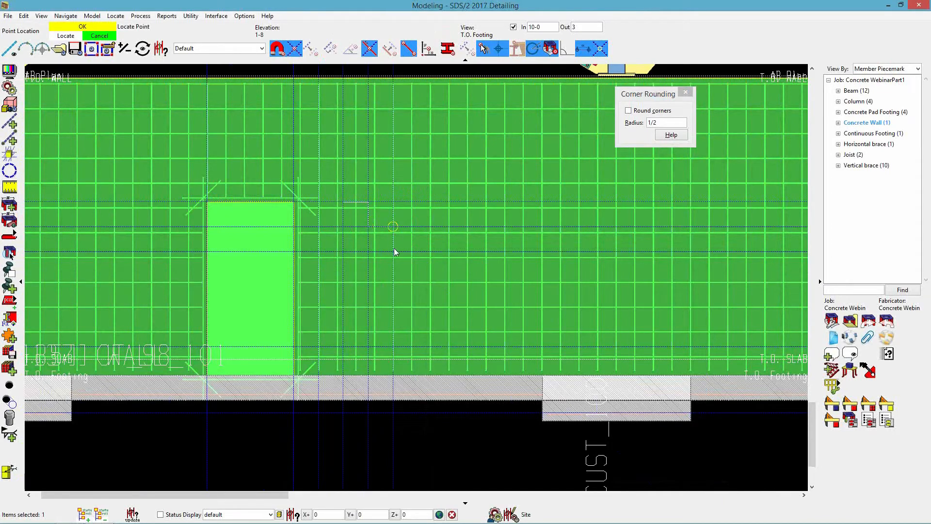
click(343, 252)
middle_click(340, 216)
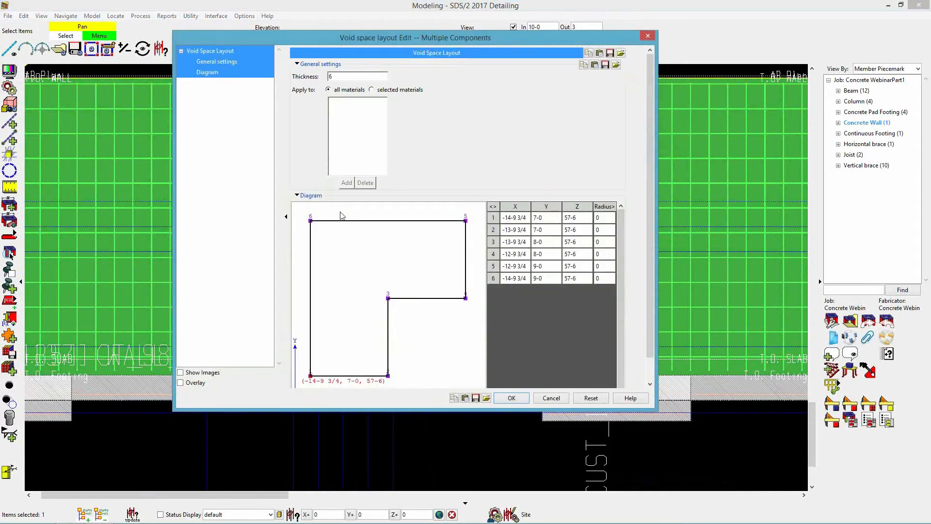
Step: Set the void space layout's thickness to -10, accept it, and inspect the wall bars around the L-shaped void
click(333, 77)
double_click(332, 77)
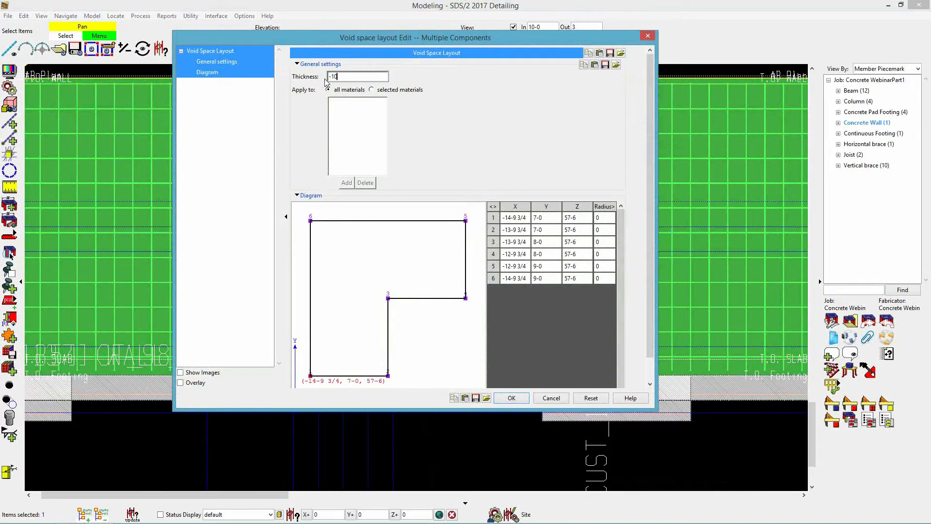
key(Tab)
click(520, 401)
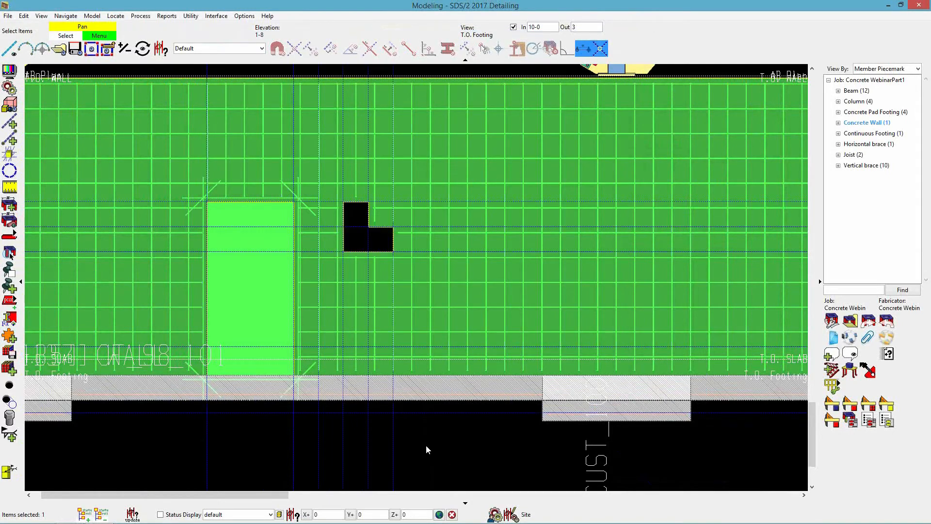
scroll(388, 223, up, 3)
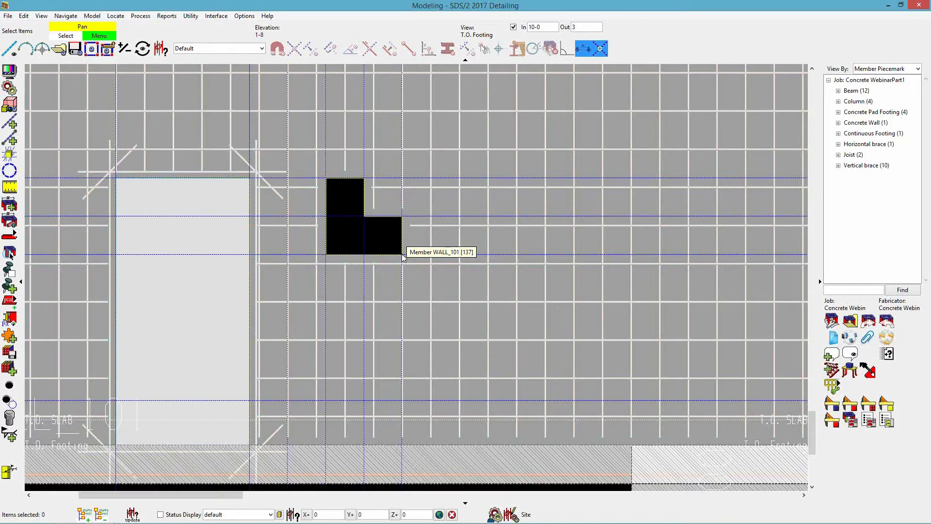
scroll(402, 279, down, 2)
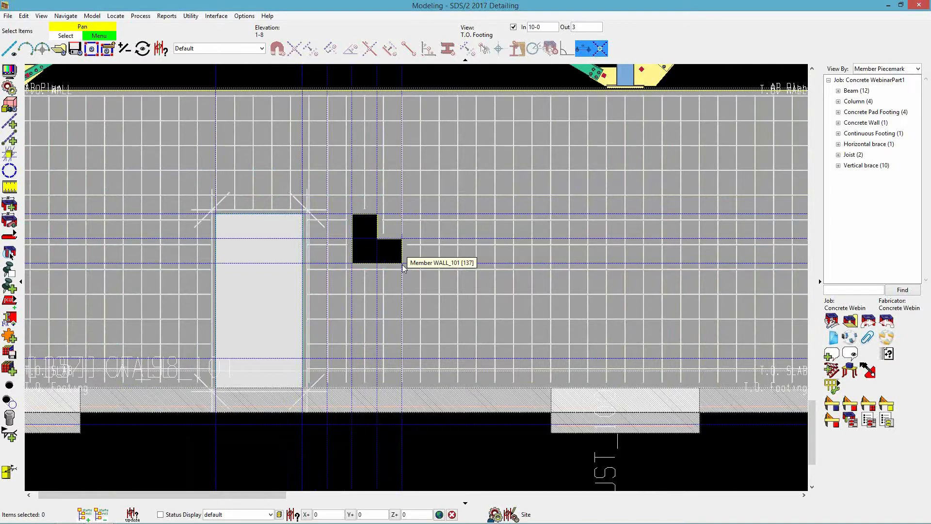
scroll(402, 266, down, 1)
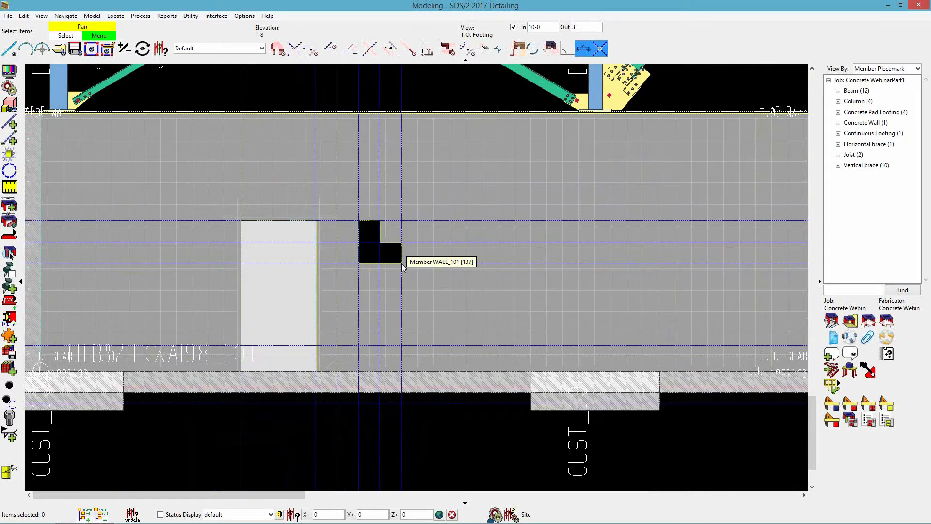
Step: Open the T.O. WALL erection view and focus on the column at grids B and 1 beside the wall
click(60, 50)
click(352, 266)
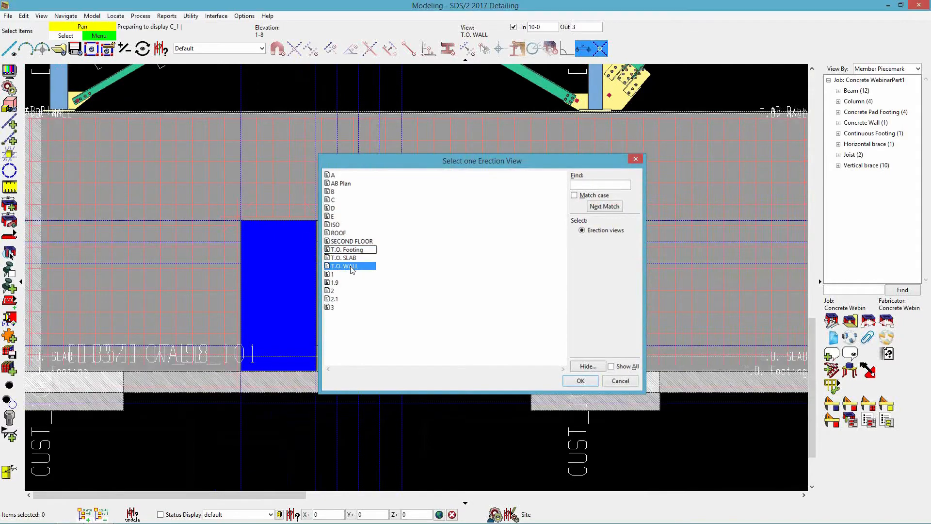
double_click(350, 266)
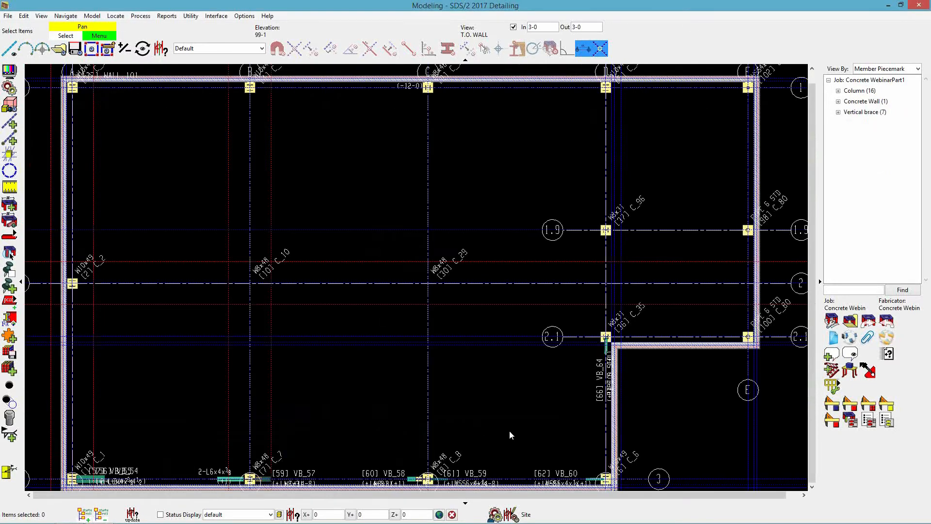
scroll(339, 216, down, 2)
scroll(339, 217, up, 7)
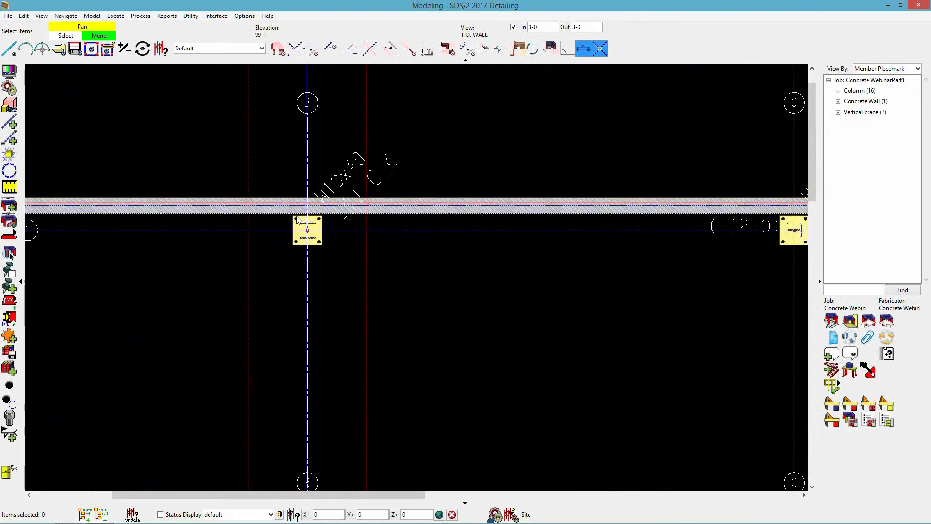
scroll(296, 218, up, 3)
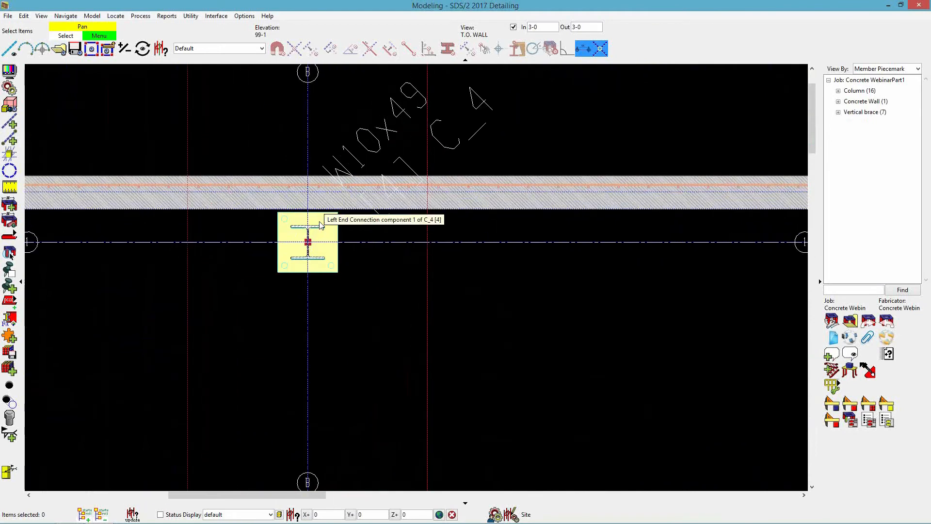
scroll(319, 224, up, 3)
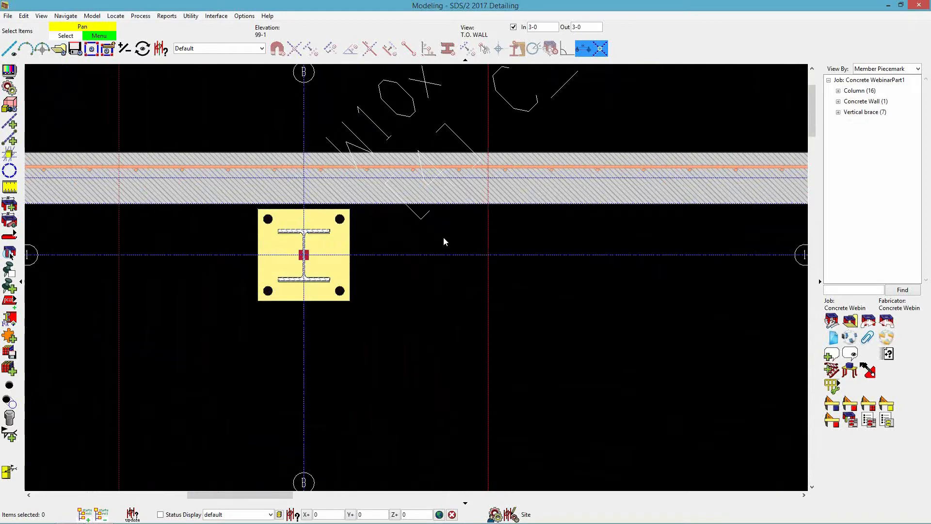
Step: Add a pilaster member where grid line B meets the wall's inner face at the column
key(a)
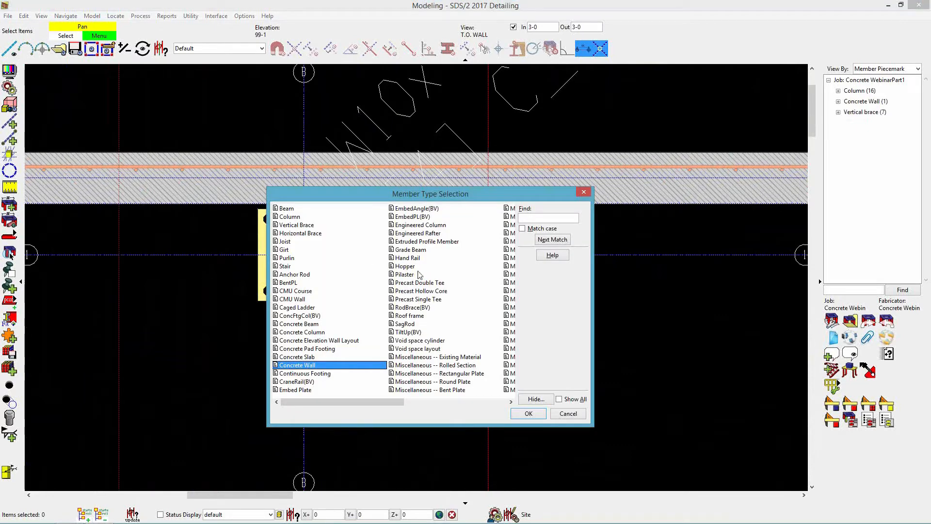
click(410, 276)
key(Return)
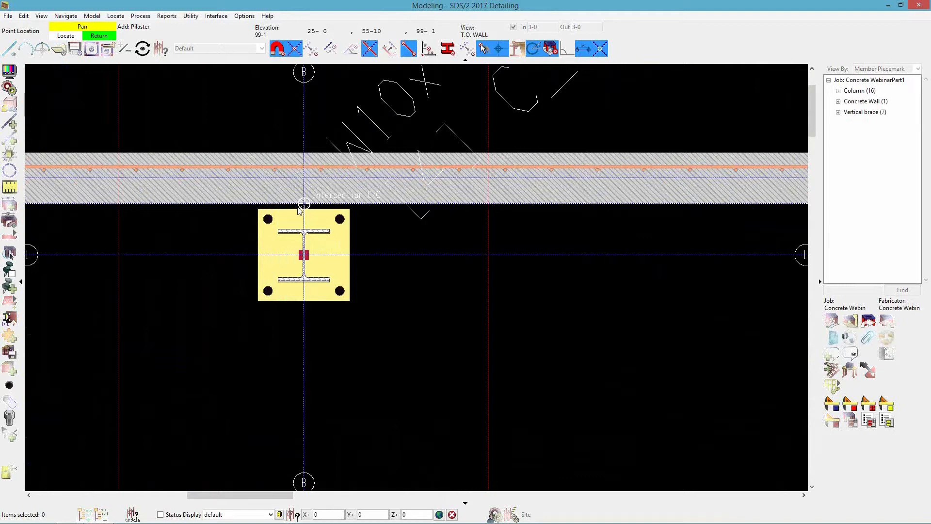
click(299, 208)
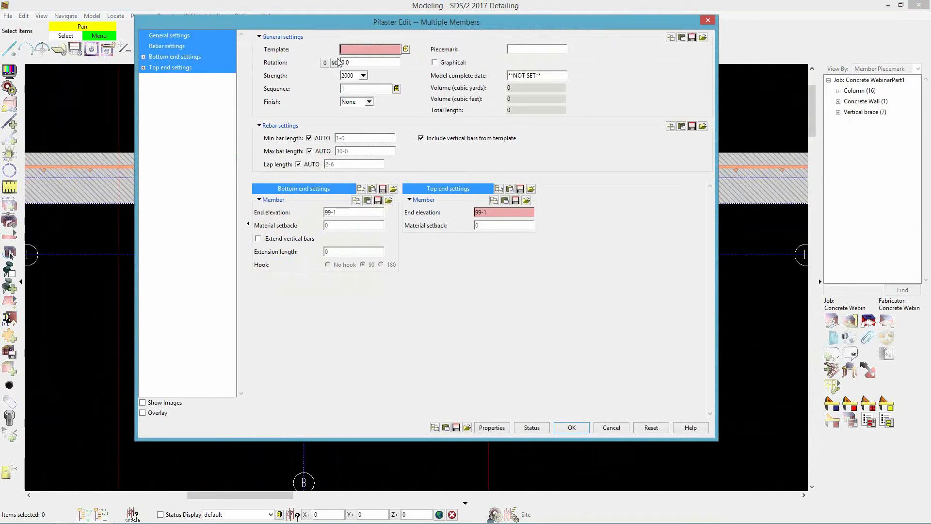
Step: Assign the Wall 24 template to the pilaster and set its rotation to -90 and concrete strength to 3500
click(406, 49)
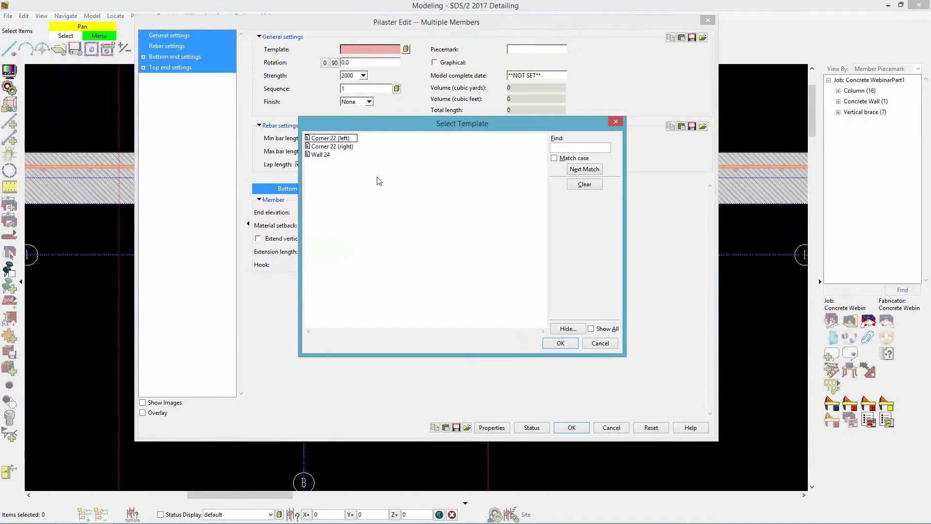
click(325, 154)
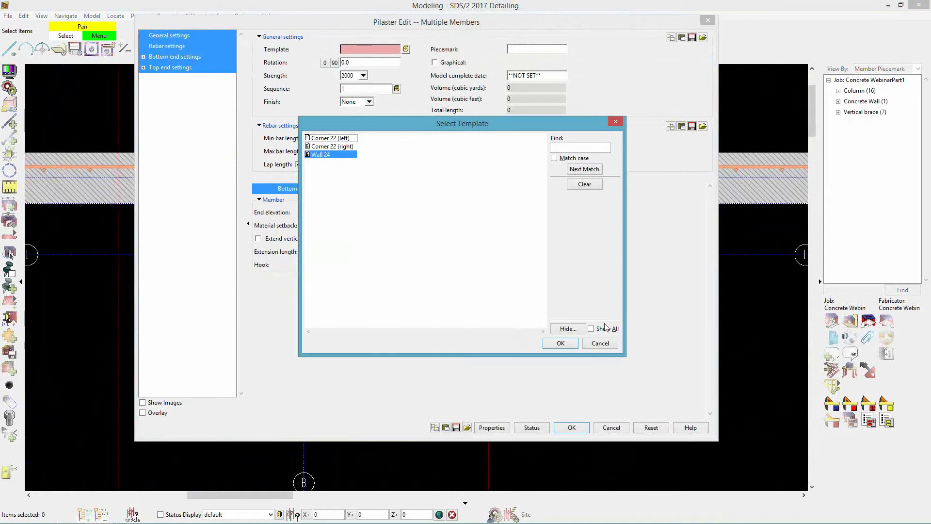
click(561, 343)
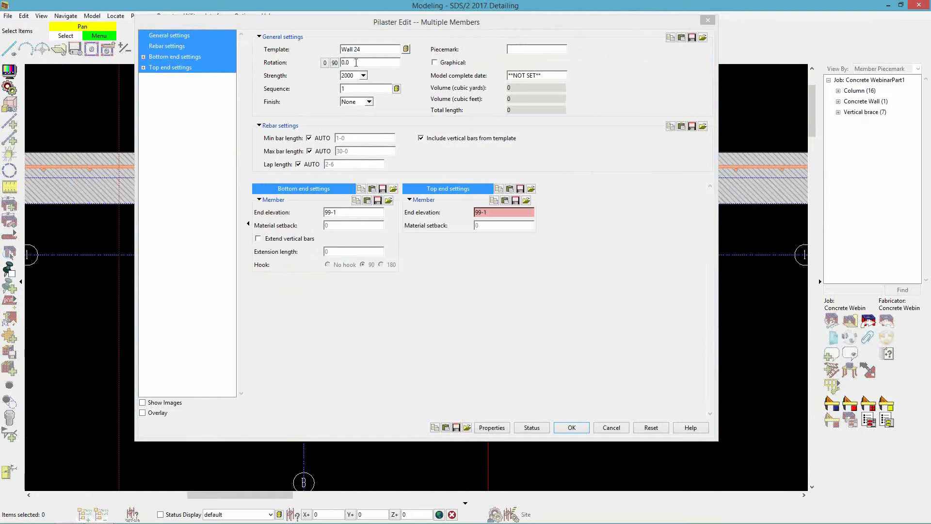
click(356, 62)
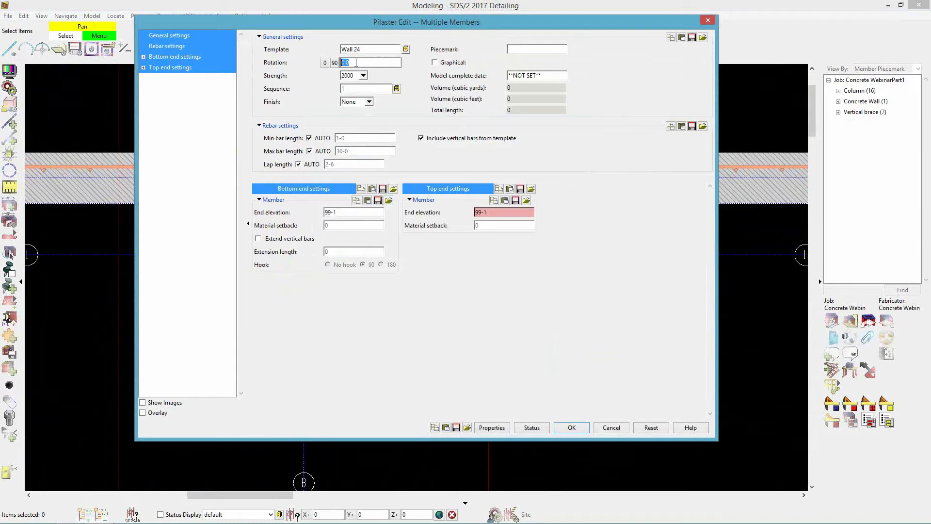
key(BackSpace)
text(-90)
click(363, 76)
click(353, 110)
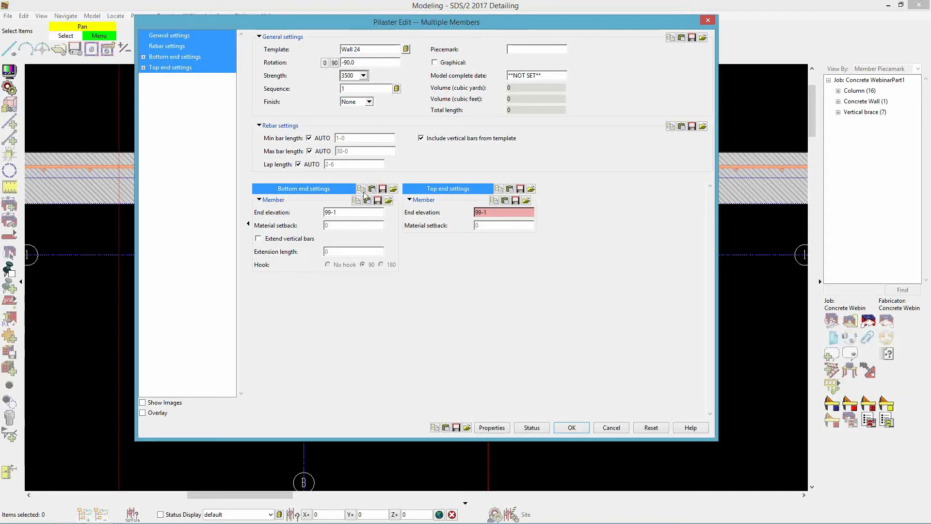
Step: Set the pilaster's bottom end elevation to 87-1, extend its vertical bars by 1 foot at the bottom end, and accept the settings
double_click(350, 213)
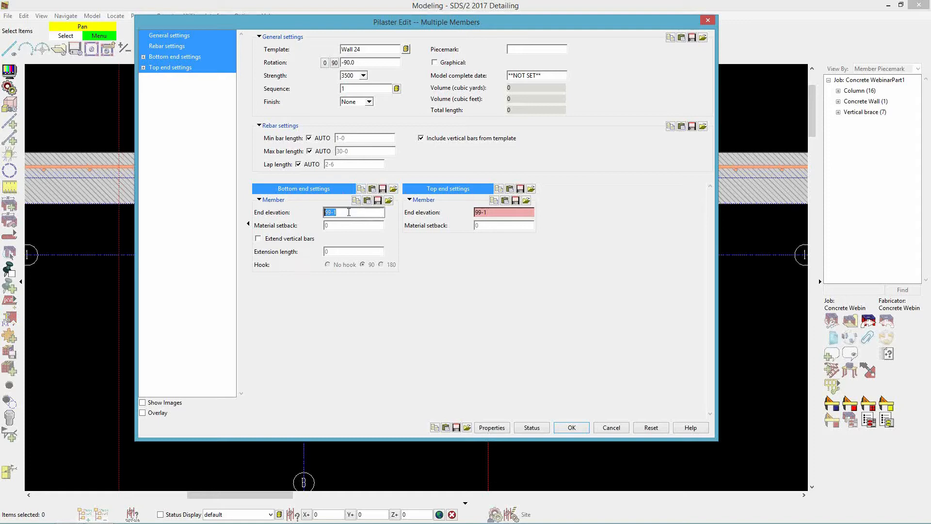
text(87-1)
click(258, 239)
click(335, 252)
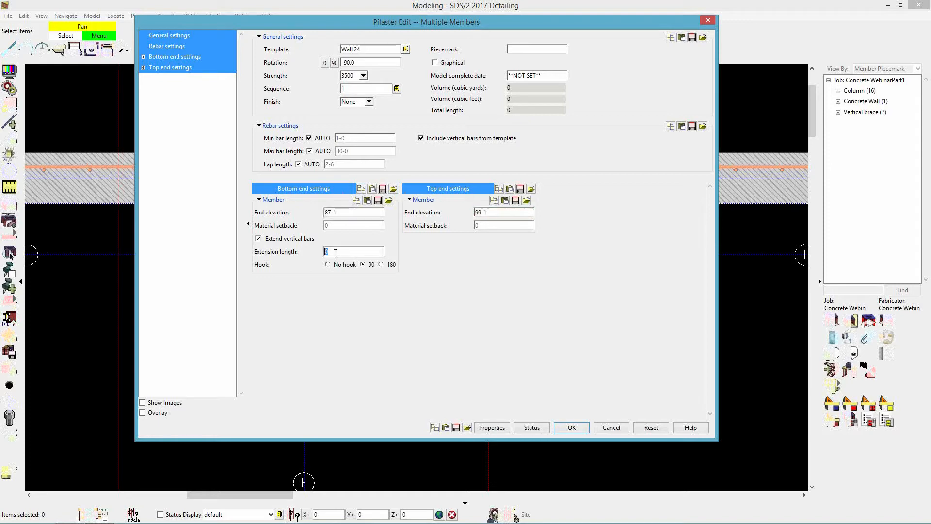
text(1-)
click(570, 429)
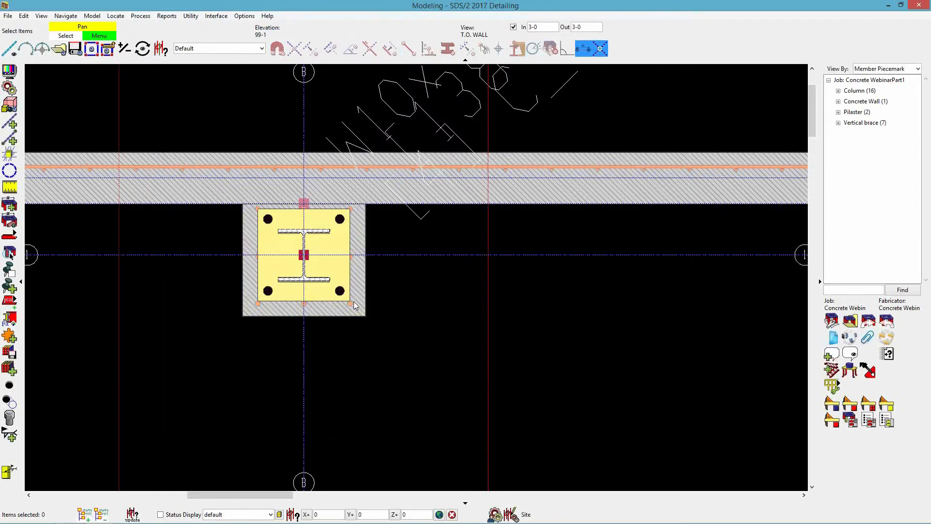
Step: Examine the new pilaster in 3D and elevation, checking its vertical bars at the footing and beneath the column base plate
scroll(364, 316, up, 2)
middle_drag(364, 316, 514, 31)
click(513, 27)
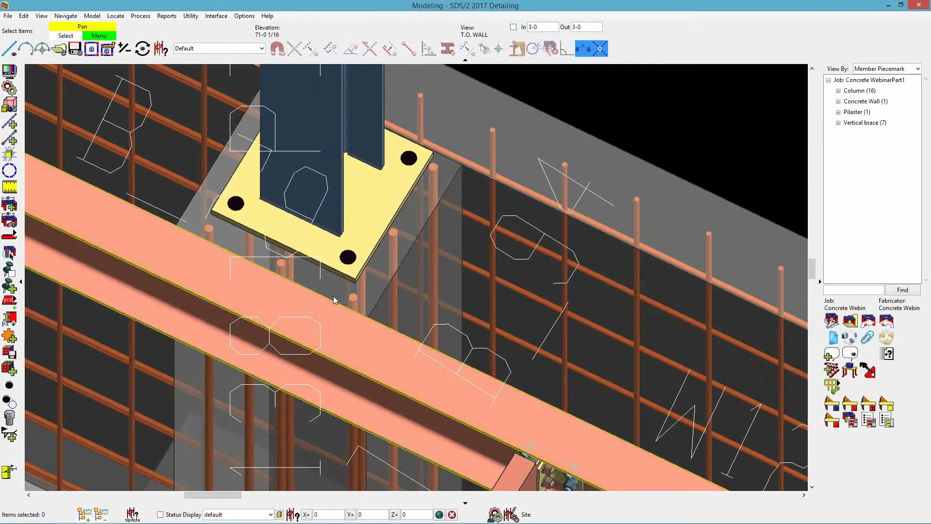
key(ctrl+z)
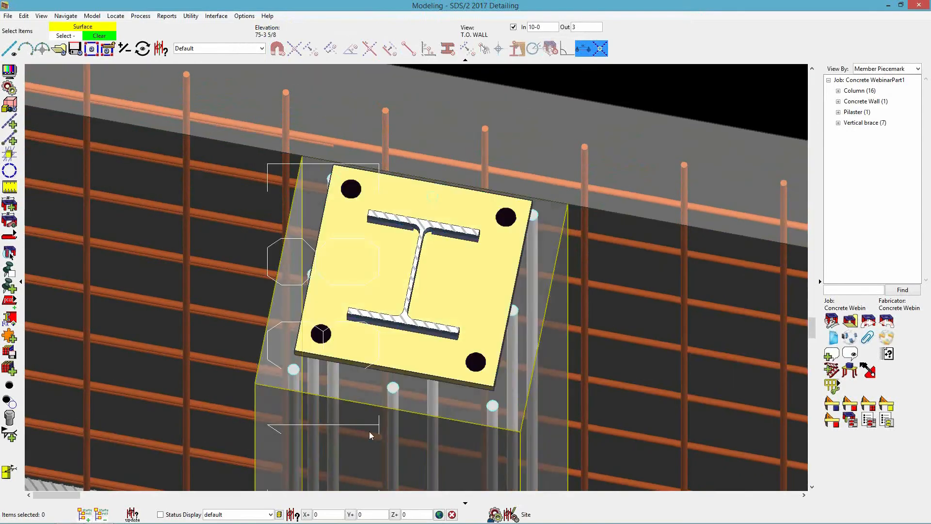
key(ctrl+z)
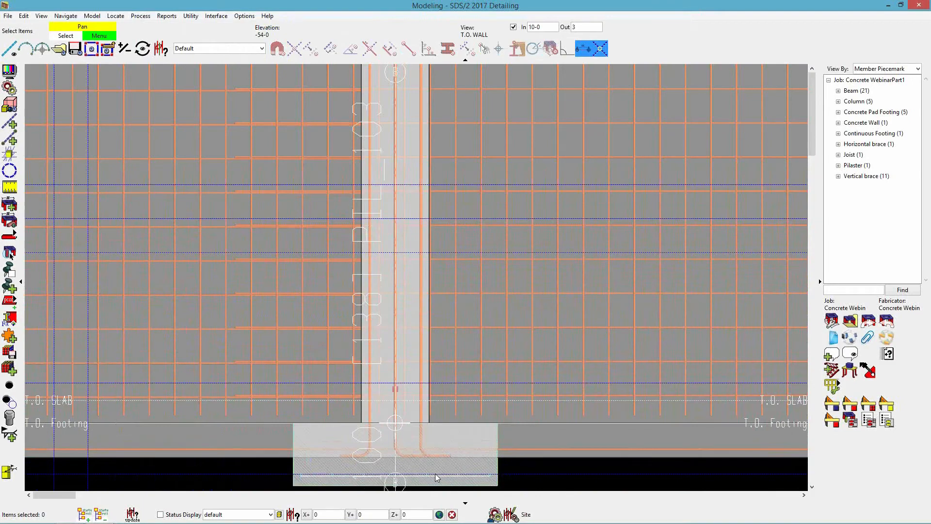
scroll(435, 473, up, 3)
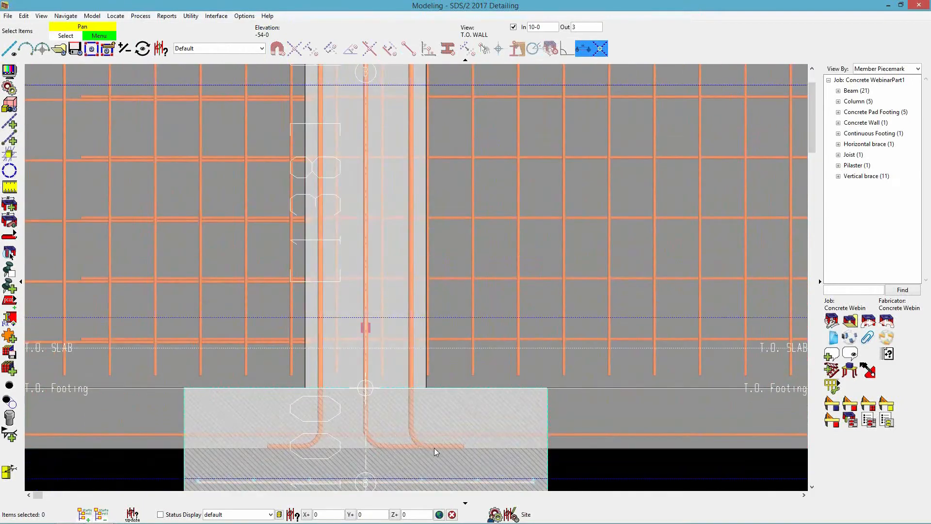
scroll(453, 446, down, 5)
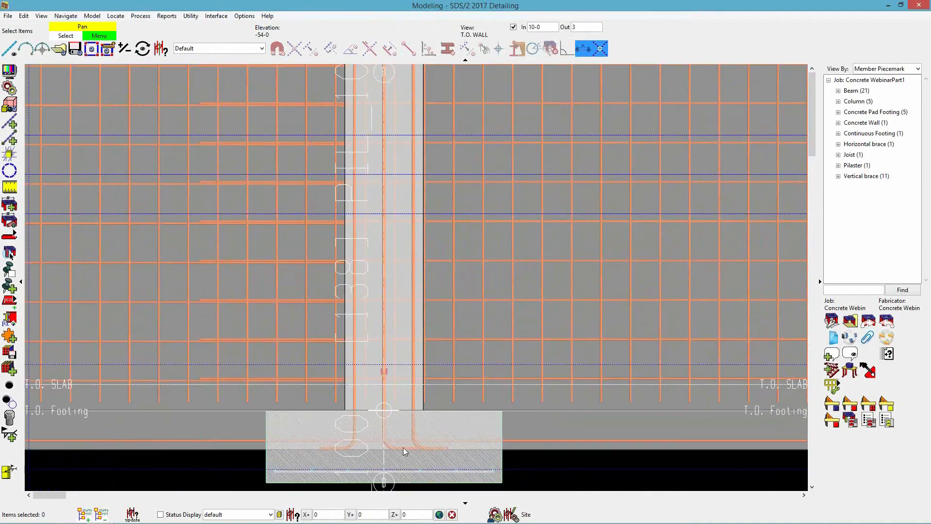
scroll(409, 308, up, 1)
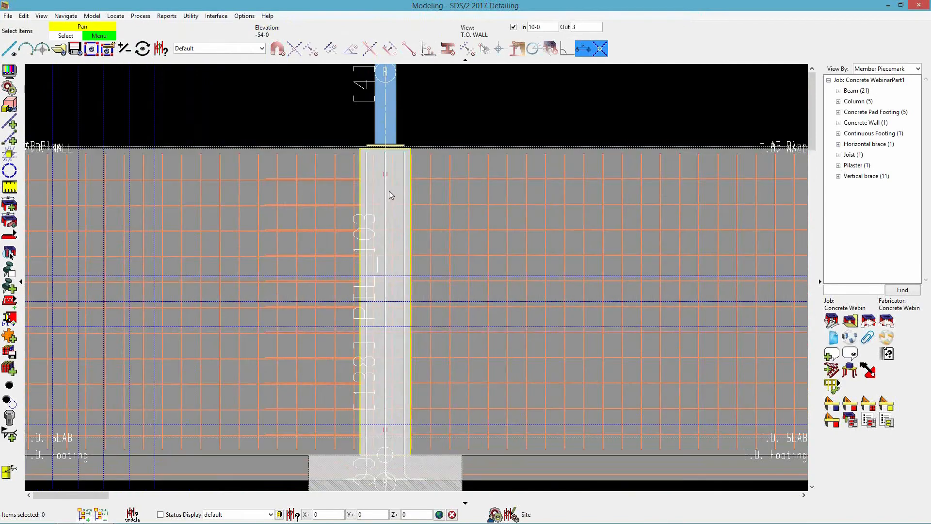
scroll(418, 137, up, 6)
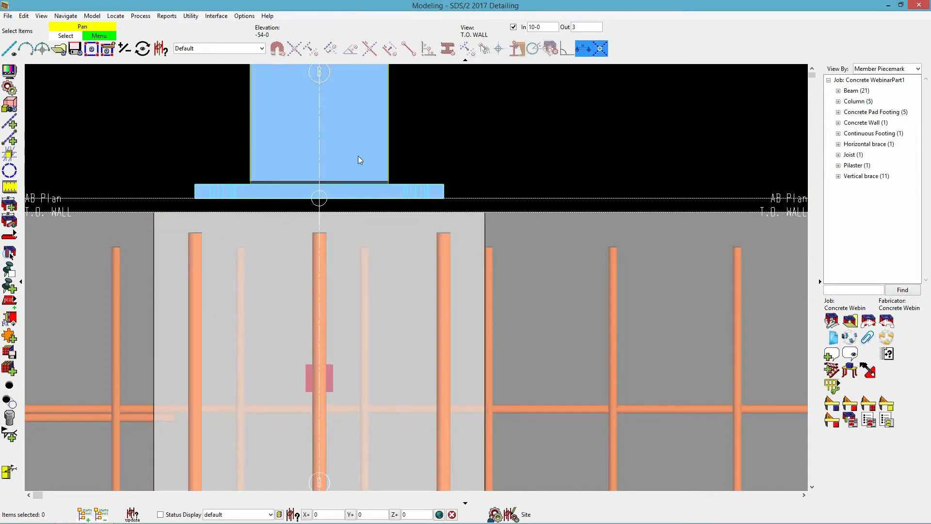
key(Up)
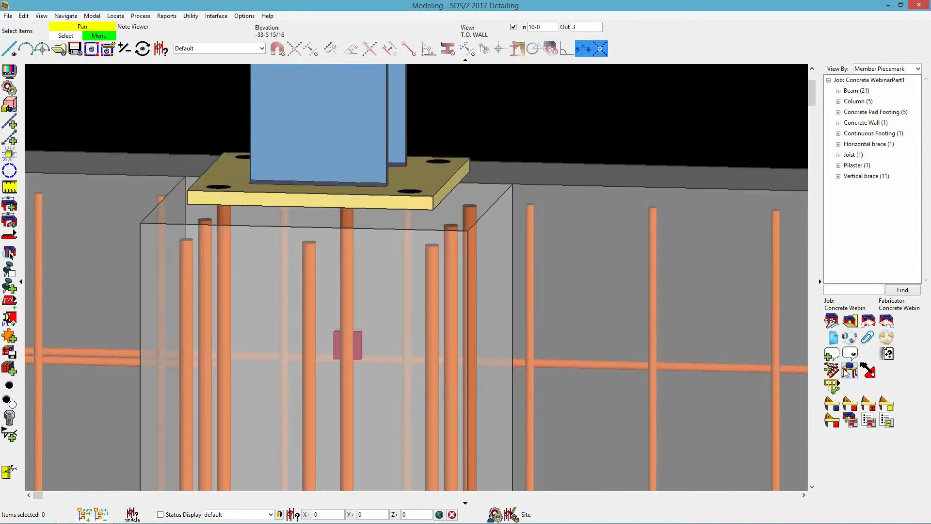
Step: Add anchor rods to the column base plate above the pilaster using the Member selection method, without adding another group
click(848, 371)
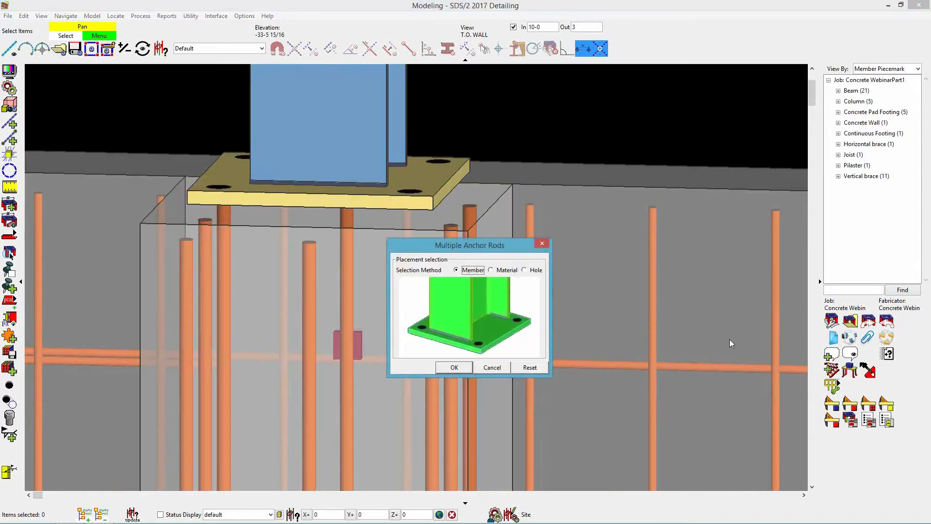
click(456, 368)
click(343, 156)
right_click(343, 160)
click(352, 171)
click(624, 446)
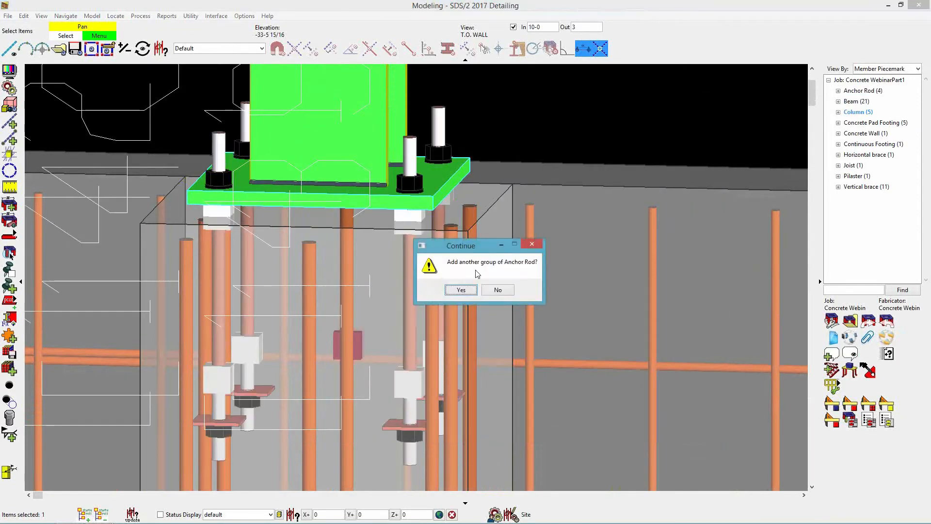
click(497, 289)
Step: Add a Tie zone component to the concrete pilaster beneath the column
middle_drag(460, 249, 359, 278)
scroll(457, 300, up, 1)
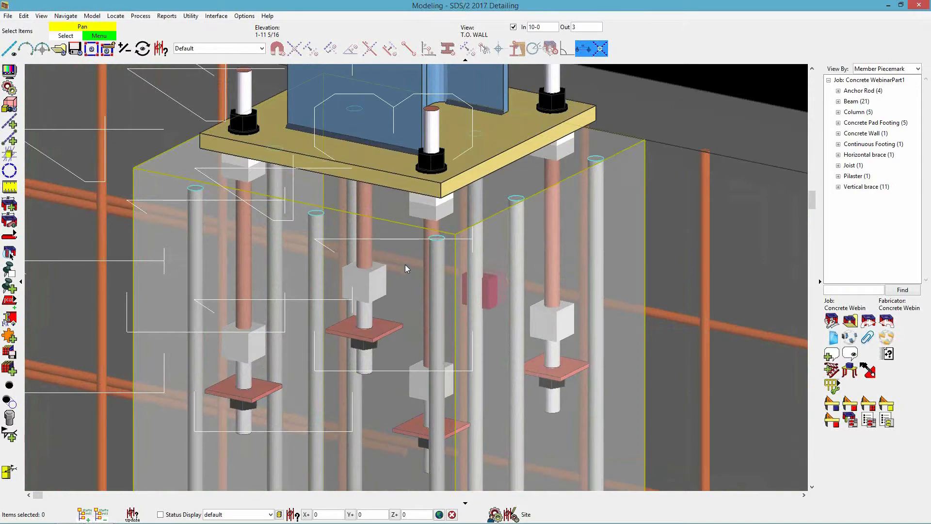
scroll(406, 264, down, 5)
scroll(427, 205, down, 3)
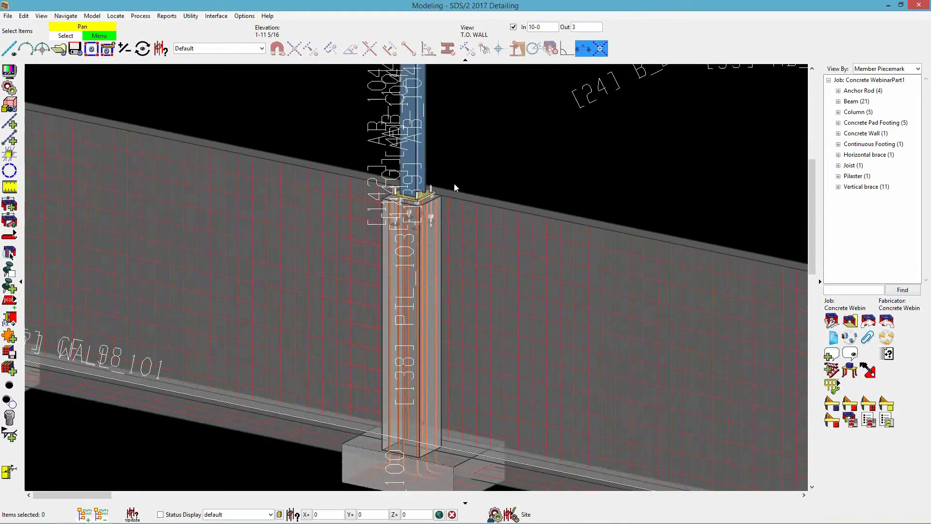
scroll(438, 379, up, 1)
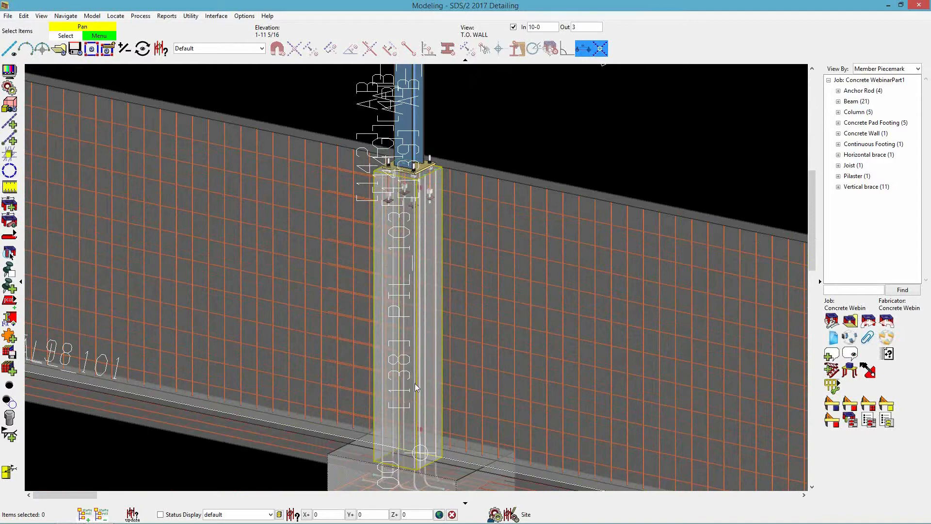
click(406, 261)
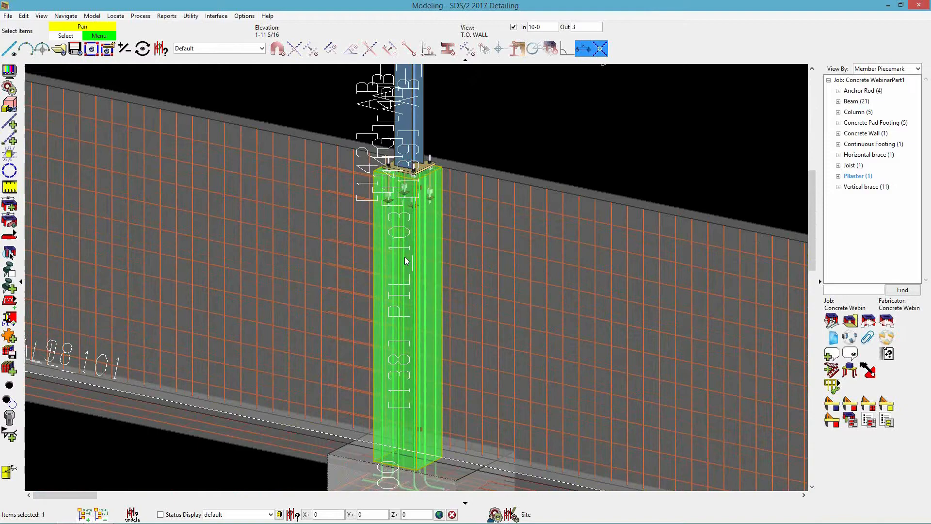
click(10, 335)
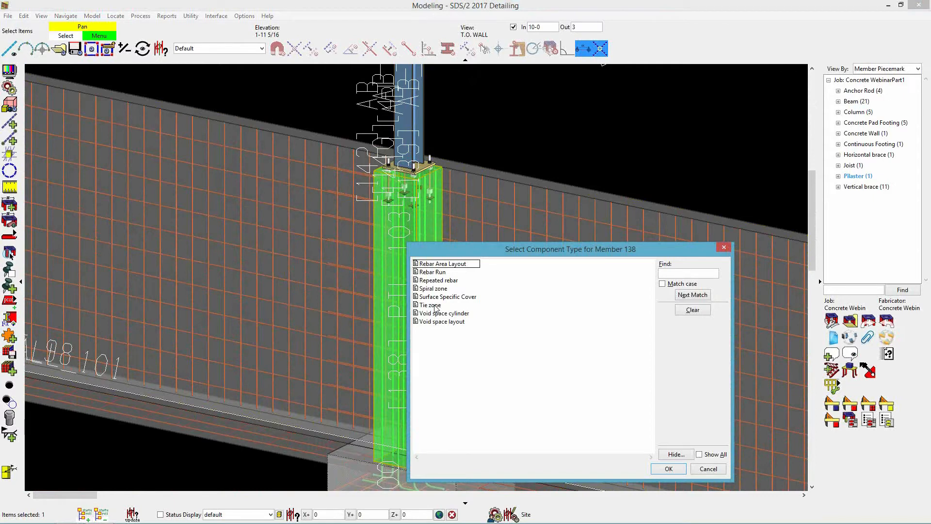
click(435, 306)
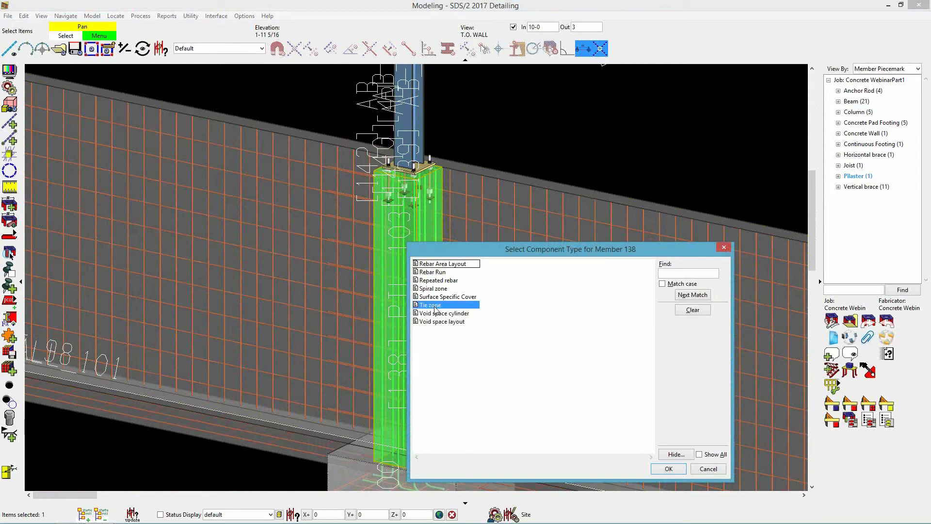
click(668, 469)
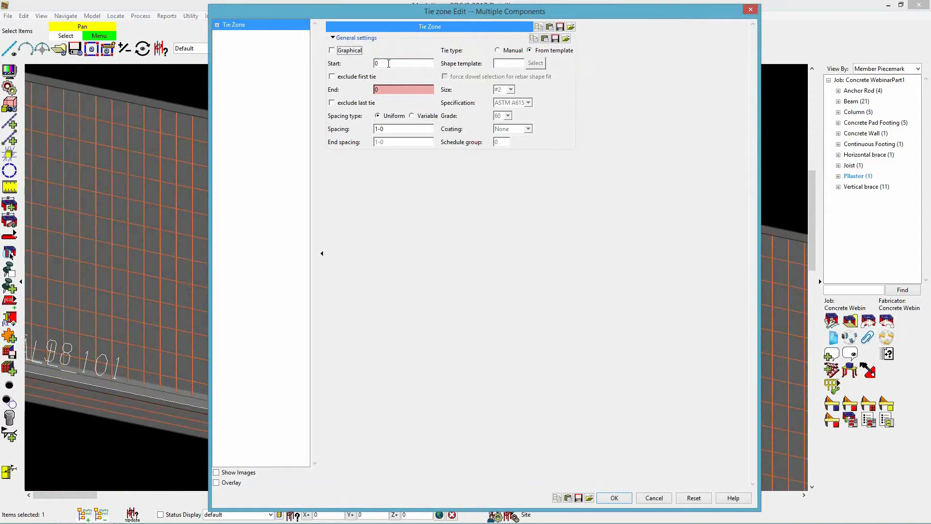
Step: Set the tie zone's End to 10-0 with uniform 1-0 spacing, apply it and deselect the pilaster
click(387, 89)
text(10-0)
click(388, 129)
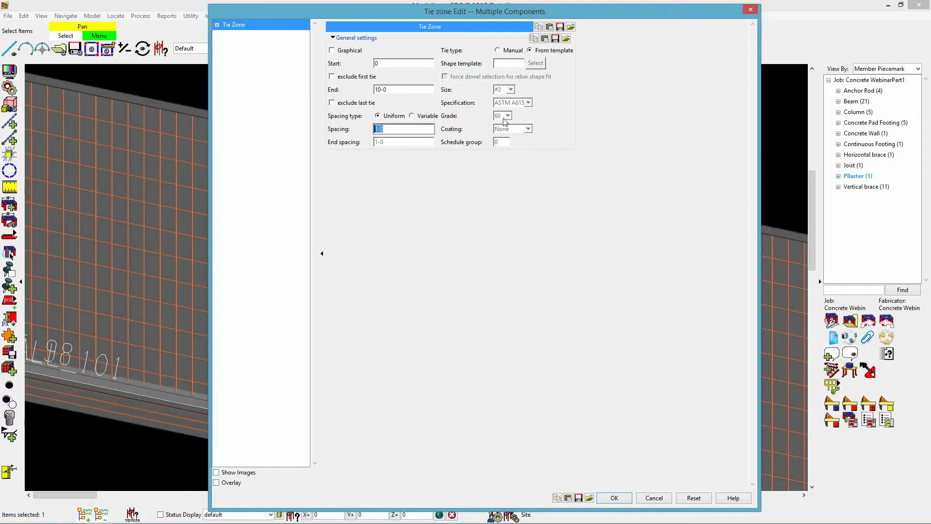
click(614, 499)
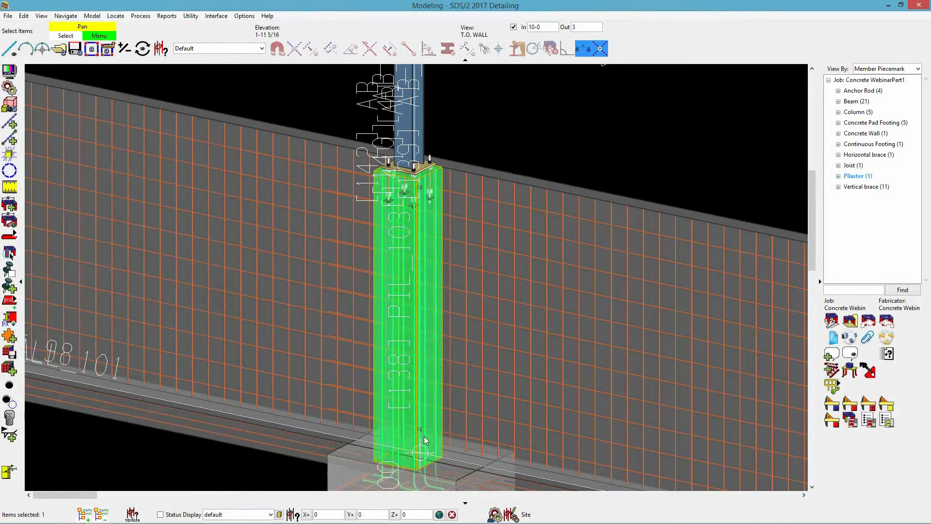
click(493, 135)
Step: Add a second Tie zone component to the same pilaster
scroll(425, 335, up, 5)
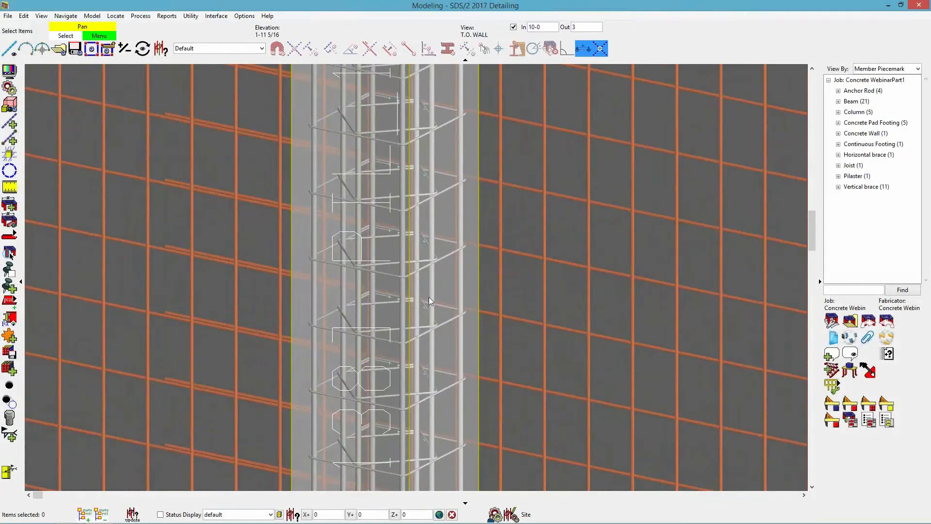
scroll(422, 306, down, 1)
scroll(421, 307, down, 3)
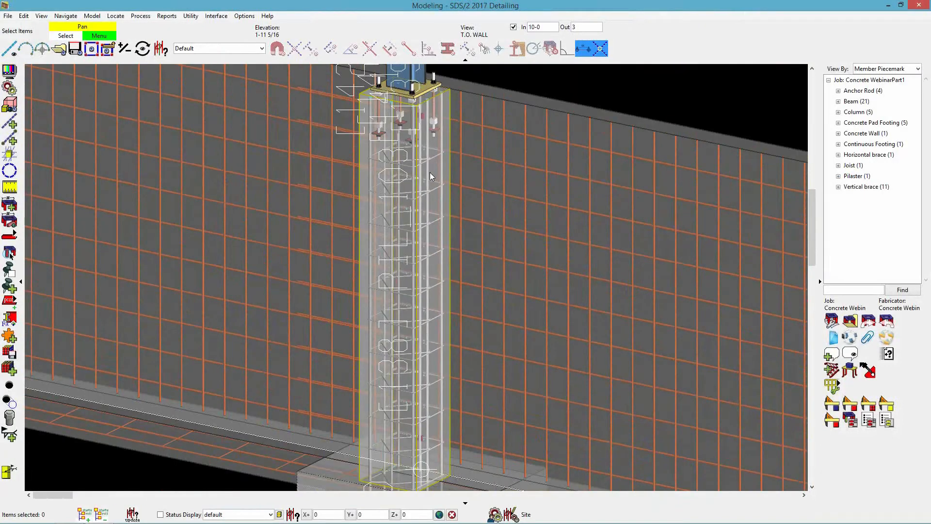
click(397, 180)
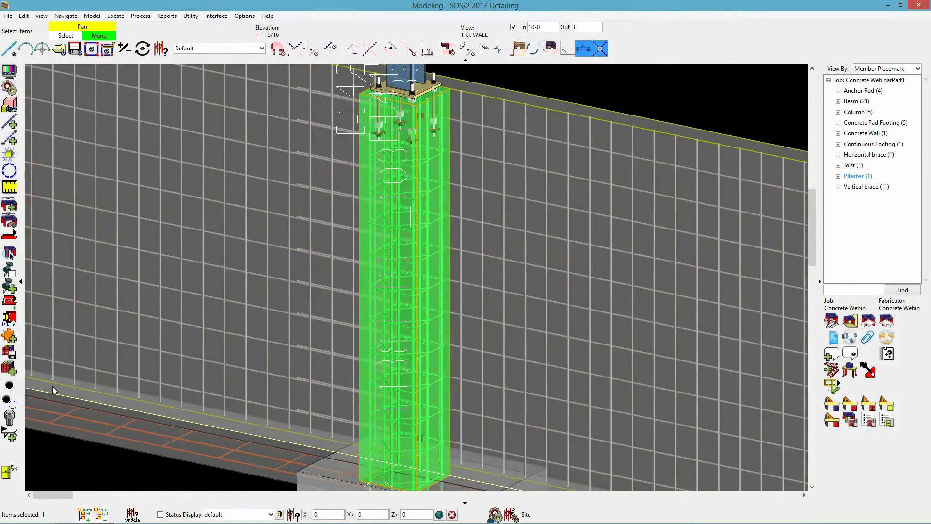
click(9, 326)
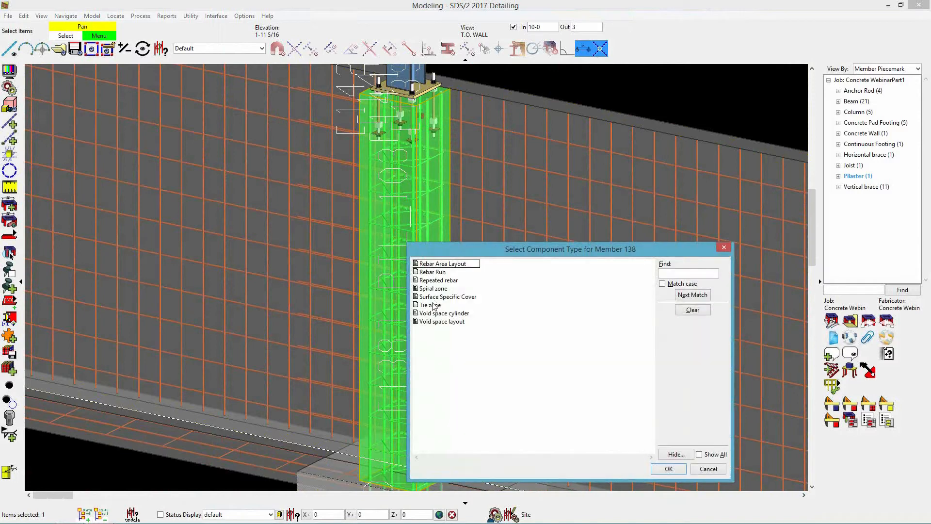
click(433, 305)
click(669, 469)
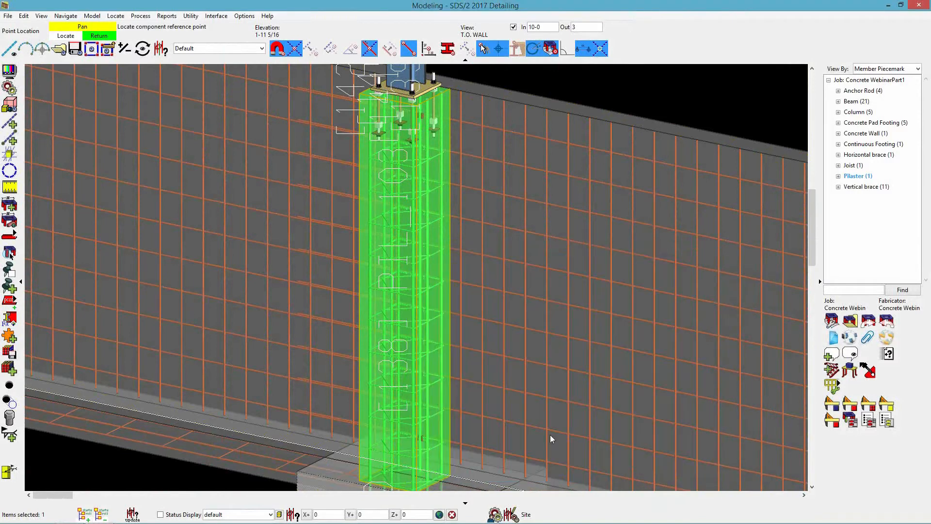
click(414, 332)
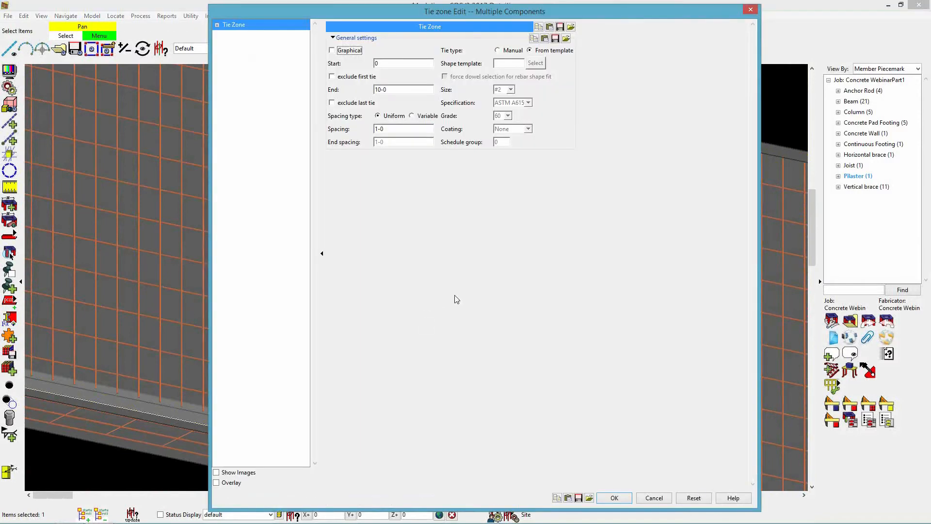
Step: Set the second tie zone to start at 10-0 and end at 12-0, excluding the first and last ties
double_click(381, 63)
text(10-0)
double_click(397, 89)
text(1)
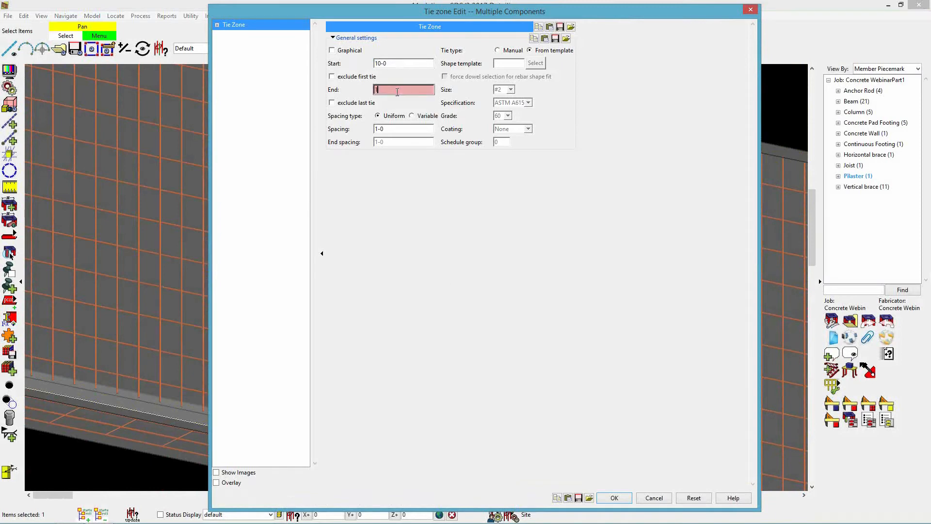
text(2-0)
click(361, 77)
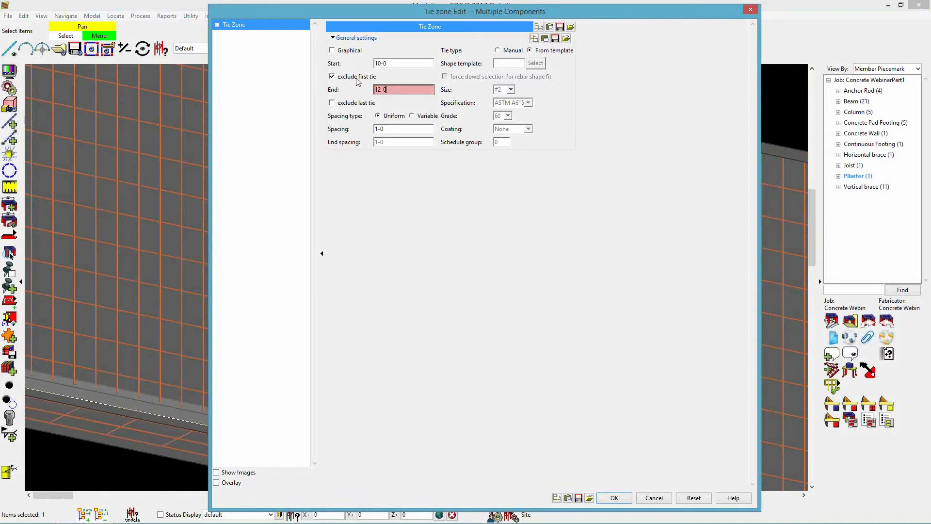
click(353, 104)
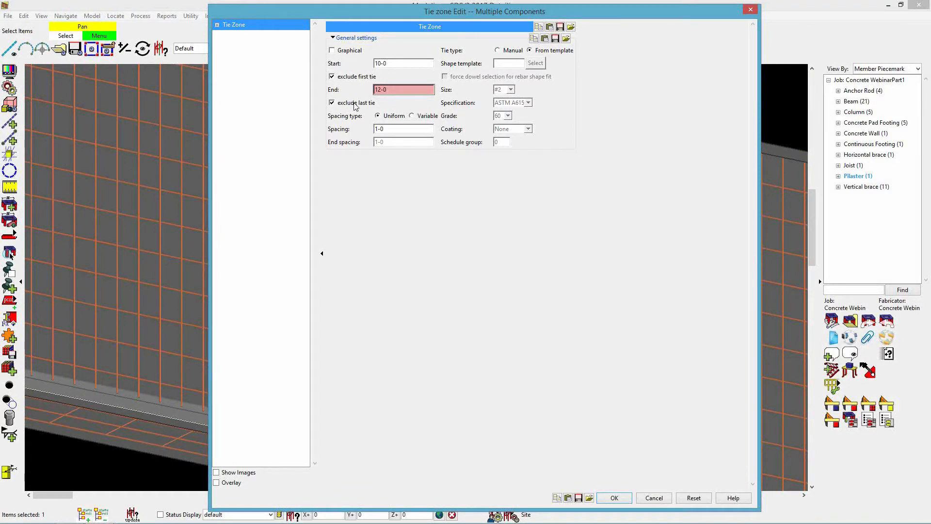
Step: Set the second tie zone's spacing to 4, apply it and deselect the pilaster
click(391, 129)
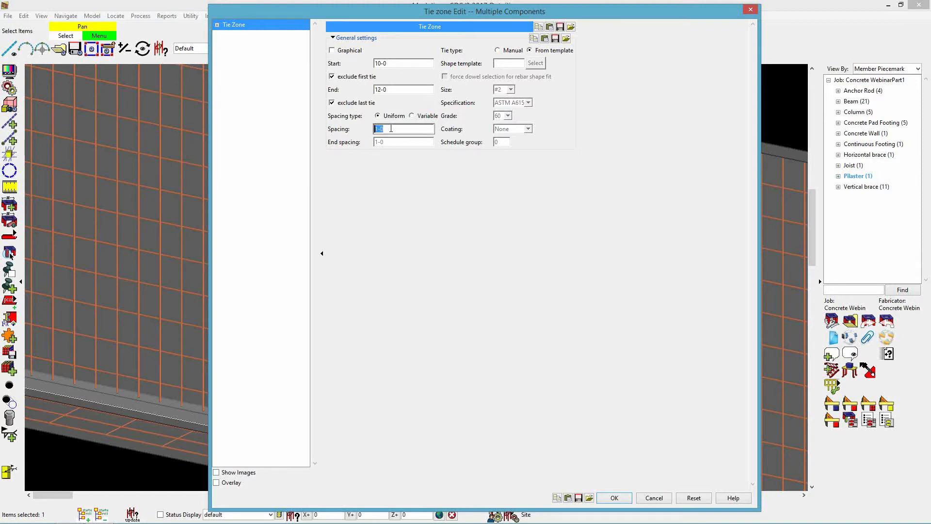
text(4)
key(Return)
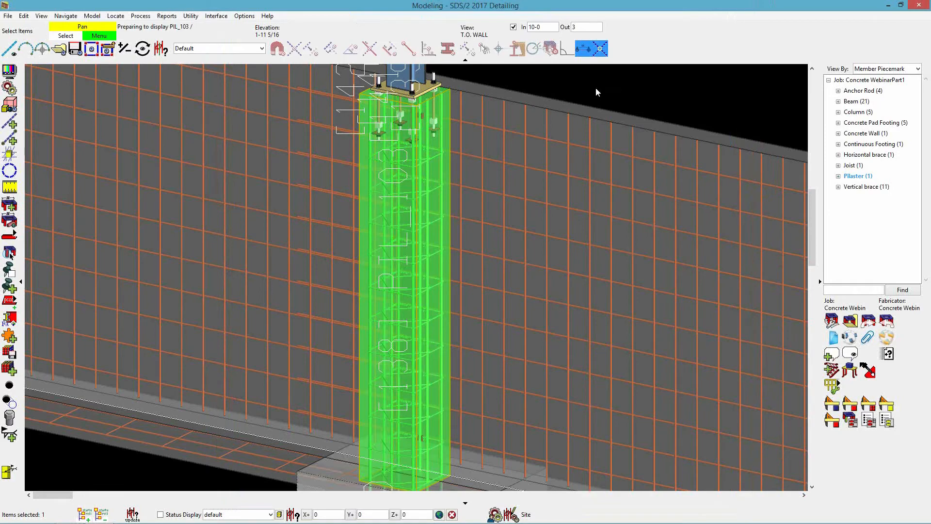
click(595, 85)
Step: Open the T.O. SLAB erection view
scroll(410, 116, up, 5)
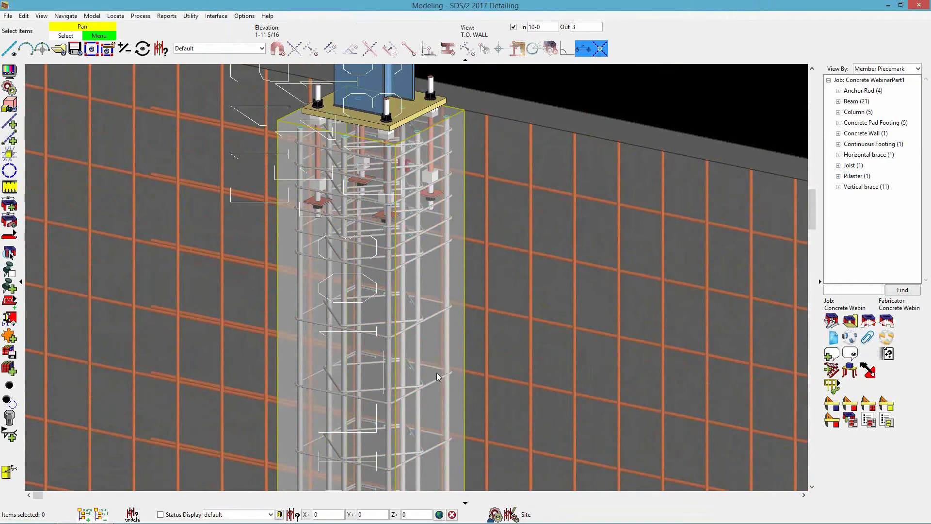
scroll(429, 287, down, 8)
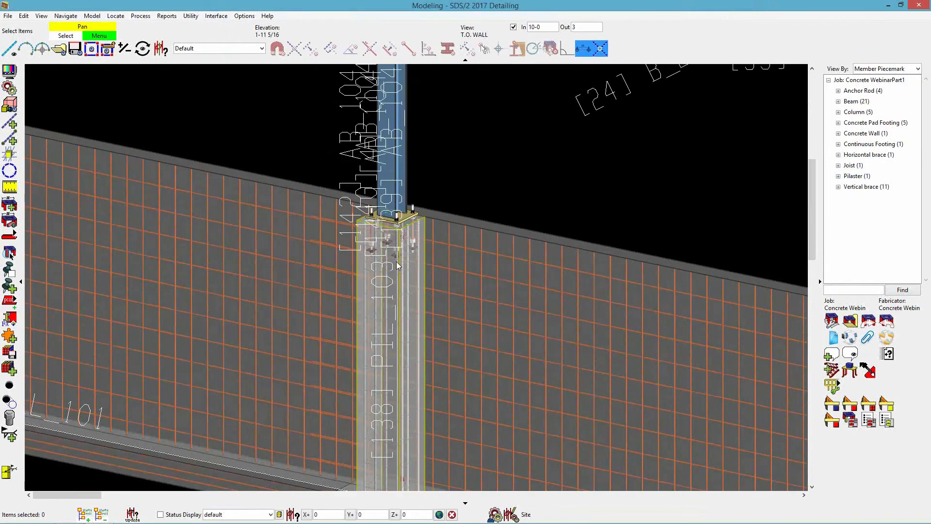
scroll(397, 261, down, 2)
scroll(395, 265, up, 1)
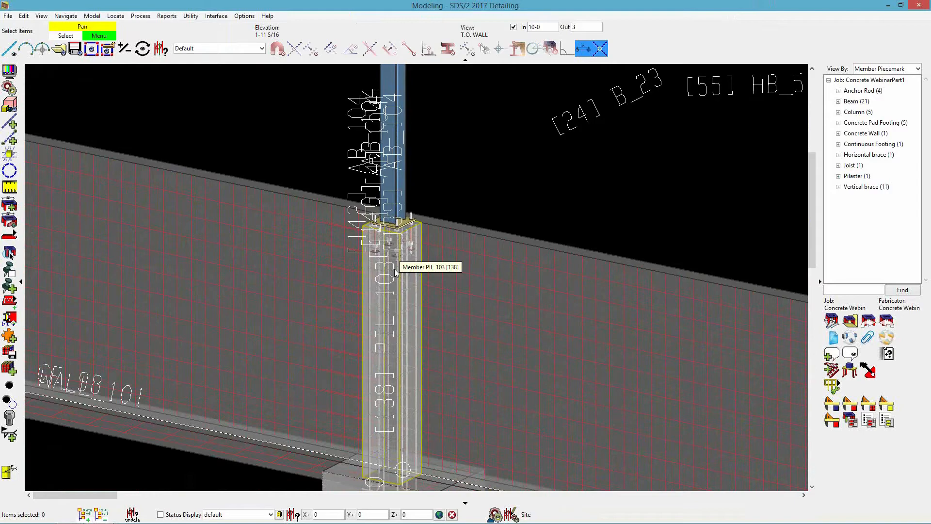
scroll(395, 268, up, 1)
scroll(488, 207, down, 3)
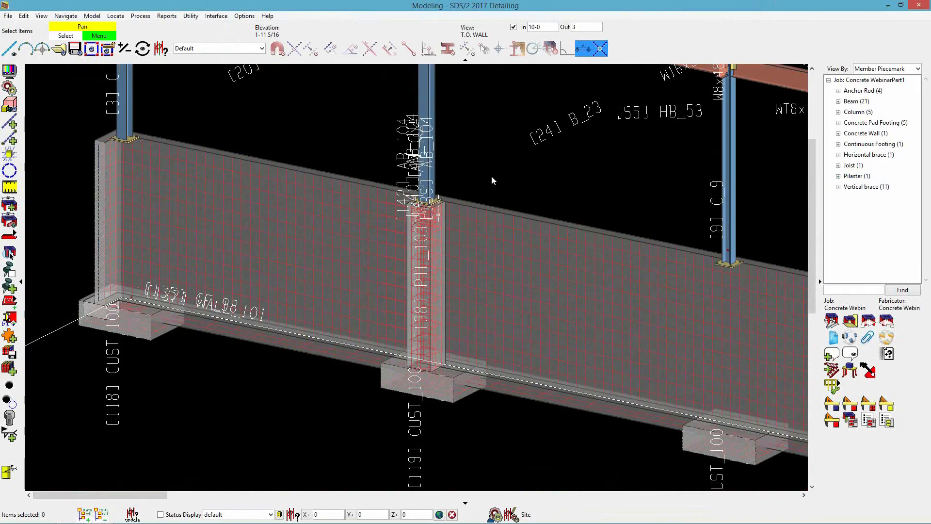
scroll(424, 176, up, 2)
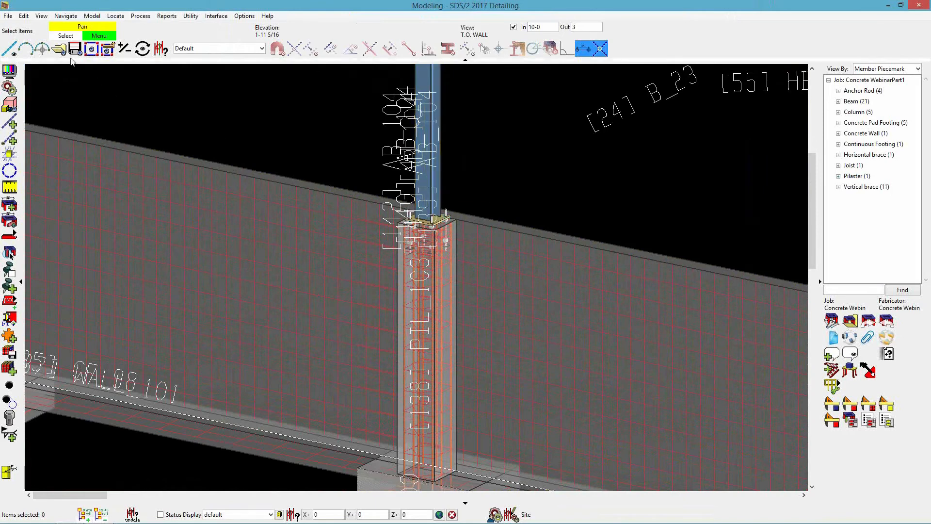
click(59, 49)
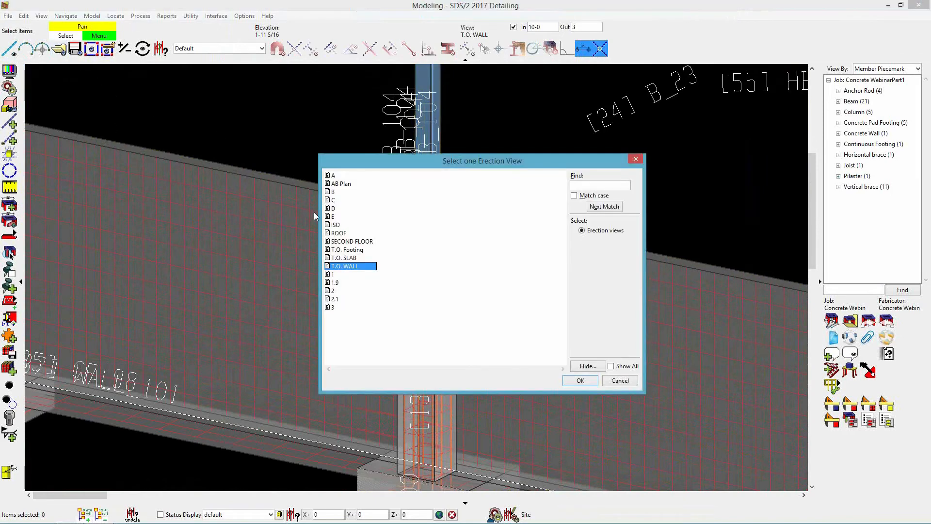
double_click(345, 257)
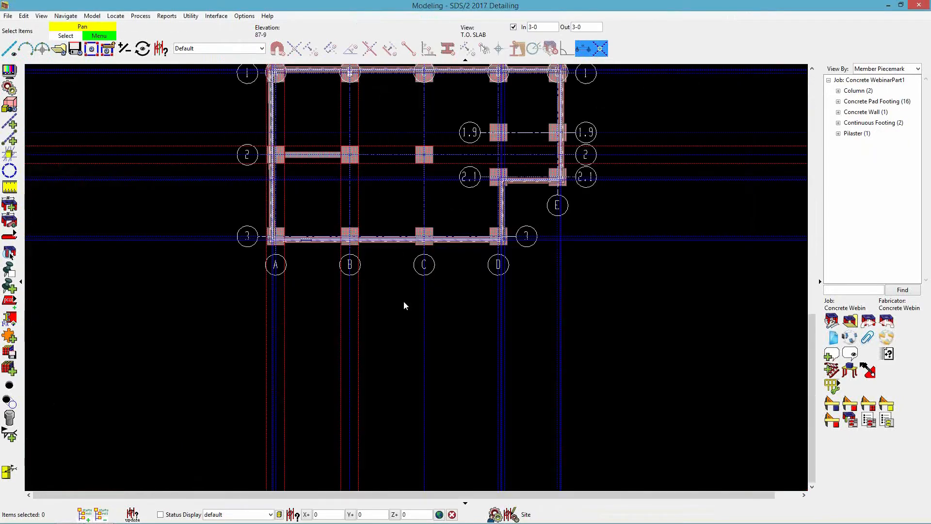
Step: Start a Concrete Slab member and locate its first corner at the construction-line intersection along the wall near grids A and 1
scroll(403, 302, down, 3)
scroll(351, 176, up, 8)
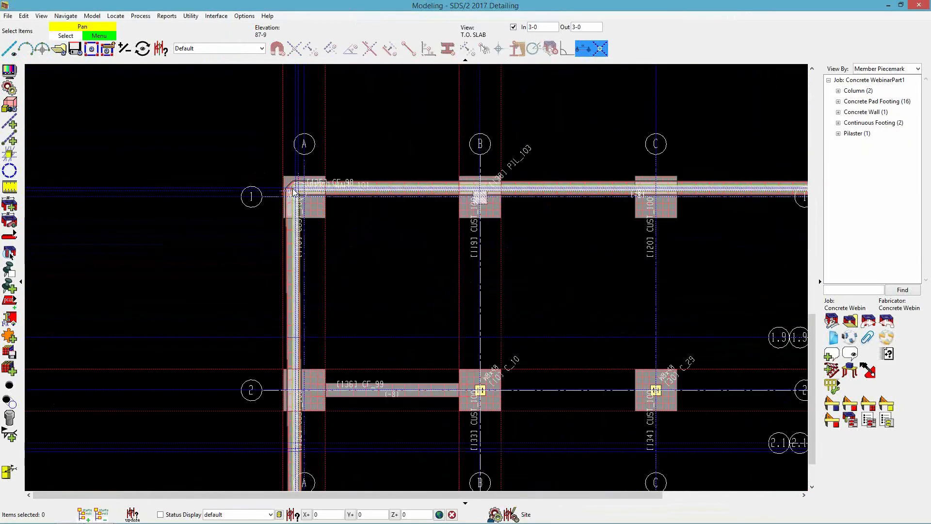
scroll(294, 190, up, 2)
key(a)
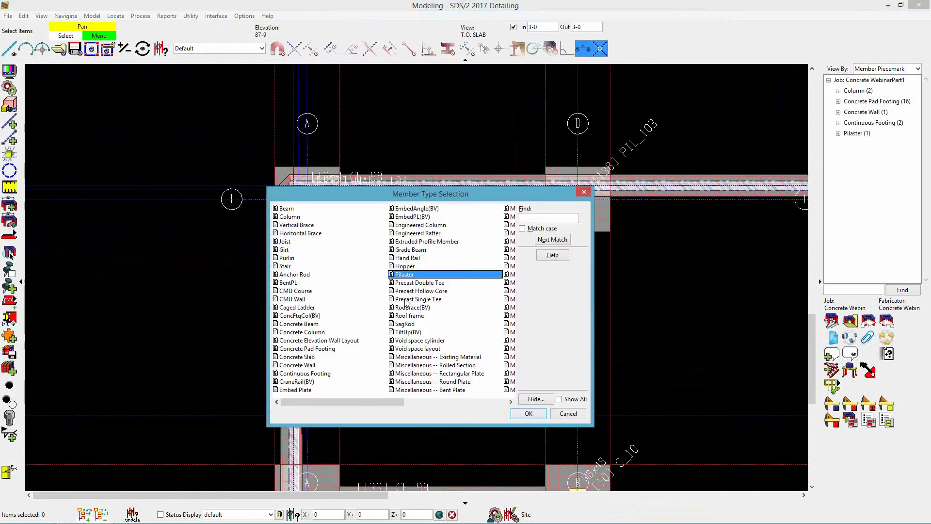
click(306, 357)
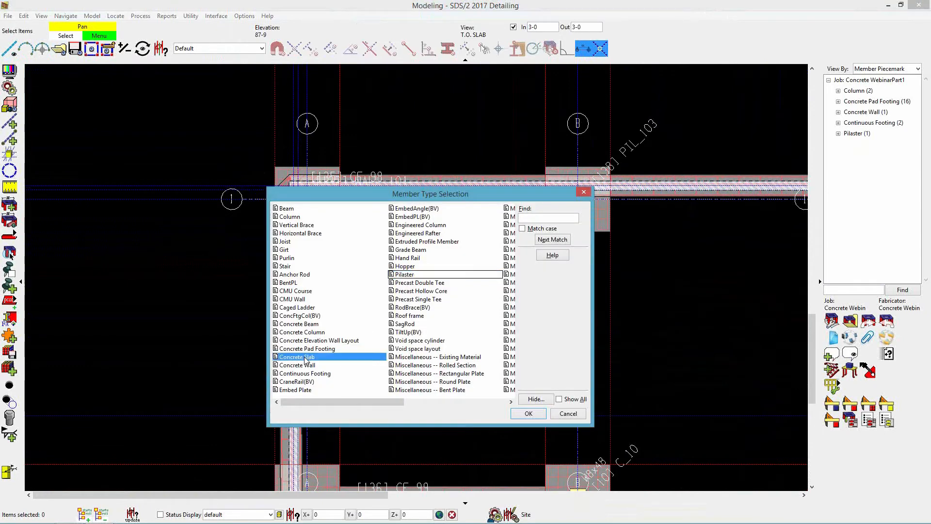
double_click(306, 358)
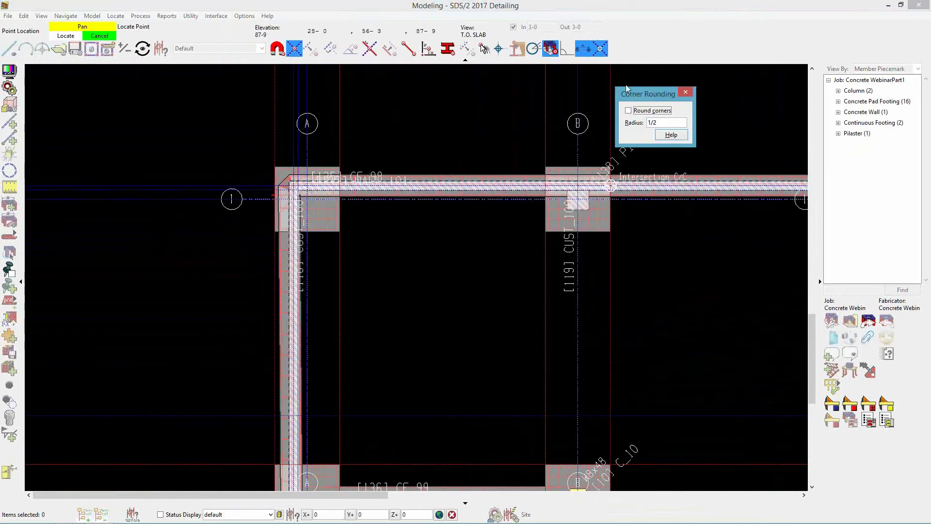
scroll(290, 187, up, 1)
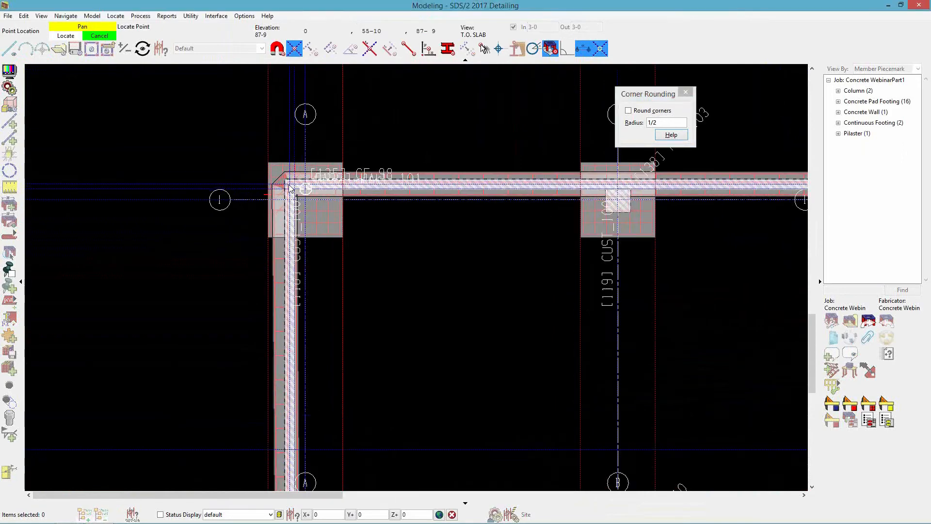
scroll(290, 187, up, 2)
scroll(301, 198, down, 5)
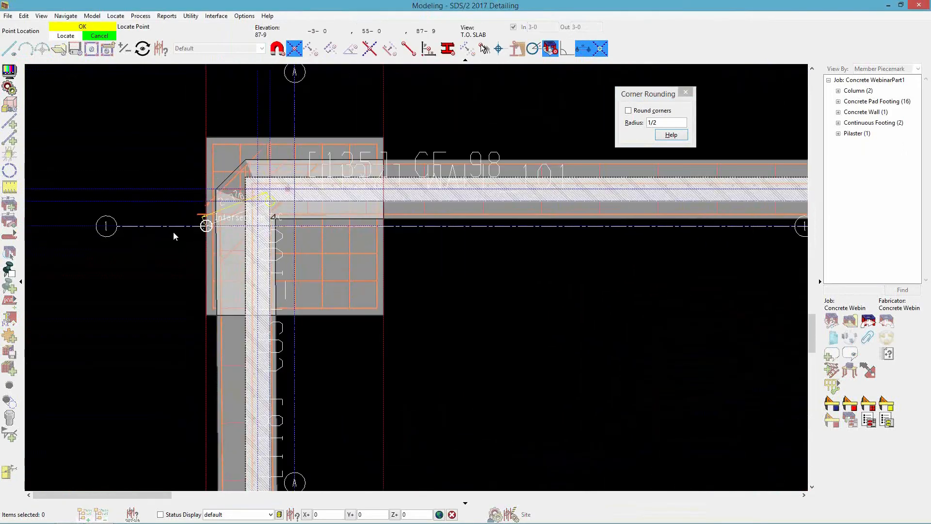
Step: Locate the slab's next corners along the wall near grid intersections E/1, E/2.1 and D/2.1
scroll(620, 239, up, 6)
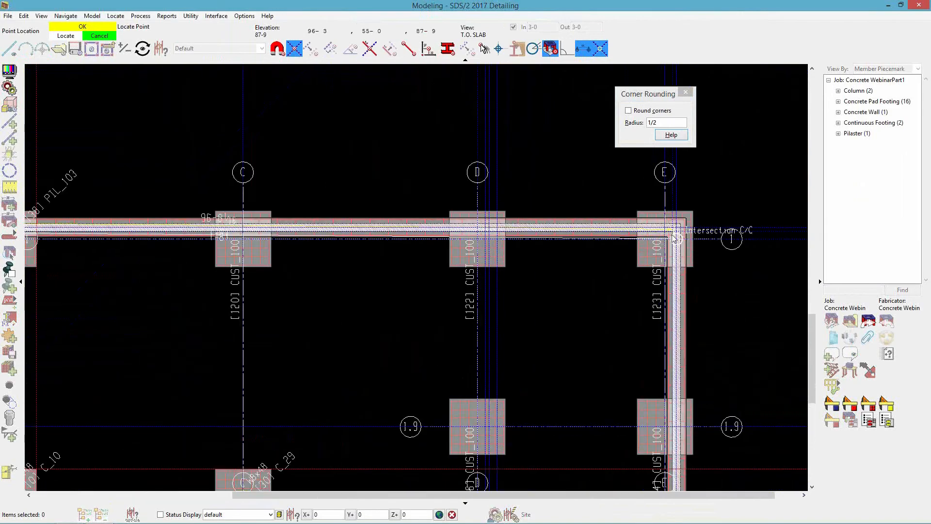
scroll(668, 234, down, 4)
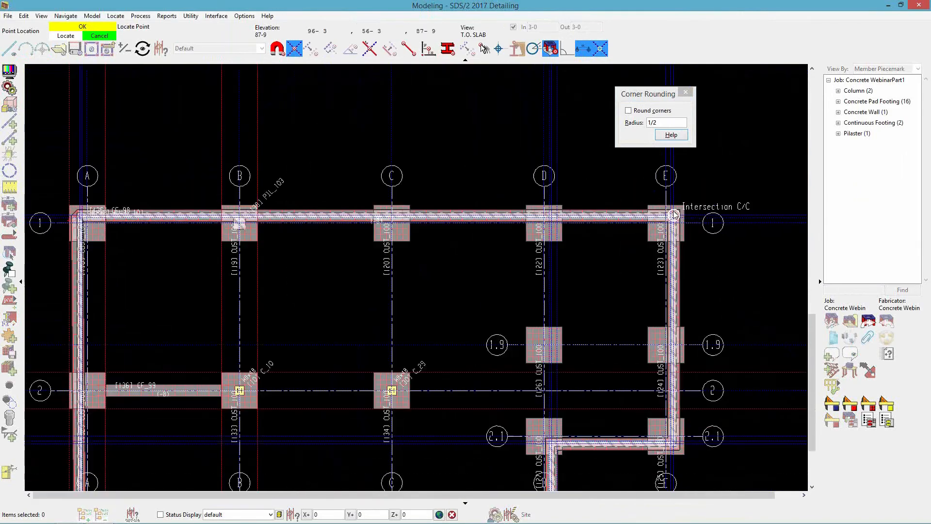
scroll(676, 402, up, 4)
scroll(675, 401, up, 2)
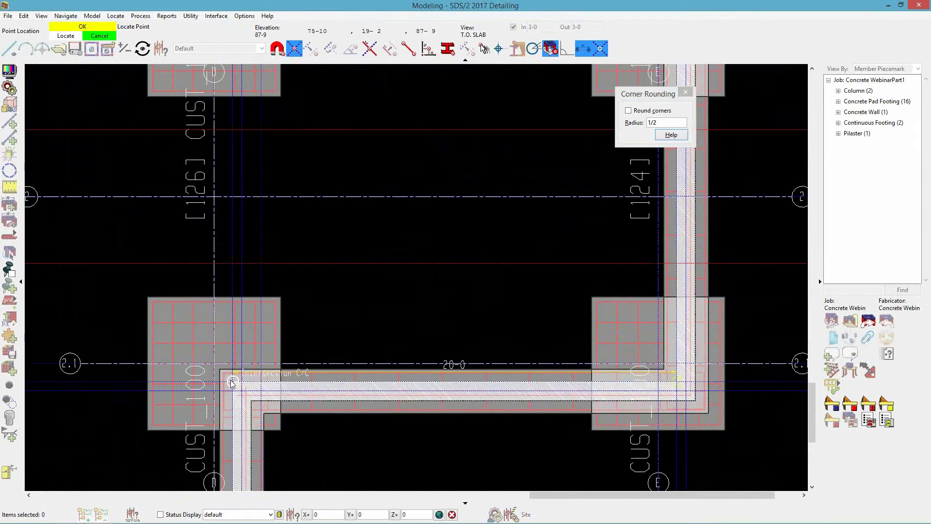
Step: Locate the slab corners near grid intersections D/3 and A/3 and close the outline at the starting corner near A/1
scroll(283, 350, down, 5)
scroll(329, 369, up, 5)
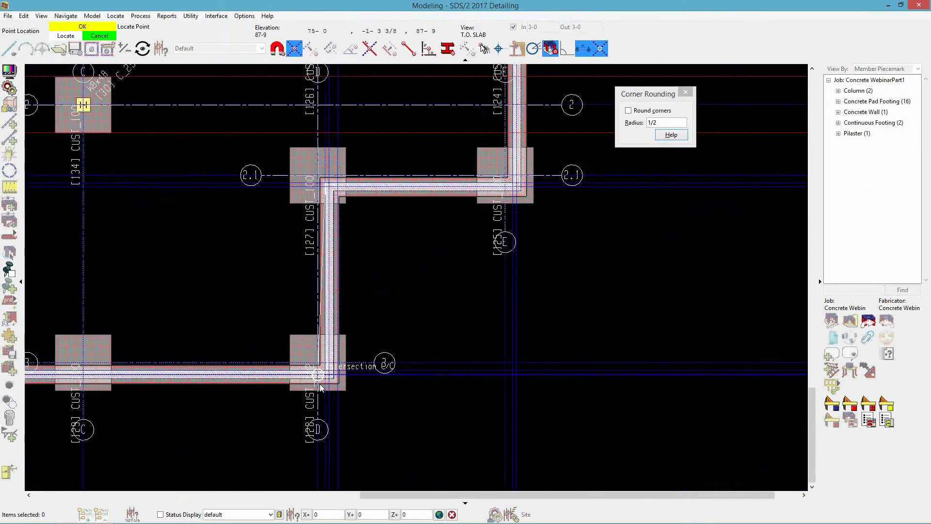
scroll(329, 363, down, 5)
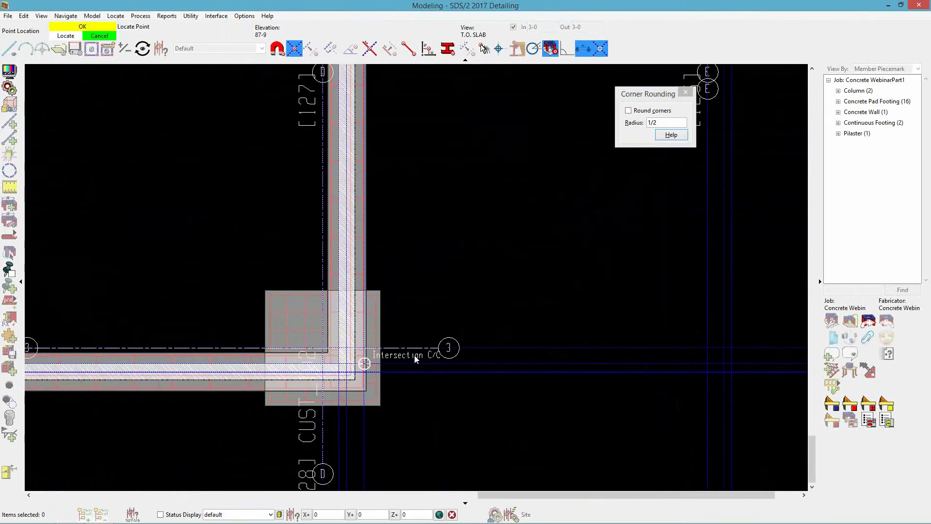
scroll(221, 371, up, 5)
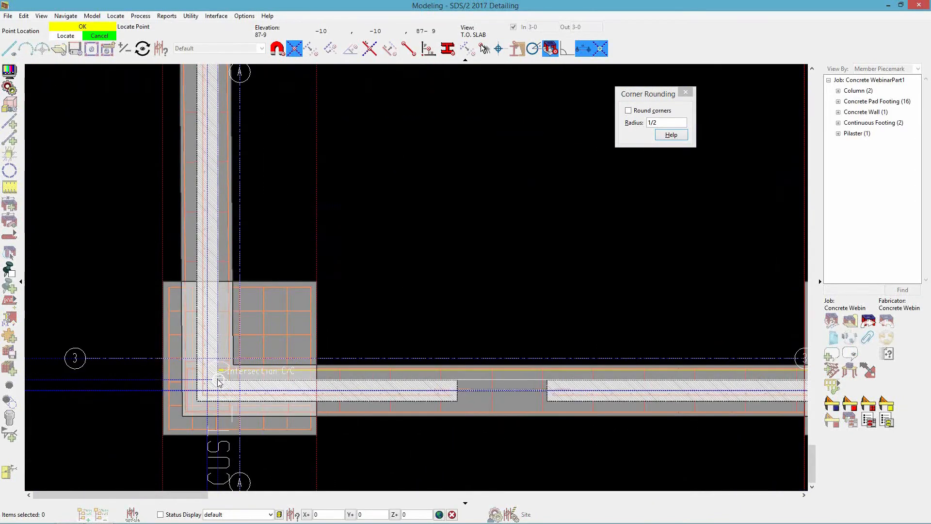
scroll(222, 384, down, 5)
scroll(242, 412, down, 1)
scroll(238, 214, up, 5)
scroll(237, 214, up, 4)
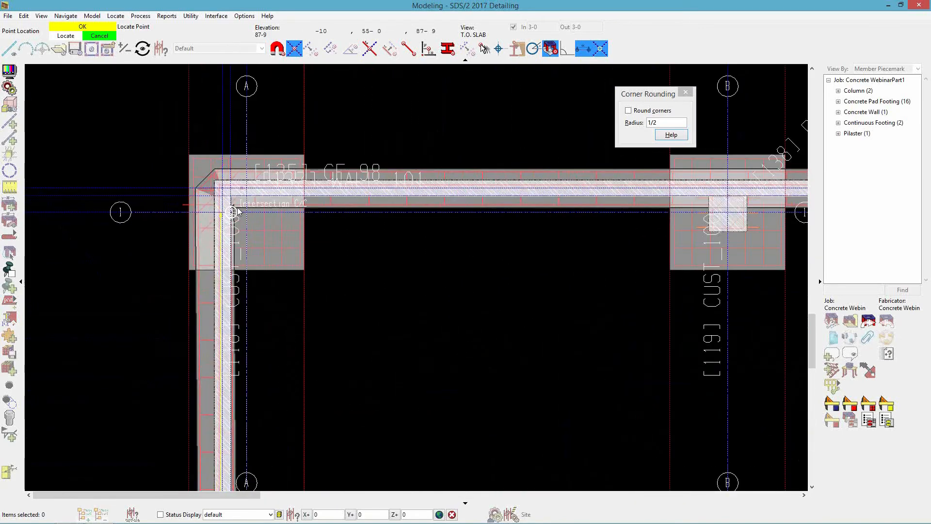
click(234, 196)
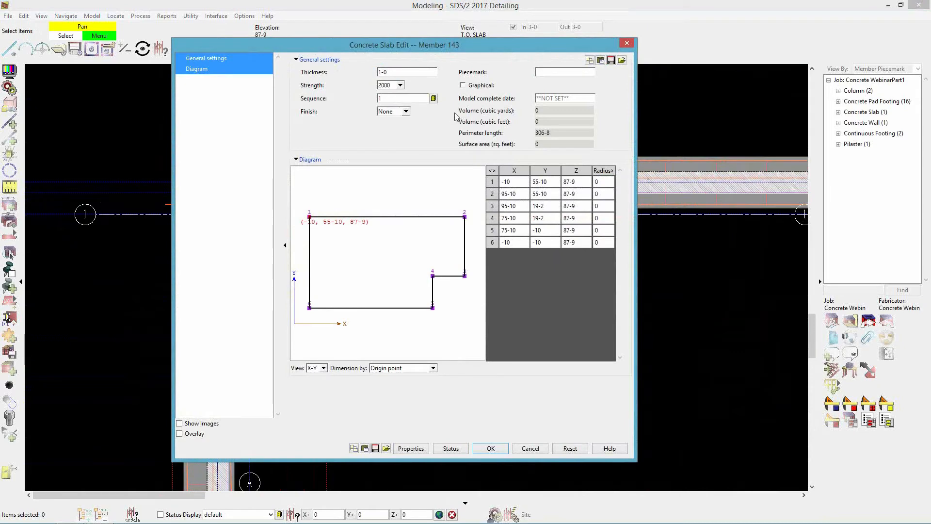
Step: Set the concrete slab's thickness to 8 and strength to 3500, and accept the slab settings
click(399, 72)
double_click(387, 73)
text(8)
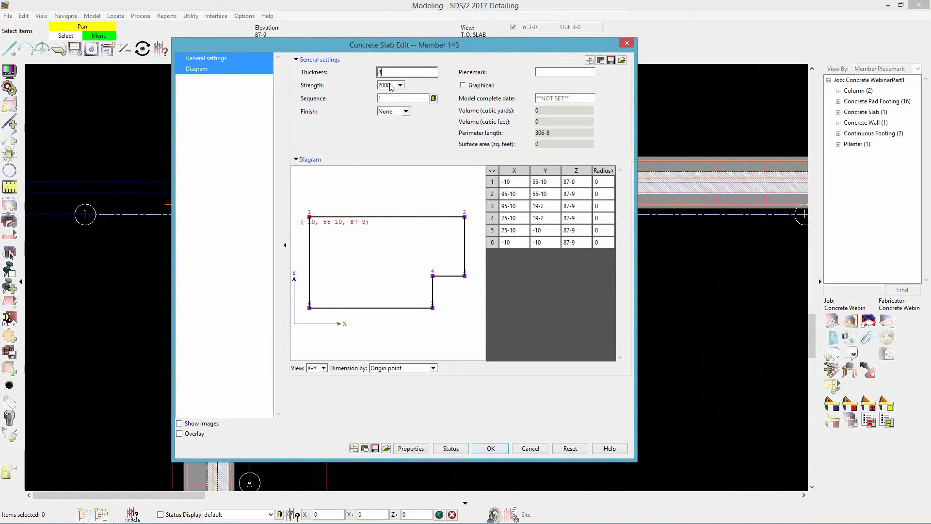
click(398, 85)
click(393, 119)
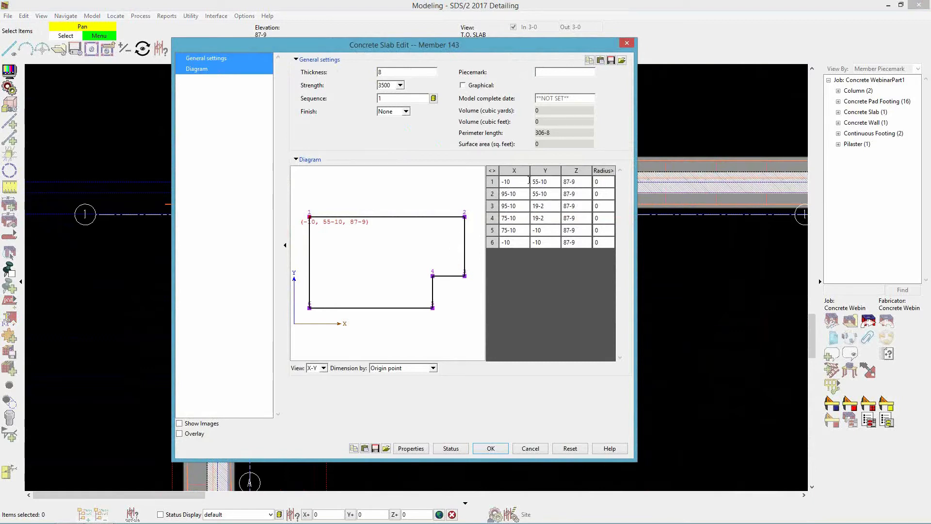
click(582, 181)
click(490, 448)
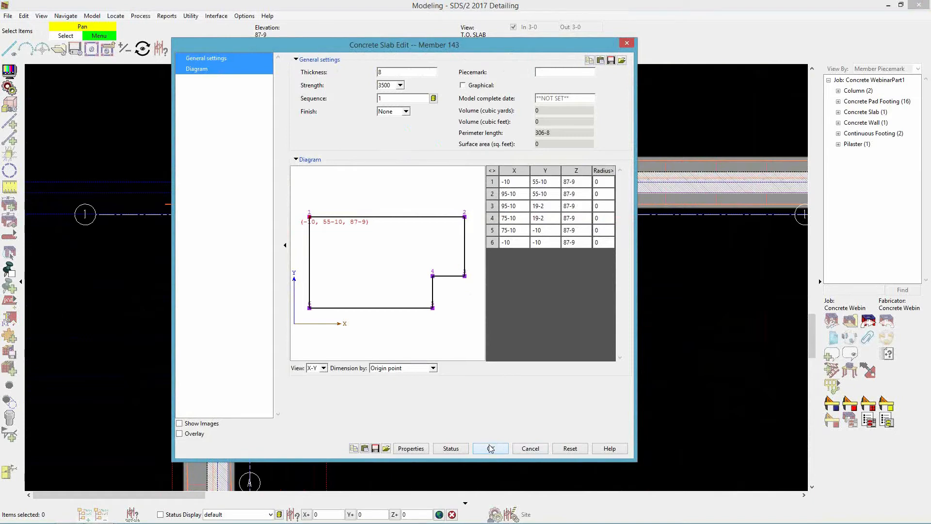
right_click(507, 119)
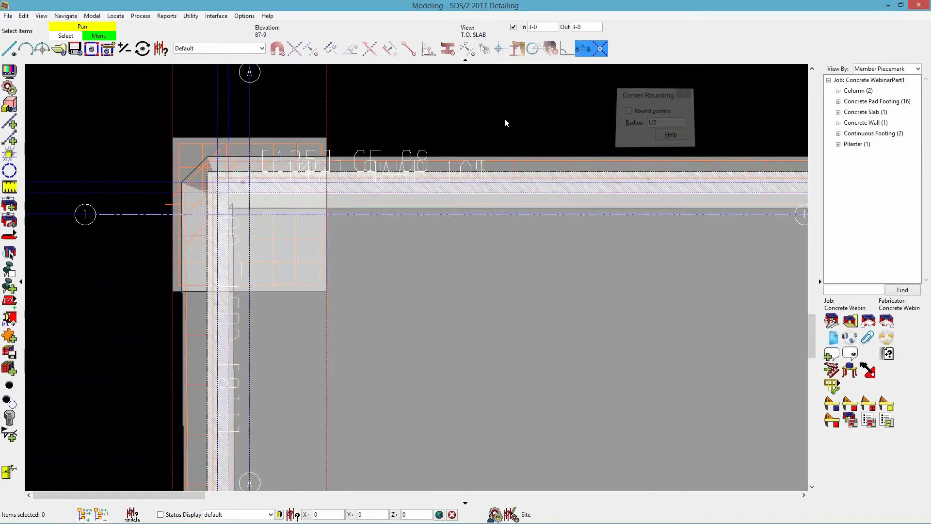
Step: Add a Rebar System component to the concrete slab, with its reference point at grid intersection B/1 and its direction along grid line 1
scroll(240, 256, down, 3)
scroll(316, 364, up, 2)
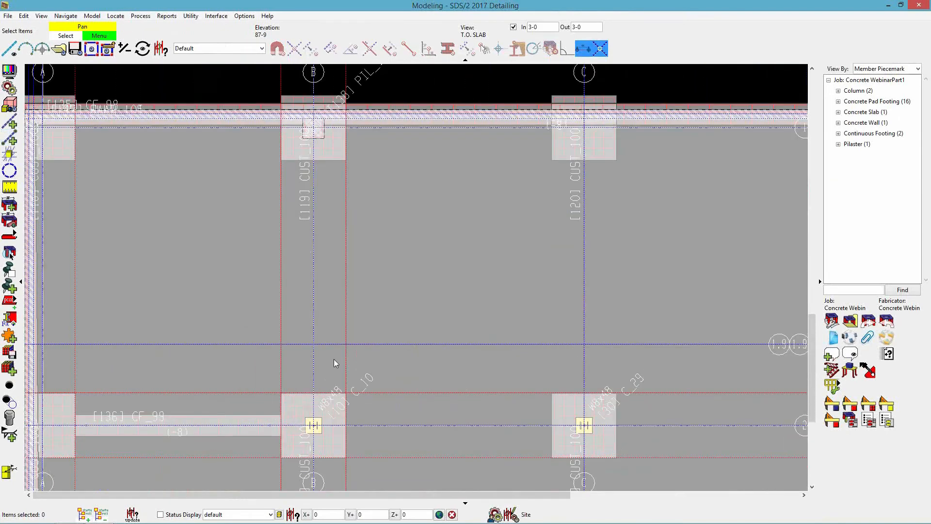
scroll(395, 333, up, 1)
scroll(410, 328, down, 1)
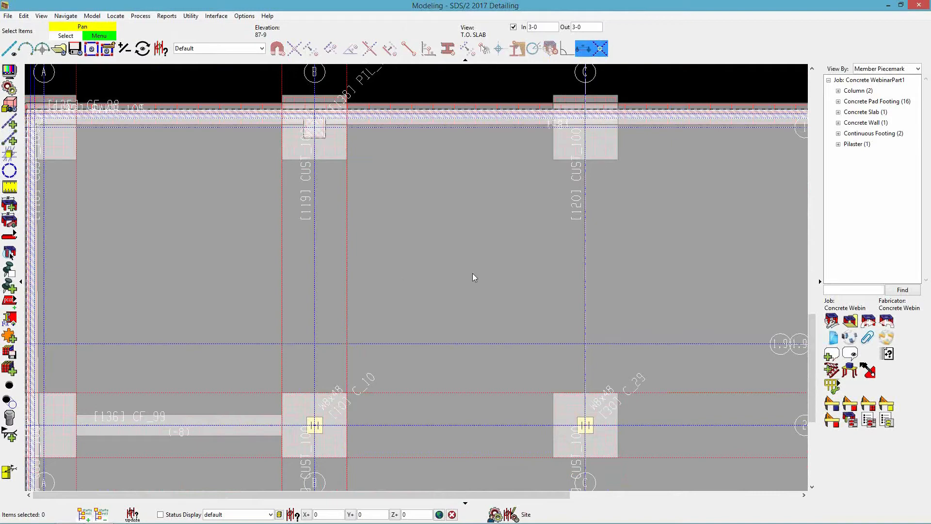
click(411, 294)
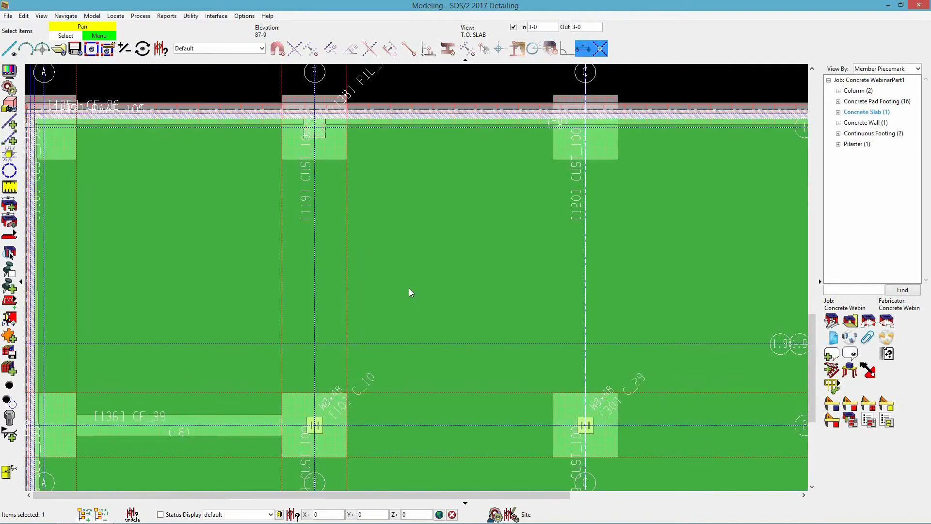
scroll(625, 339, down, 2)
scroll(448, 194, up, 1)
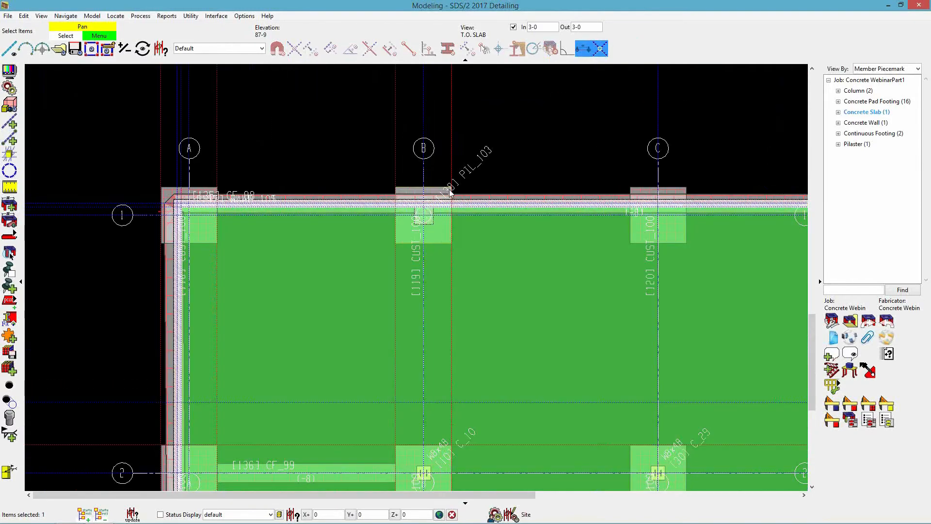
scroll(449, 193, up, 2)
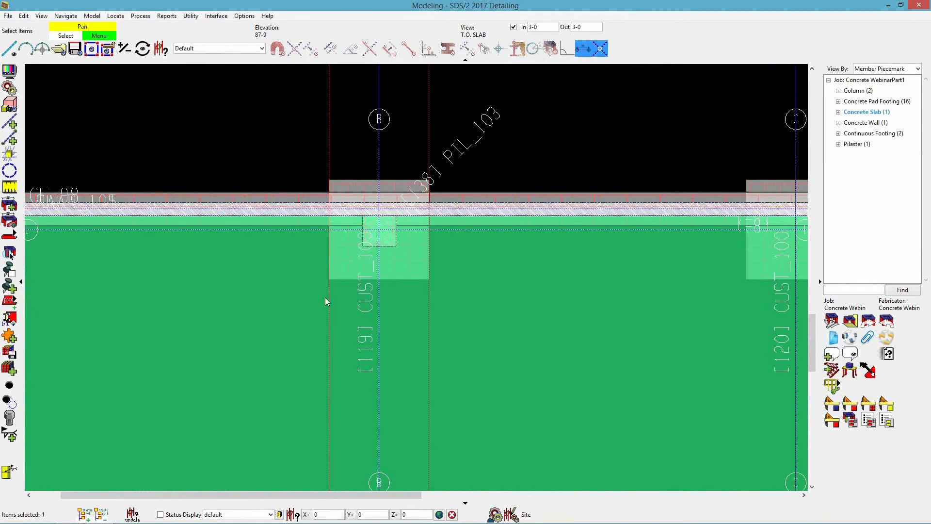
click(9, 335)
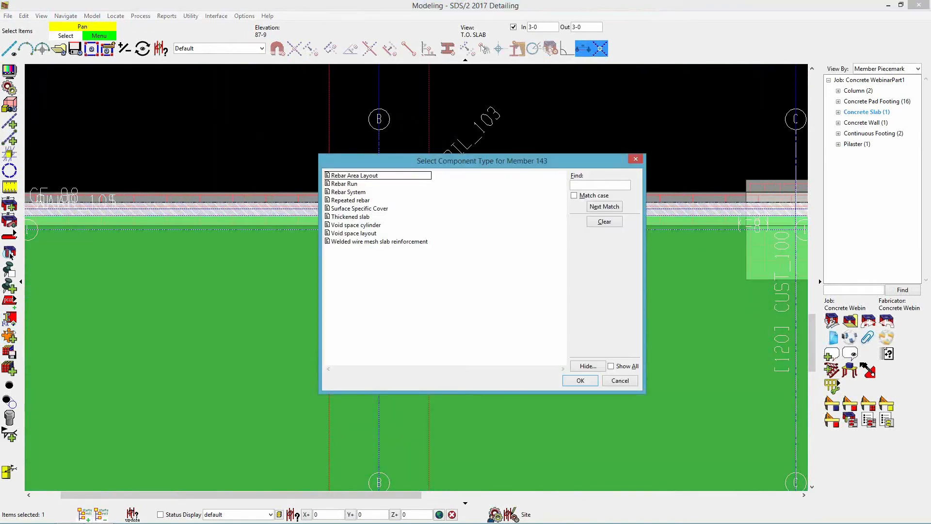
click(357, 192)
click(577, 383)
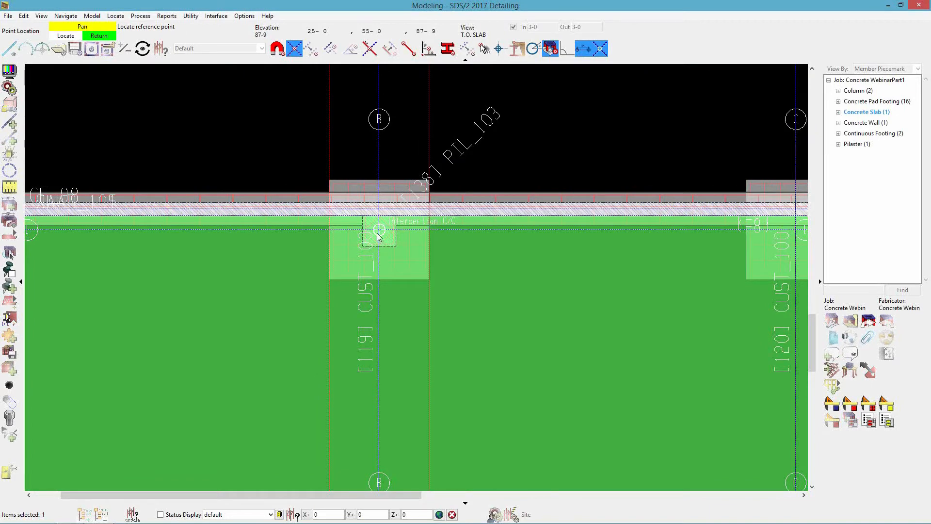
click(379, 235)
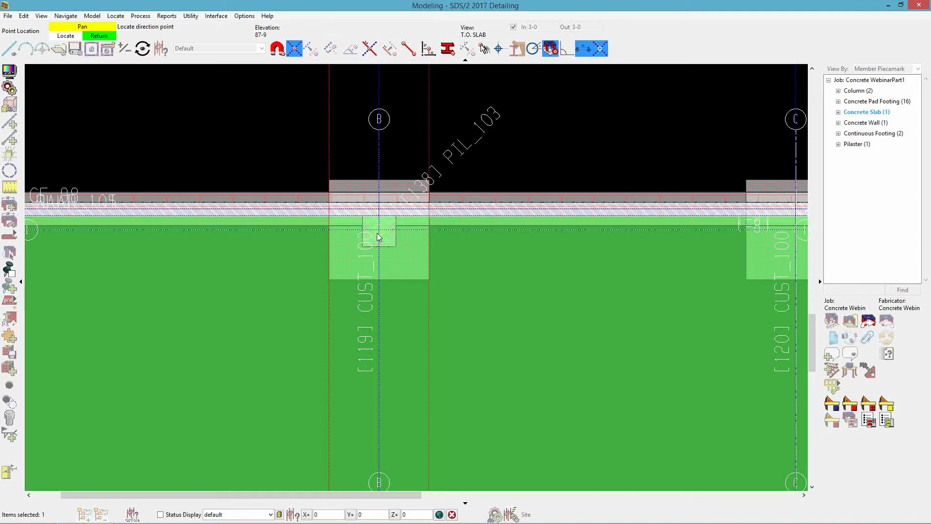
click(428, 230)
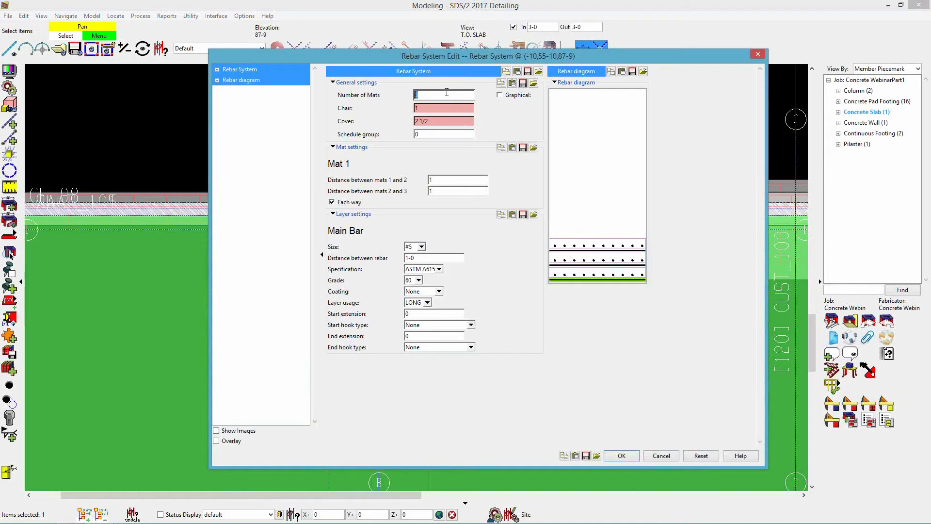
Step: Set the slab's rebar system to 1 mat with a chair of 2 and a cover of 1 1/2
text(3)
key(Tab)
text(2)
key(Tab)
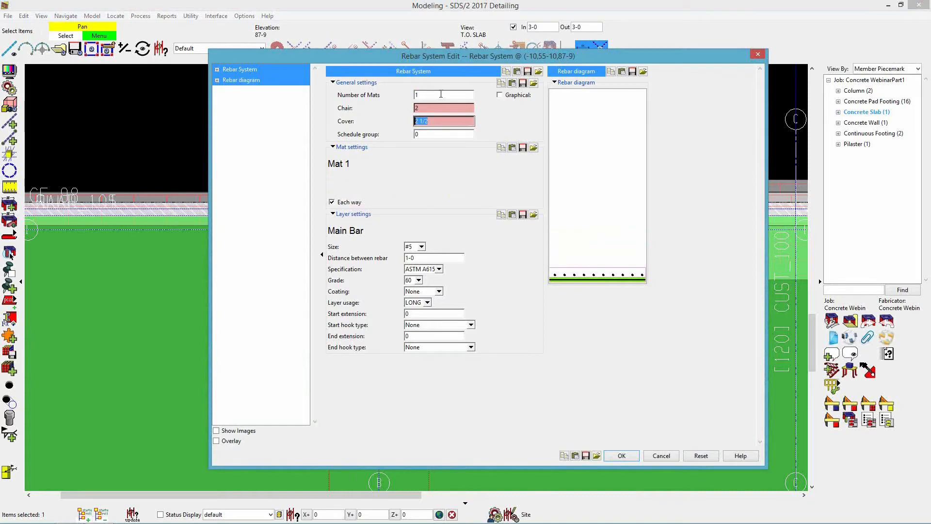
text(1)
key(Tab)
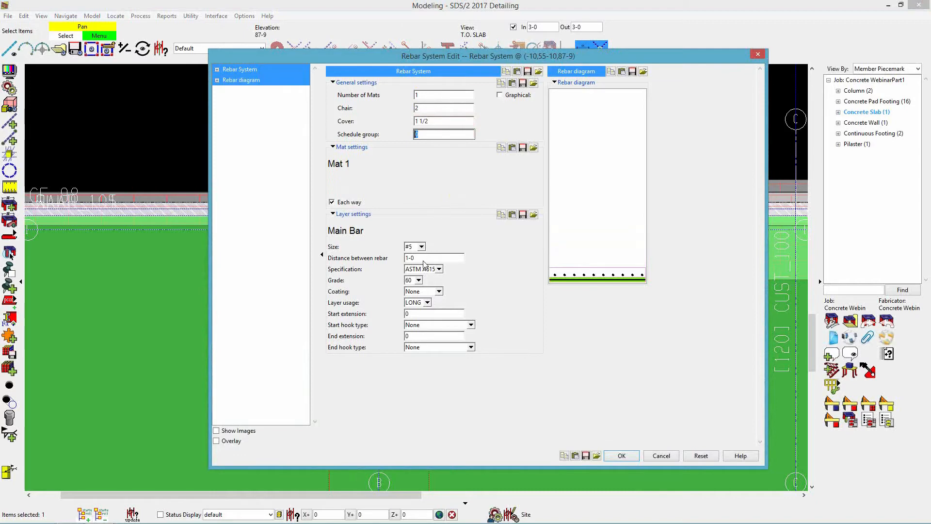
Step: Set the secondary bar's distance between rebar to 1-0, apply the rebar system and deselect the slab
click(575, 273)
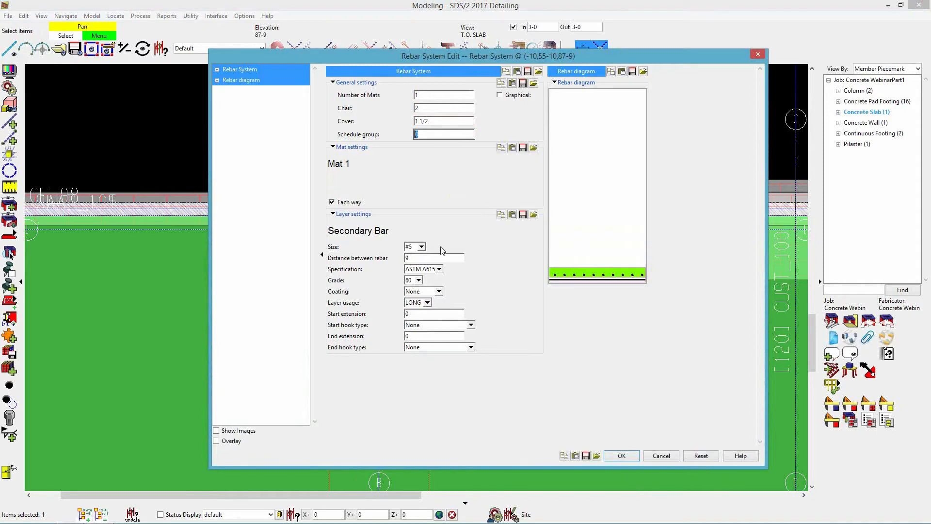
click(414, 258)
text(1-0)
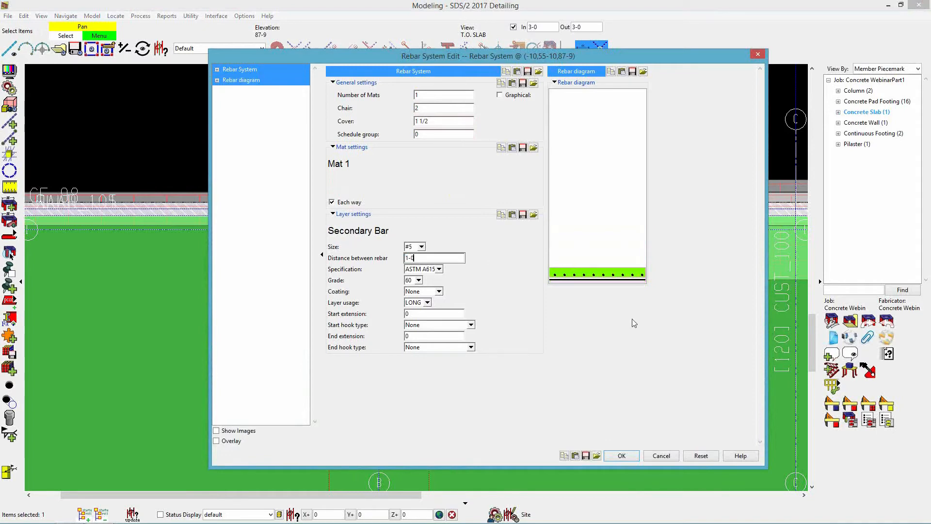
click(620, 457)
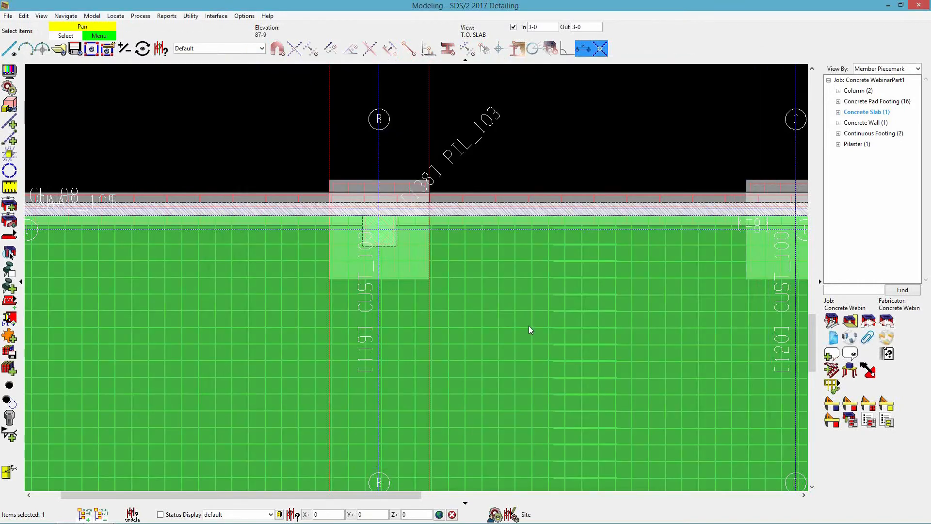
click(549, 155)
scroll(572, 275, up, 4)
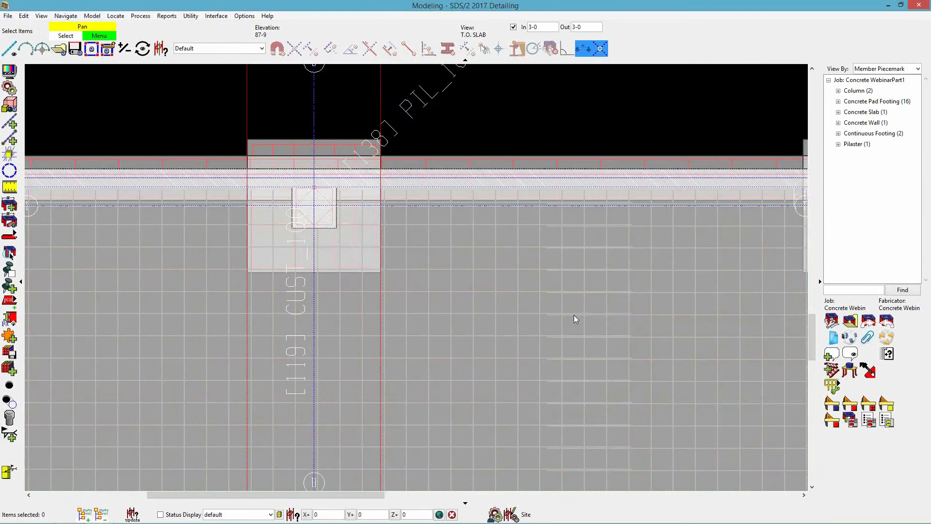
scroll(671, 313, down, 5)
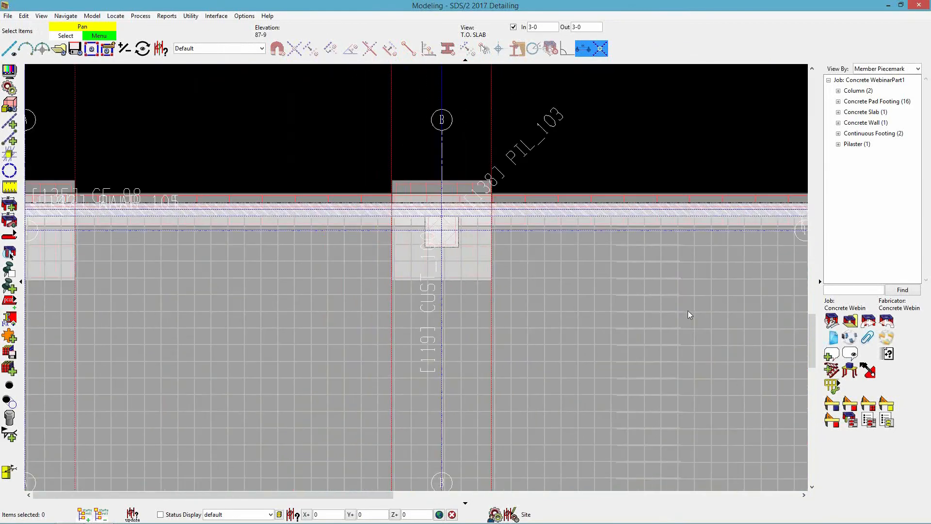
scroll(515, 316, down, 2)
scroll(555, 359, up, 8)
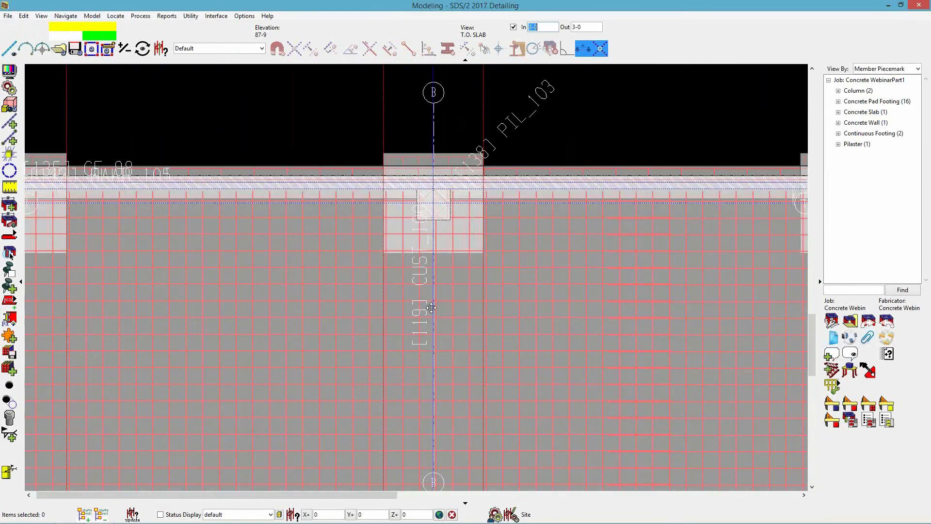
Step: Open the T.O. WALL erection view and set its outward view depth to 0
scroll(335, 193, down, 3)
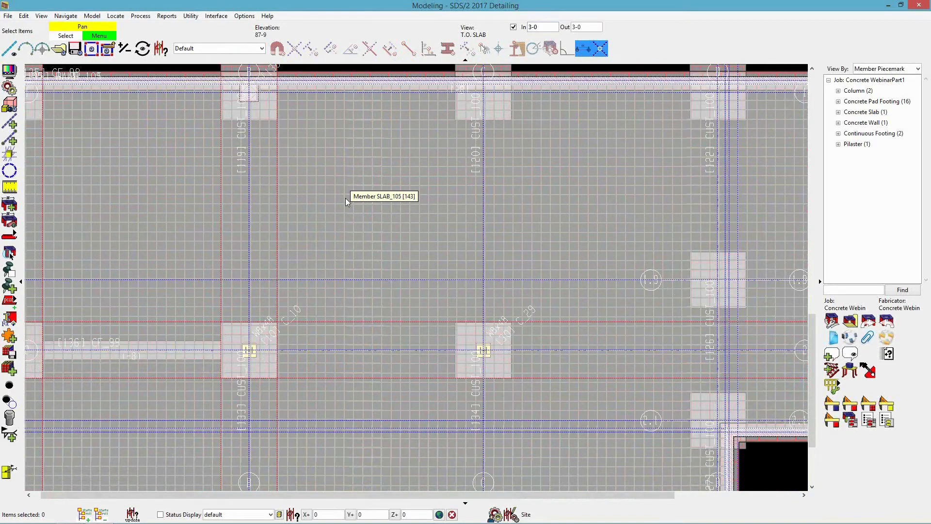
scroll(450, 209, down, 3)
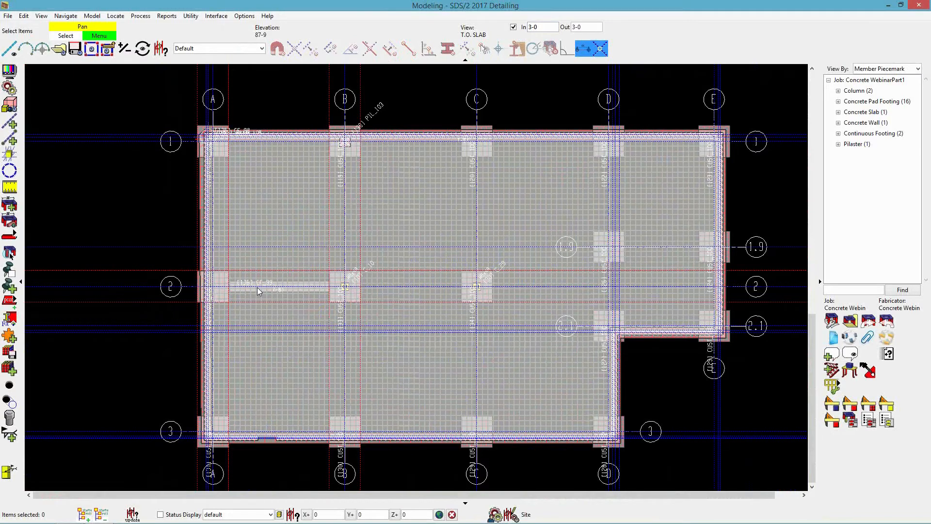
scroll(257, 289, up, 1)
click(91, 49)
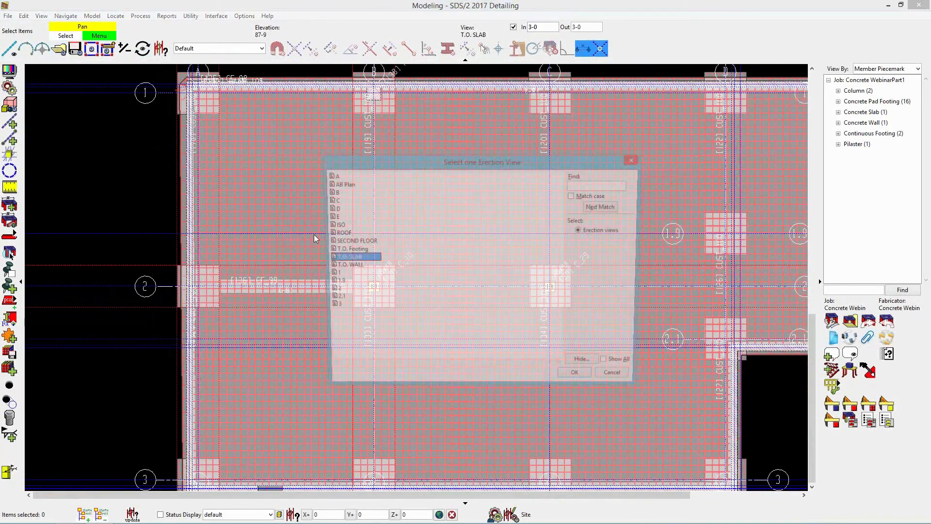
double_click(344, 266)
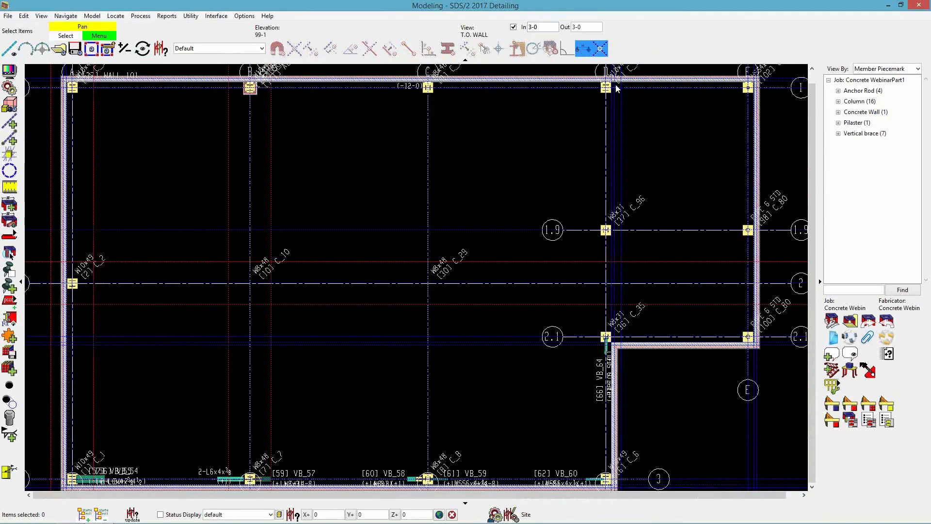
double_click(590, 27)
text(0)
key(Return)
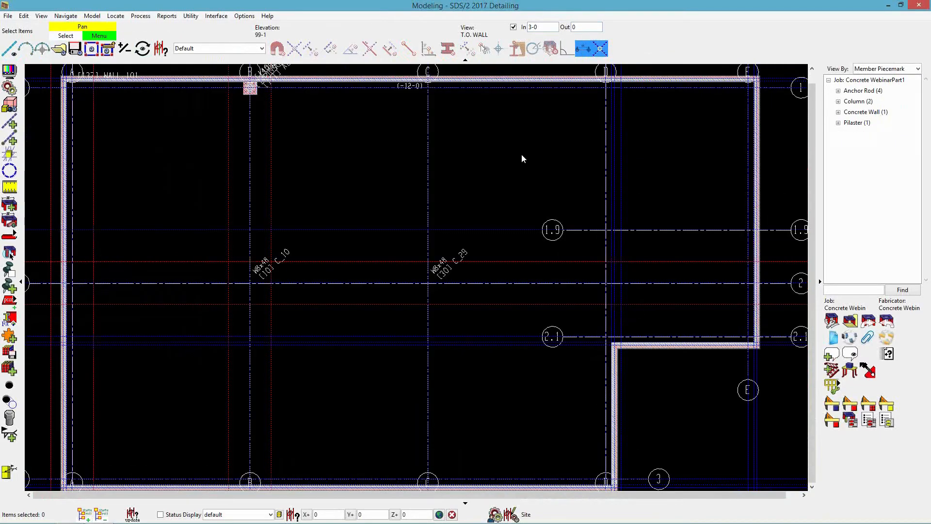
Step: Add a beam along grid line 2 from the concrete wall near grid A to the column at grid intersection B/2
scroll(92, 283, up, 1)
mouse_move(92, 282)
middle_down()
mouse_move(229, 284)
mouse_move(249, 312)
middle_up()
scroll(250, 312, up, 1)
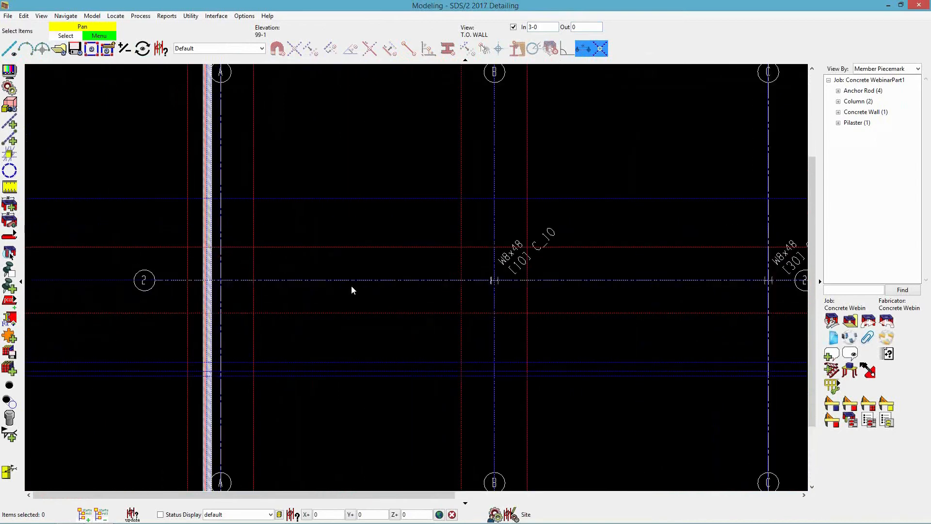
scroll(351, 285, up, 1)
scroll(304, 288, up, 1)
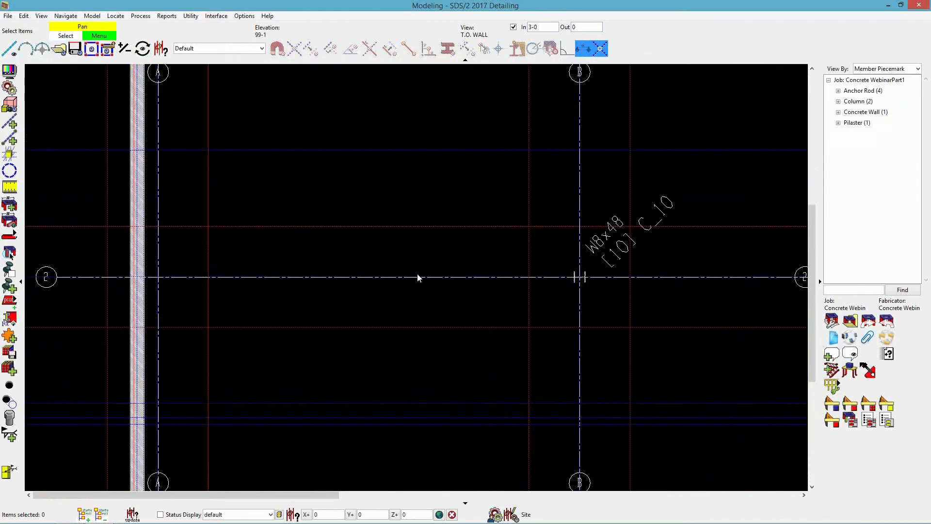
key(a)
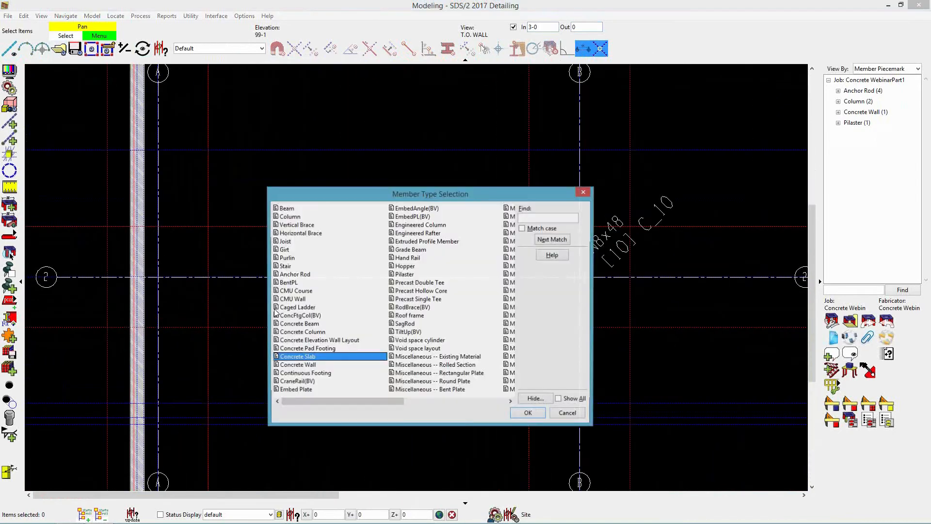
click(523, 412)
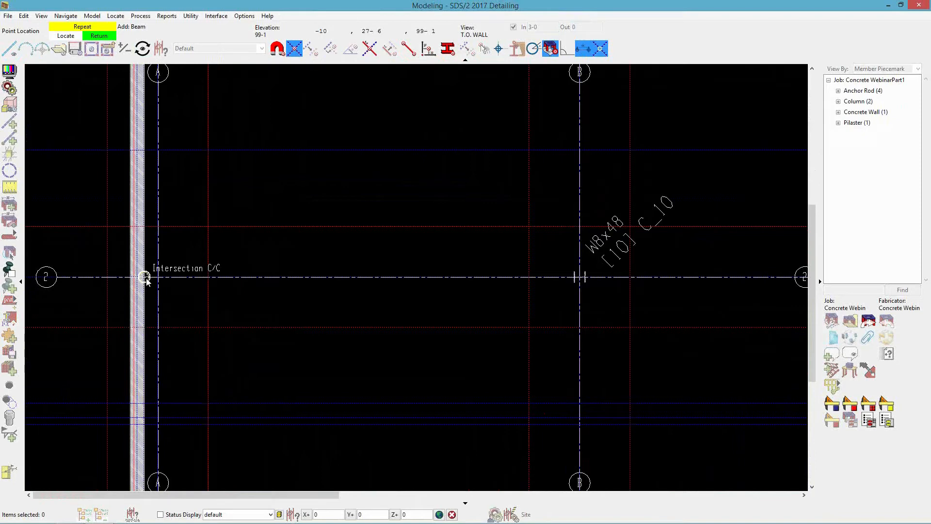
scroll(146, 280, up, 1)
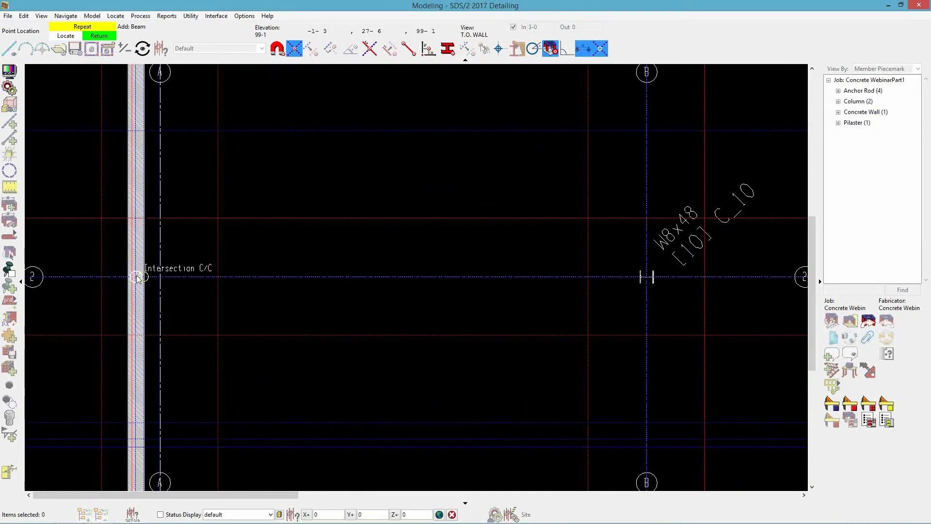
click(136, 277)
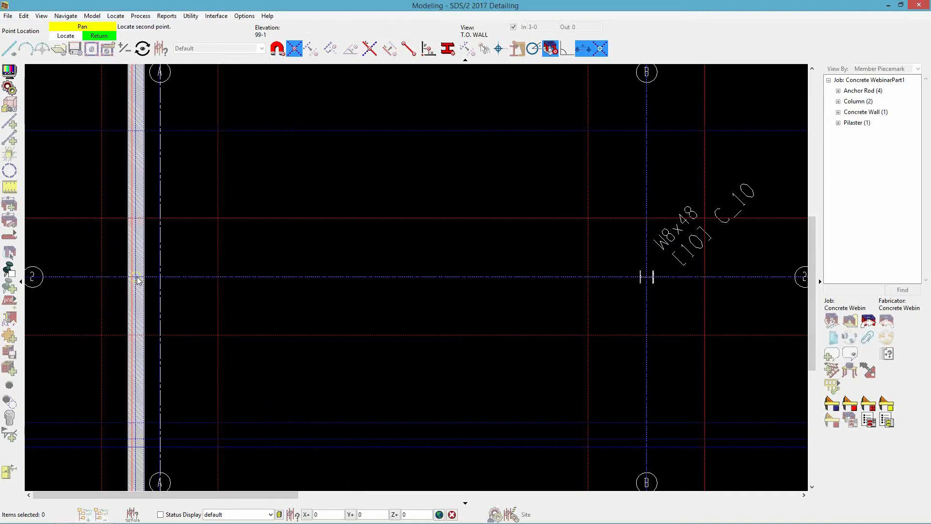
click(651, 277)
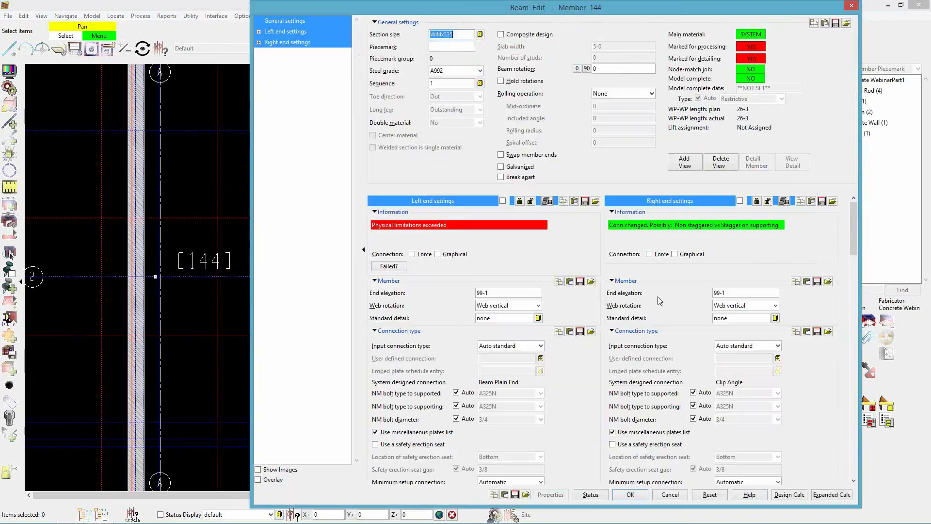
Step: Set the beam's section size to W12x58 and its left end input connection type to Shear
text(w12x58)
key(Tab)
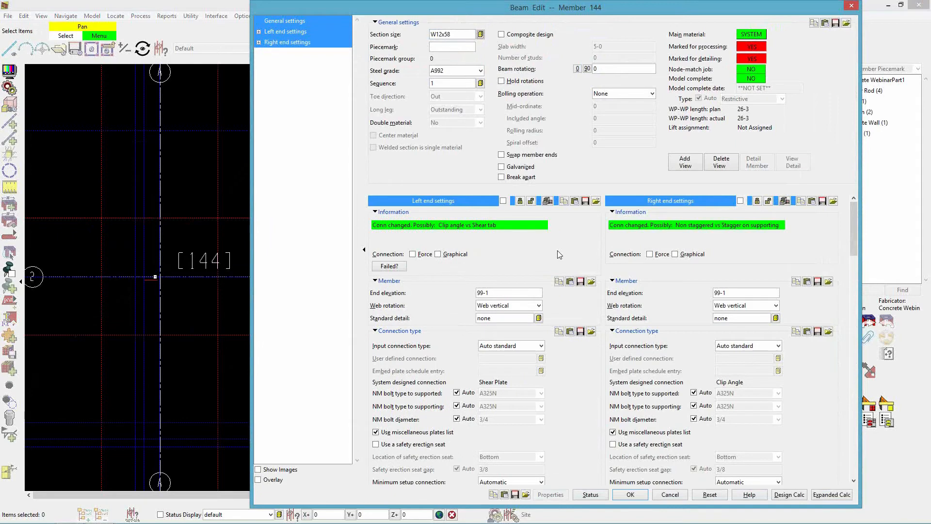
click(540, 346)
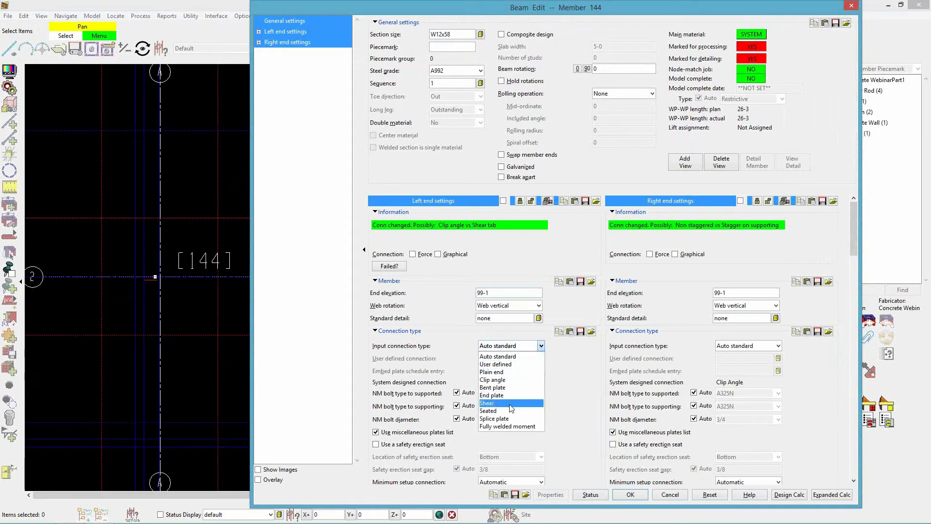
click(490, 403)
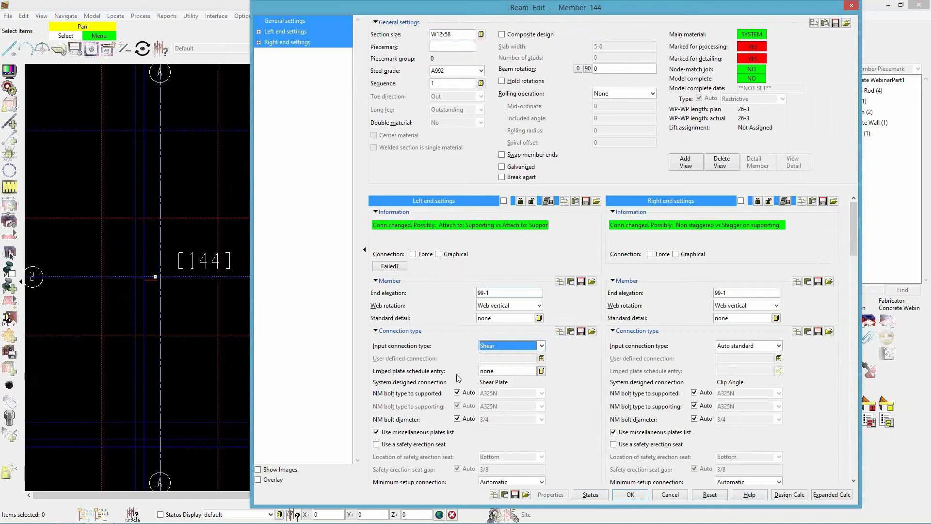
Step: Assign embed plate schedule entry em1 to the beam's left end and accept the beam settings
click(541, 371)
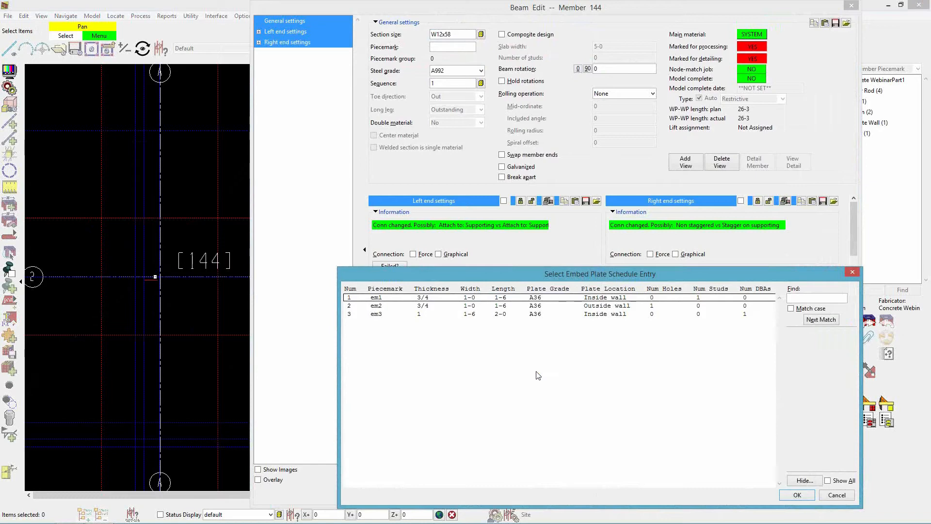
click(389, 300)
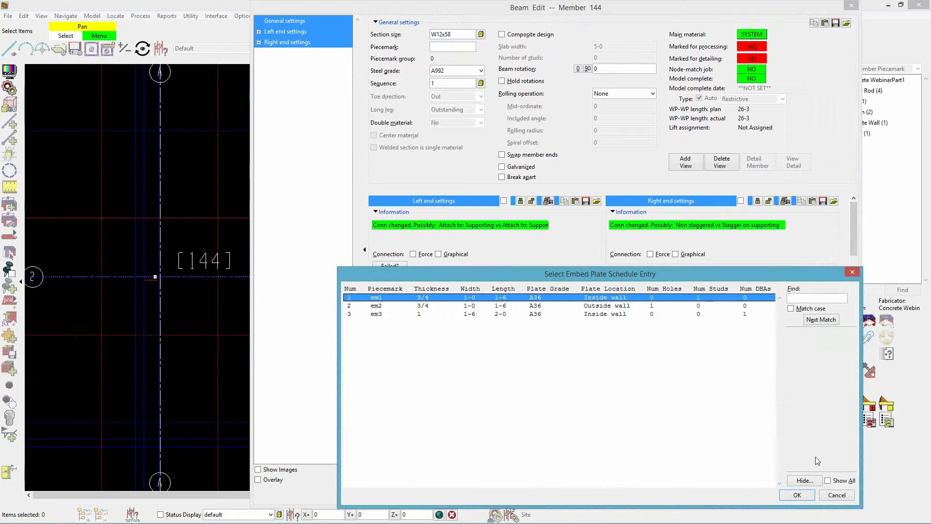
click(797, 495)
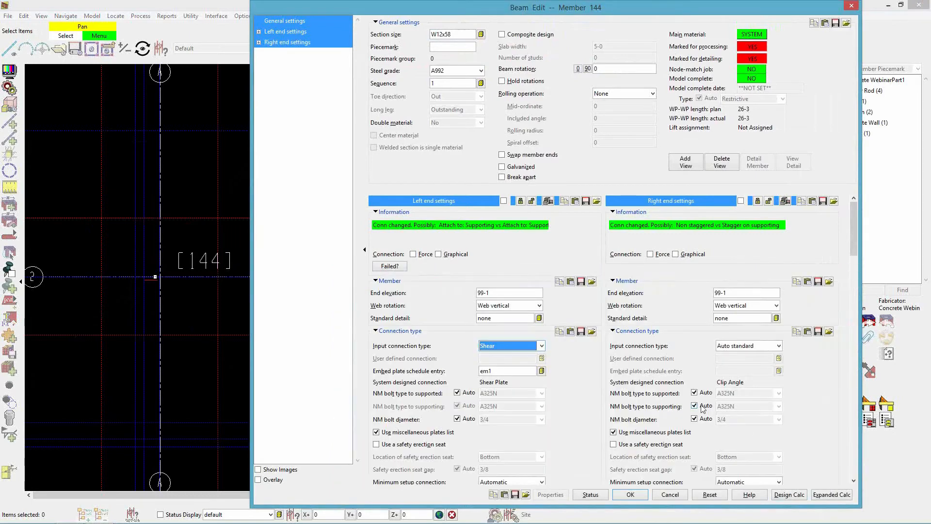
click(627, 496)
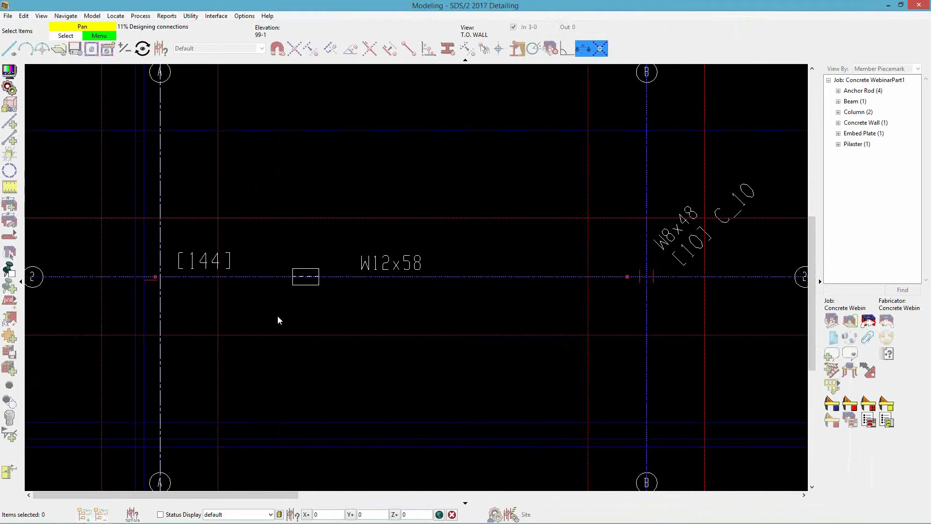
right_click(305, 329)
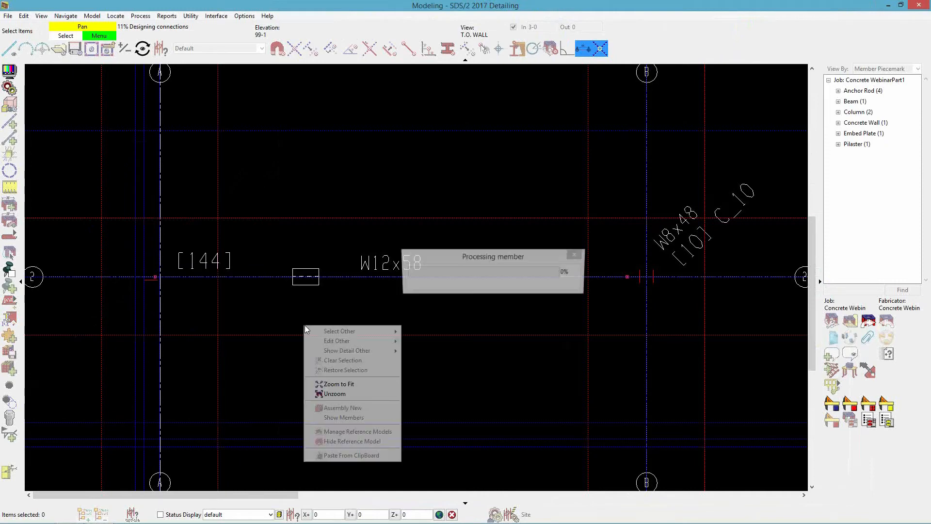
click(253, 353)
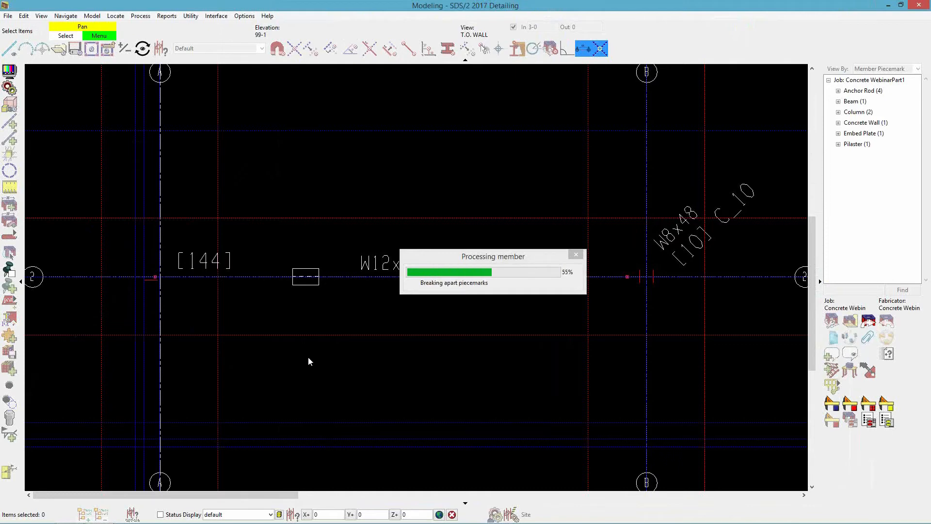
right_click(289, 350)
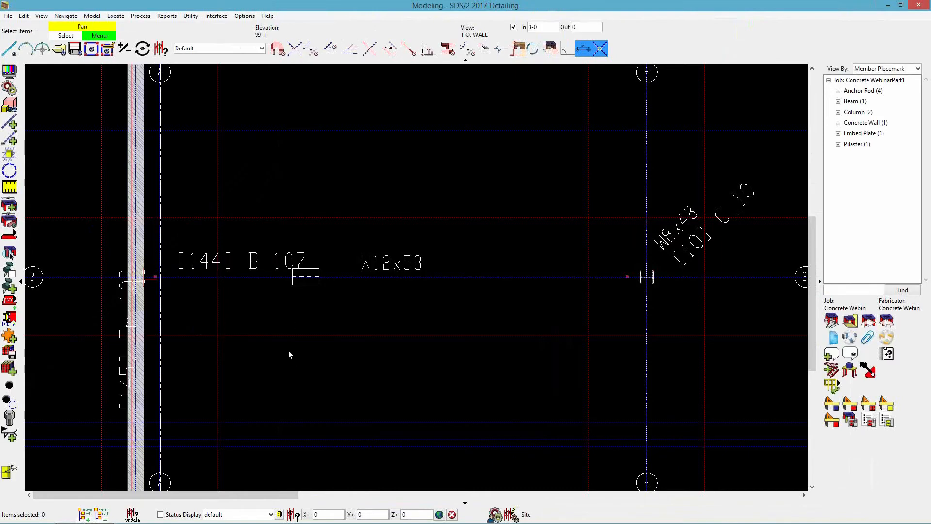
Step: Examine in 3D how the beam's shear connection and studded embed plate meet the reinforced concrete wall
scroll(121, 282, up, 5)
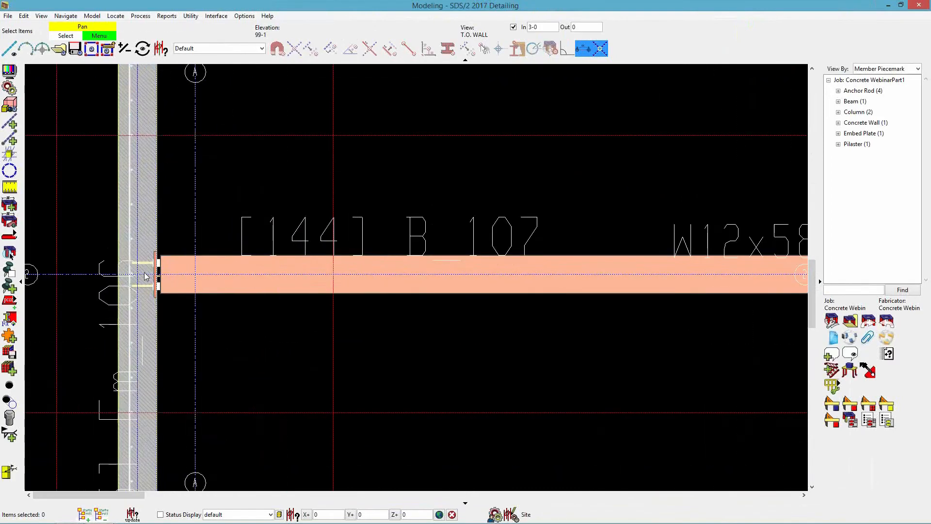
scroll(298, 333, up, 2)
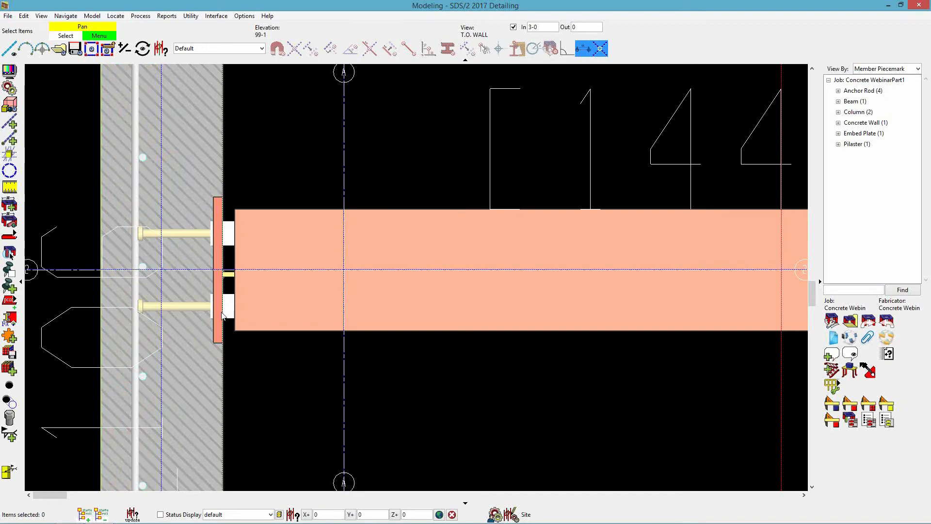
ctrl+middle_drag(222, 314, 189, 200)
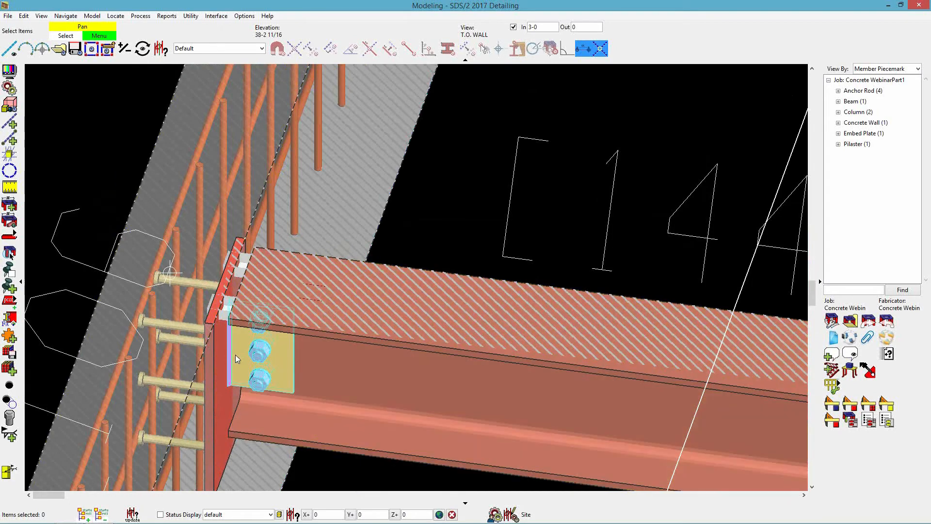
mouse_move(236, 357)
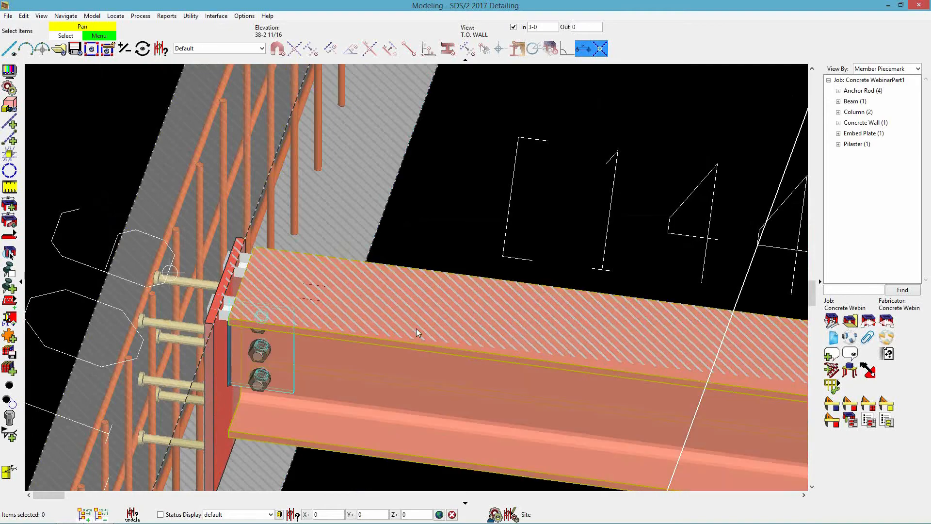
scroll(398, 306, down, 1)
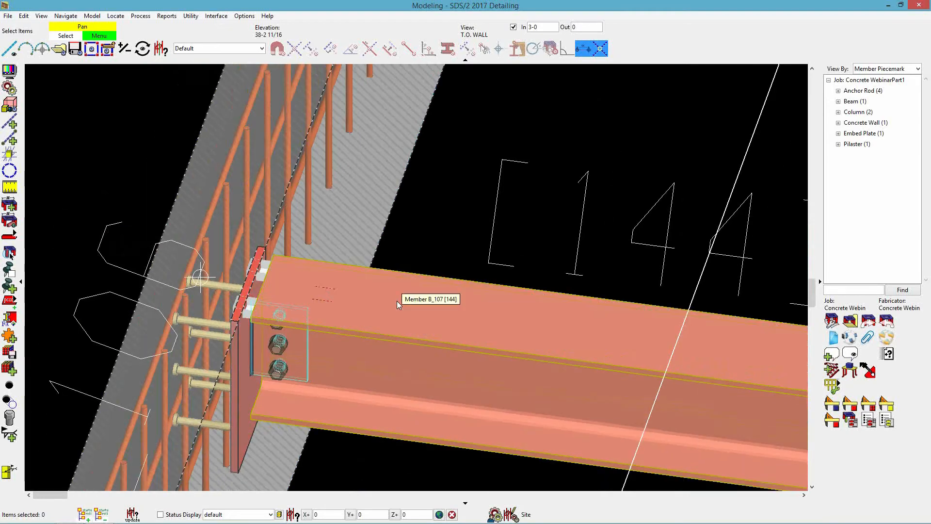
key(Home)
scroll(305, 308, down, 4)
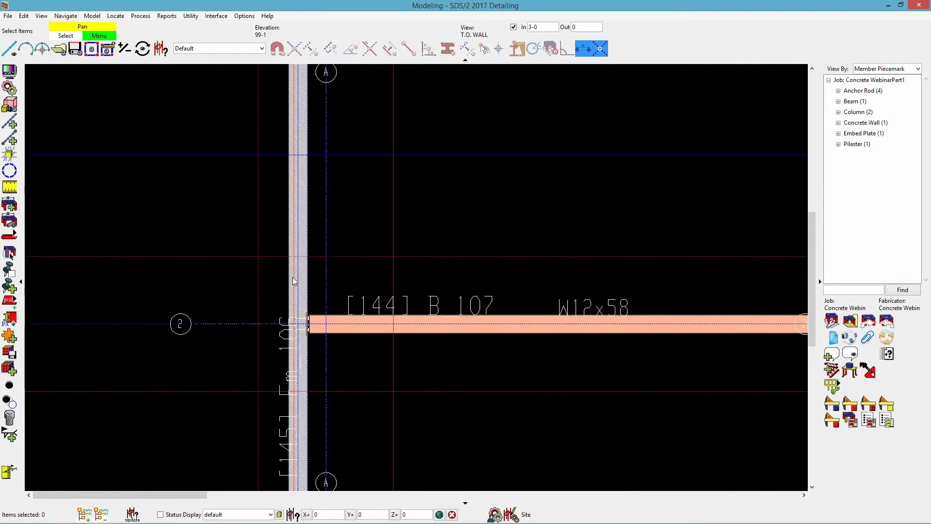
Step: Add a second beam above grid line 2 along the parallel construction line, from the wall's inside face to the construction line just before grid B
key(a)
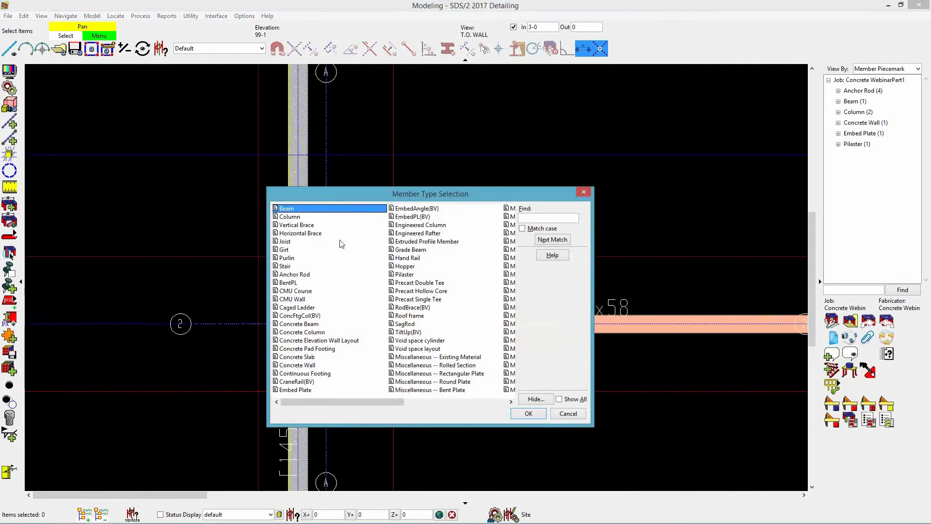
double_click(315, 209)
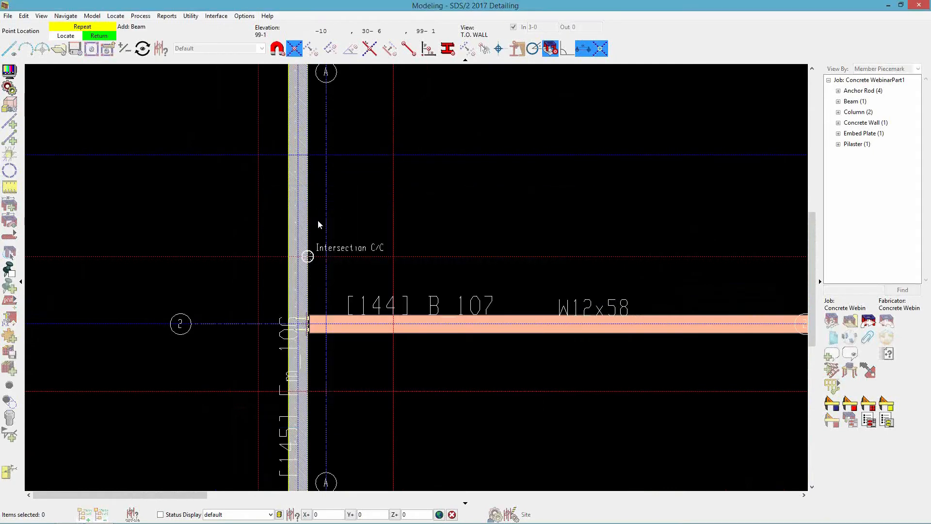
click(308, 166)
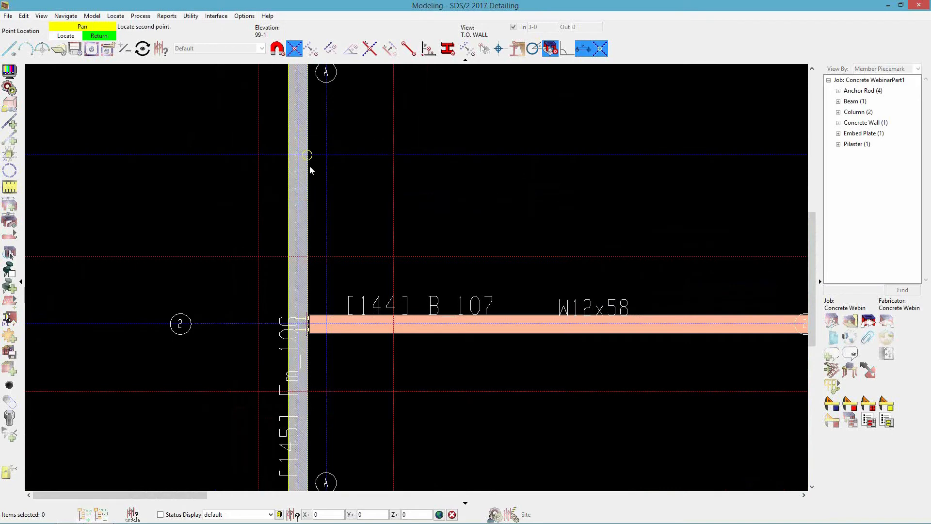
scroll(269, 176, down, 2)
click(563, 158)
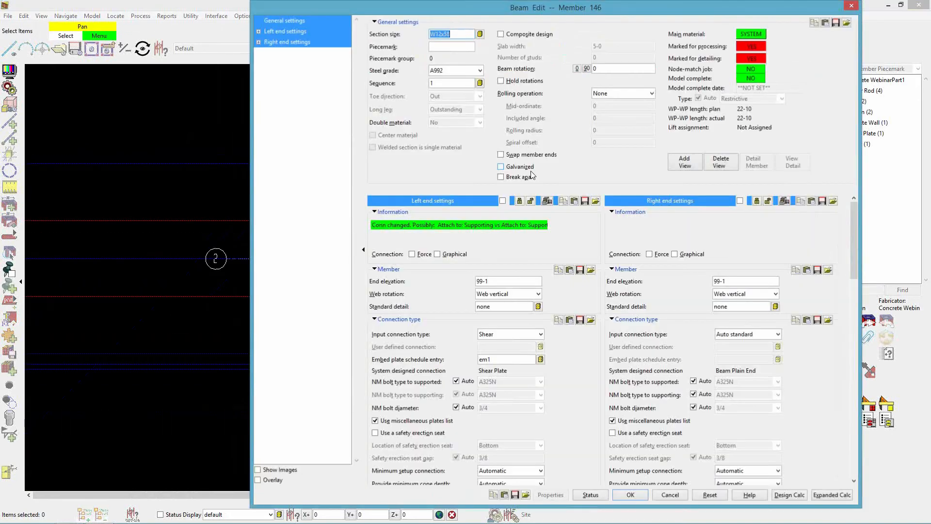
Step: Assign embed plate schedule entry em2 to the second beam's left end and accept the beam settings
click(540, 359)
click(430, 307)
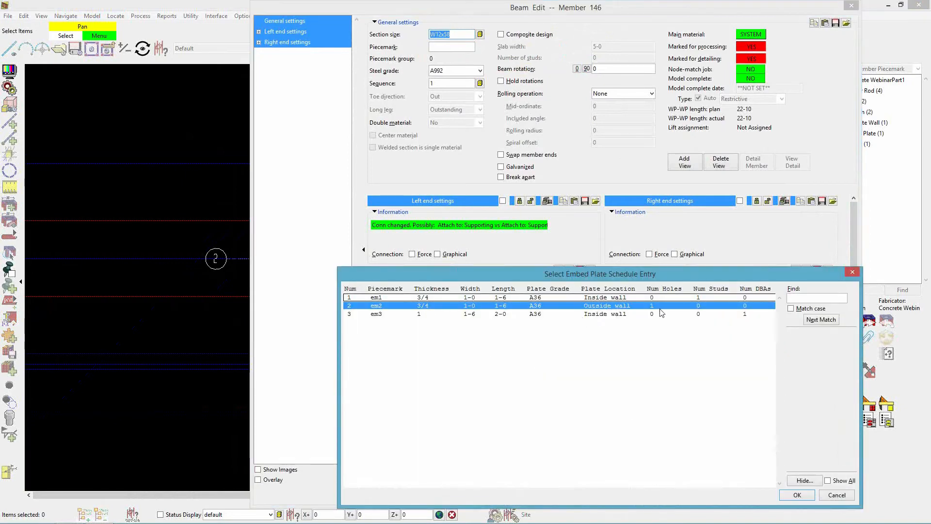
click(796, 494)
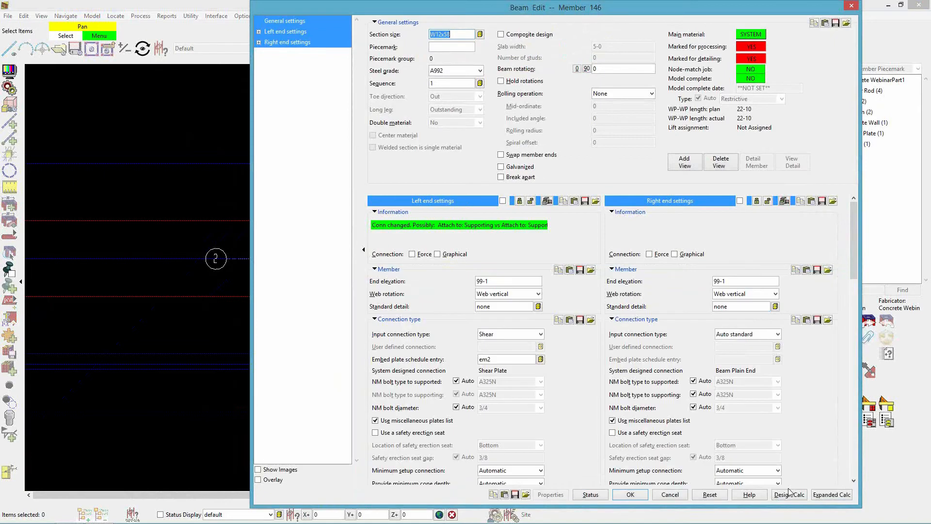
click(630, 494)
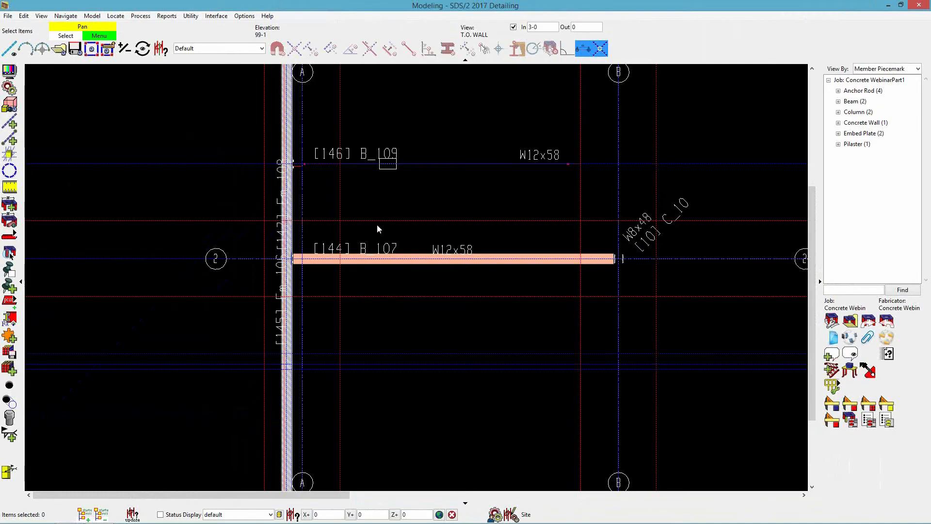
Step: Examine in 3D how the second beam's shear connection meets its embed plate on the face of the reinforced concrete wall
scroll(291, 168, up, 2)
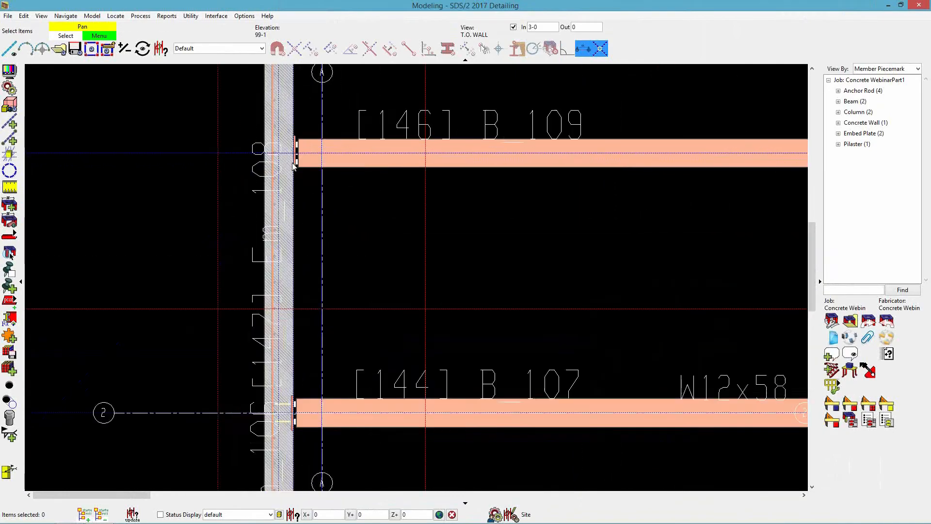
scroll(293, 167, up, 3)
scroll(288, 170, up, 1)
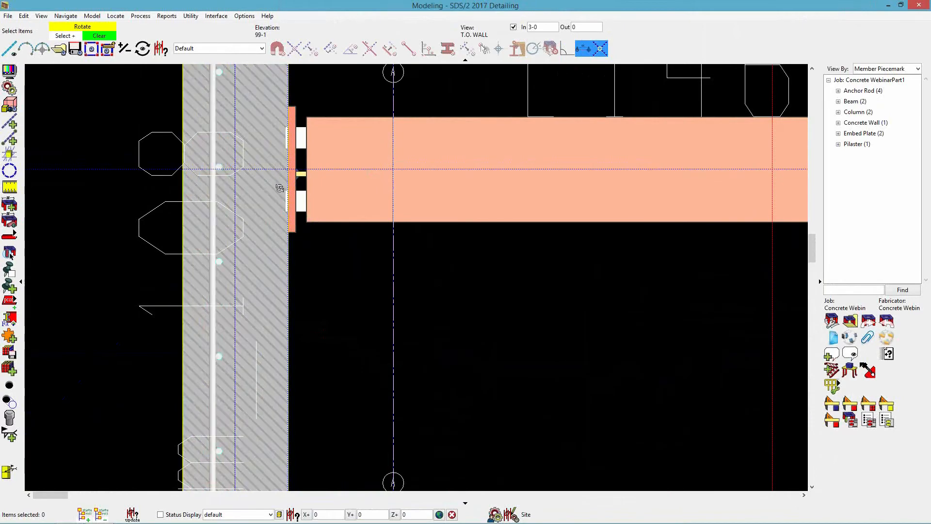
shift+middle_drag(279, 188, 280, 226)
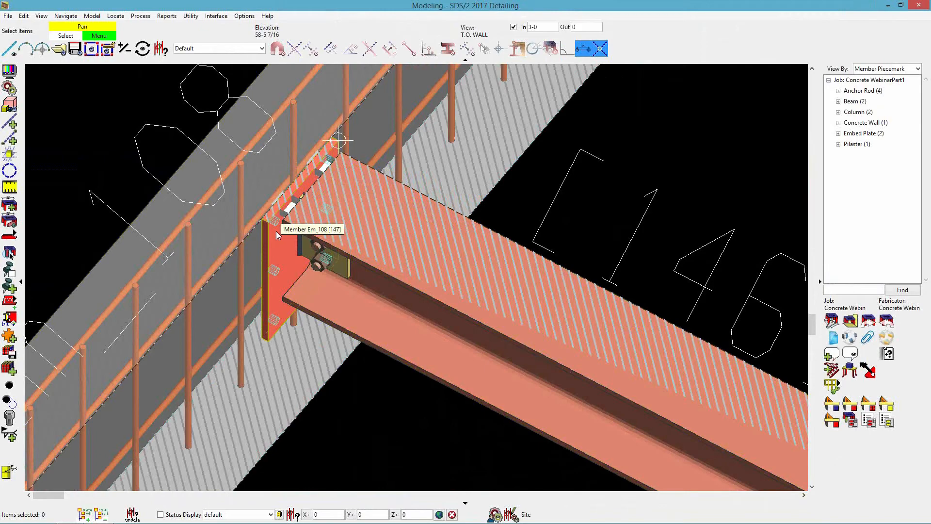
shift+middle_drag(276, 230, 292, 212)
scroll(311, 237, up, 3)
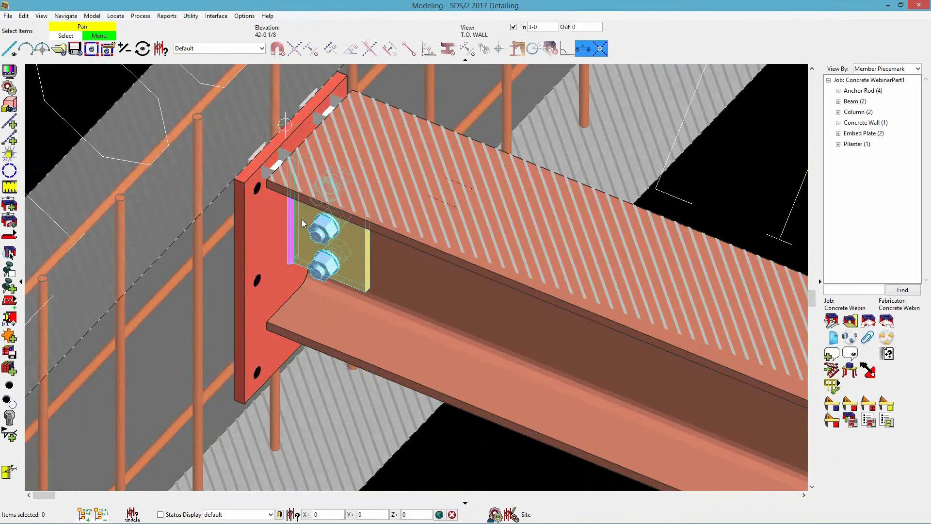
scroll(301, 217, down, 5)
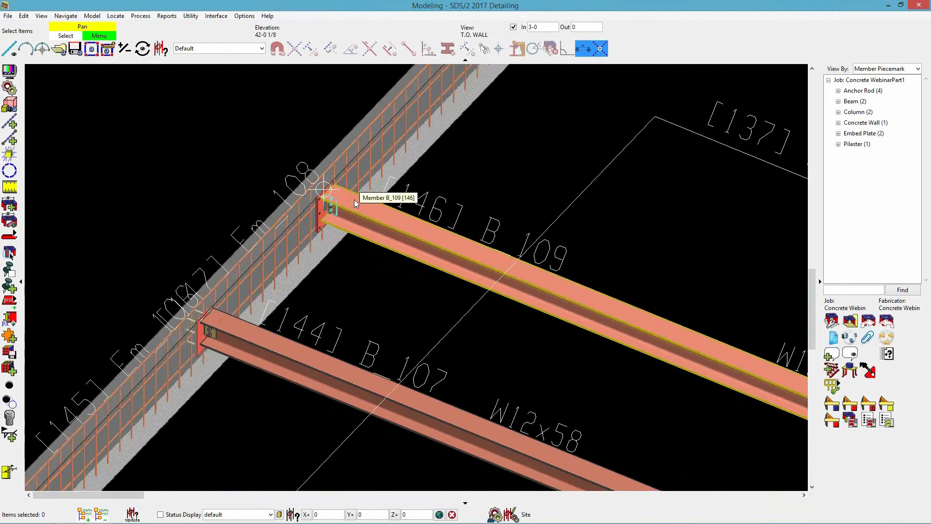
scroll(354, 199, up, 5)
key(Home)
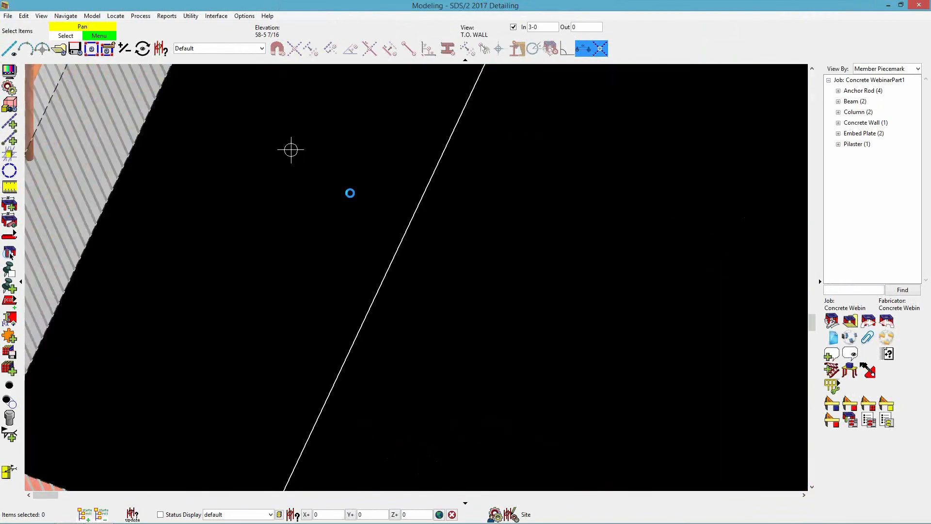
Step: Add a third beam below grid line 2 along the parallel construction line, from the wall's inside face to the construction line just before grid B
scroll(304, 105, down, 2)
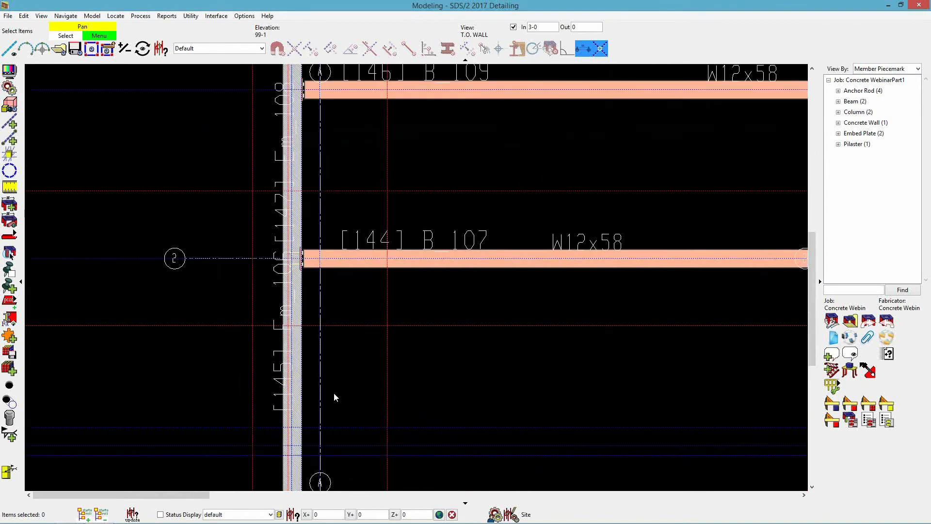
key(a)
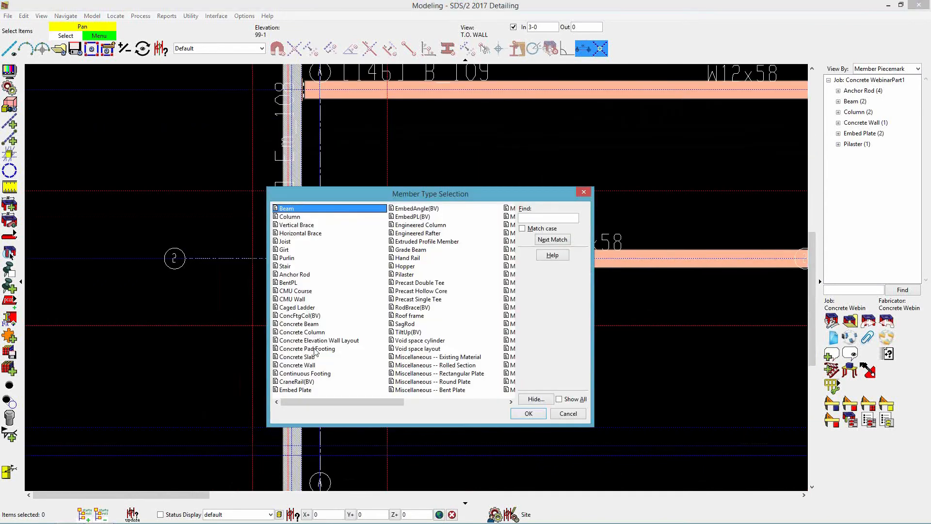
double_click(315, 214)
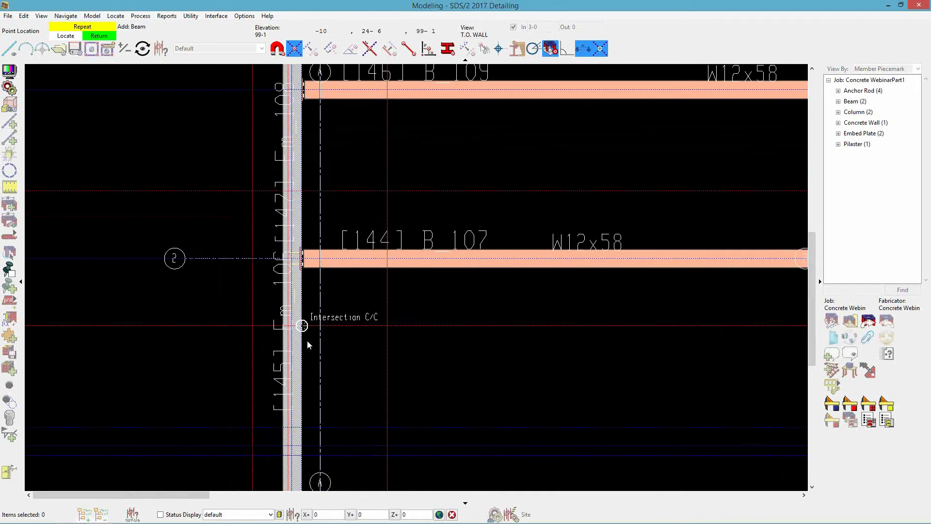
click(302, 426)
scroll(418, 424, down, 1)
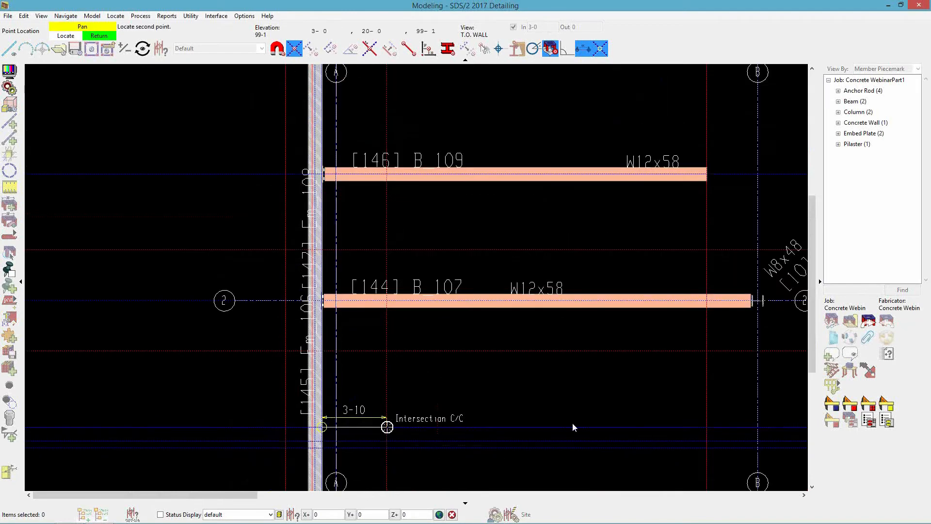
click(706, 426)
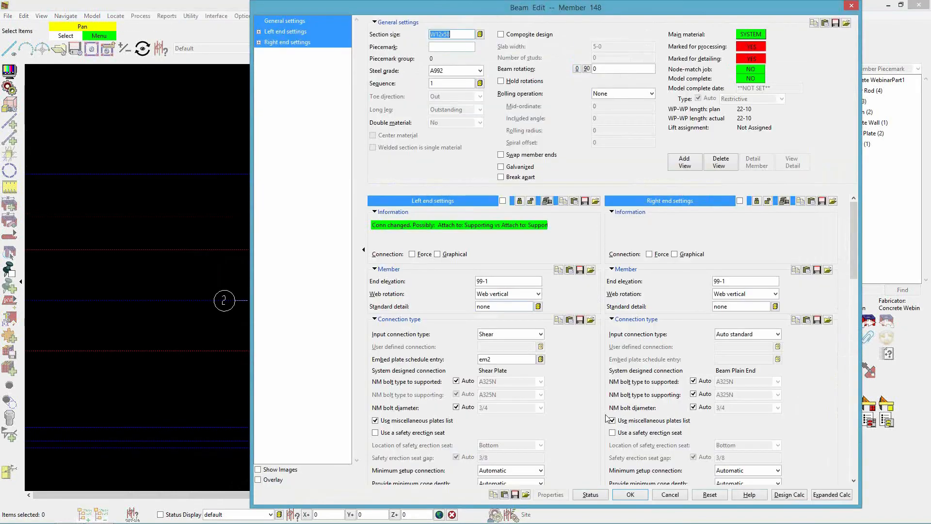
Step: Assign embed plate schedule entry em3 to the third beam's left end and accept the beam settings
click(542, 360)
click(388, 316)
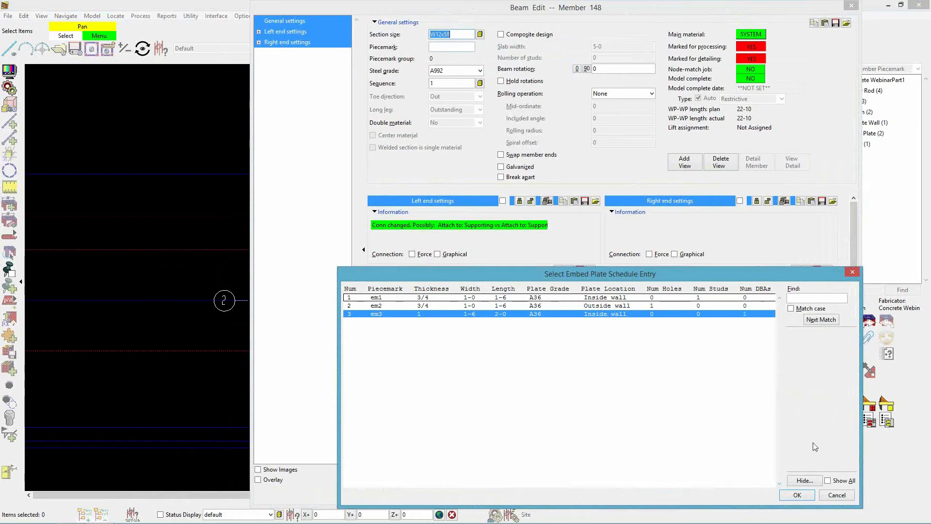
click(797, 494)
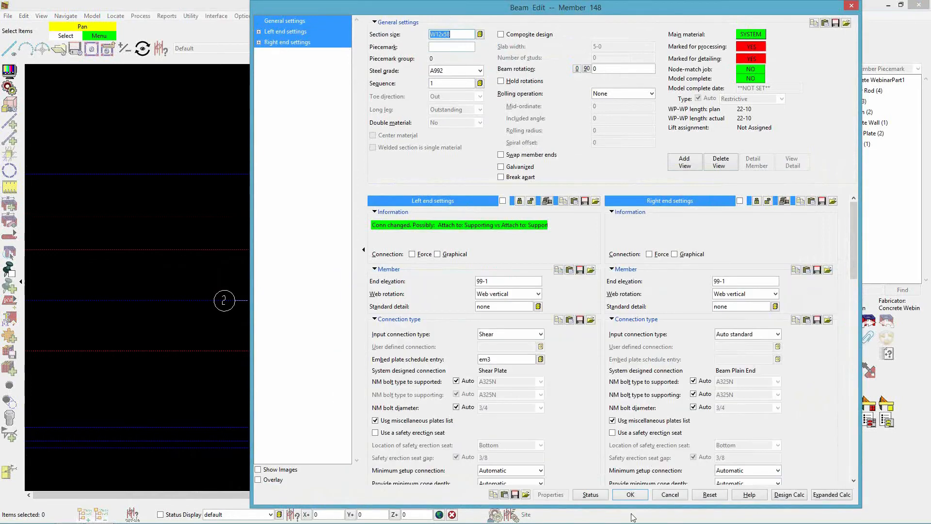
click(630, 495)
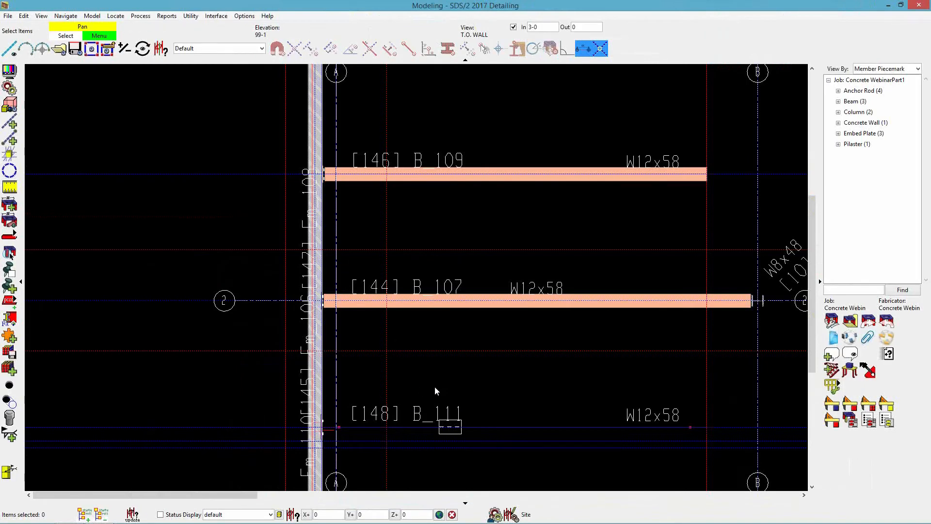
Step: Examine in 3D how the third beam's embed plate and its bent bar anchors sit in the reinforced wall
scroll(321, 443, up, 3)
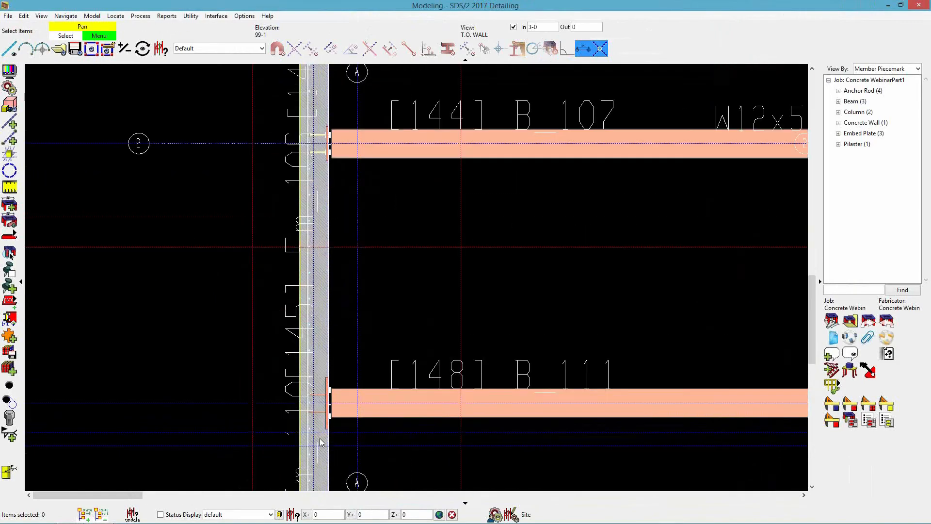
scroll(325, 422, up, 5)
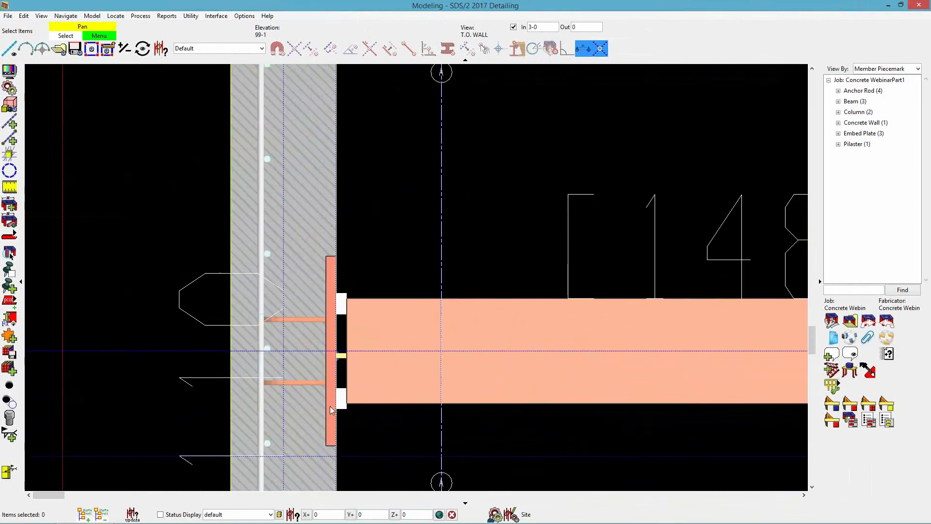
shift+middle_drag(330, 408, 336, 384)
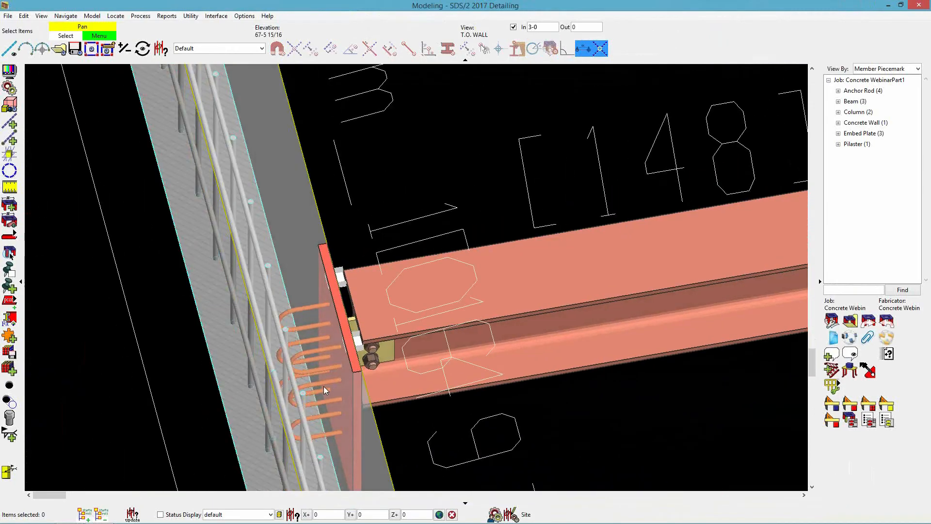
scroll(324, 386, down, 3)
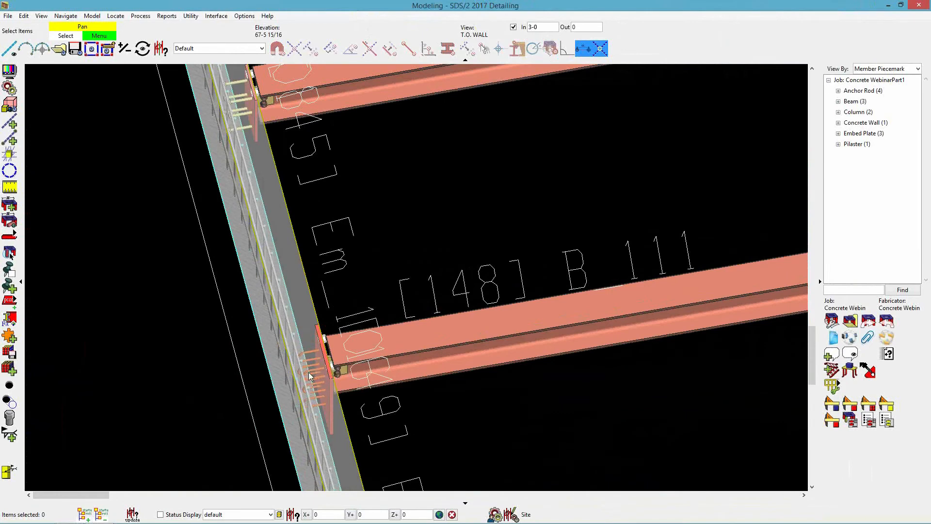
scroll(259, 325, down, 5)
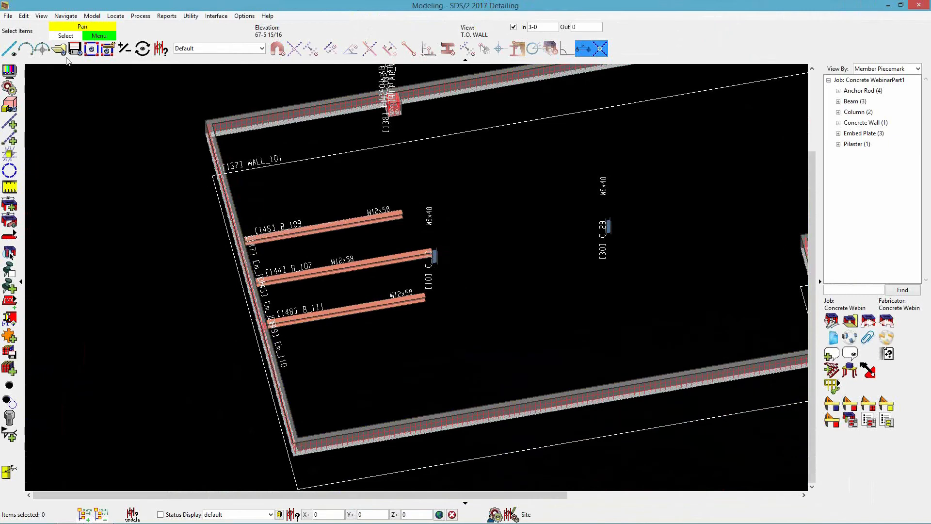
Step: Reopen the T.O. WALL erection view to return to the full plan
click(60, 49)
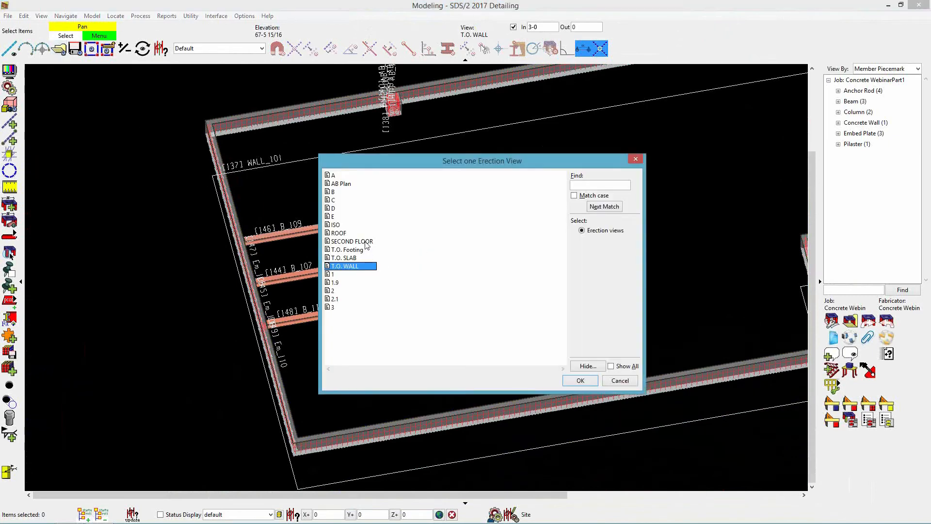
double_click(354, 266)
scroll(431, 200, down, 5)
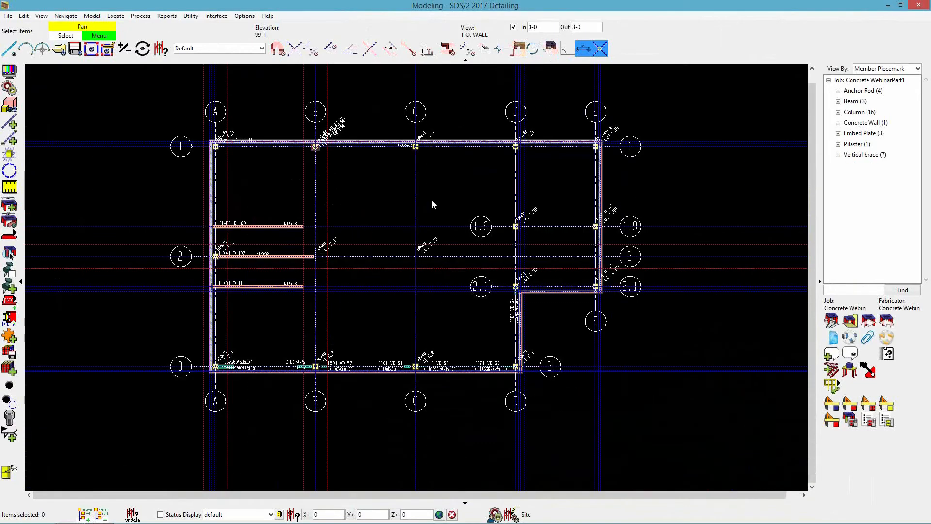
Step: Add a construction line offset -10-0 from the outer face of the concrete wall along grid line 3
scroll(295, 392, up, 3)
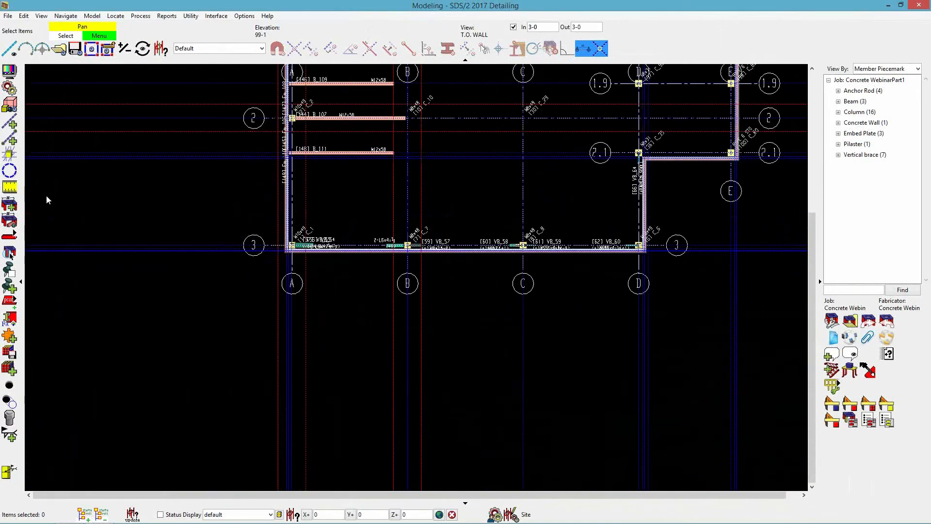
click(11, 125)
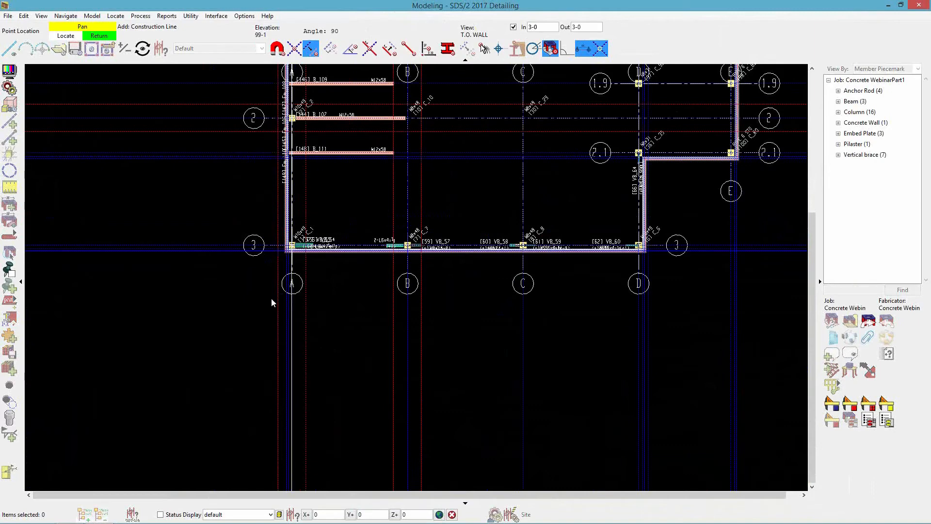
click(229, 262)
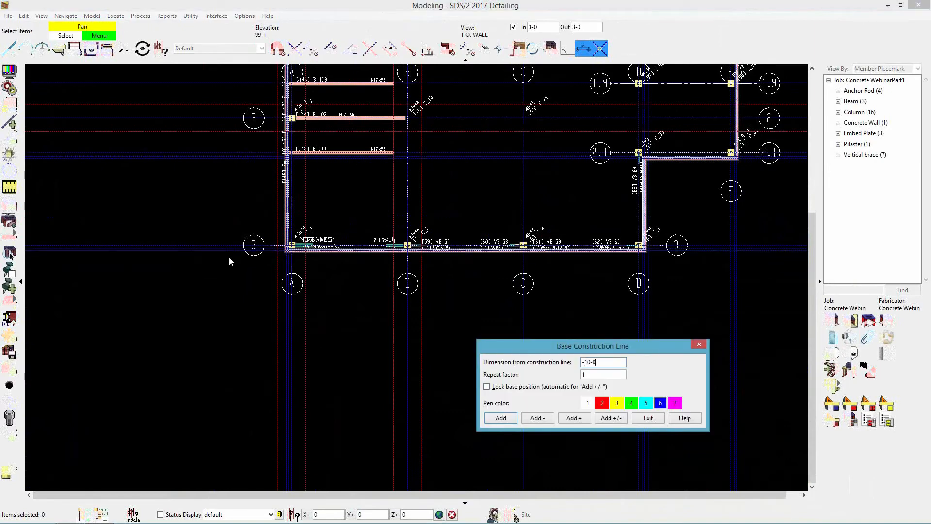
text(-10-0)
key(Return)
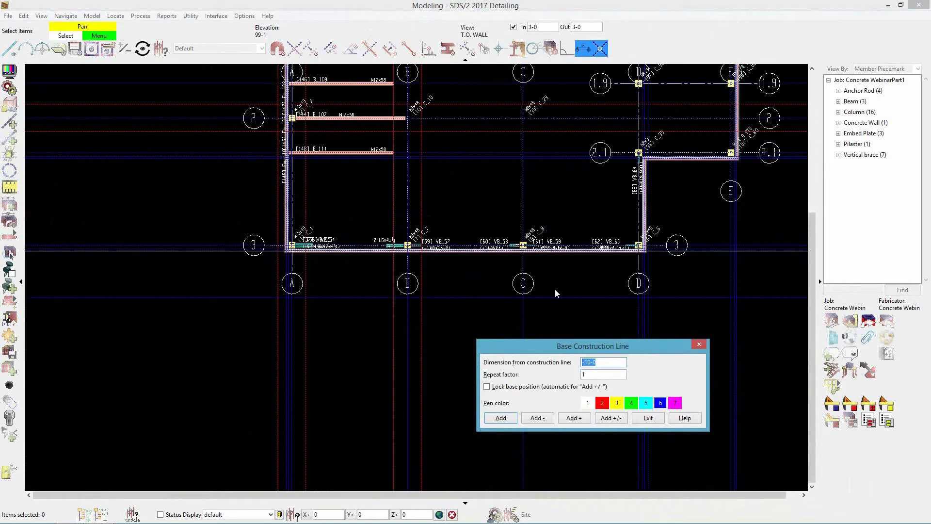
click(644, 420)
scroll(316, 306, up, 4)
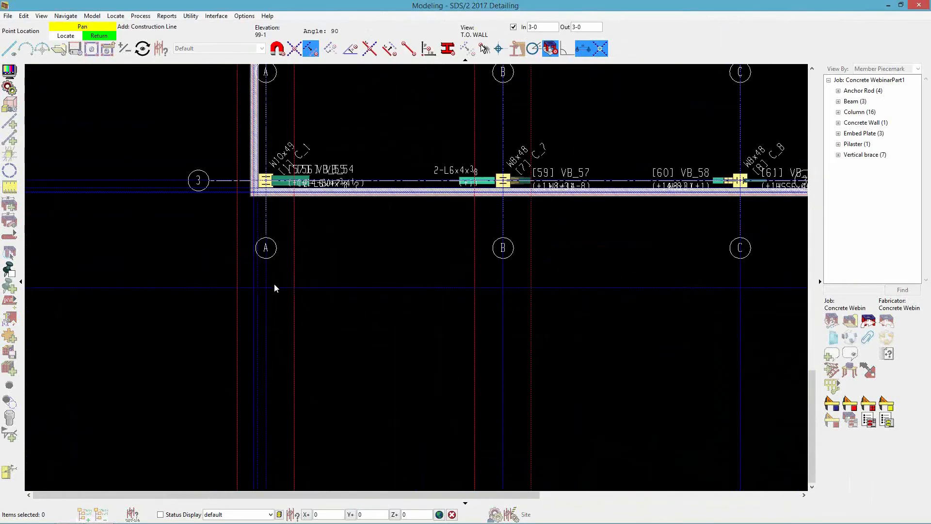
right_click(325, 327)
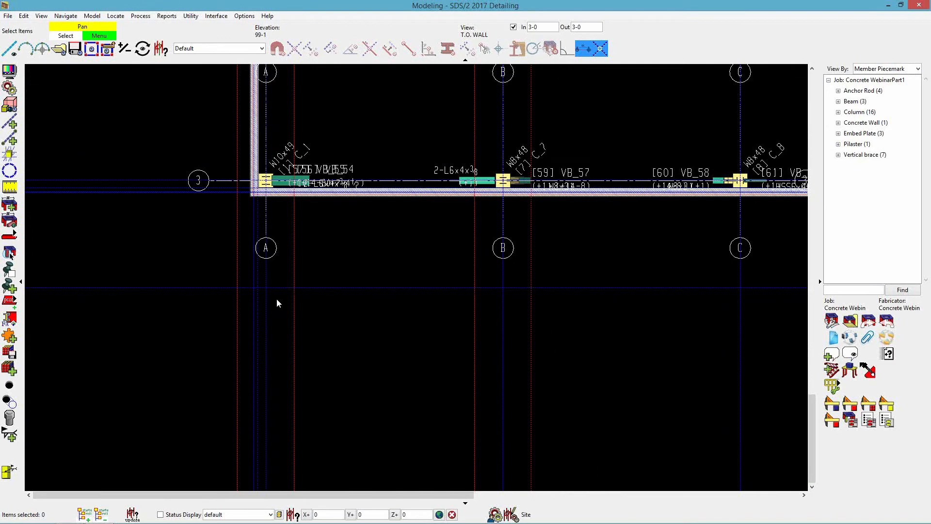
Step: Add a 19-0 long CMU wall on the new construction line, between the vertical construction lines just after grid A and just before grid B
key(a)
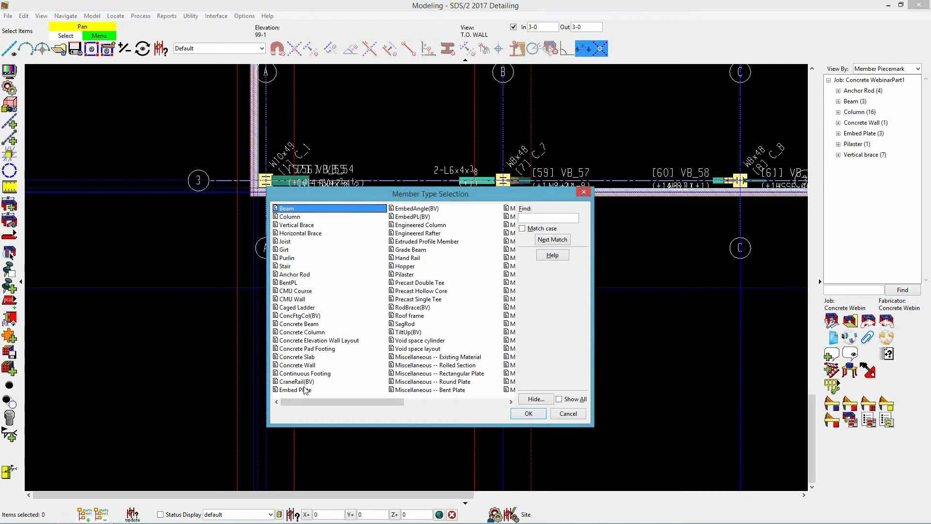
click(293, 300)
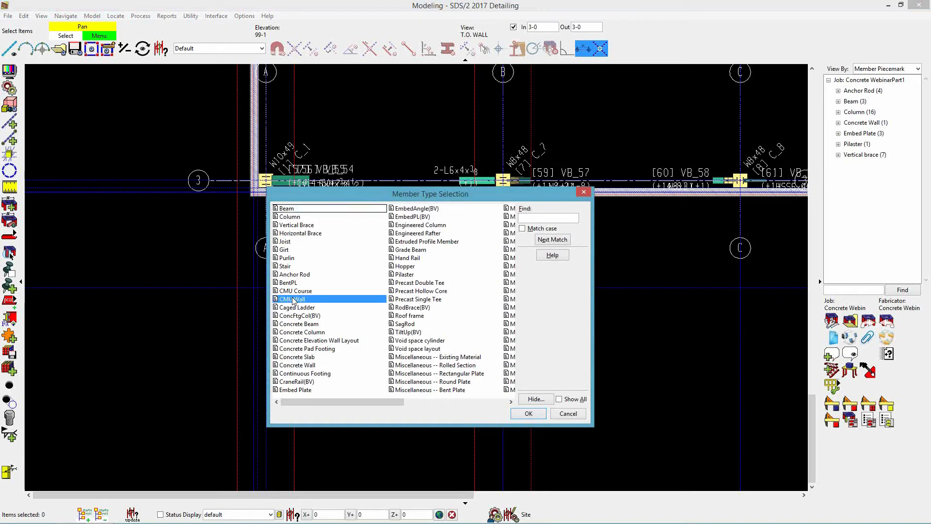
click(522, 413)
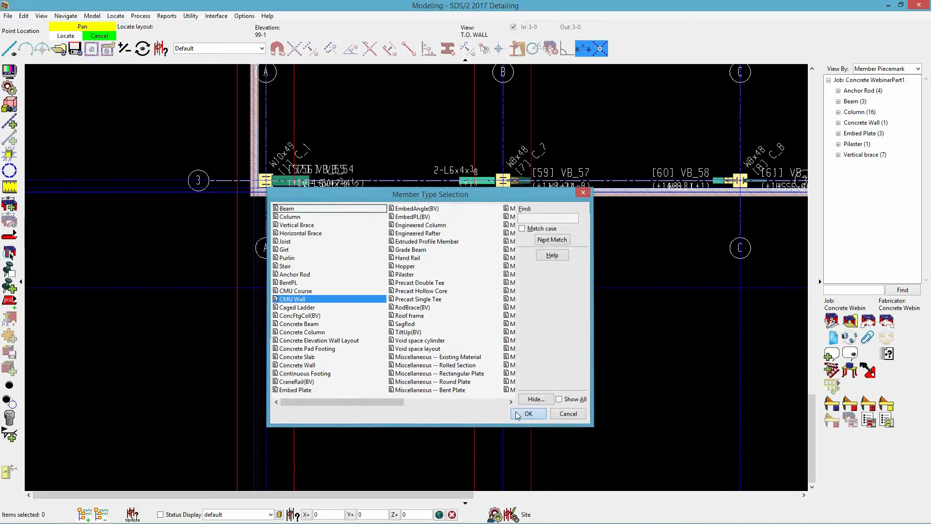
click(294, 287)
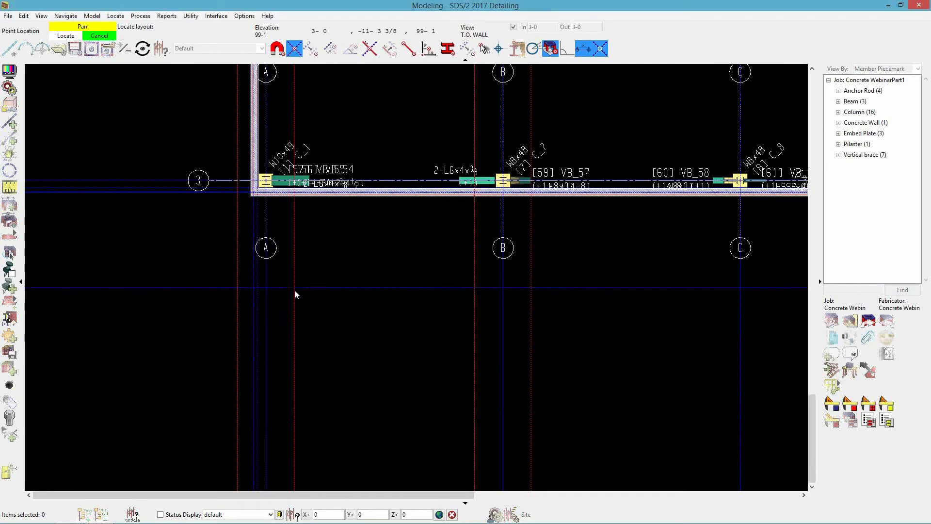
click(458, 295)
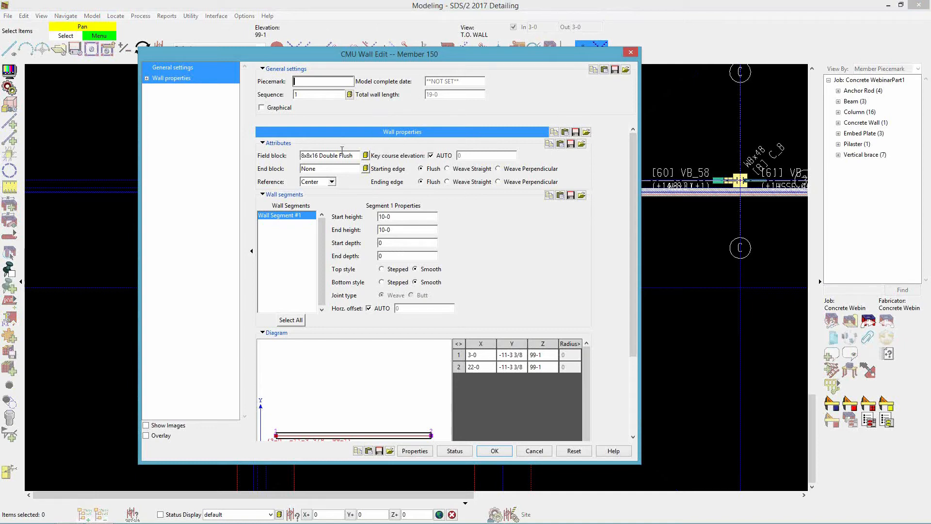
Step: Choose 8x8x16 Double Flush as the CMU wall's field block and None as its end block
click(366, 155)
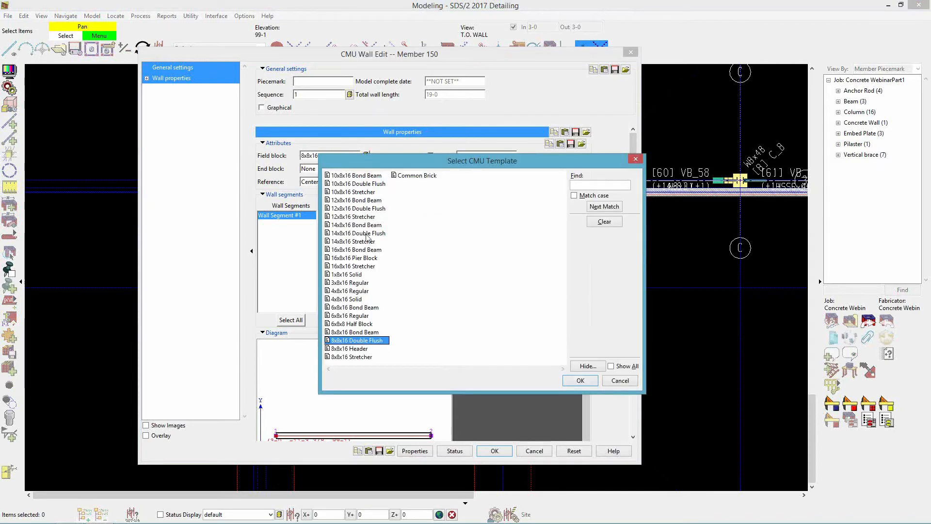
click(579, 381)
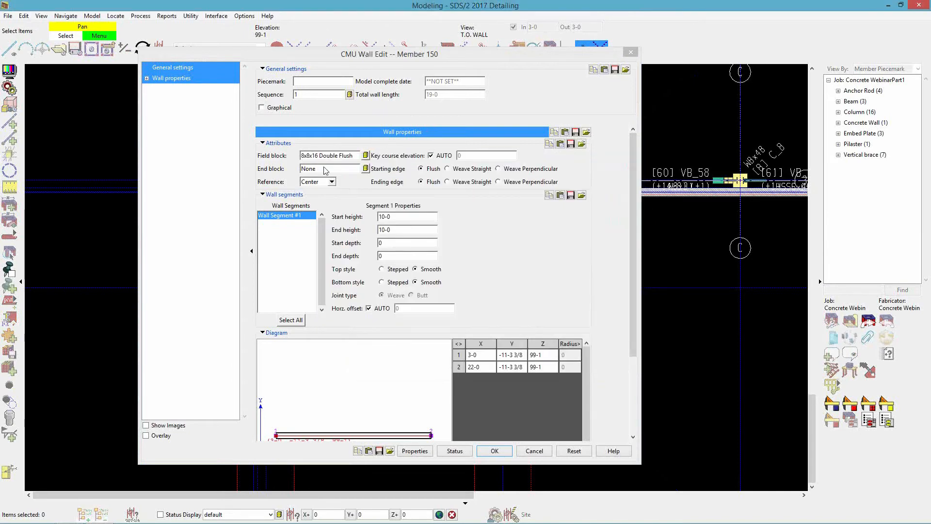
click(365, 168)
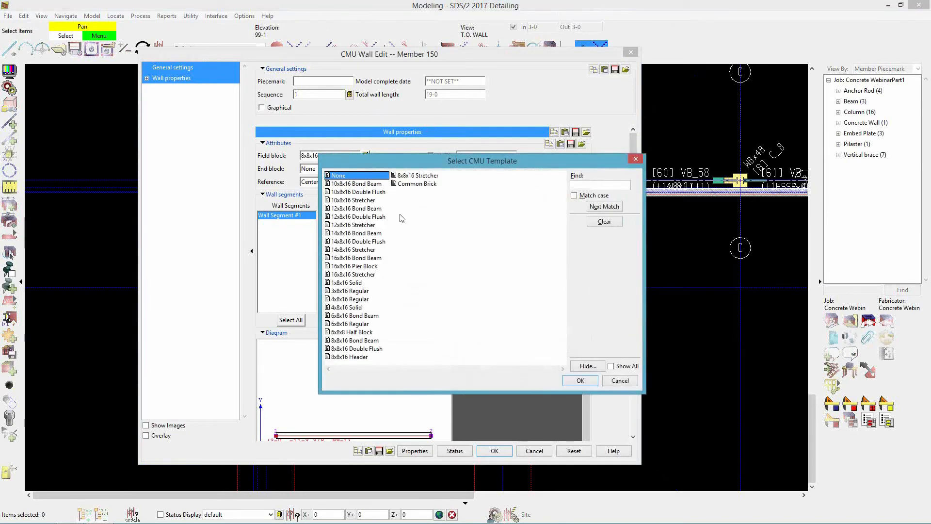
click(586, 381)
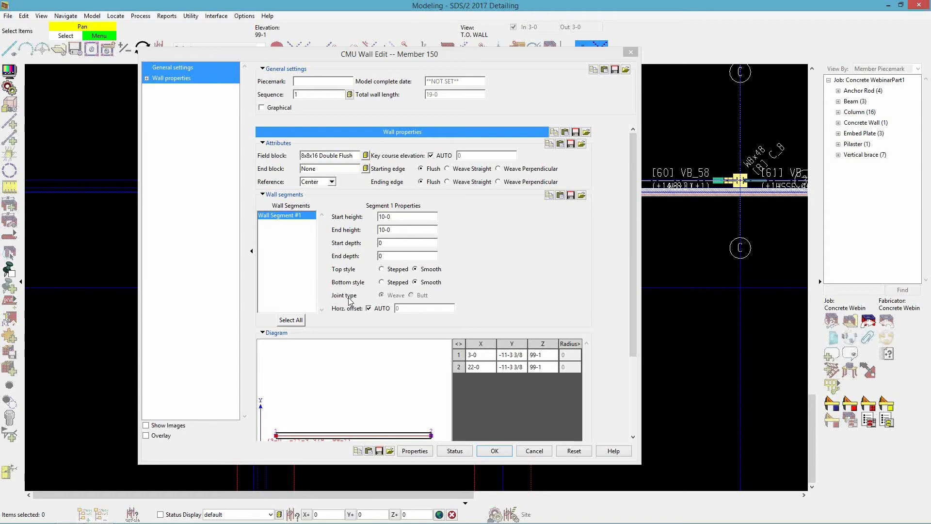
Step: Review the CMU wall's X-Y diagram and end point coordinates, and accept the wall settings
click(279, 194)
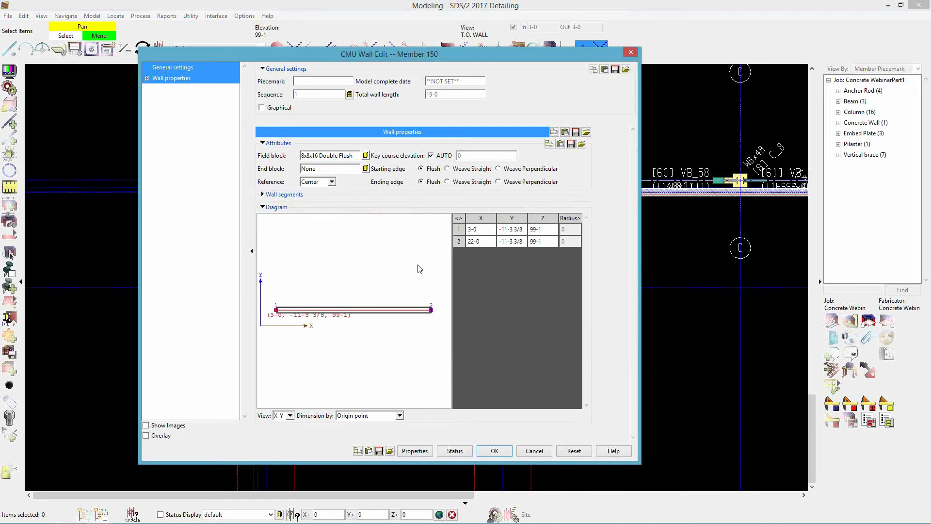
click(290, 416)
click(292, 416)
click(525, 241)
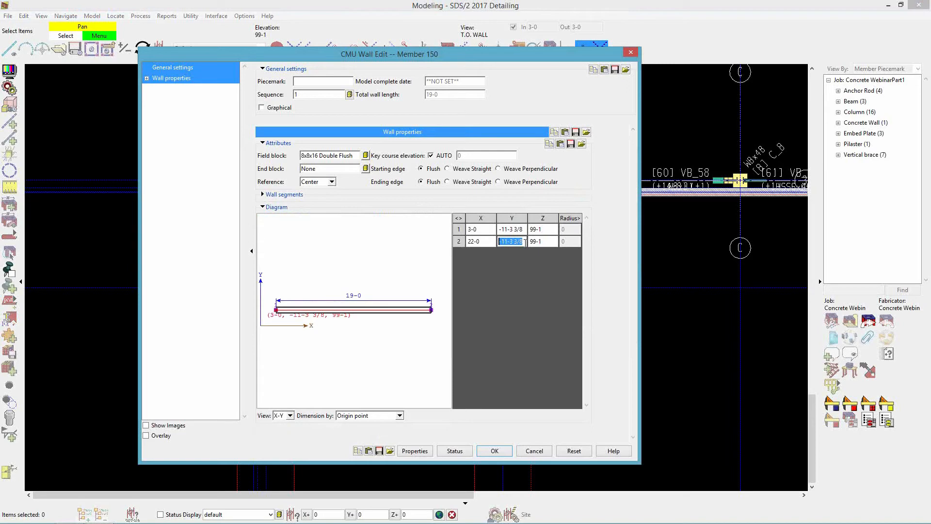
click(494, 451)
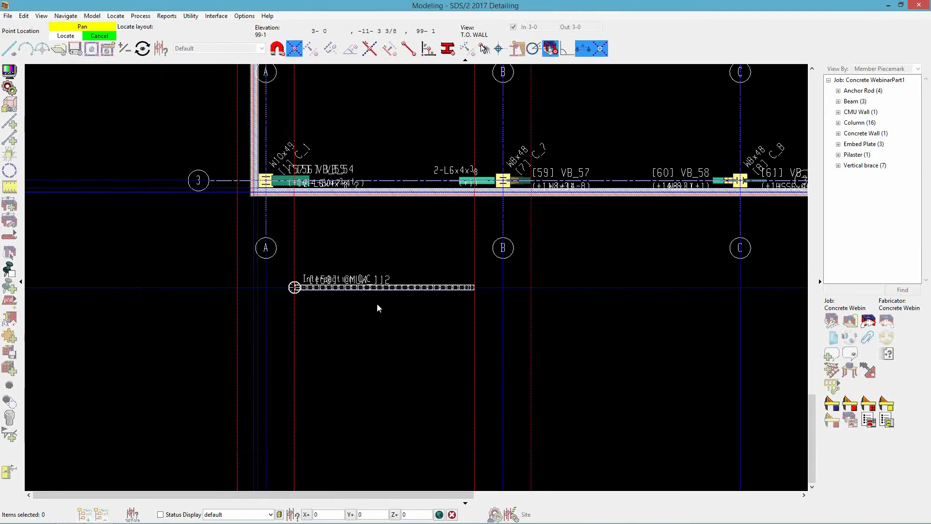
Step: Examine the CMU wall's block courses in 3D and reopen the T.O. WALL erection view
middle_drag(378, 299, 360, 241)
scroll(423, 327, up, 5)
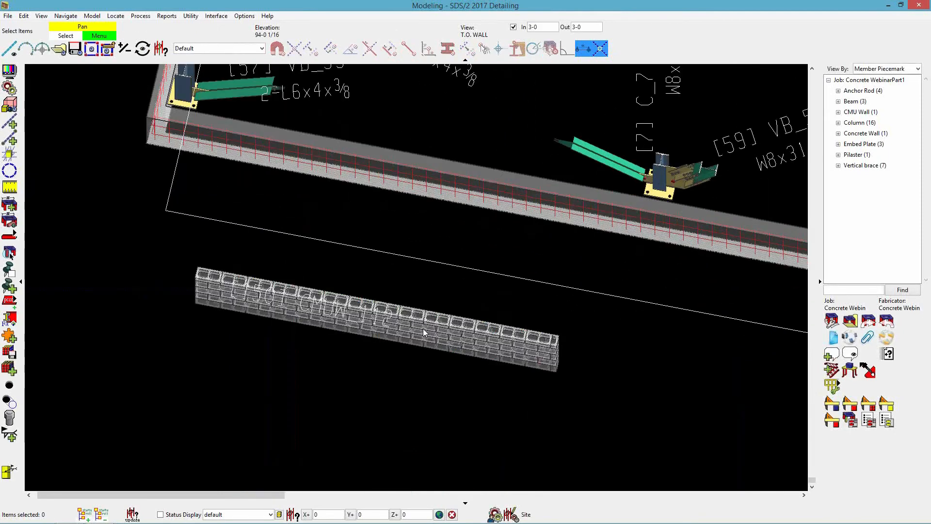
scroll(460, 357, up, 5)
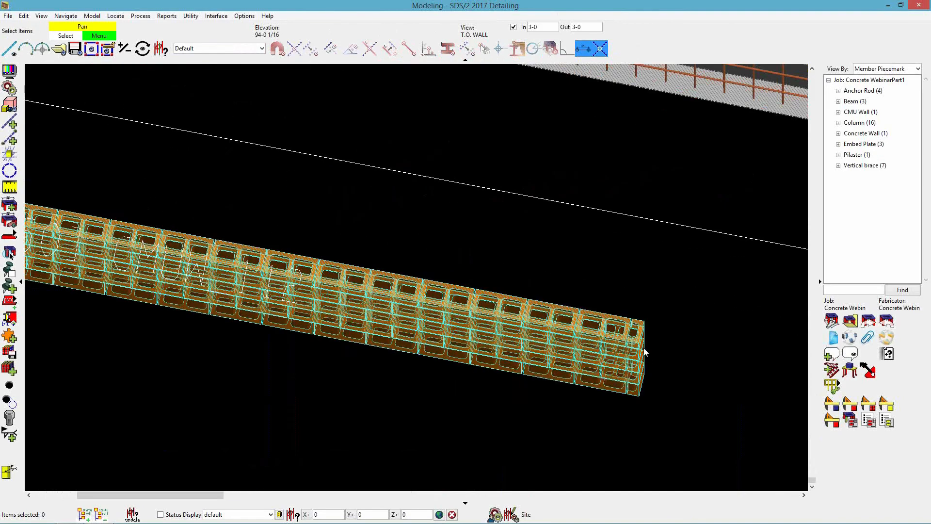
scroll(660, 347, down, 5)
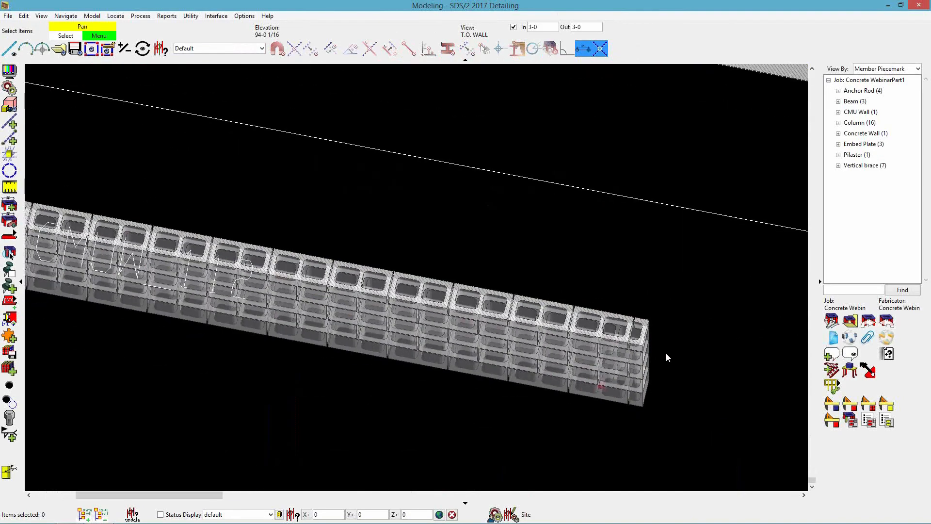
scroll(657, 355, down, 5)
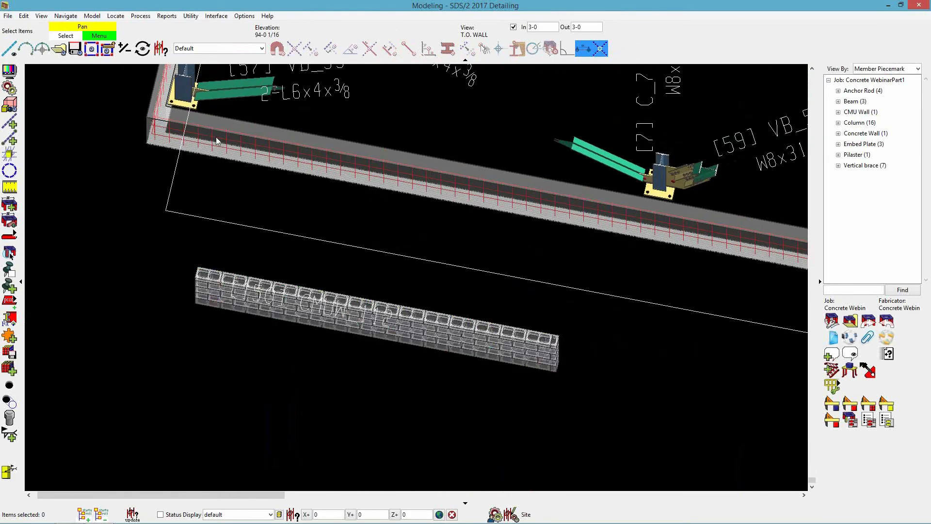
click(59, 48)
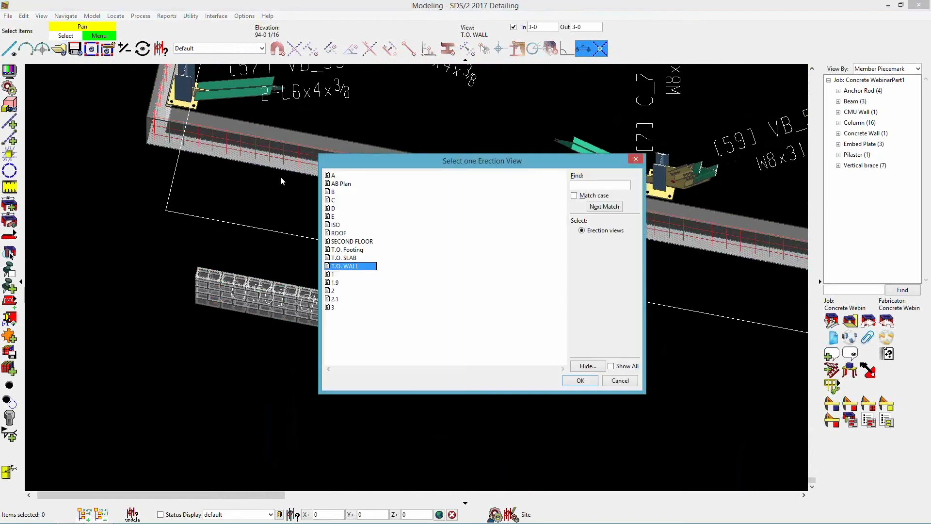
double_click(365, 266)
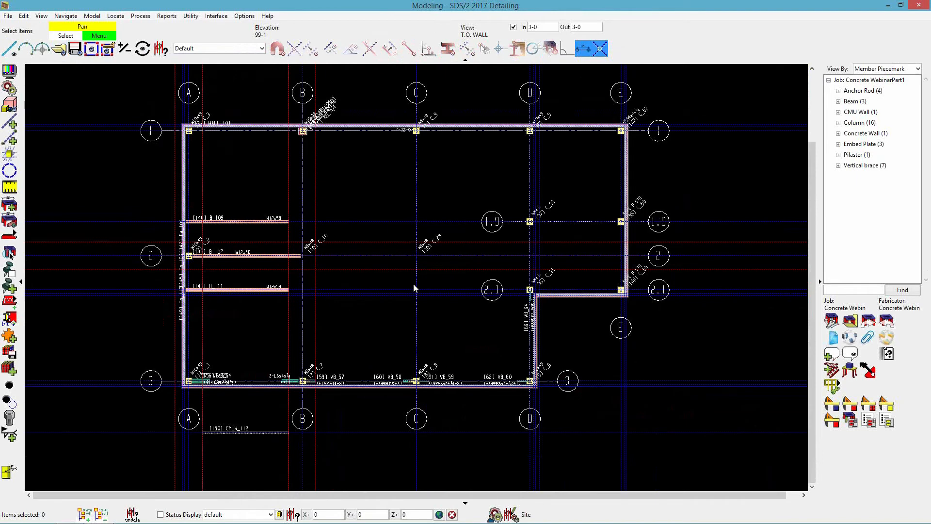
Step: Add vertical construction lines offset -10-0 from the line outside grid A, and another -21-6 beyond that one
scroll(413, 289, down, 2)
click(9, 123)
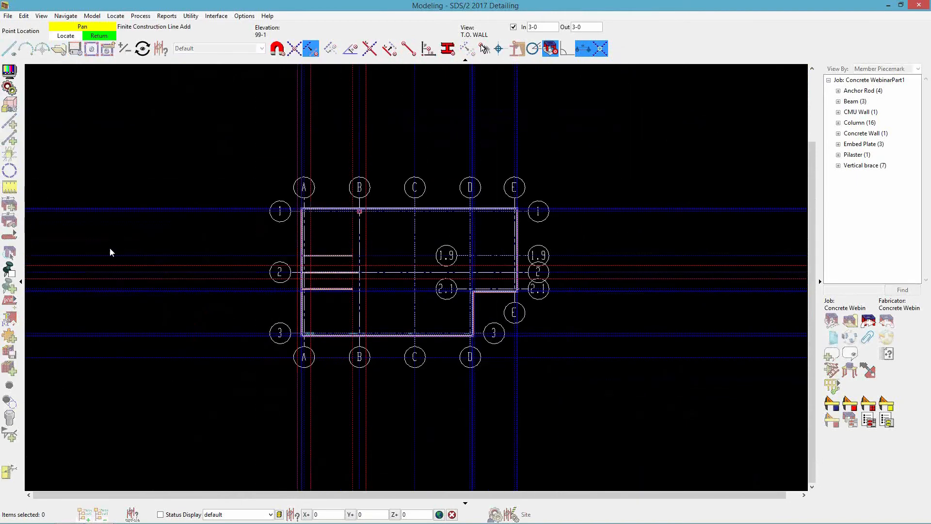
click(290, 393)
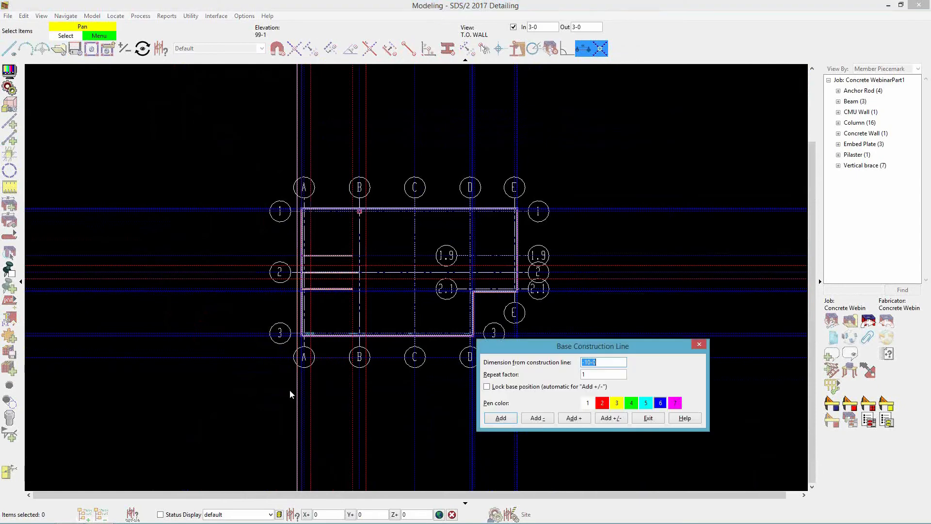
text(-)
key(shift+Home)
text(-21)
key(shift+Home)
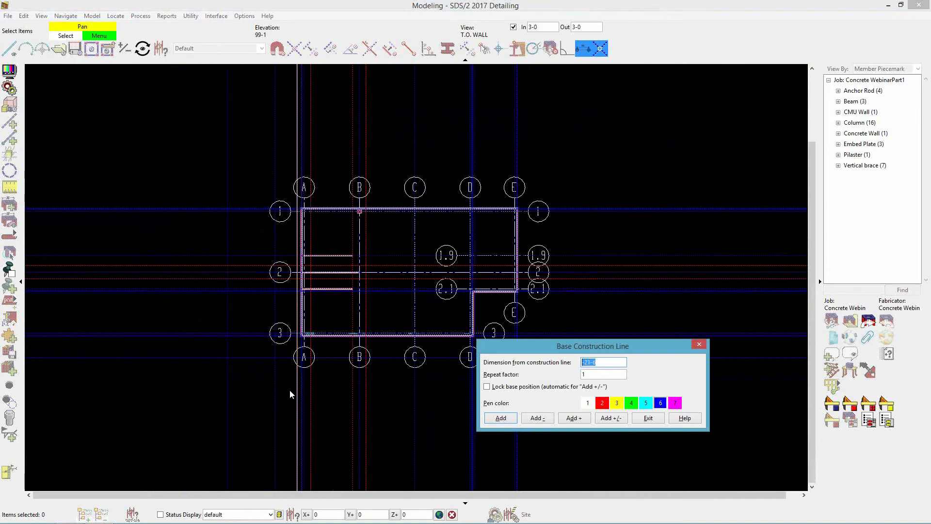
key(Return)
scroll(242, 361, up, 2)
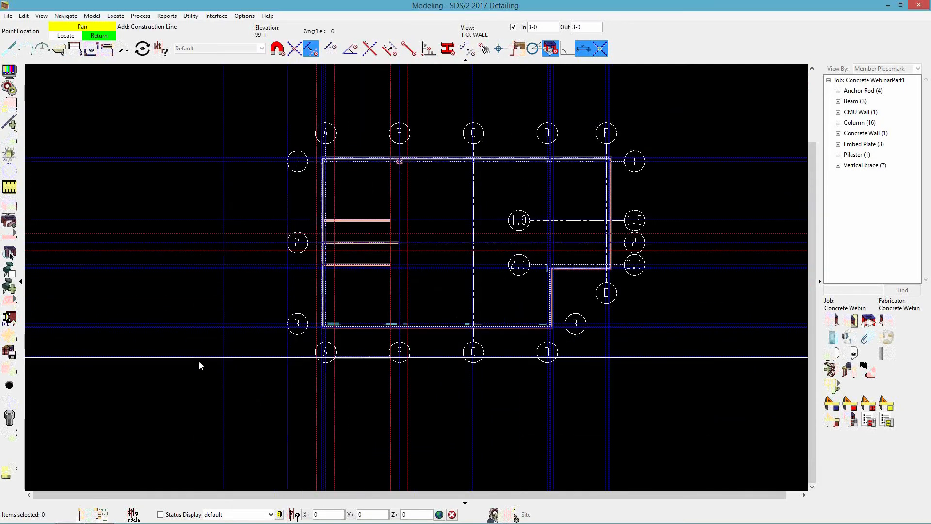
scroll(198, 361, up, 2)
right_click(224, 403)
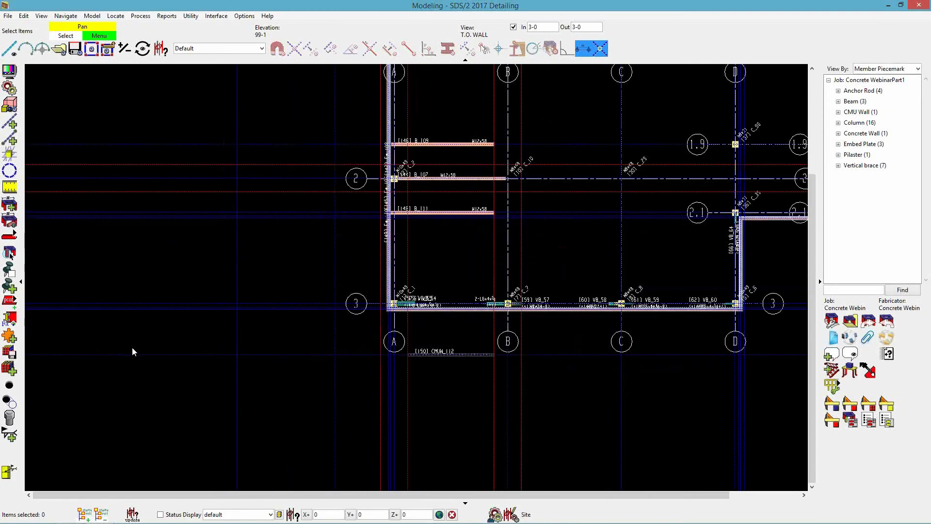
Step: Locate a concrete column where the farthest new vertical line crosses the CMU wall line, using template 16x16, #8 dowels 3x3, #4 T2 hoops and strength 3500
key(a)
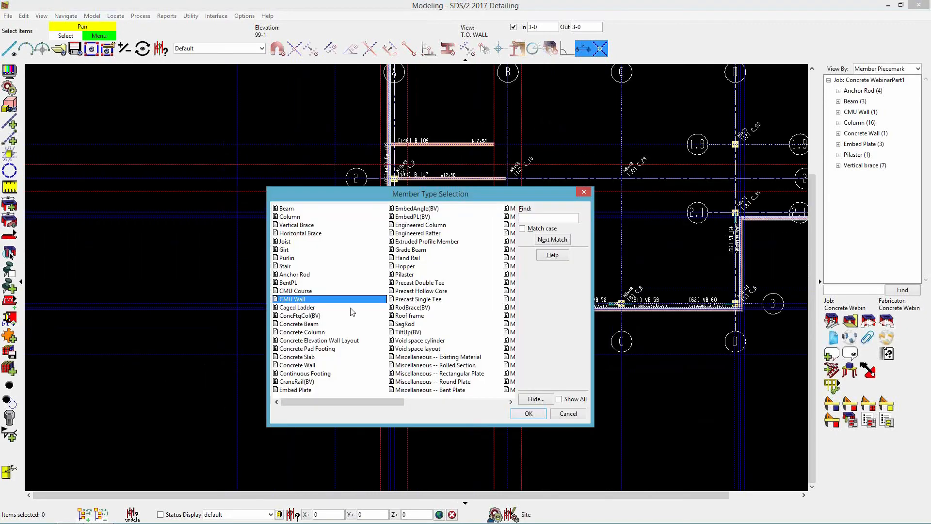
click(316, 333)
click(529, 414)
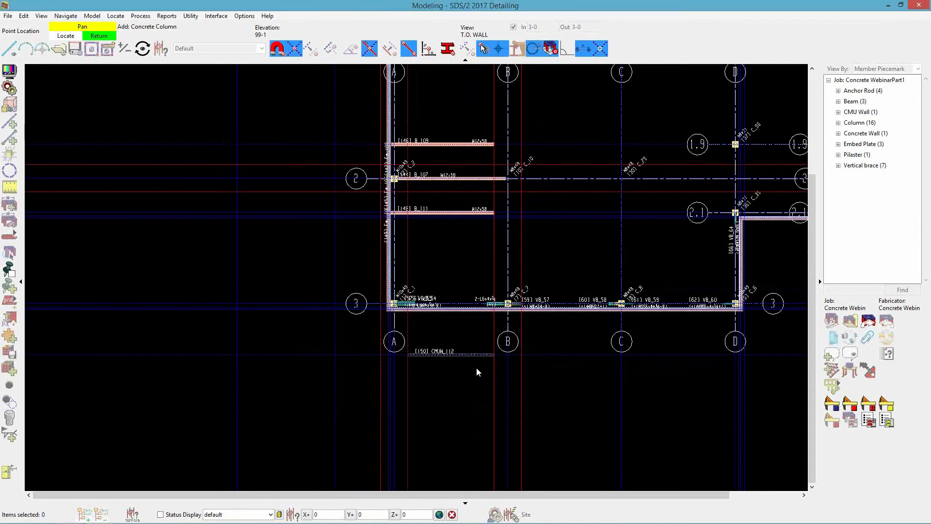
click(241, 348)
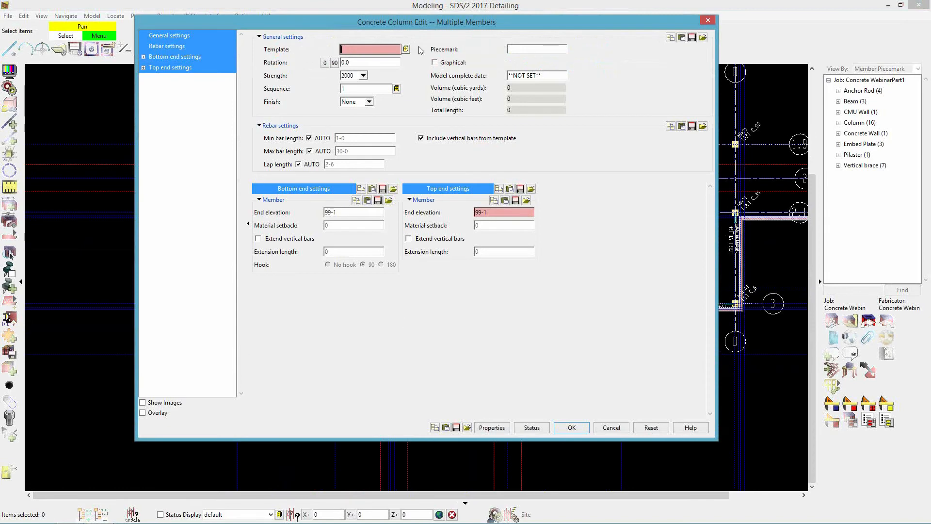
click(406, 49)
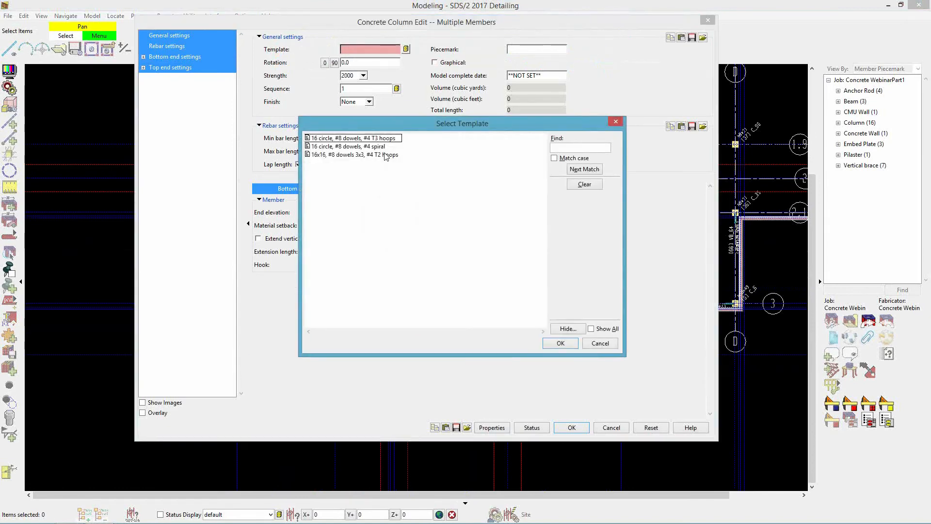
double_click(362, 155)
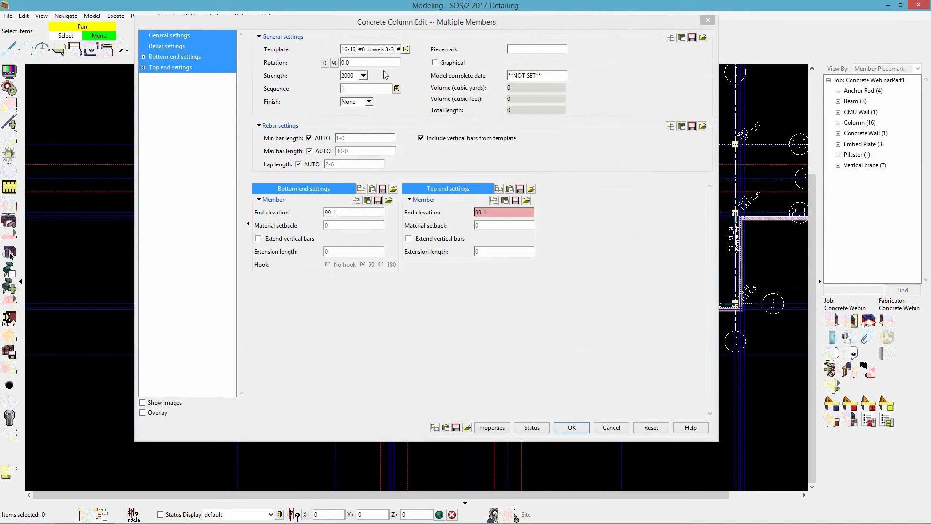
click(363, 75)
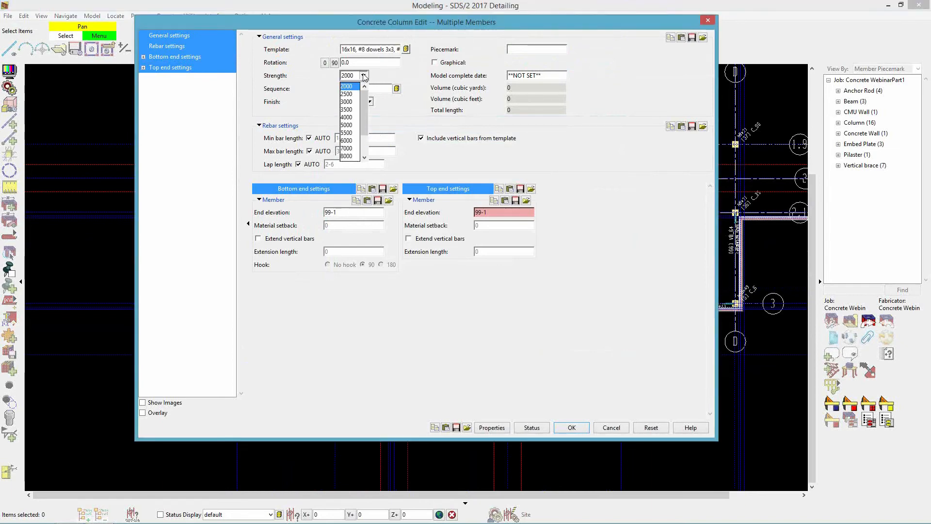
click(352, 110)
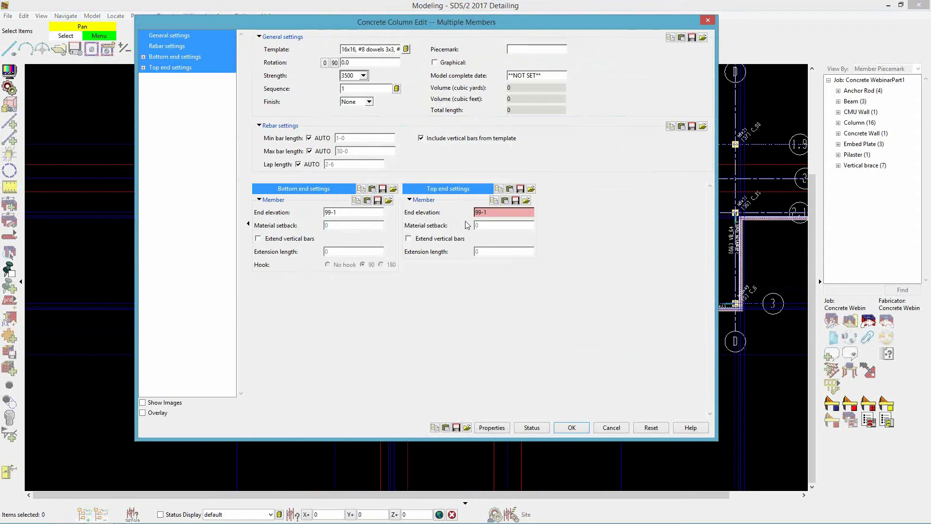
Step: Set the concrete column's bottom elevation to 90-0 and top elevation to 100-0, and accept the settings
mouse_move(491, 211)
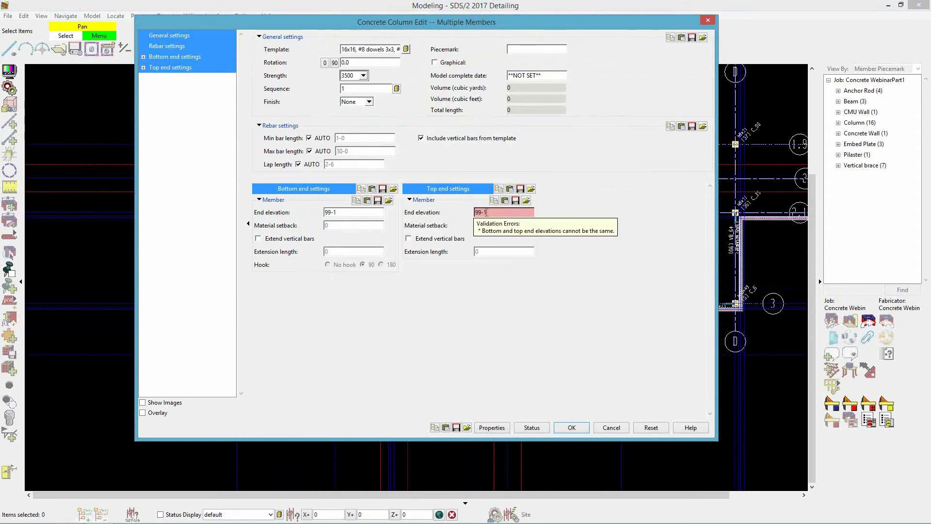
double_click(337, 211)
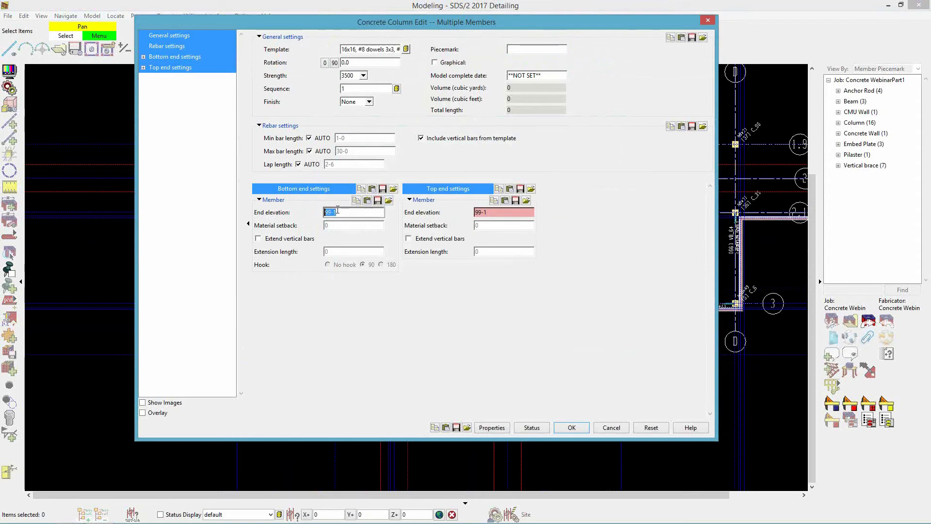
text(90-0)
double_click(491, 212)
text(100-0)
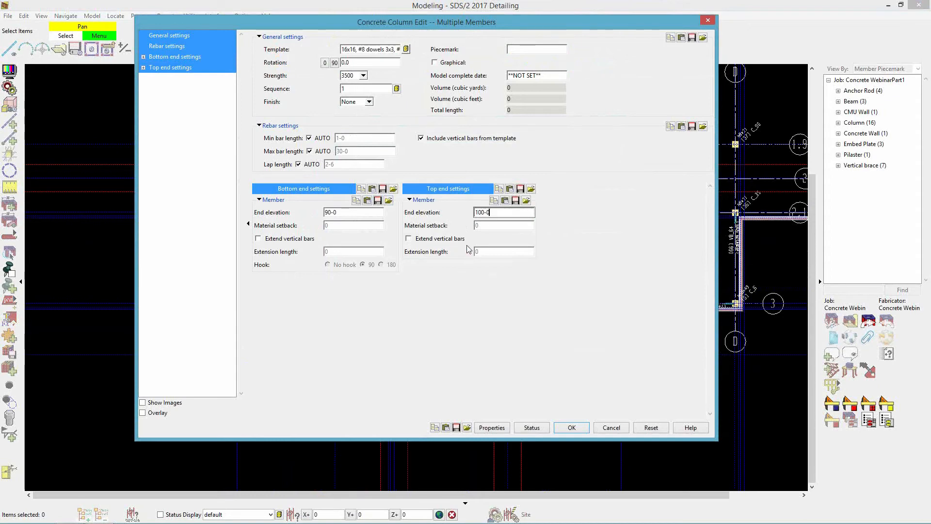
click(572, 429)
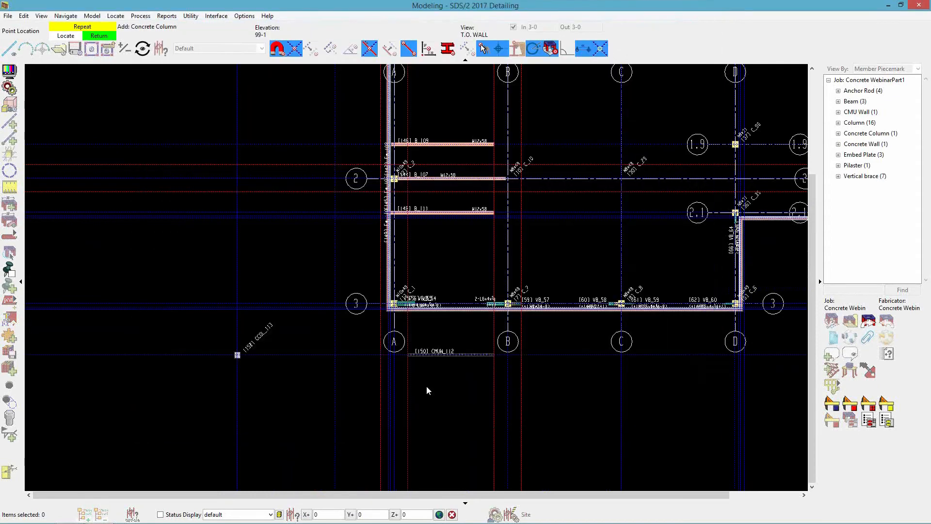
Step: Place a second identical concrete column where the nearer new vertical line crosses the CMU wall line
click(333, 355)
scroll(321, 365, up, 1)
scroll(266, 357, up, 1)
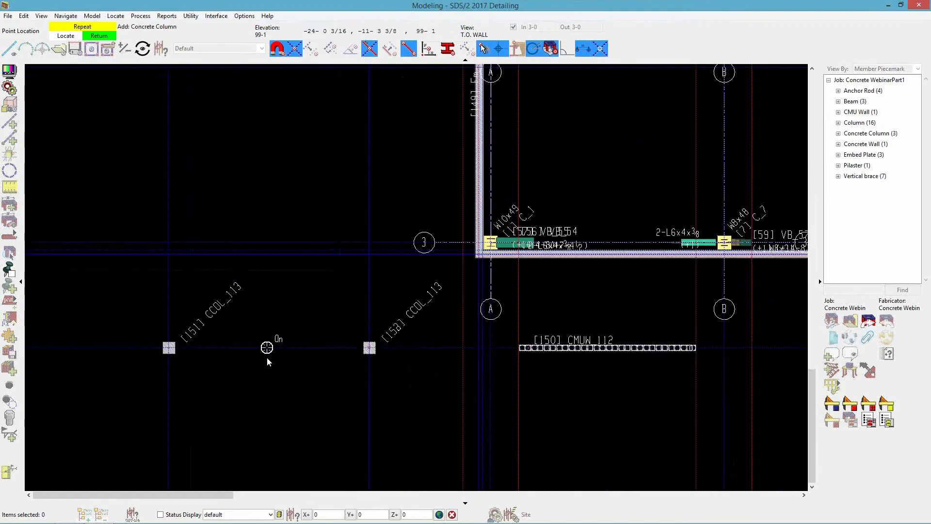
right_click(187, 345)
Step: Examine the first concrete column's dowels in 3D with the view depth limit switched off, and return to the plan view
scroll(182, 346, up, 3)
scroll(159, 359, up, 3)
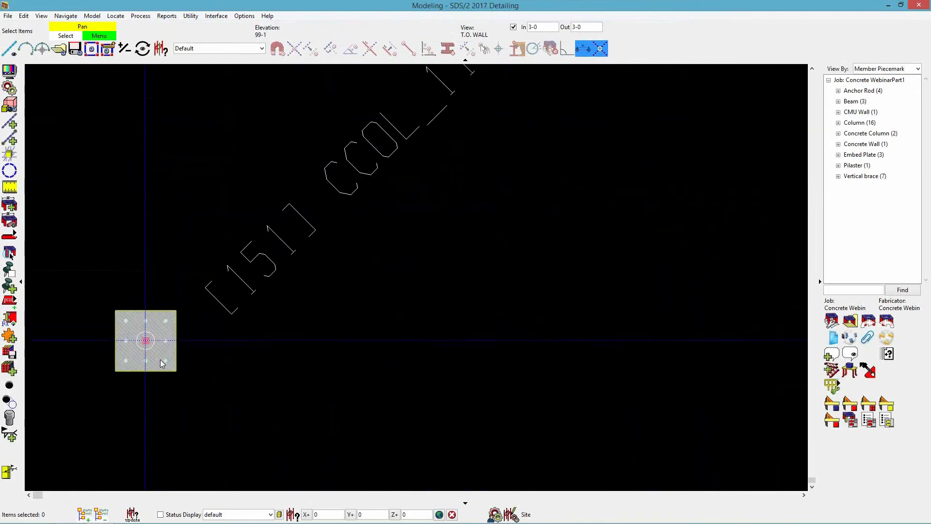
middle_drag(161, 350, 161, 304)
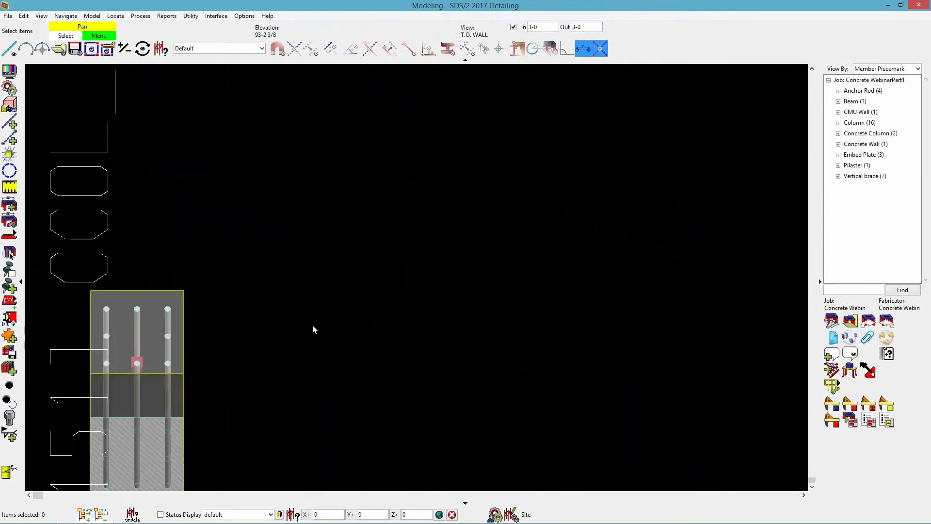
scroll(312, 316, down, 3)
scroll(239, 372, up, 2)
click(513, 27)
scroll(298, 234, down, 3)
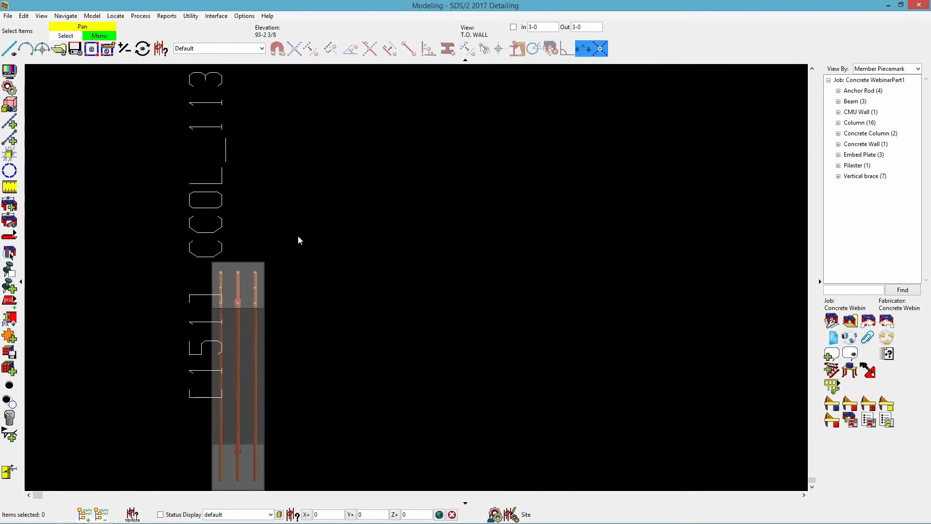
scroll(262, 294, up, 1)
scroll(262, 293, up, 2)
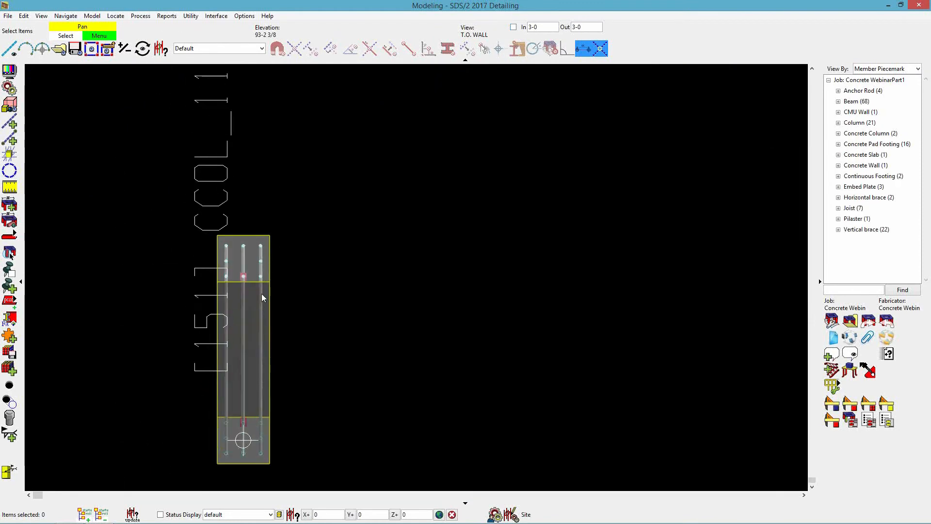
scroll(261, 288, down, 2)
key(Home)
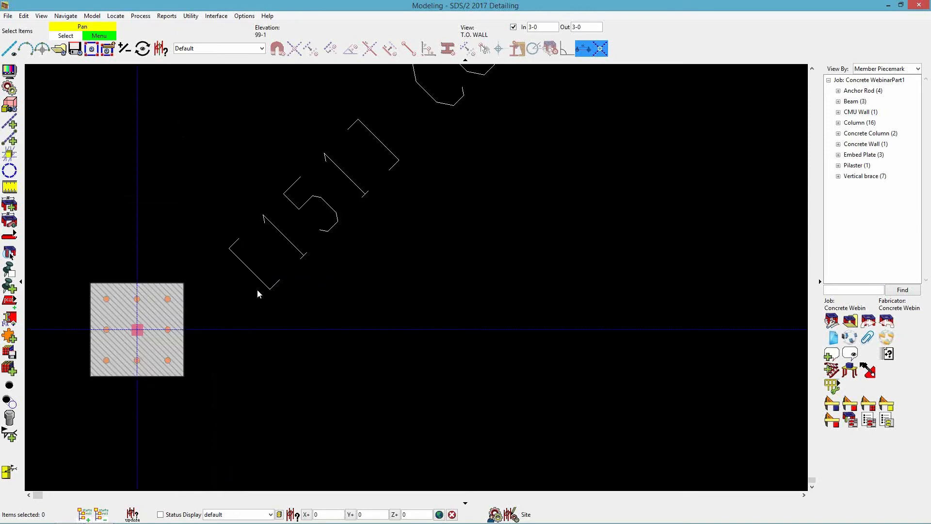
Step: Add a concrete beam spanning from the first concrete column's centre to the second concrete column's centre
scroll(258, 249, down, 2)
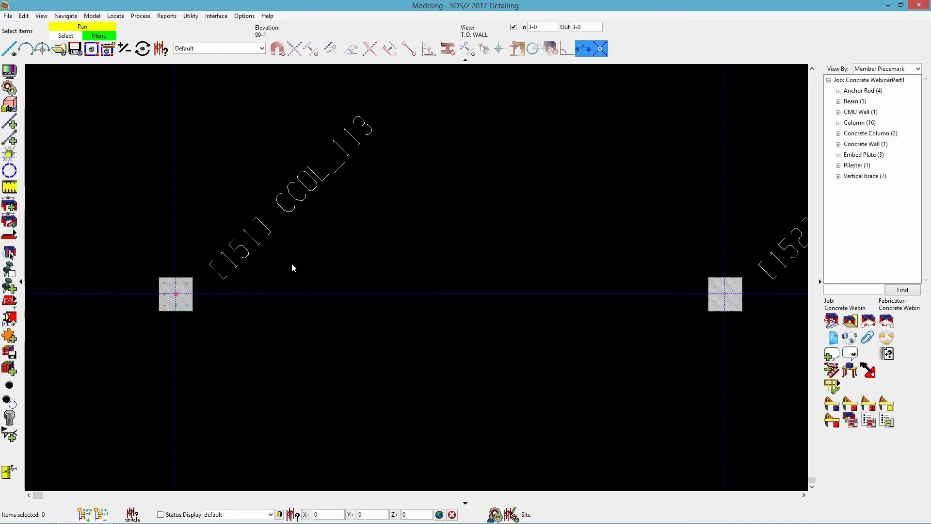
key(a)
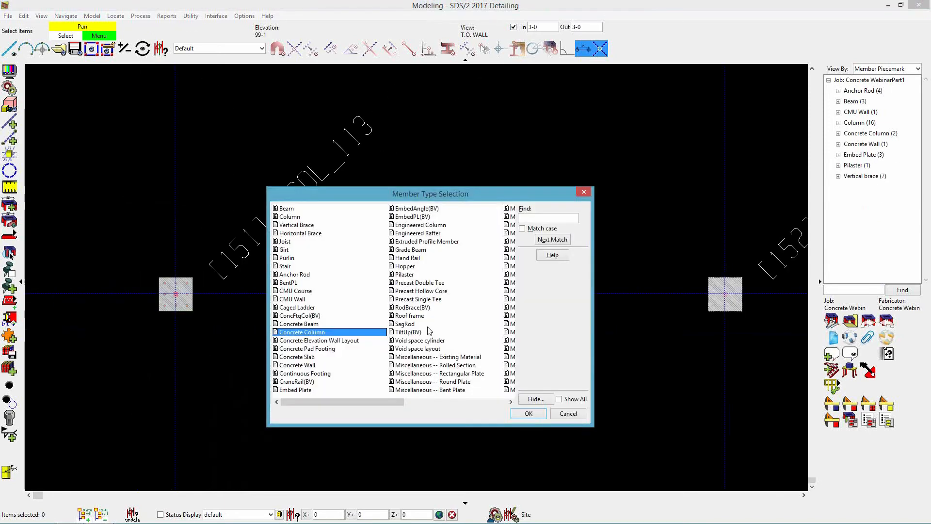
click(321, 323)
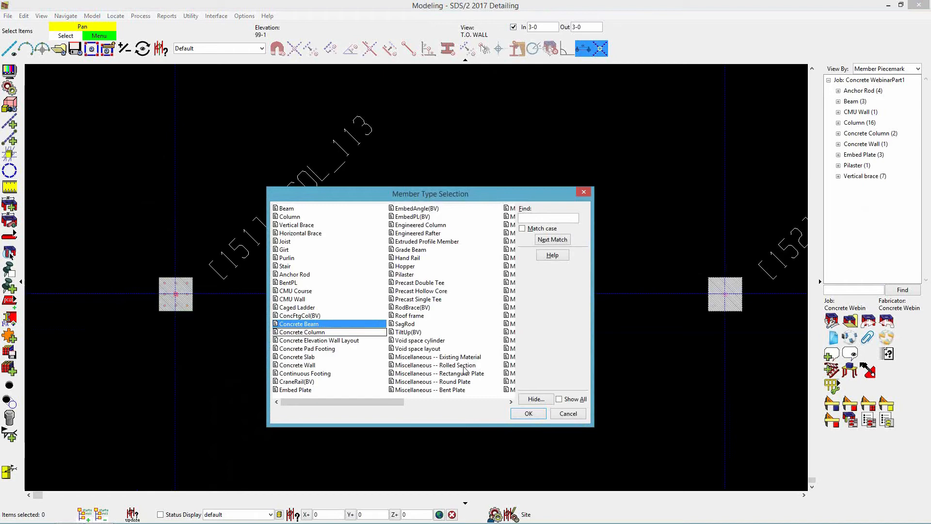
double_click(304, 322)
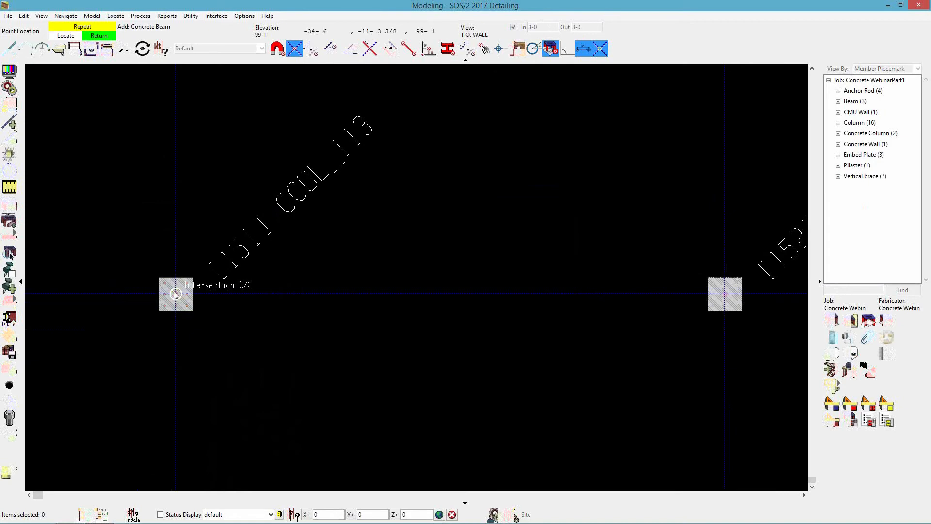
click(176, 294)
click(694, 290)
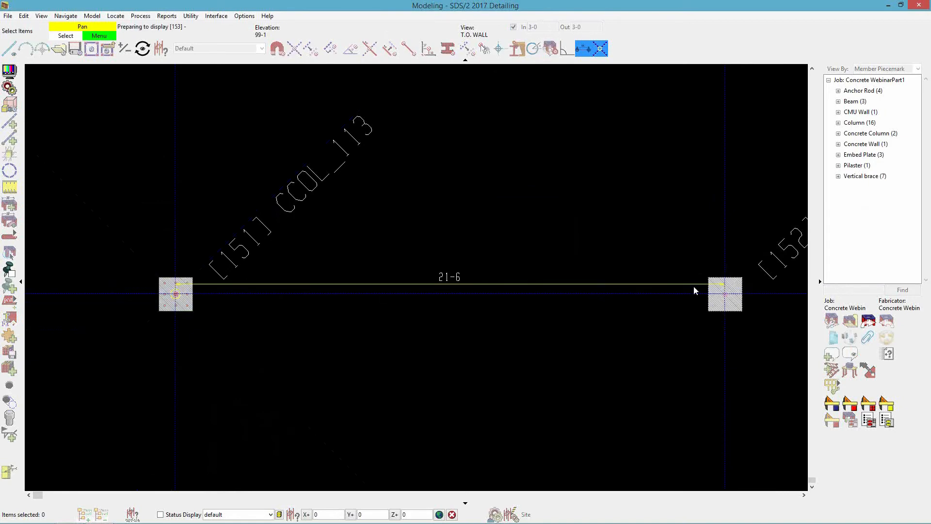
Step: Set the concrete beam's left and right end elevations to 100-0
click(351, 213)
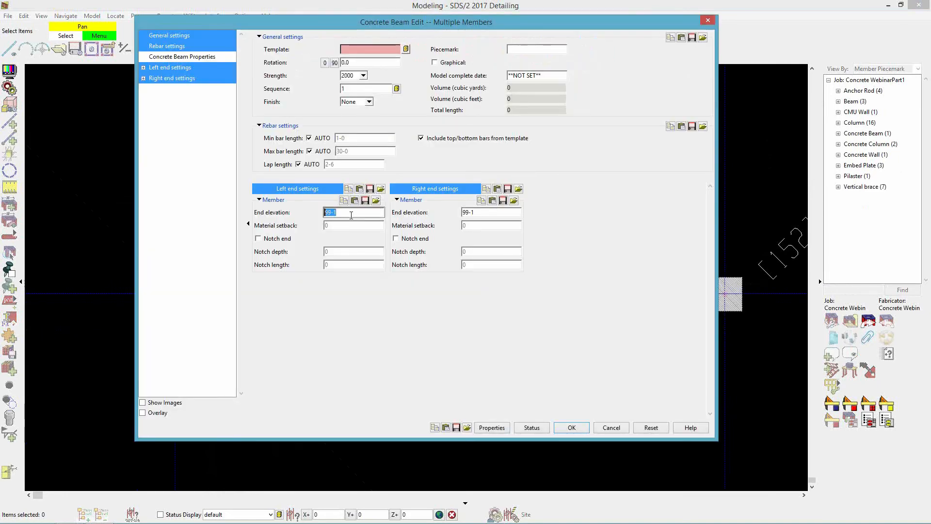
text(110)
text(-0)
key(BackSpace)
key(BackSpace)
key(BackSpace)
key(BackSpace)
double_click(478, 211)
text(10)
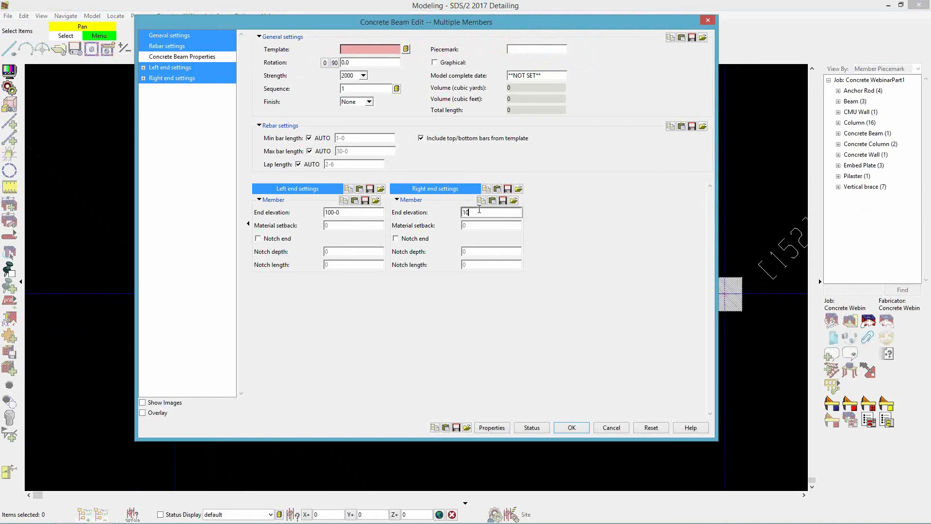
text(0-0)
Step: Assign the beam template 16x20, #6x2 & #8x4 dowels, #4 S3 hoops, accept the settings, and finish adding beams
click(407, 49)
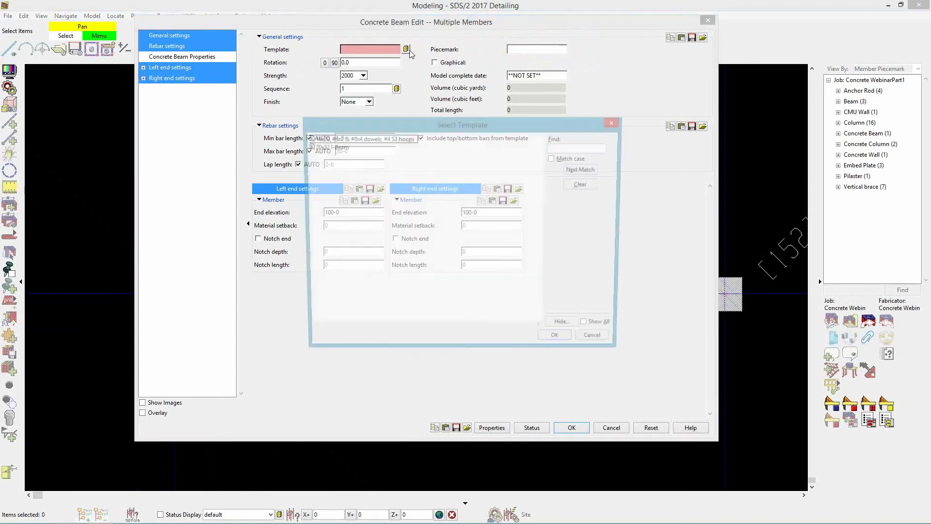
click(383, 138)
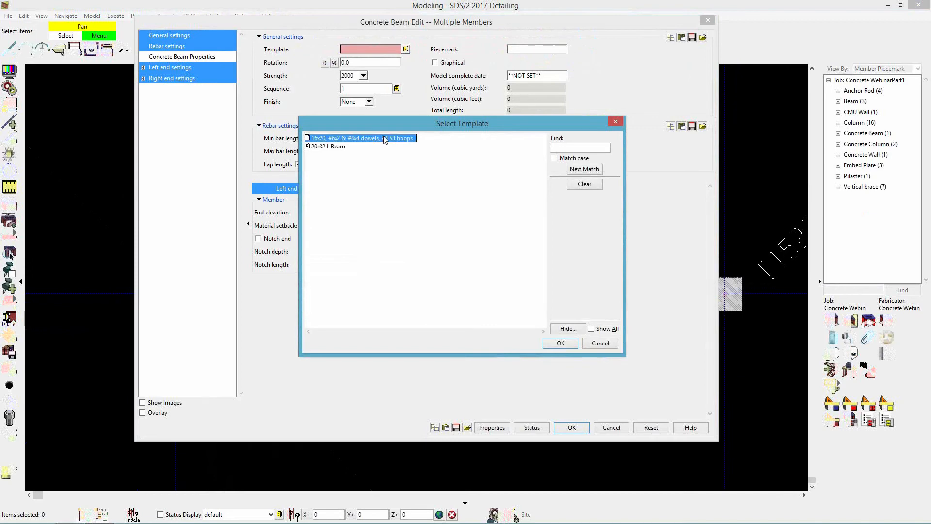
click(561, 343)
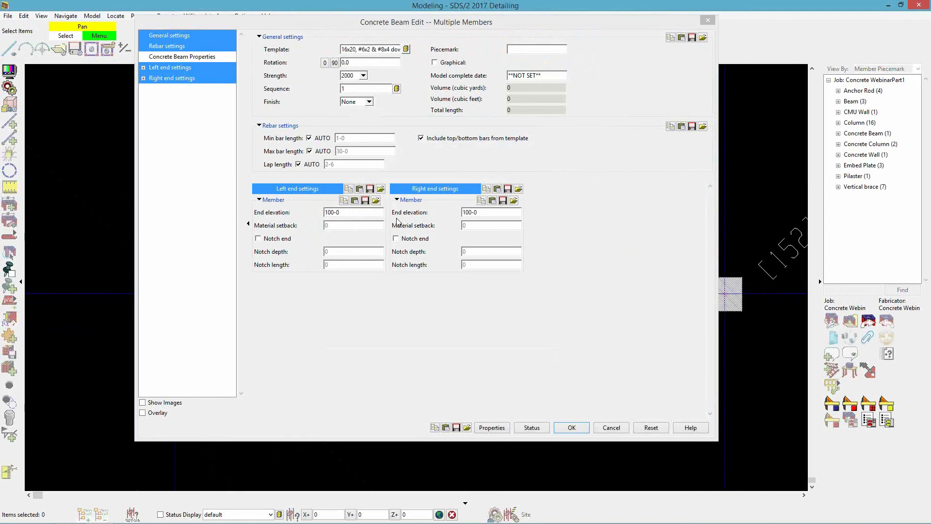
click(568, 429)
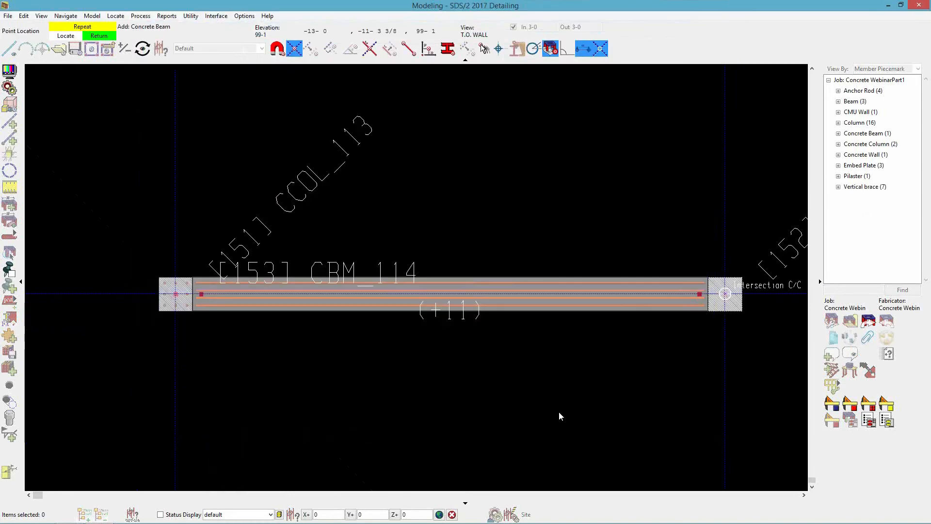
right_click(519, 382)
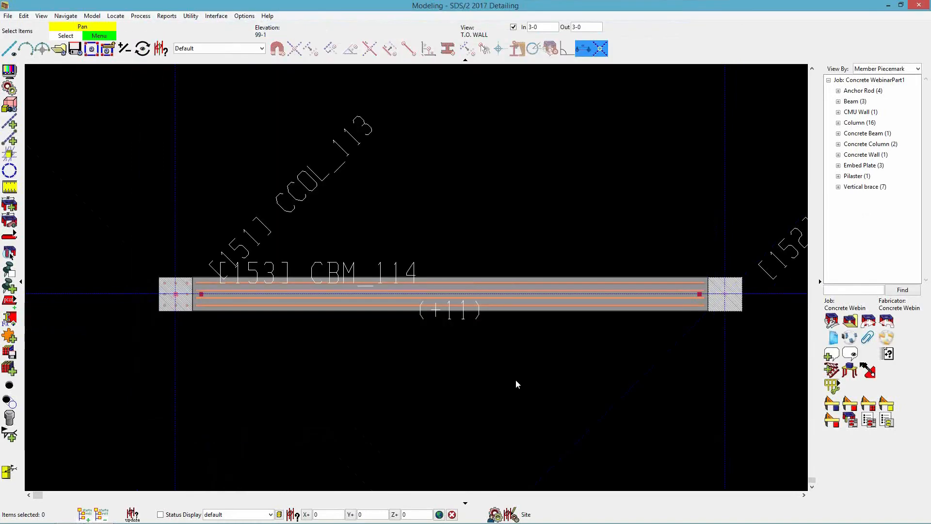
Step: Examine the concrete beam's bars and its junctions with the columns in plan and in 3D
scroll(183, 278, up, 2)
scroll(183, 278, up, 3)
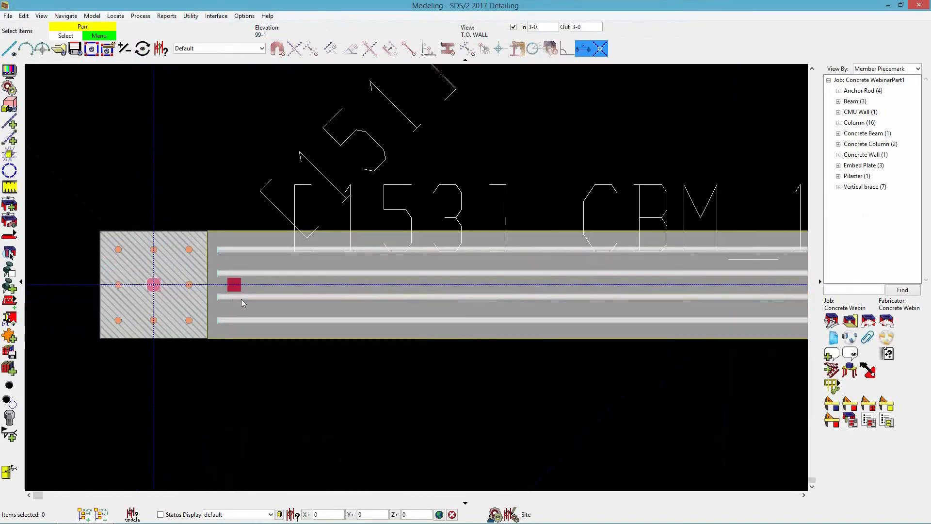
scroll(286, 312, down, 3)
scroll(313, 349, down, 1)
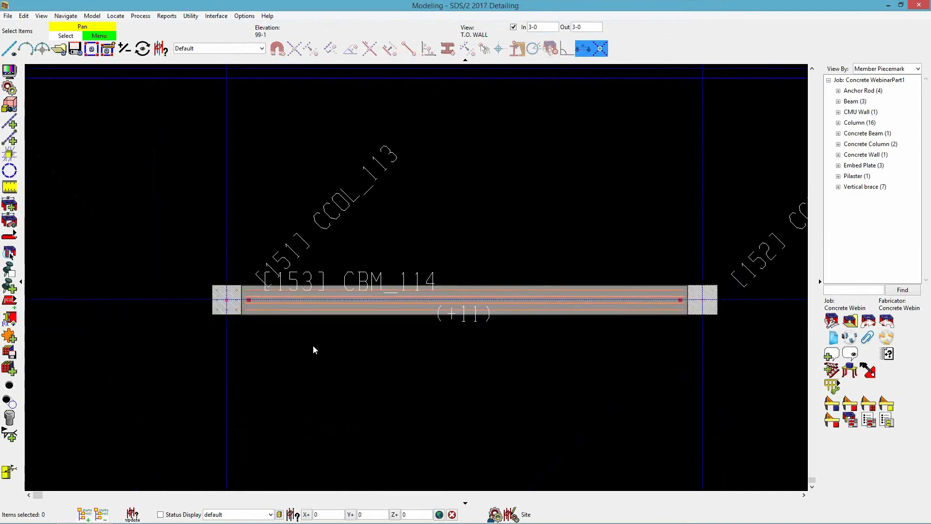
middle_drag(299, 358, 266, 397)
scroll(263, 399, up, 2)
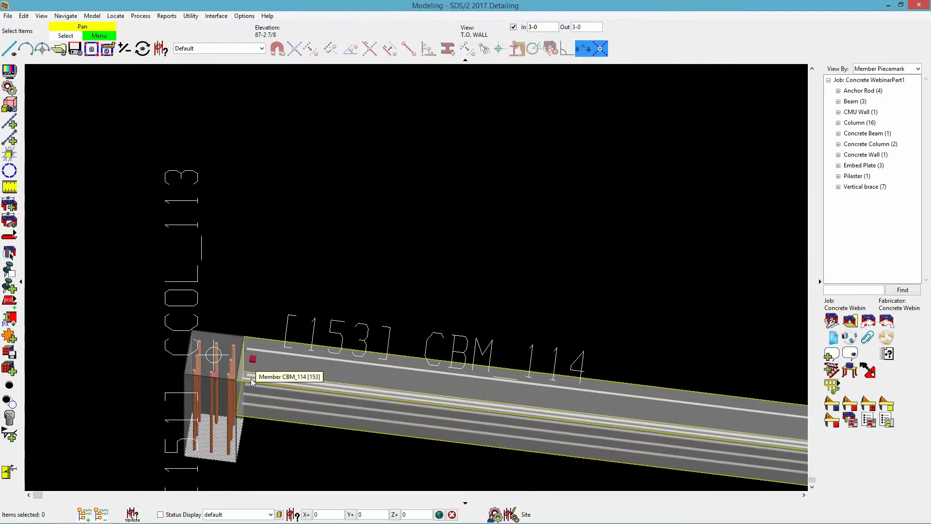
scroll(248, 379, down, 5)
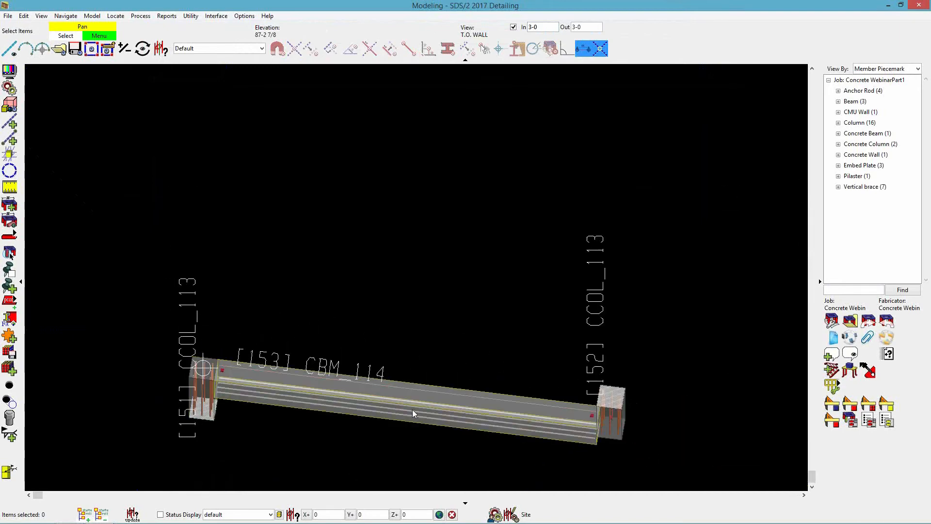
scroll(391, 408, down, 1)
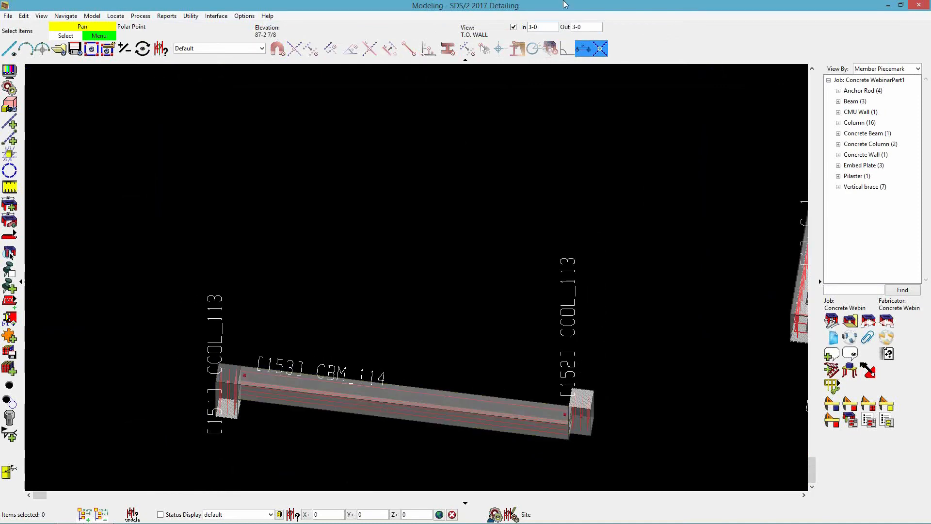
Step: Switch off the view depth limit and set the nearer concrete column's bottom elevation to 80-0 and top elevation to 100-0
click(513, 26)
double_click(577, 369)
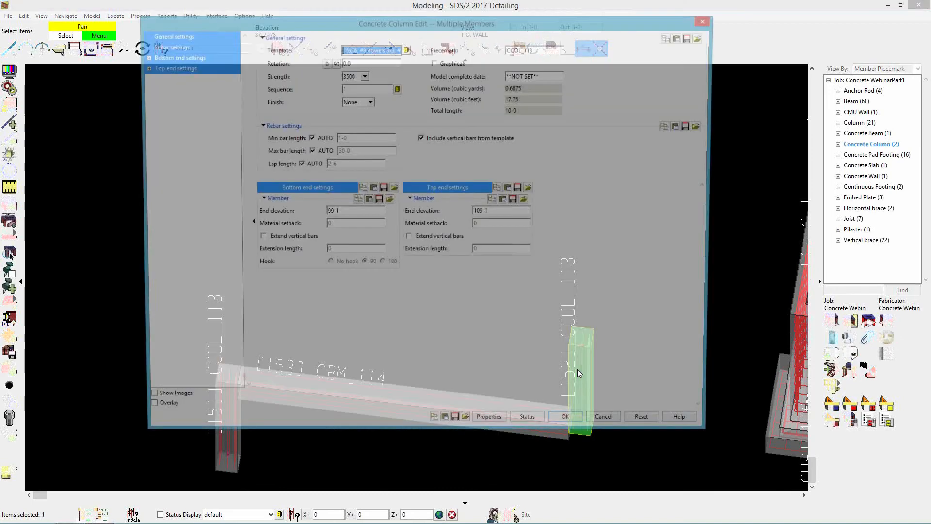
click(351, 212)
text(80-0)
click(502, 212)
text(100)
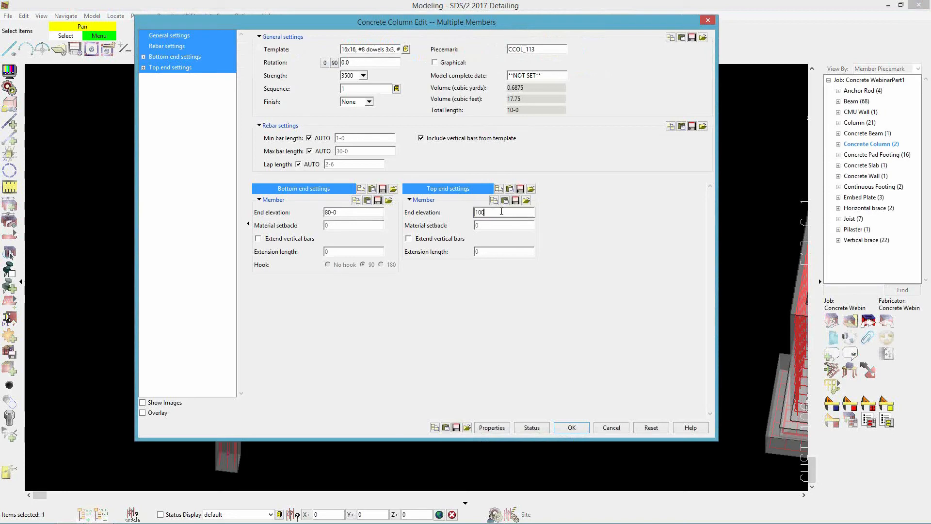
key(Return)
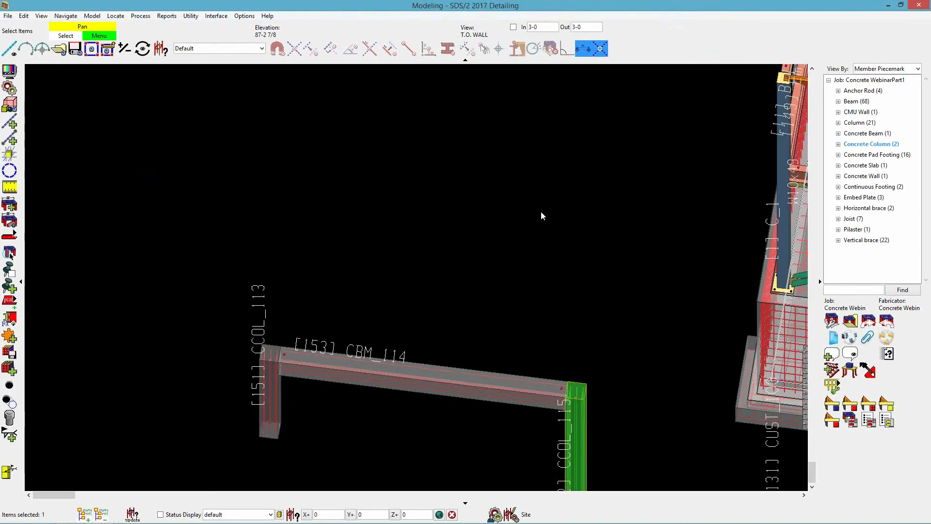
Step: Set the farther concrete column's bottom elevation to 80-0 and accept the change
double_click(326, 352)
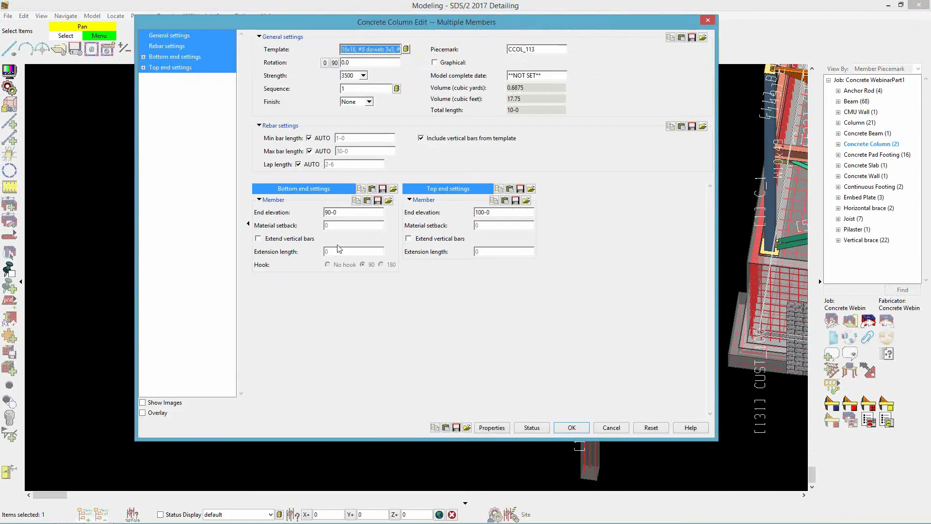
click(341, 212)
text(80-0)
key(Return)
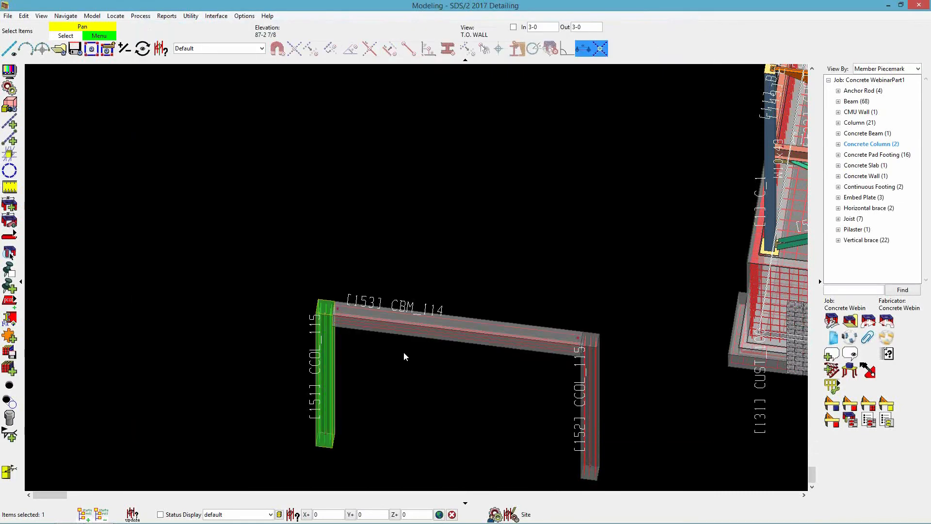
Step: Add a Tie zone component to the concrete beam, with its reference point on the beam
scroll(354, 306, up, 2)
scroll(353, 306, up, 5)
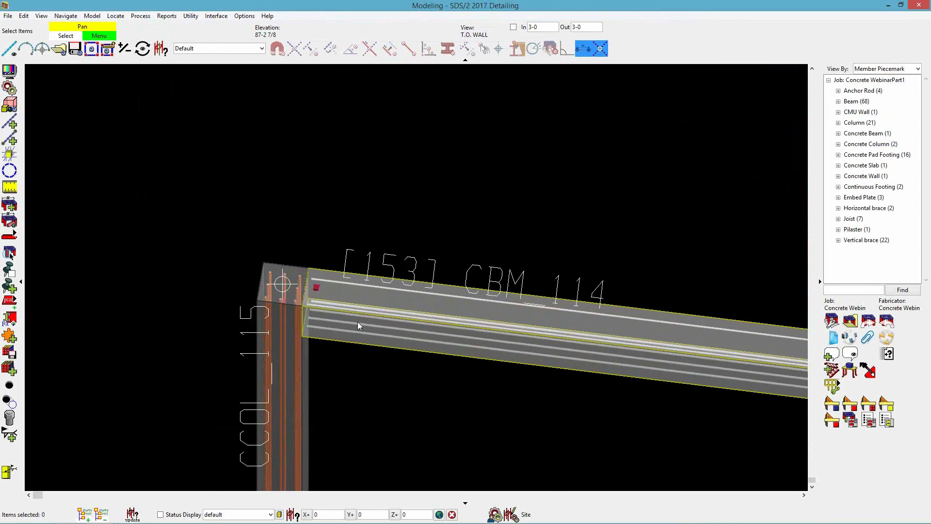
scroll(287, 278, down, 2)
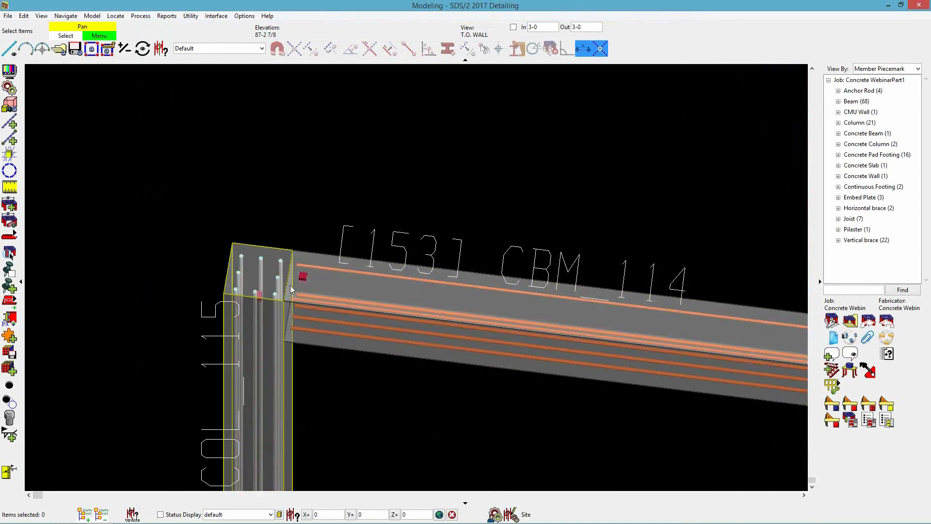
click(359, 324)
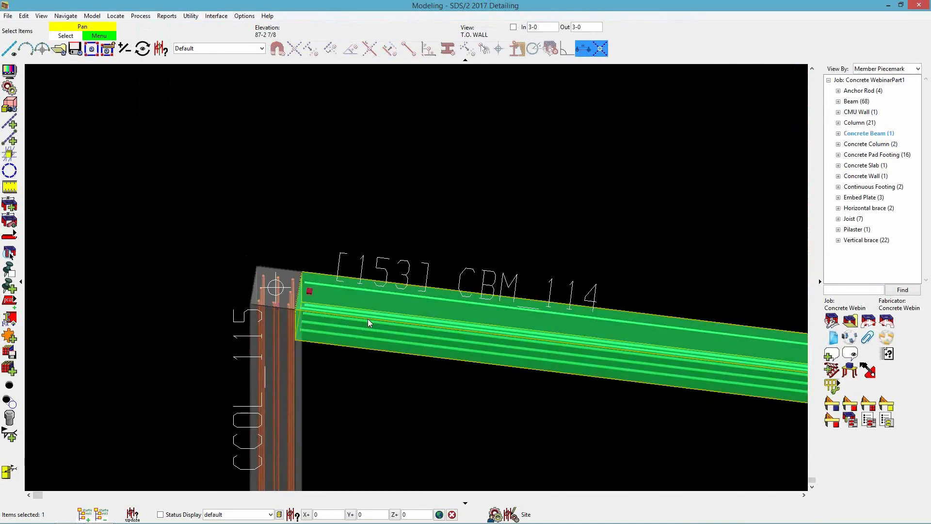
click(9, 286)
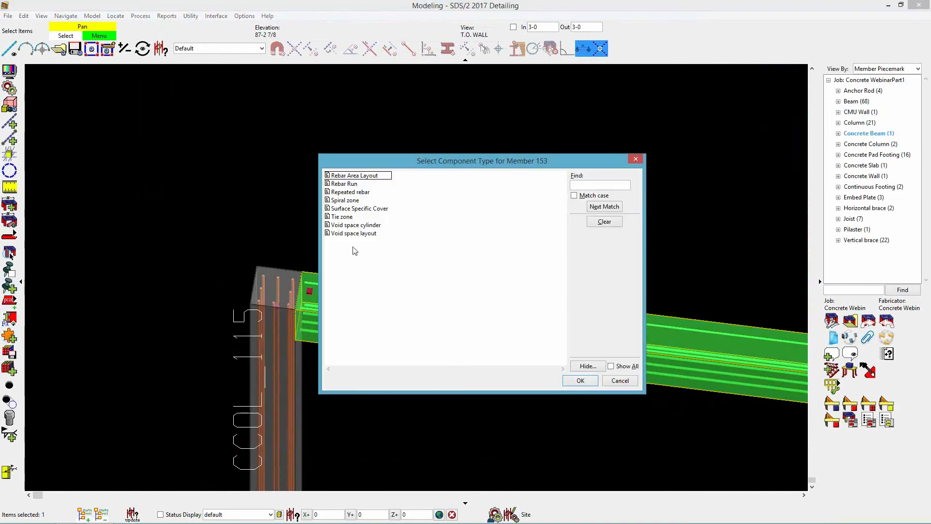
click(354, 217)
click(582, 382)
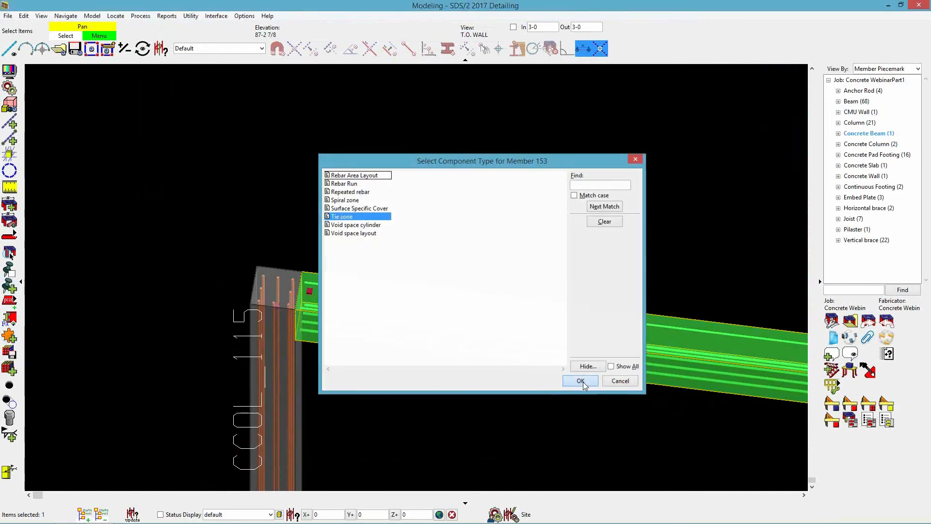
click(490, 335)
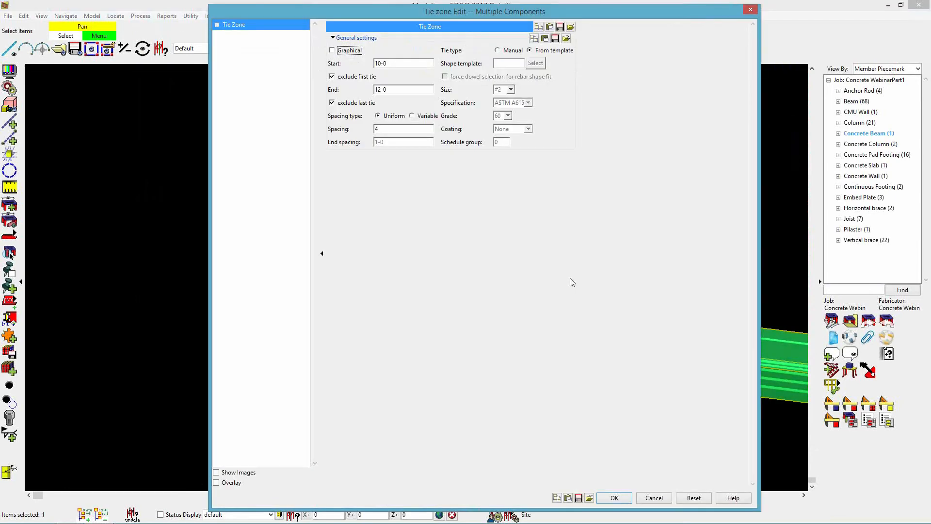
Step: Set the tie zone's start to 8 and end to 2-8, and accept the settings
double_click(388, 63)
text(8)
double_click(395, 89)
text(2)
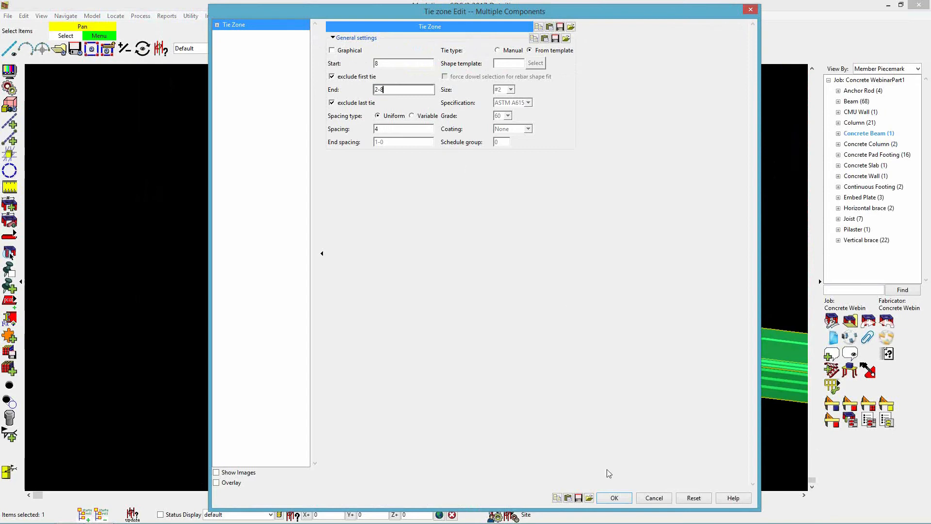
click(615, 498)
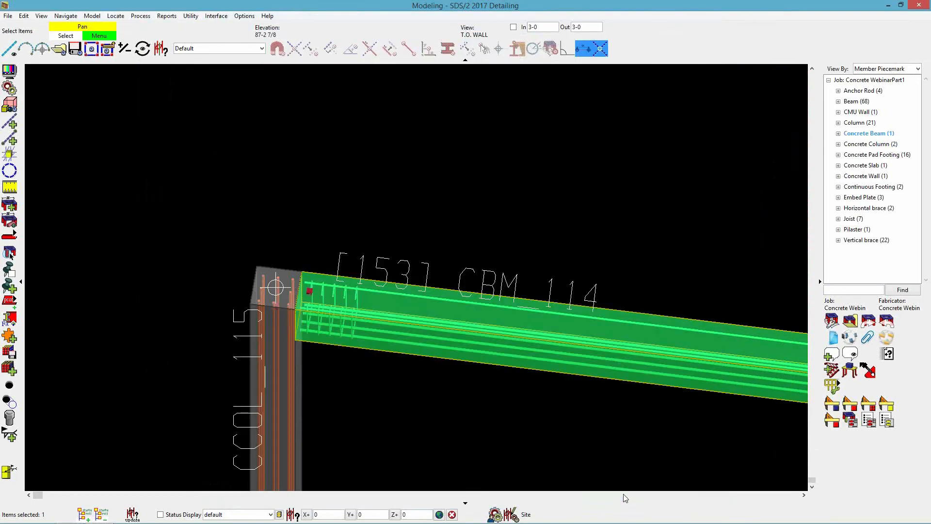
Step: Add a second Tie zone component to the concrete beam, placing its reference point on the beam
double_click(418, 334)
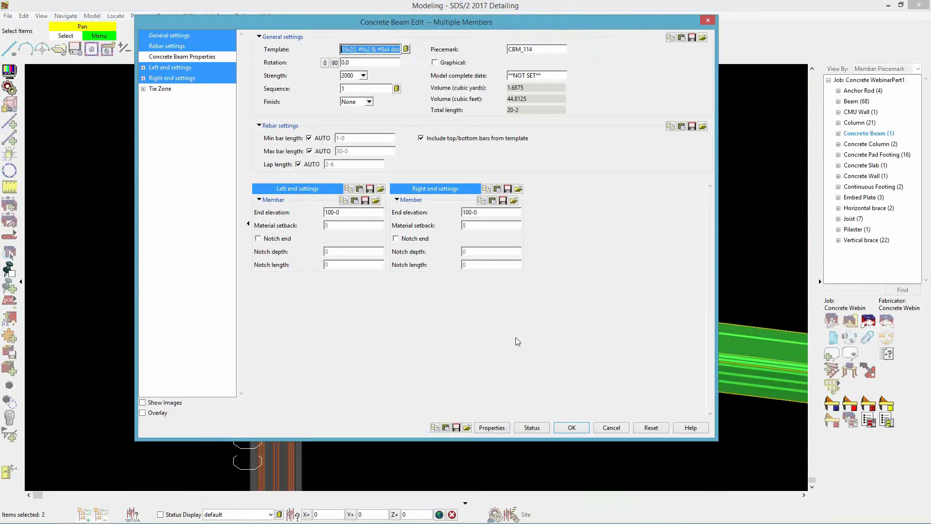
click(608, 427)
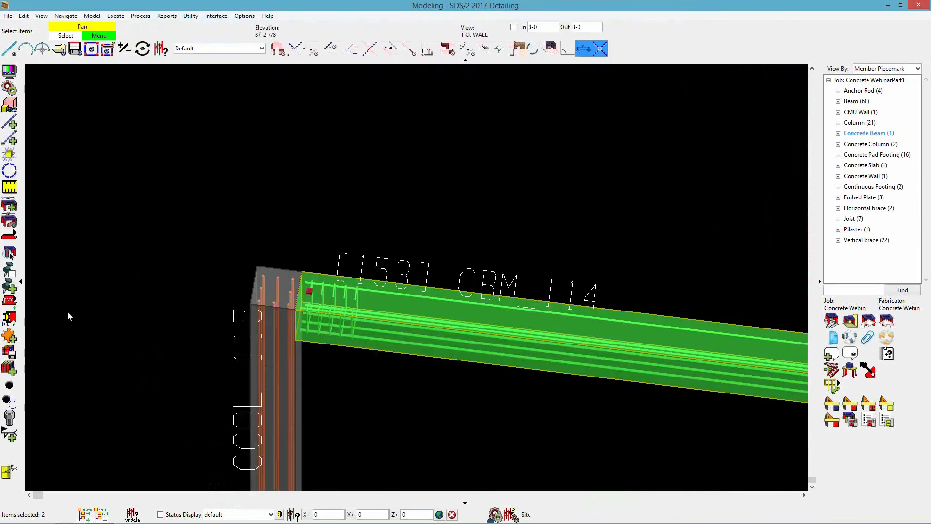
click(9, 335)
click(354, 217)
click(572, 380)
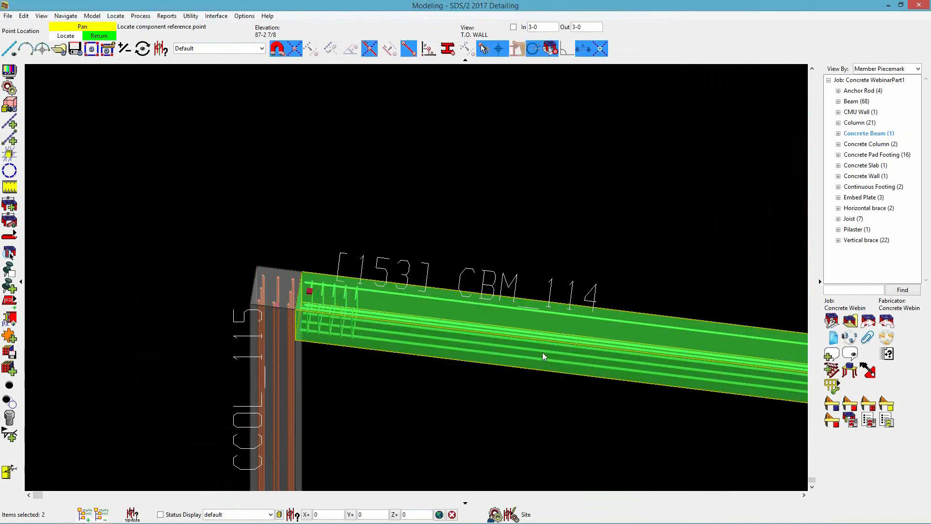
click(542, 352)
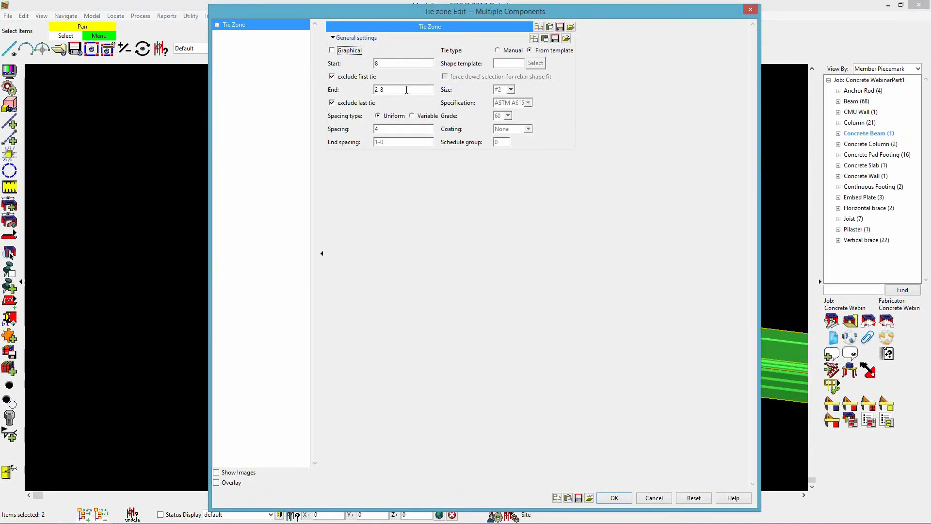
Step: Set the second tie zone to start 2-8, end 18-0 and spacing 1-0, including its first and last ties
click(385, 64)
click(393, 88)
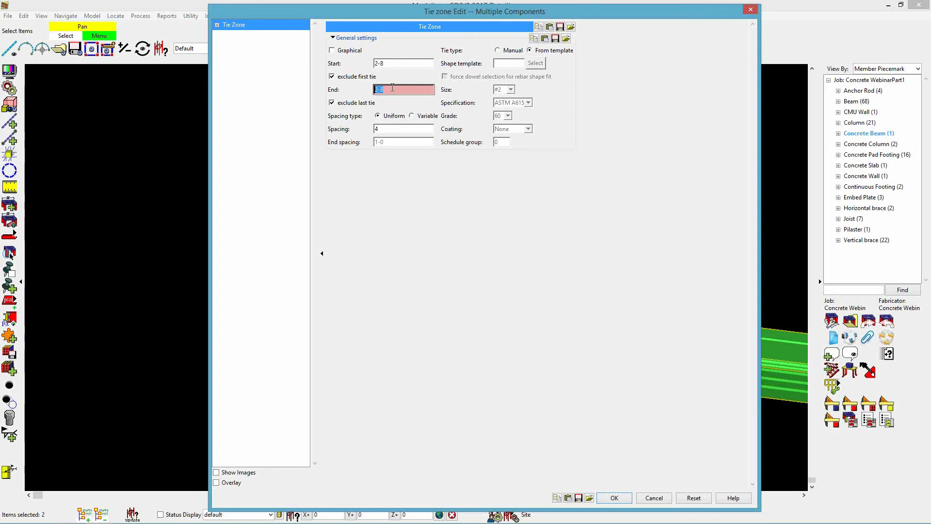
text(18-0)
key(Tab)
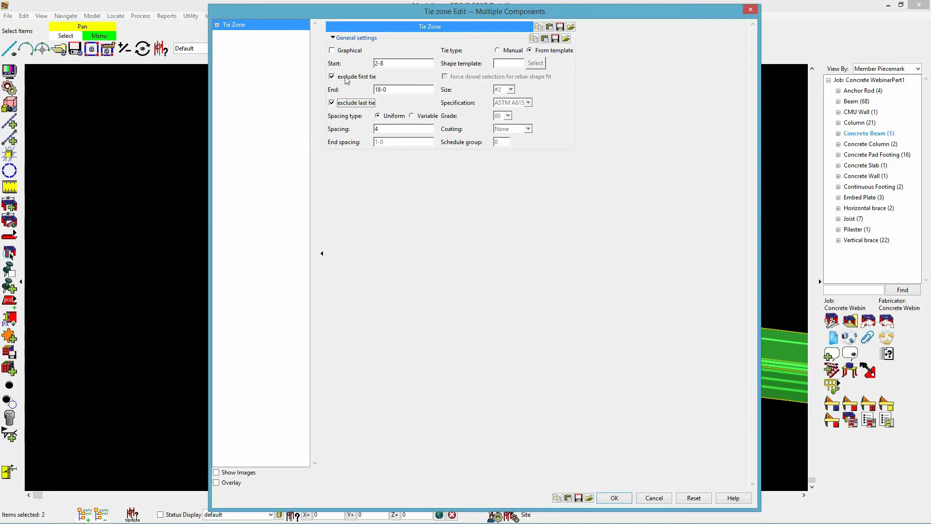
click(348, 102)
click(380, 127)
key(Return)
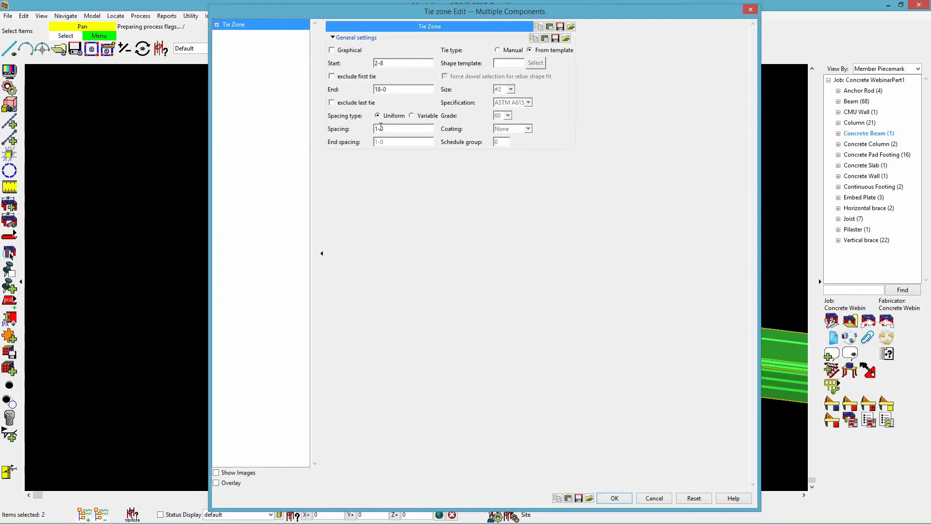
Step: Add a third Tie zone component to the concrete beam, with its reference point near the beam's far end
scroll(150, 197, down, 3)
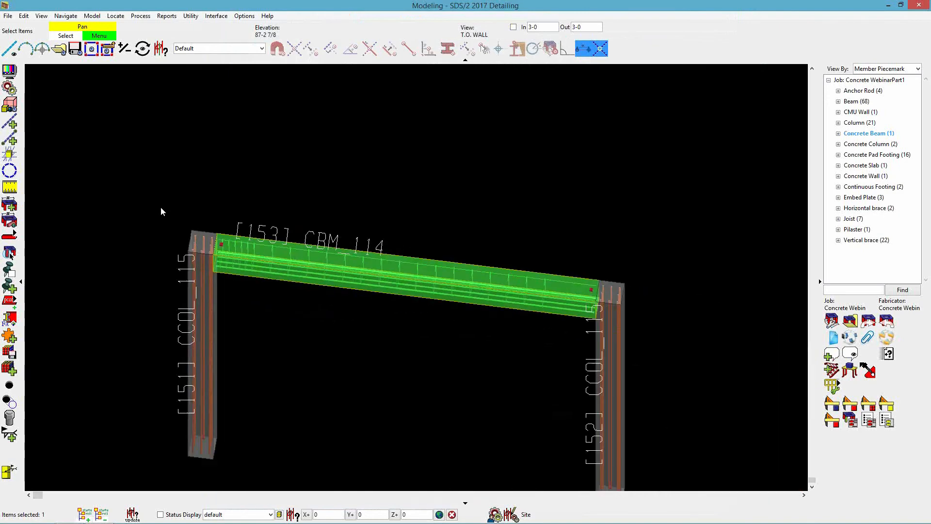
scroll(599, 292, up, 3)
double_click(544, 299)
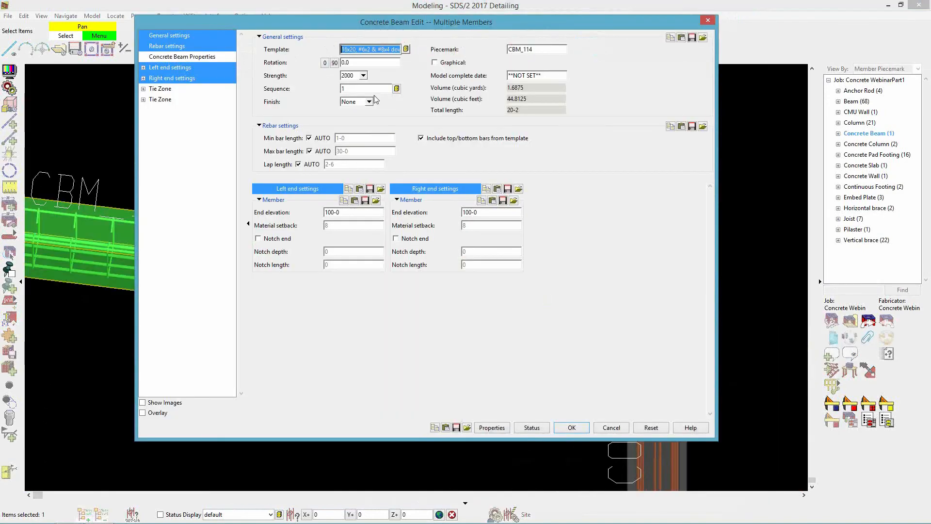
click(611, 428)
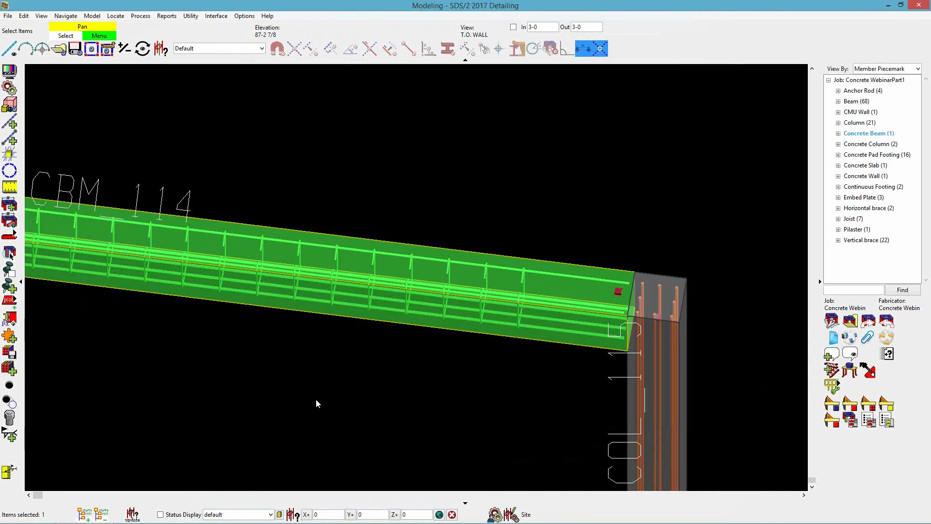
click(10, 337)
double_click(341, 217)
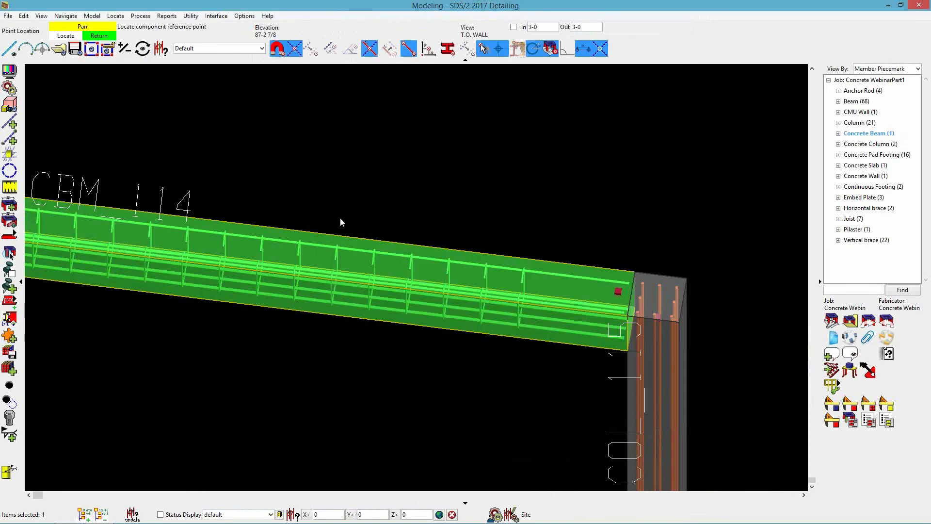
click(508, 301)
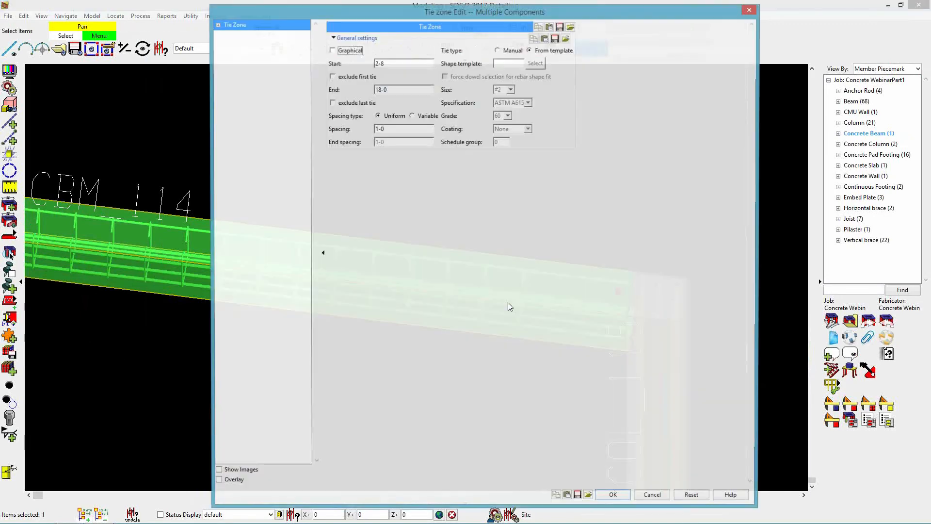
Step: Set the third tie zone's start to 18-0 and end to 20-0, tighten its spacing, and accept the settings
double_click(391, 64)
text(18-0)
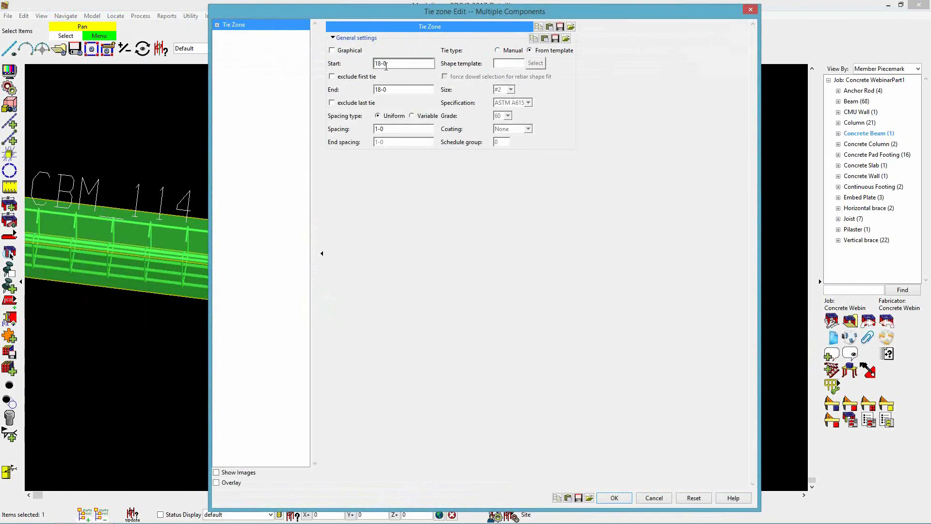
double_click(395, 89)
text(20)
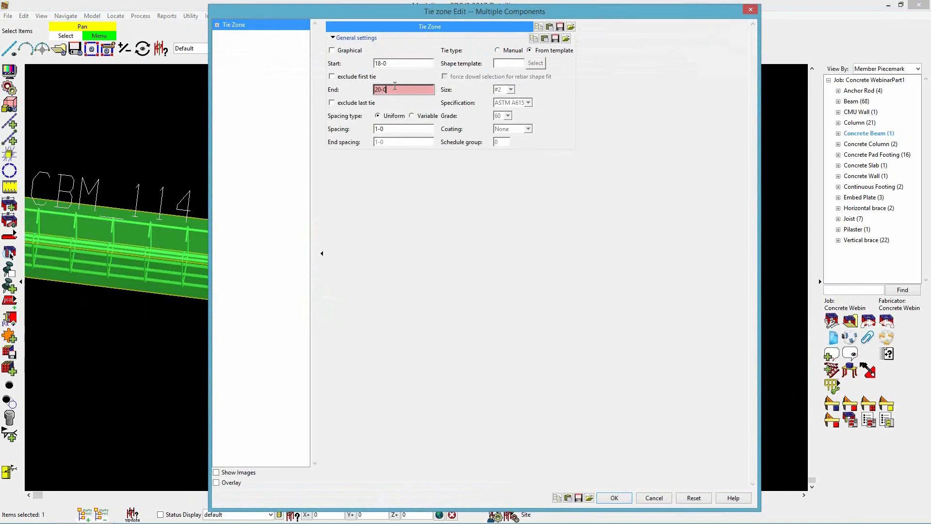
text(-0)
double_click(401, 130)
key(Return)
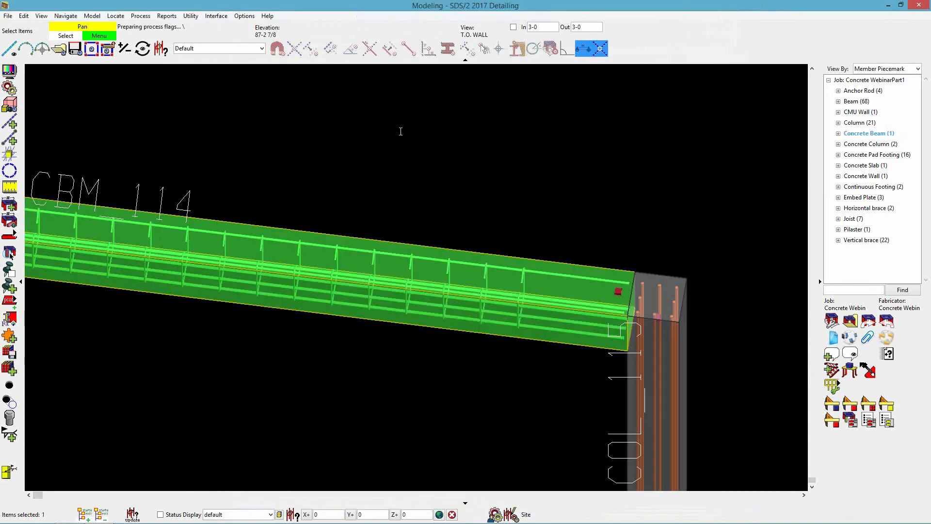
Step: Open the T.O. Footing erection view
scroll(650, 271, down, 2)
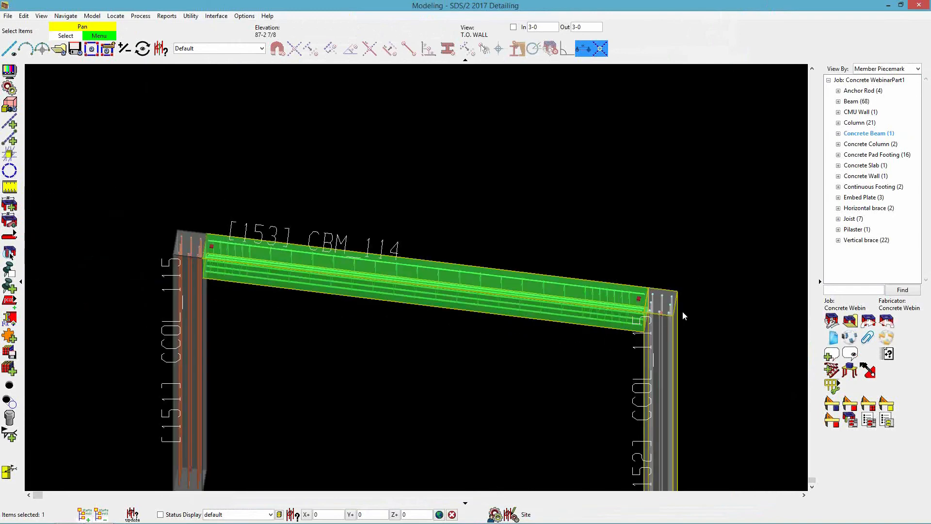
scroll(307, 284, up, 1)
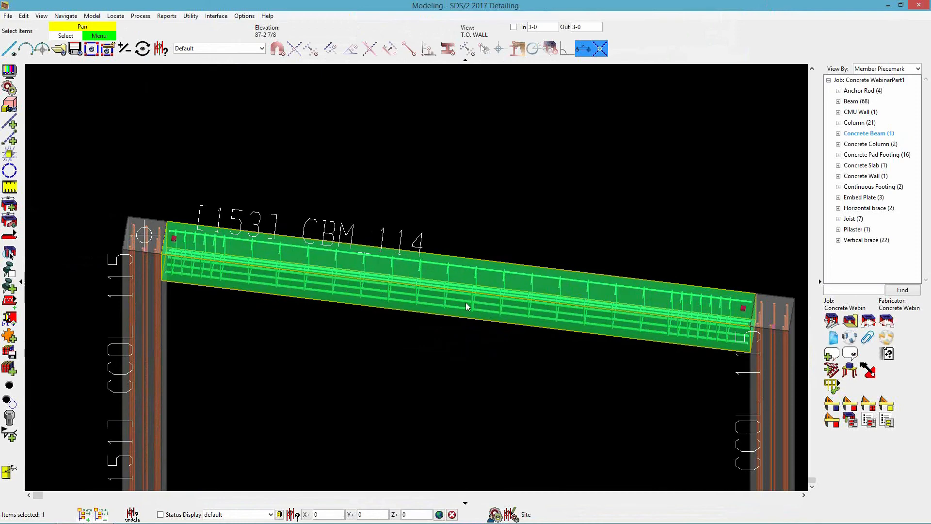
scroll(425, 295, down, 1)
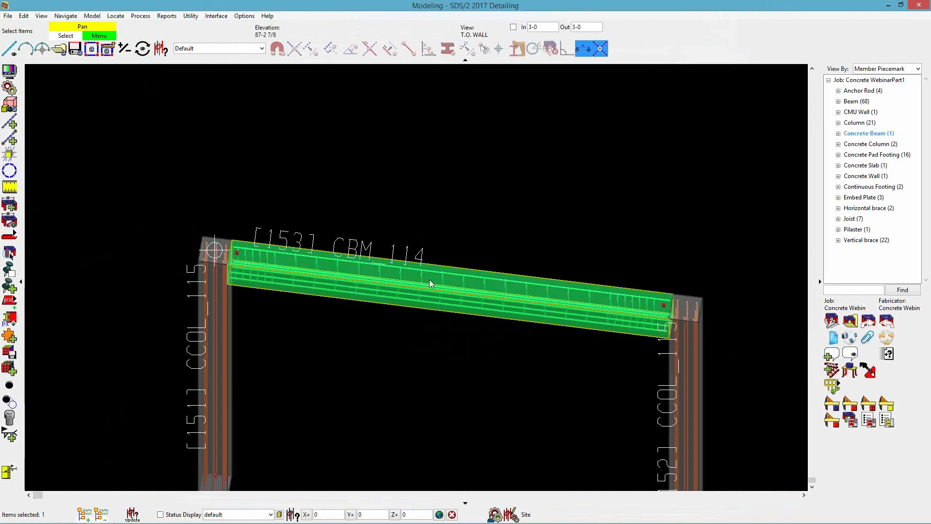
scroll(415, 265, down, 1)
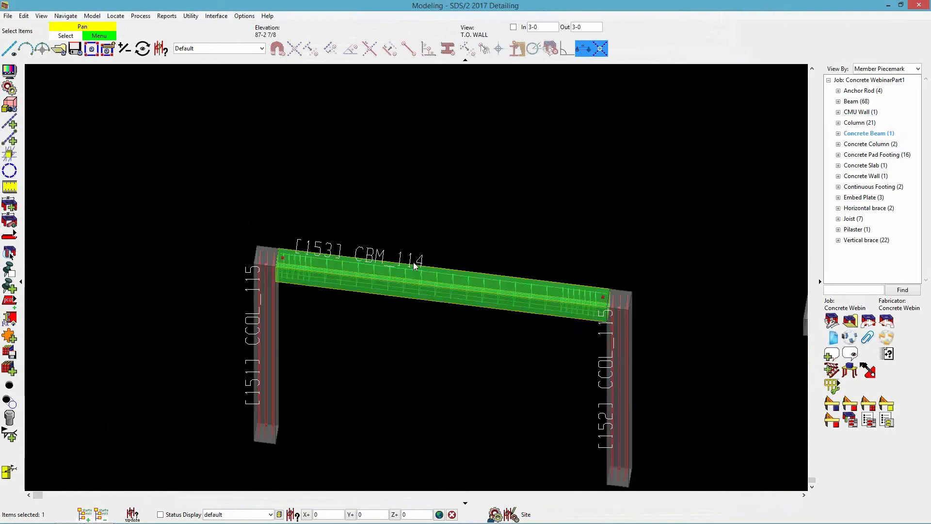
scroll(415, 264, down, 1)
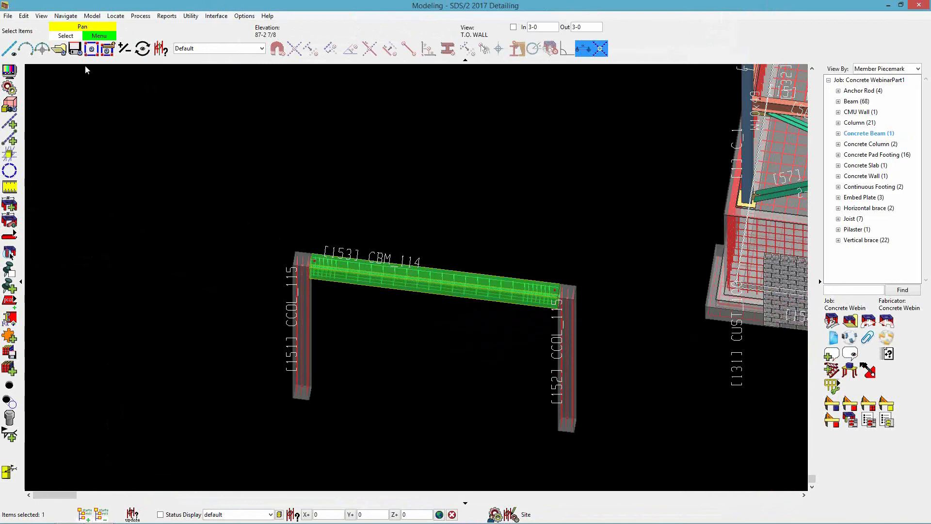
click(59, 49)
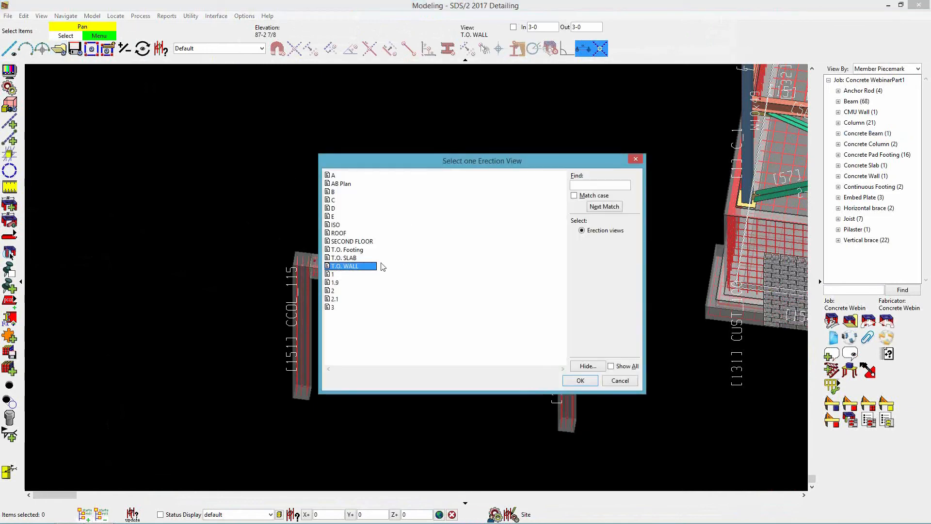
double_click(360, 250)
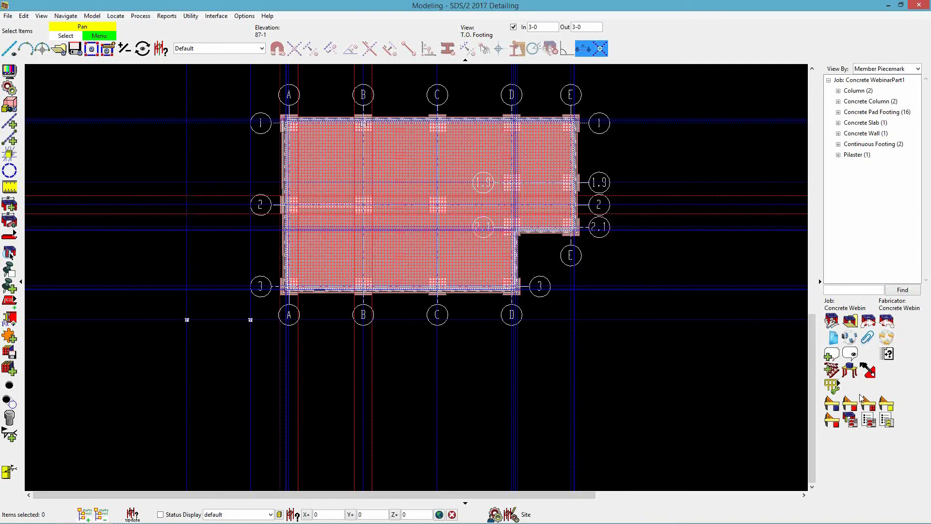
Step: Select T.O. Footing as the erection view to detail and open the Detail Erection View Defaults
click(833, 406)
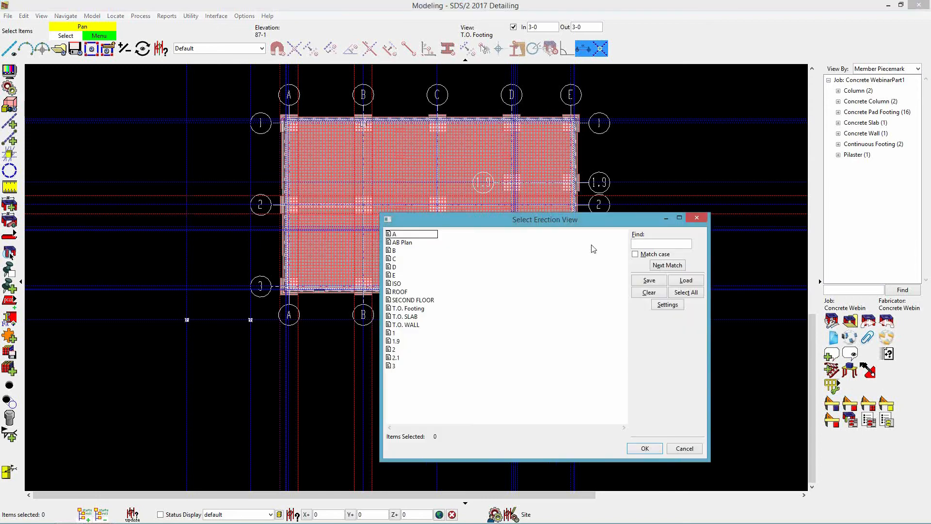
click(421, 310)
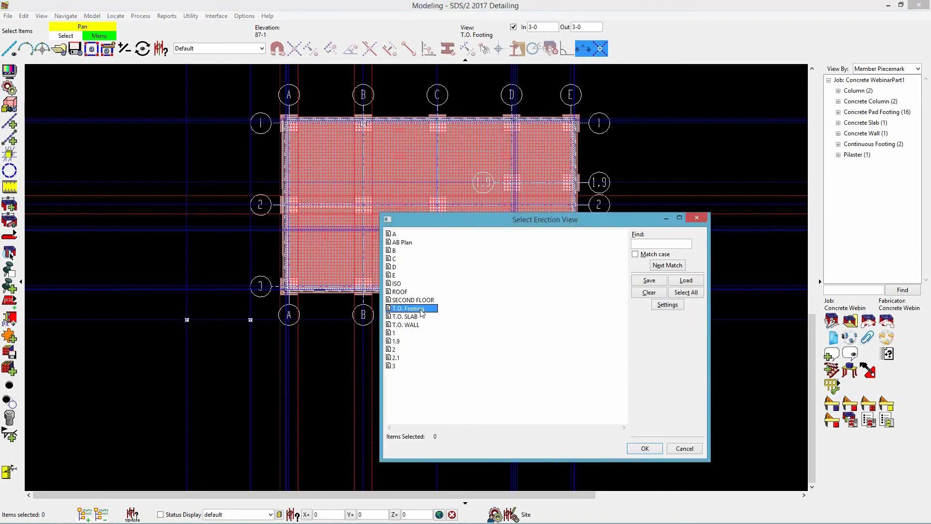
click(664, 310)
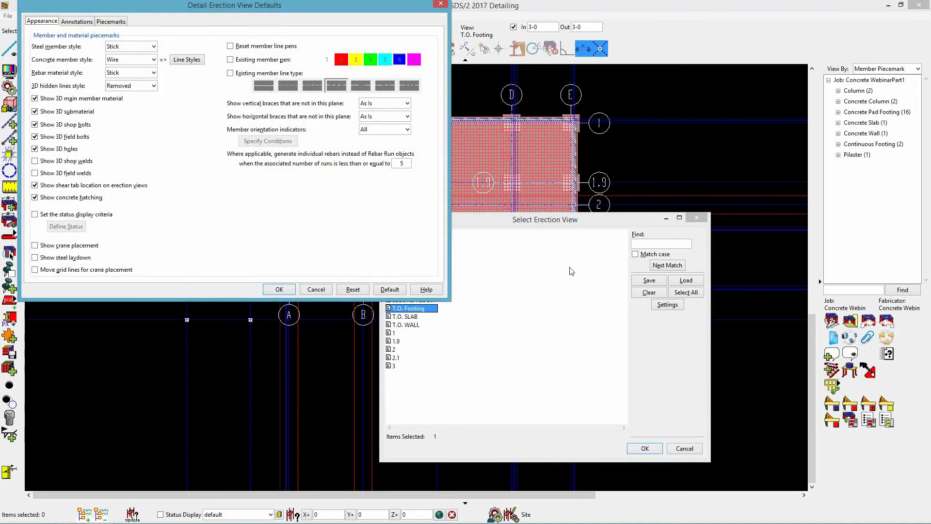
drag(296, 5, 510, 127)
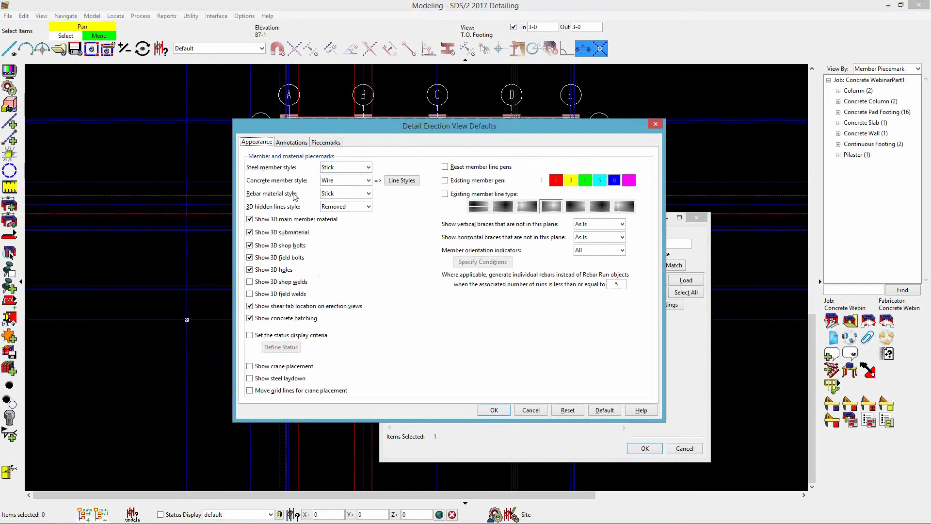
Step: Switch off concrete hatching and enable the status display criteria for the erection view detail
click(400, 181)
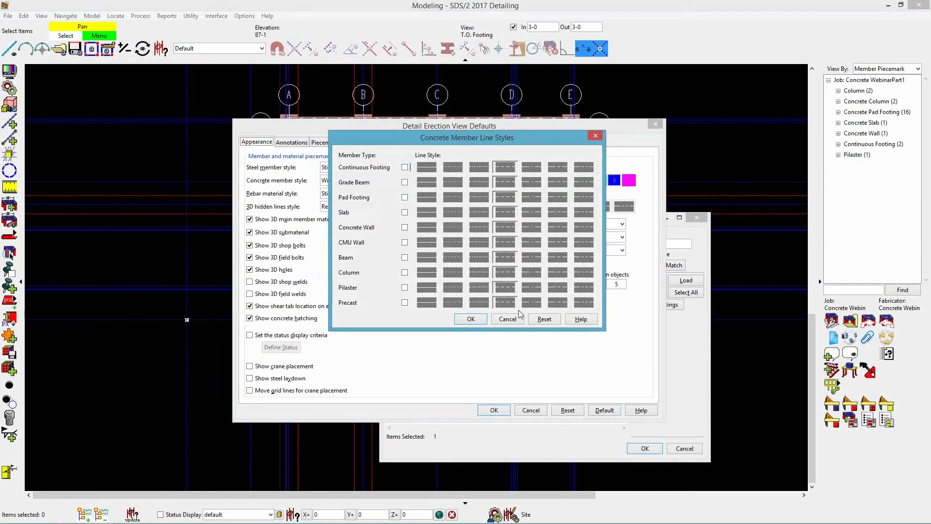
click(507, 319)
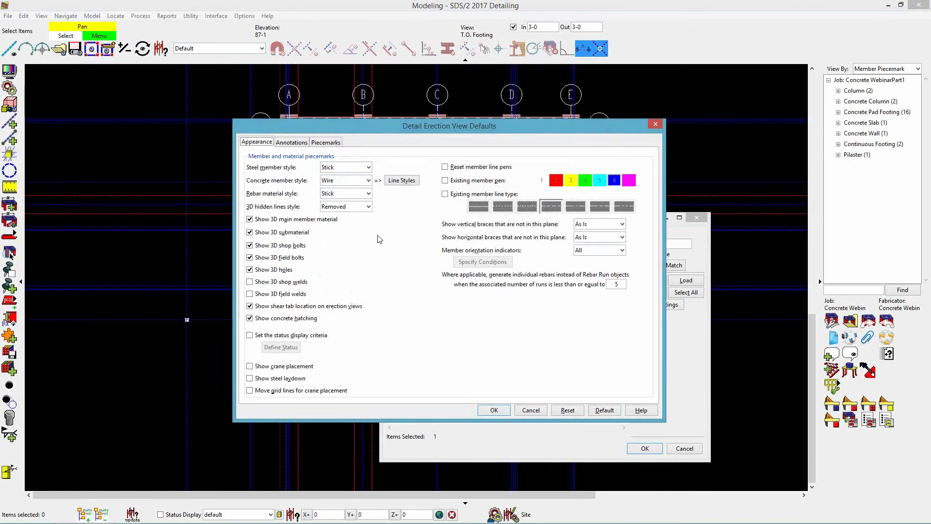
click(275, 322)
click(249, 337)
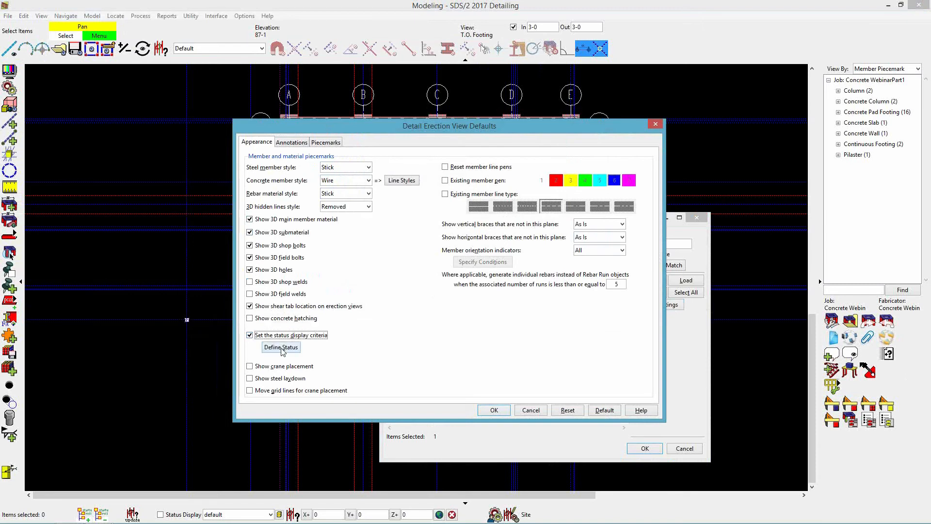
Step: Define the status display to mask members whose member type is Concrete Slab, and detail the T.O. Footing erection view with these settings
click(282, 348)
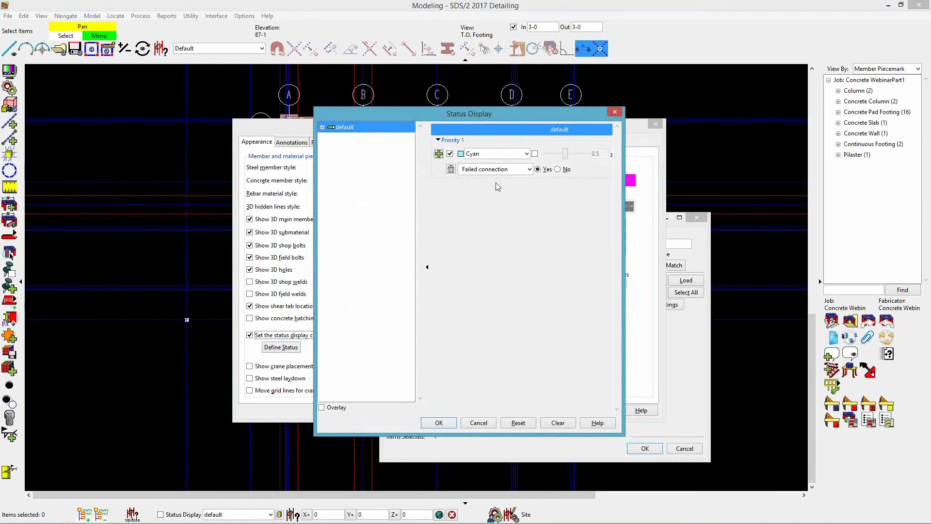
click(505, 154)
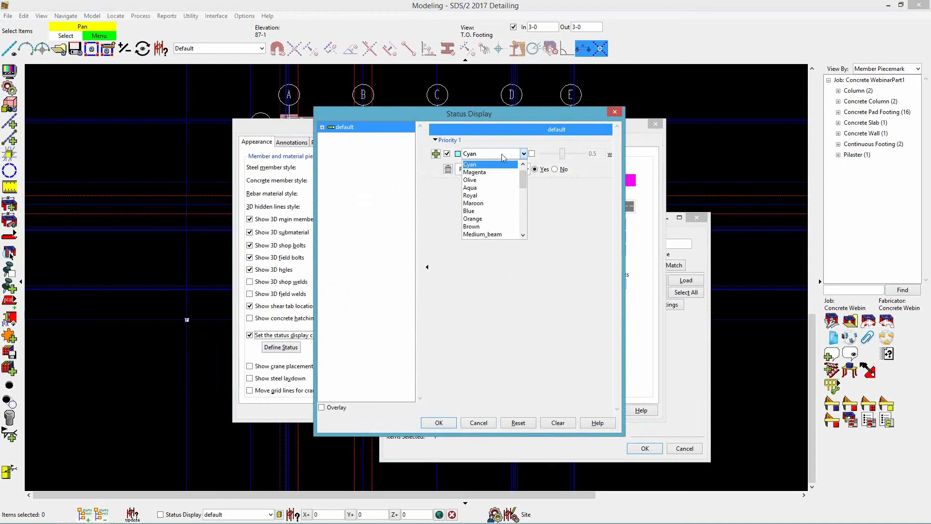
scroll(485, 175, up, 1)
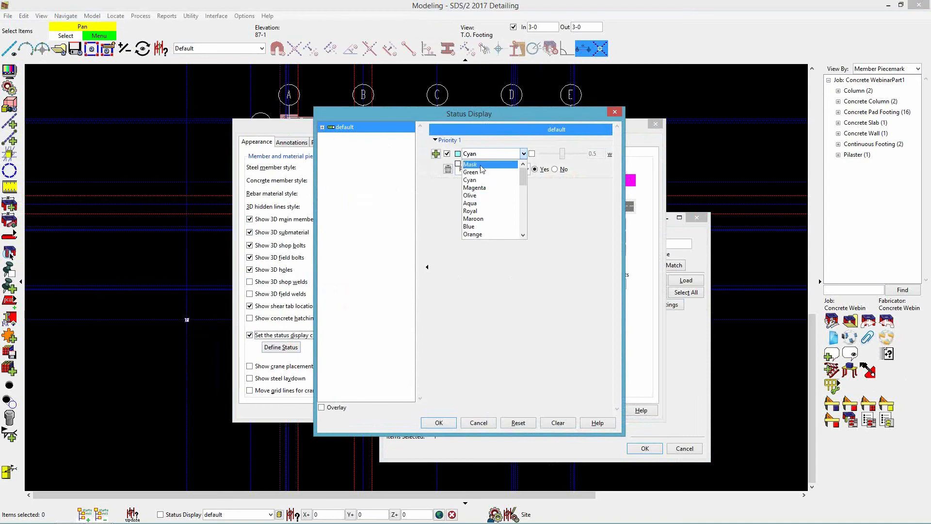
click(471, 164)
click(527, 170)
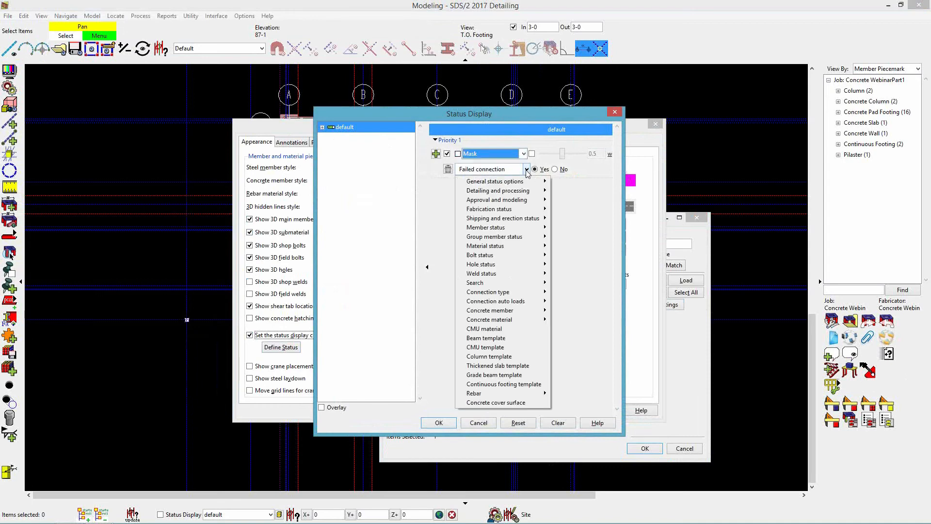
mouse_move(521, 227)
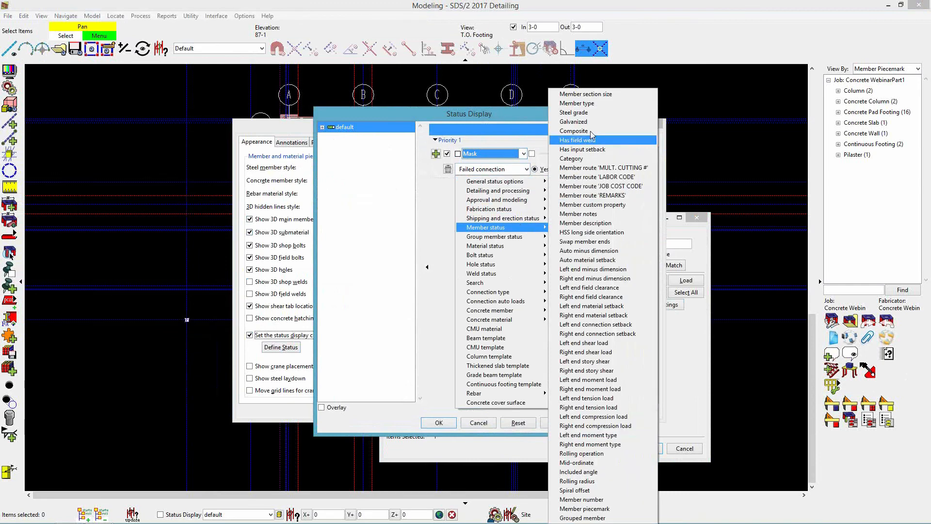
click(596, 103)
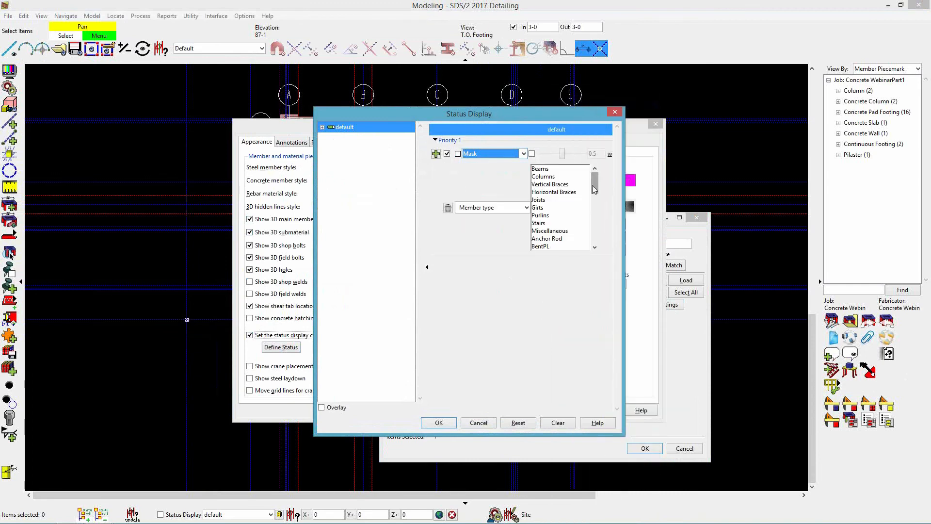
drag(595, 189, 590, 204)
click(557, 224)
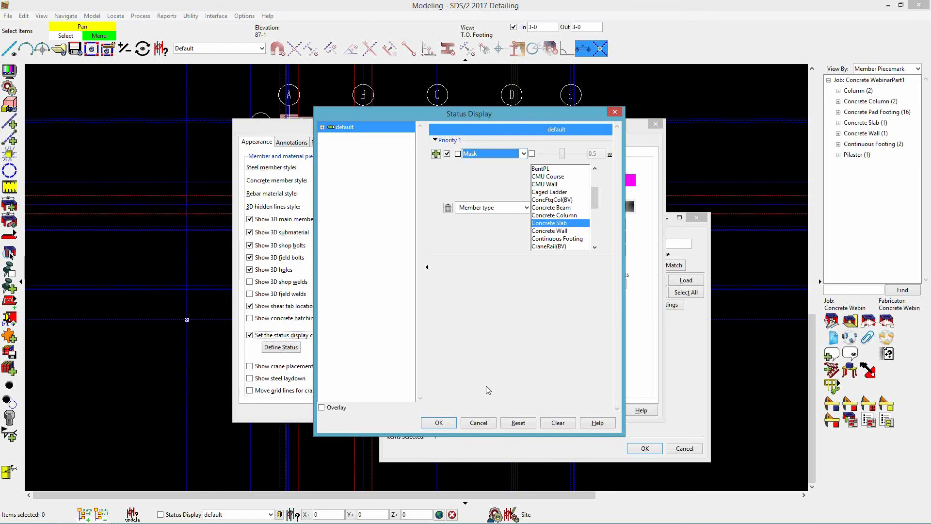
click(447, 425)
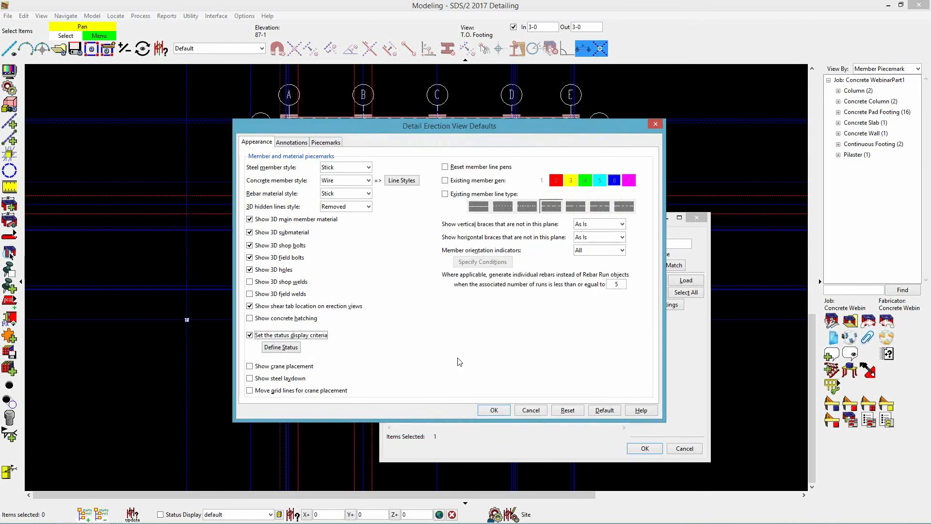
click(499, 411)
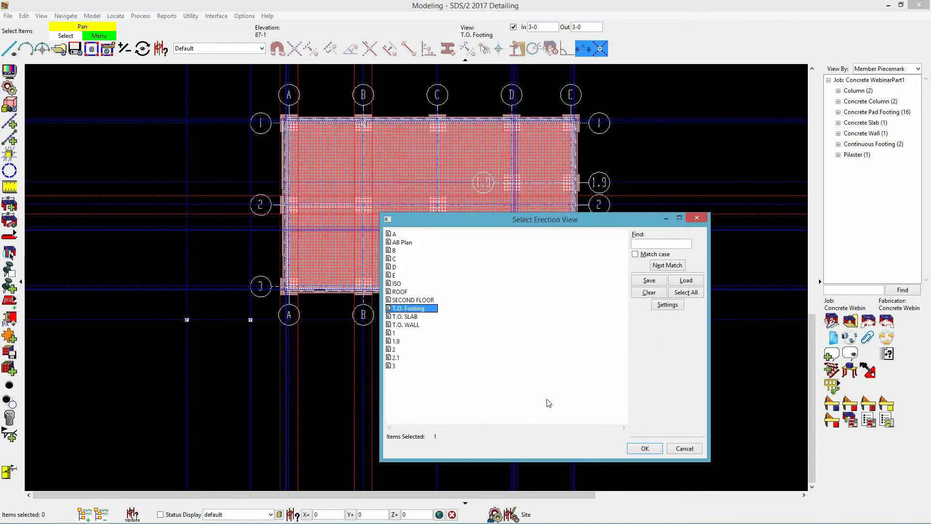
click(645, 449)
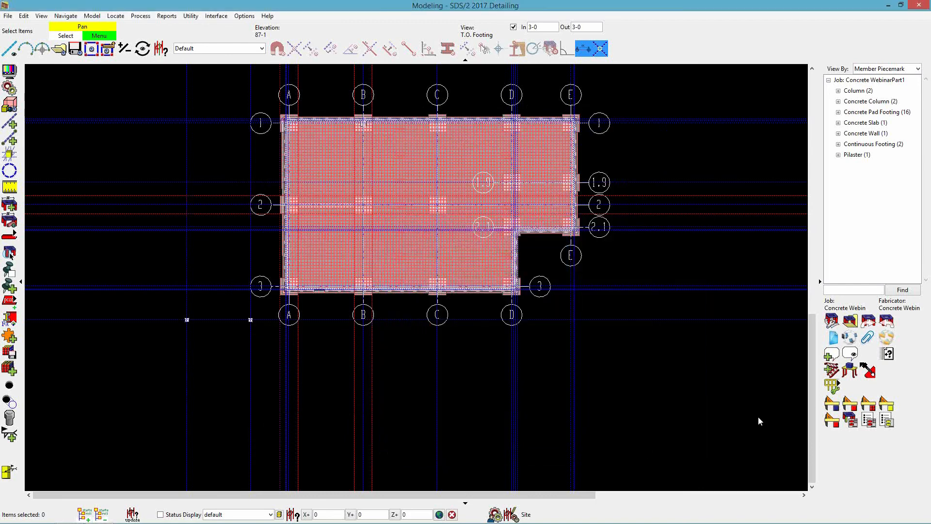
Step: Detail the T.O. SLAB erection view with concrete hatching switched off in its detailing settings
click(831, 406)
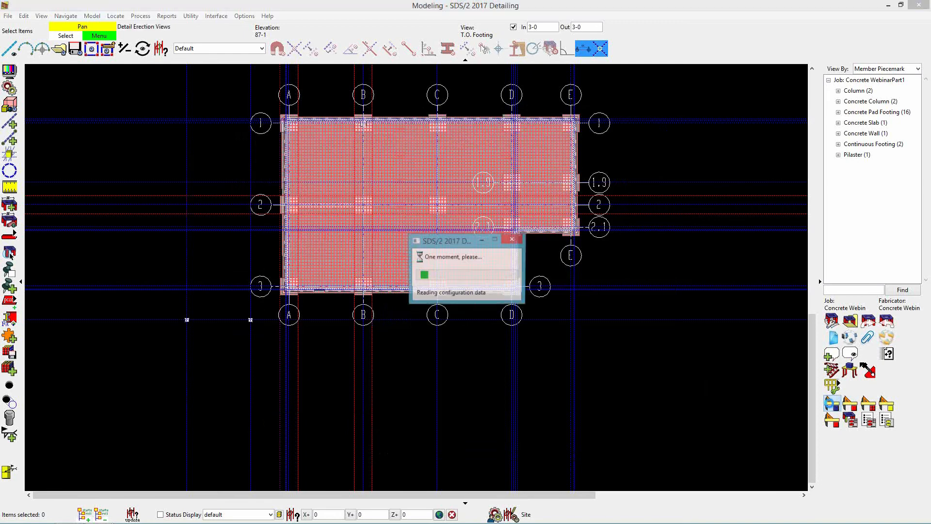
click(415, 318)
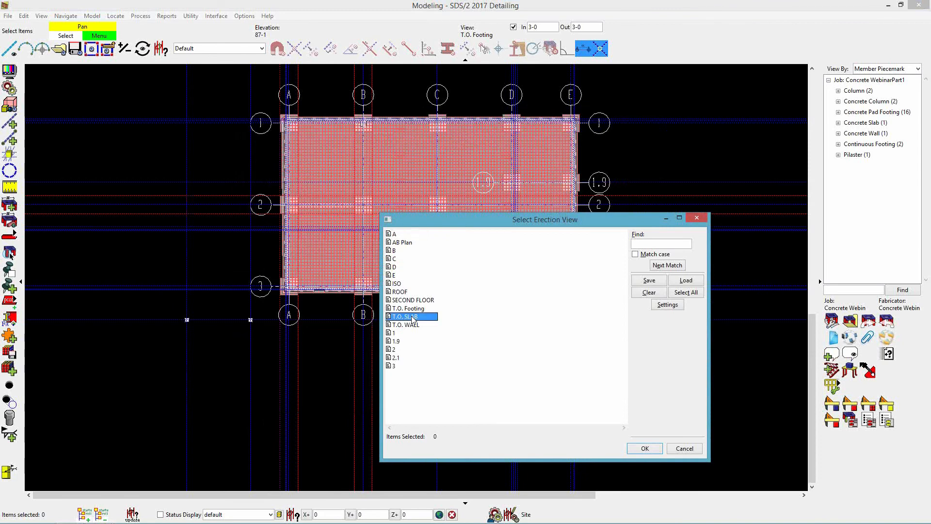
click(660, 308)
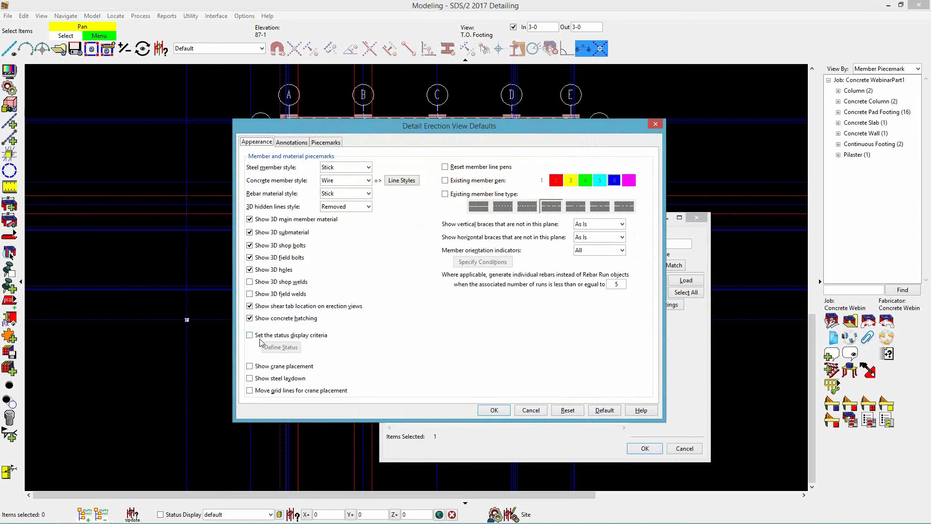
click(269, 319)
click(494, 410)
click(645, 449)
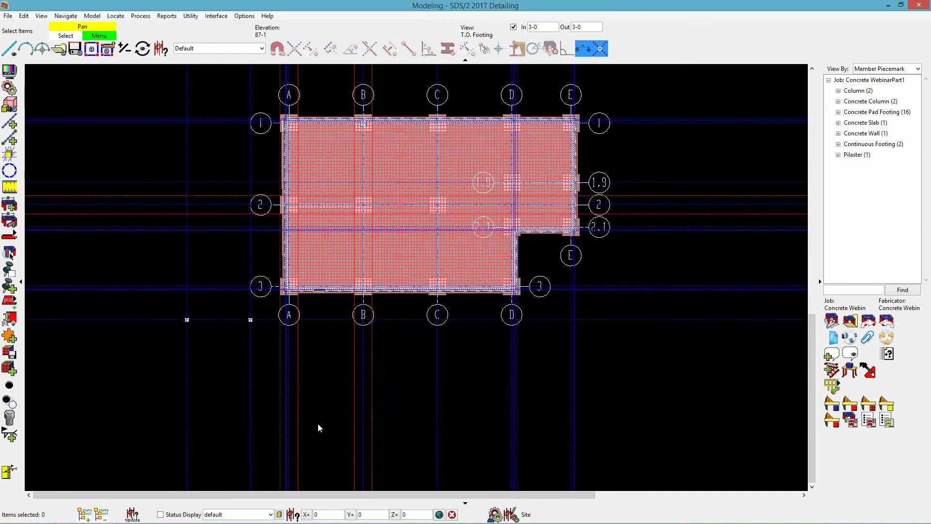
Step: Switch to the Drawing Editor and open the T.O. Footing erection view drawing
mouse_move(117, 521)
click(76, 519)
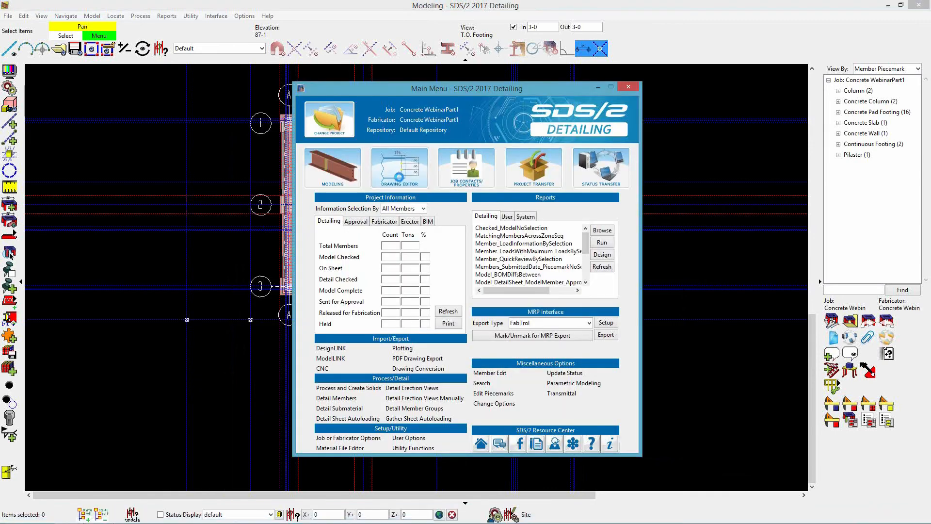
click(398, 177)
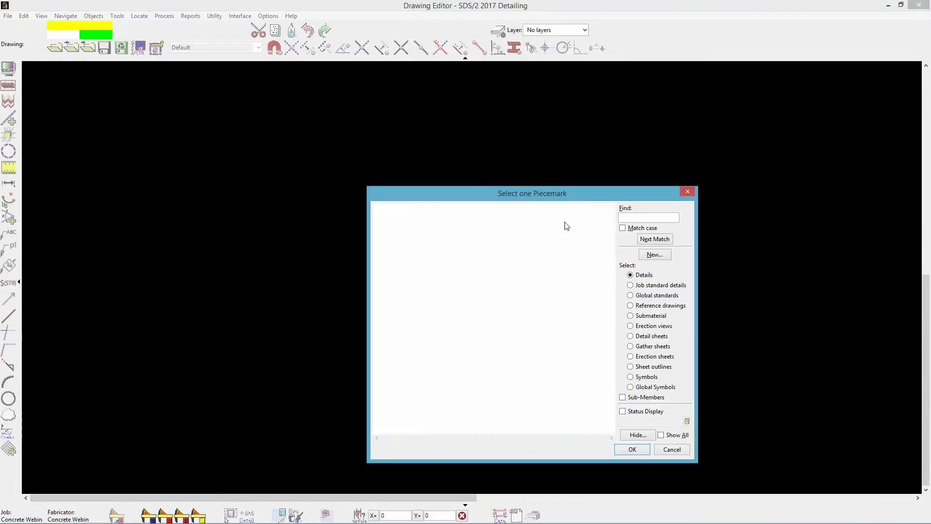
click(653, 326)
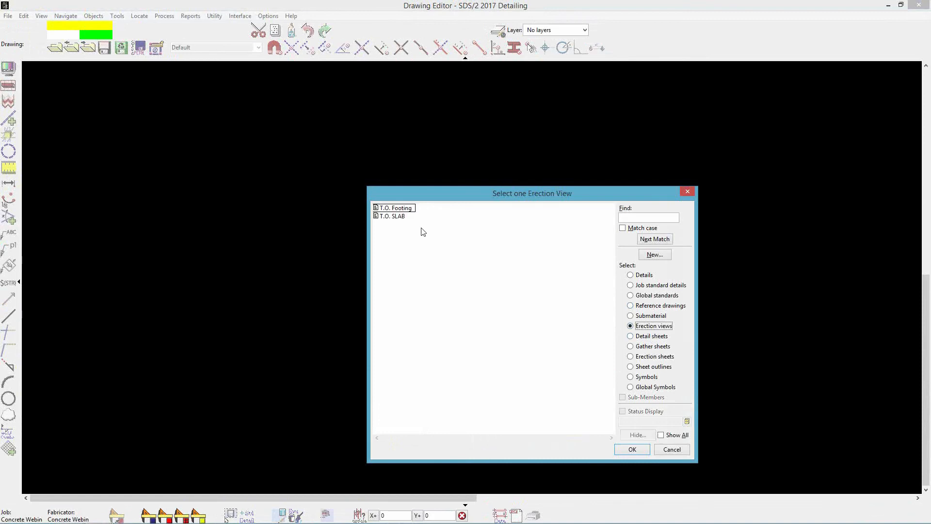
double_click(400, 209)
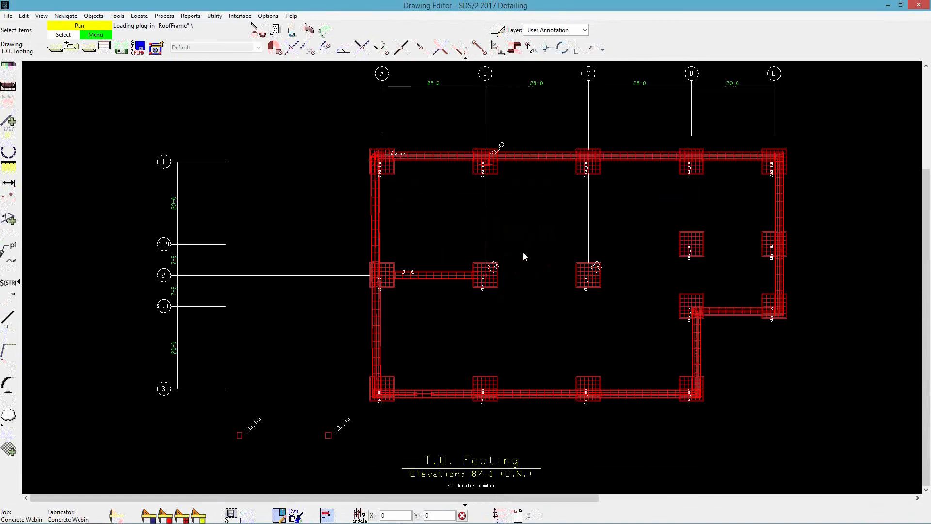
scroll(558, 281, up, 1)
scroll(663, 323, up, 1)
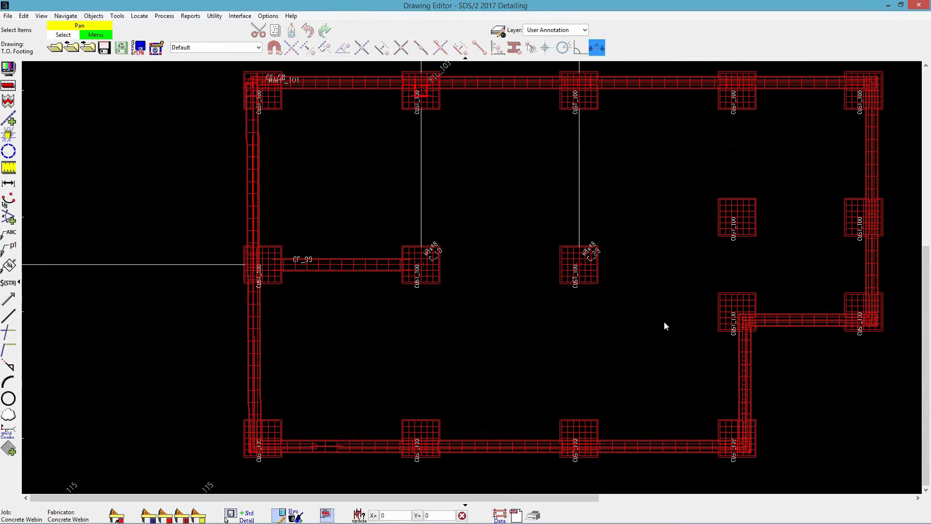
Step: Open the T.O. SLAB erection view drawing and examine its slab rebar run callouts
scroll(606, 327, down, 1)
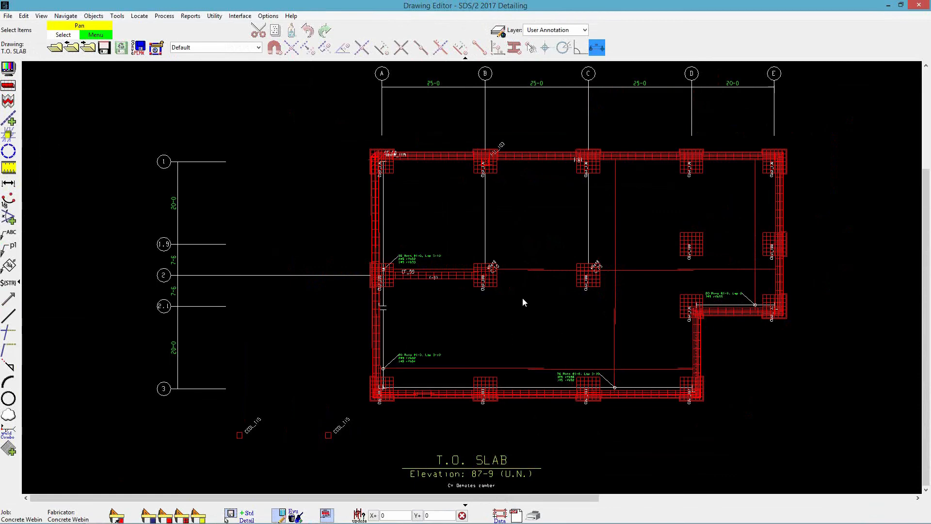
scroll(507, 287, up, 3)
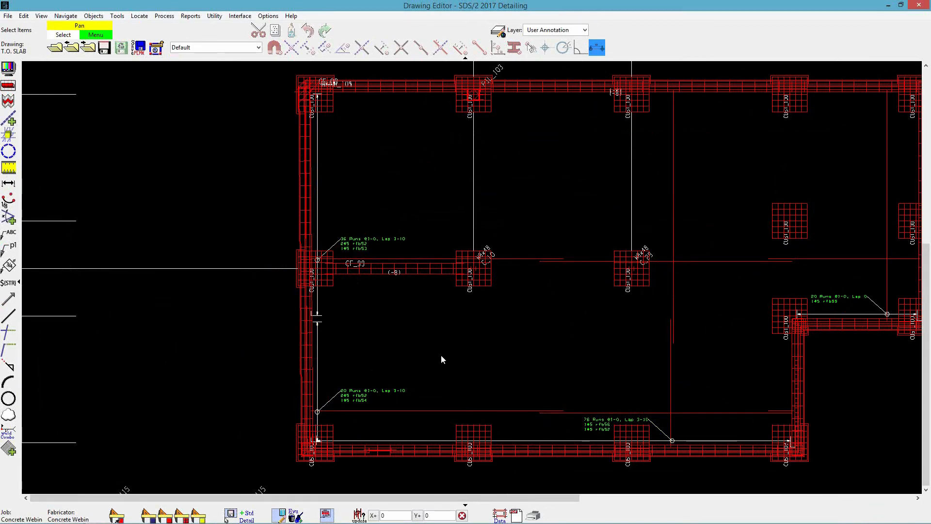
scroll(426, 357, down, 1)
scroll(407, 358, down, 1)
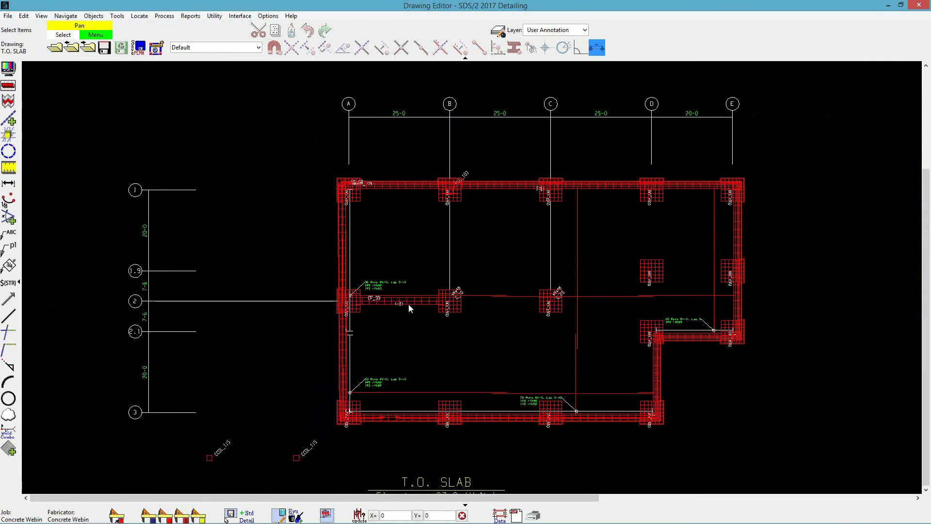
scroll(404, 286, down, 1)
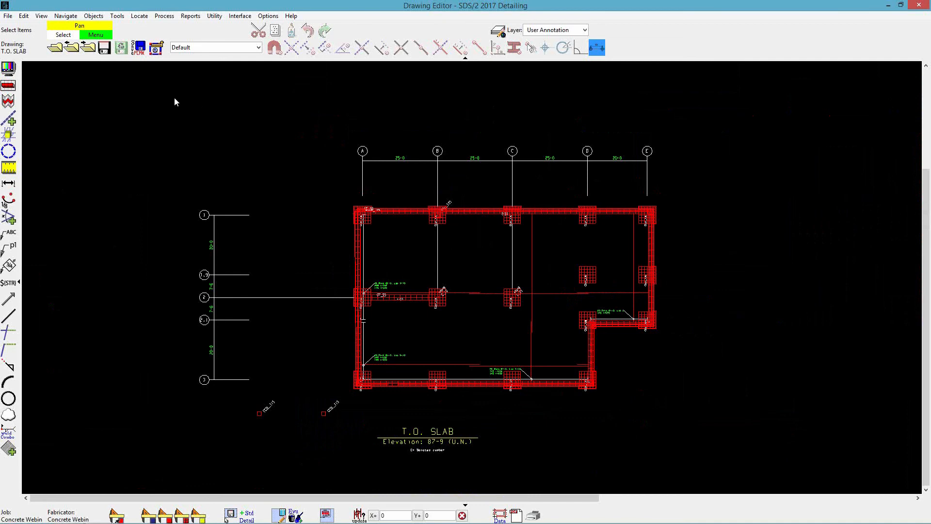
Step: Create a new erection sheet named TO FOOTING with the E24x36 sheet outline
click(54, 51)
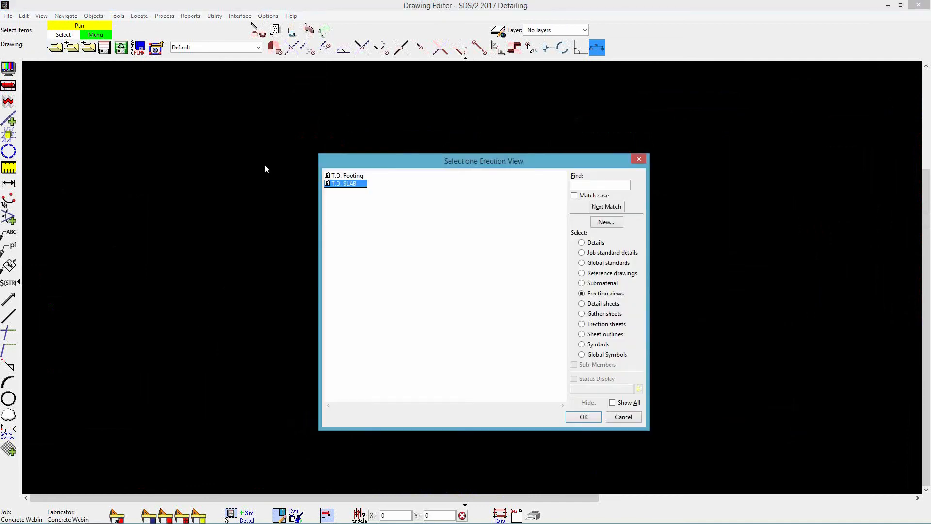
click(606, 326)
click(606, 222)
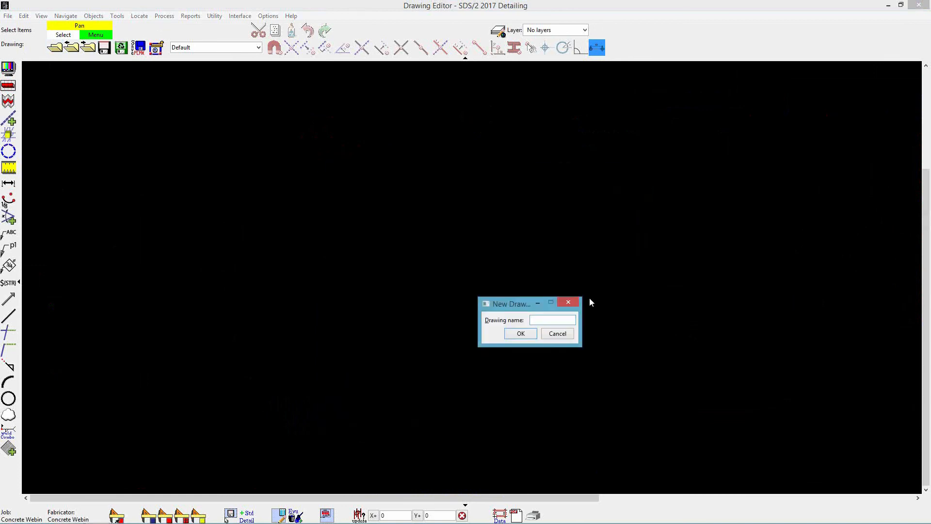
text(TO FOOTING)
key(Return)
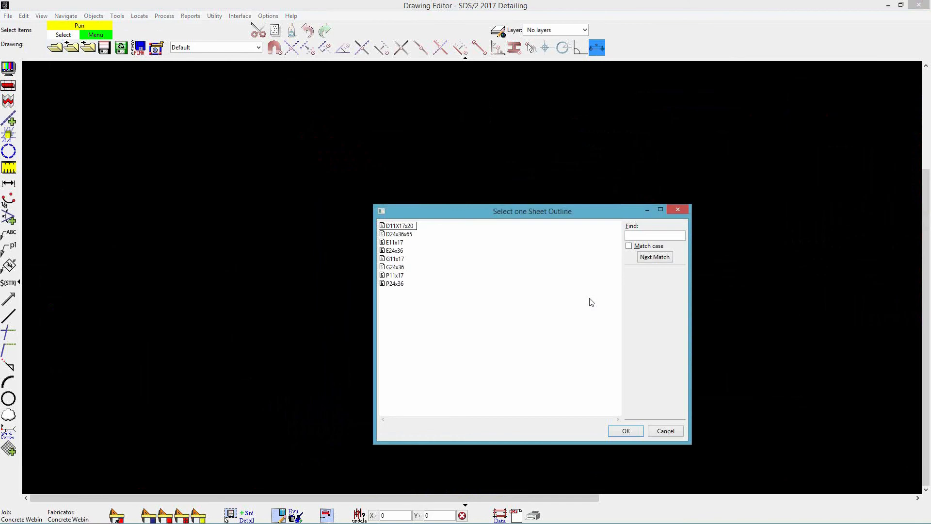
click(397, 250)
click(625, 429)
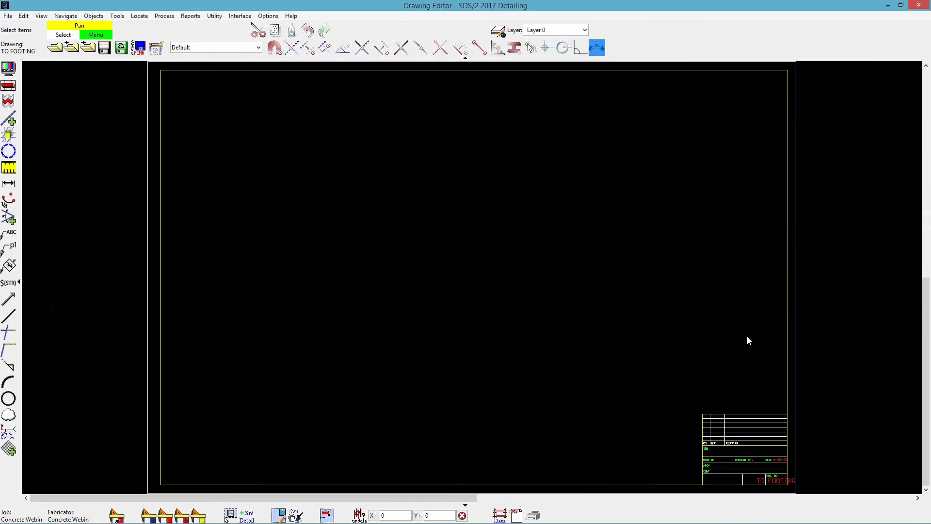
Step: Add the T.O. Footing erection view as a sheet item in the upper-left area of the sheet
click(326, 515)
double_click(412, 235)
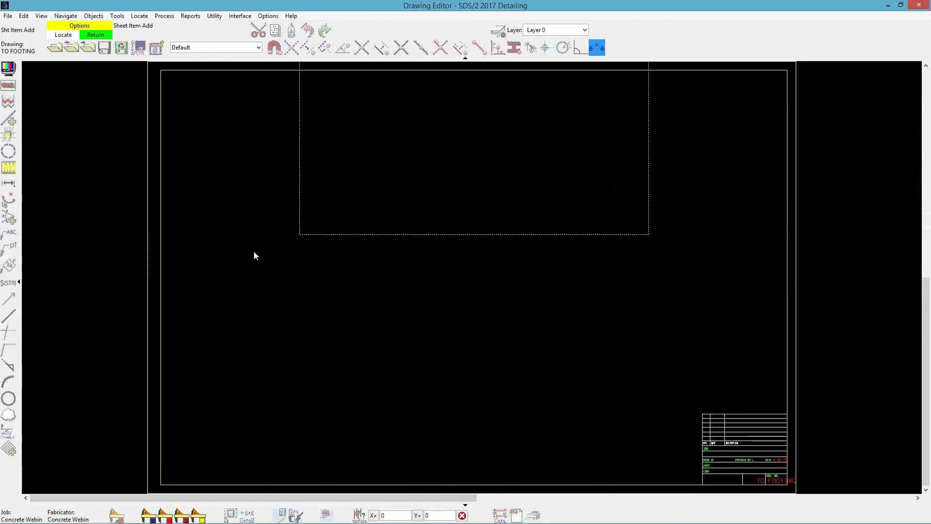
click(183, 326)
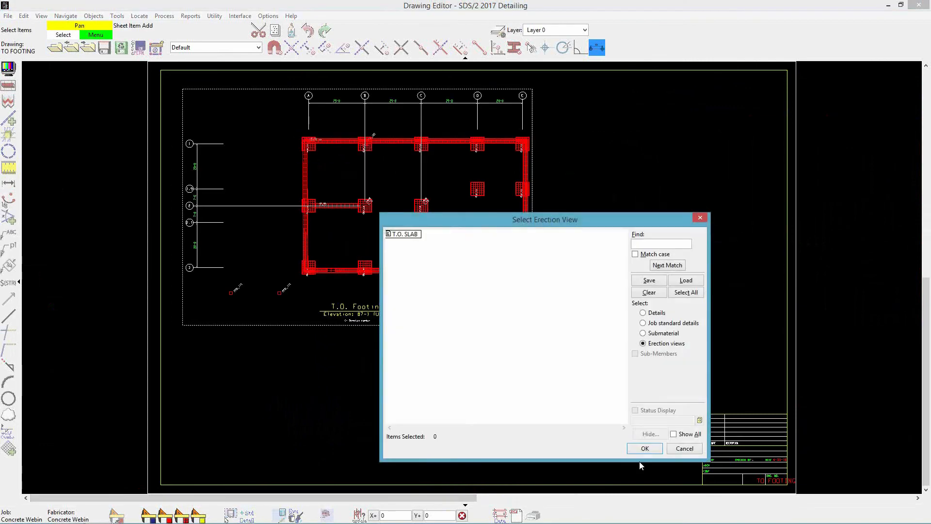
click(648, 451)
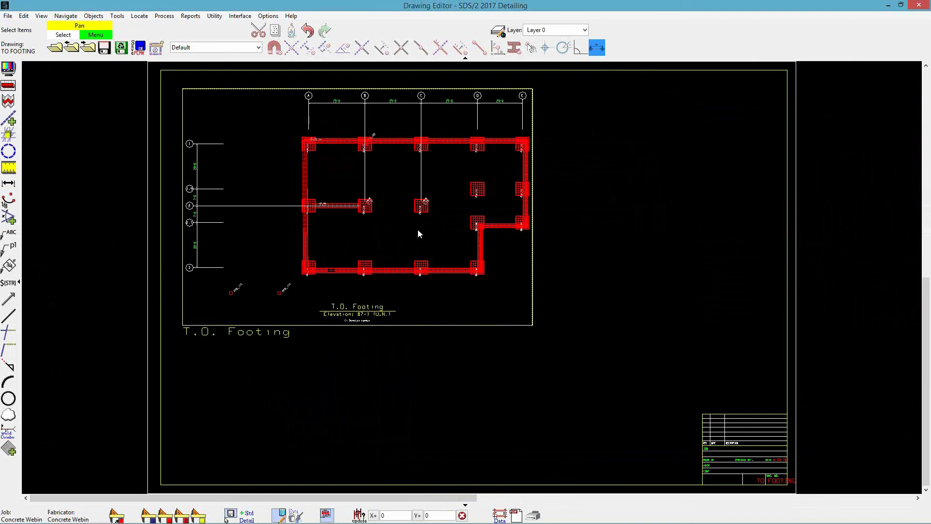
Step: Add a table from the Foundation Rebar Schedule custom report in the upper-right area of the sheet
click(93, 16)
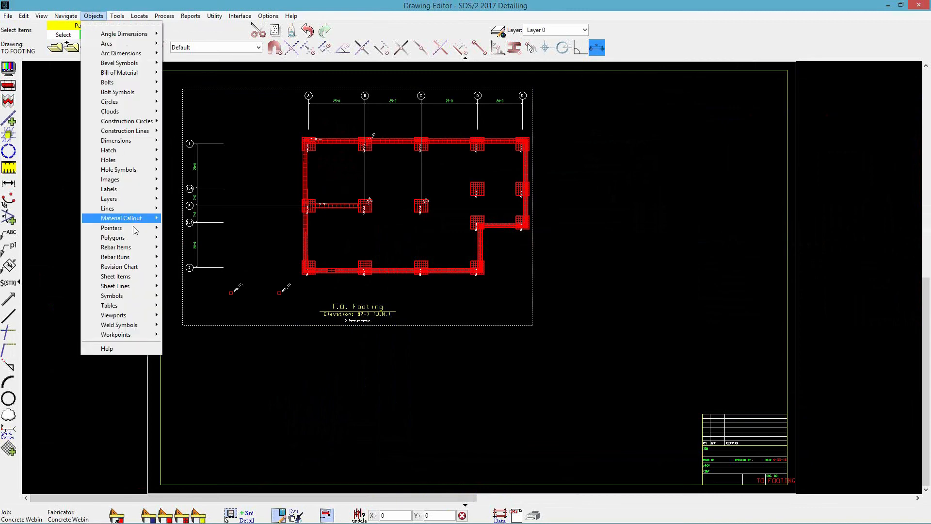
mouse_move(130, 312)
click(175, 312)
drag(273, 18, 501, 82)
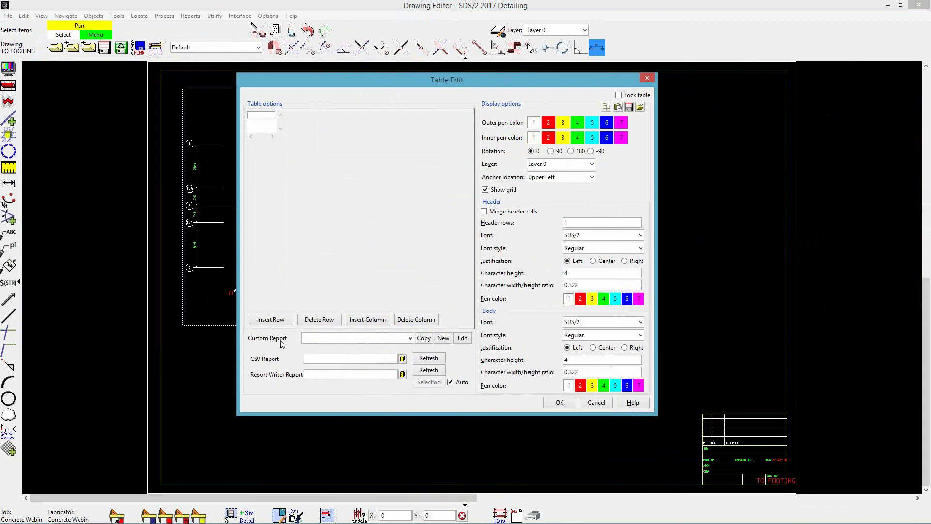
click(410, 338)
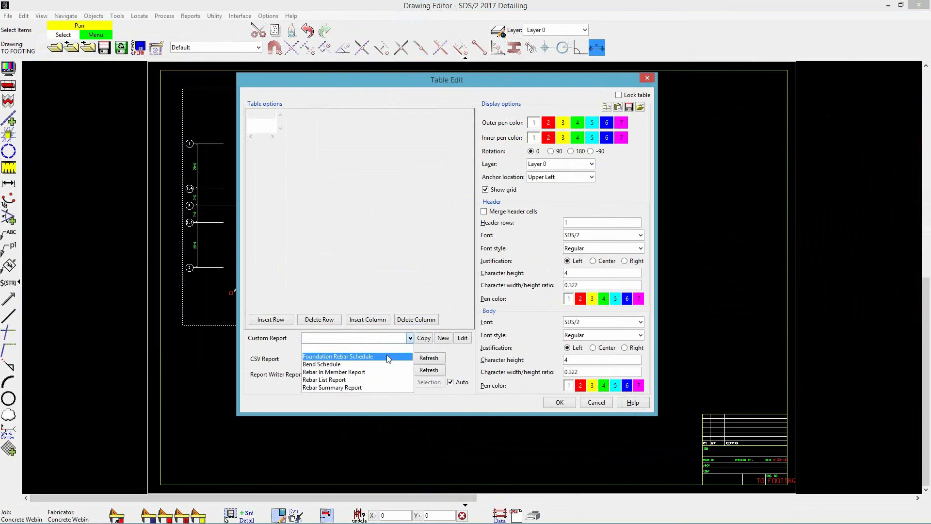
click(386, 356)
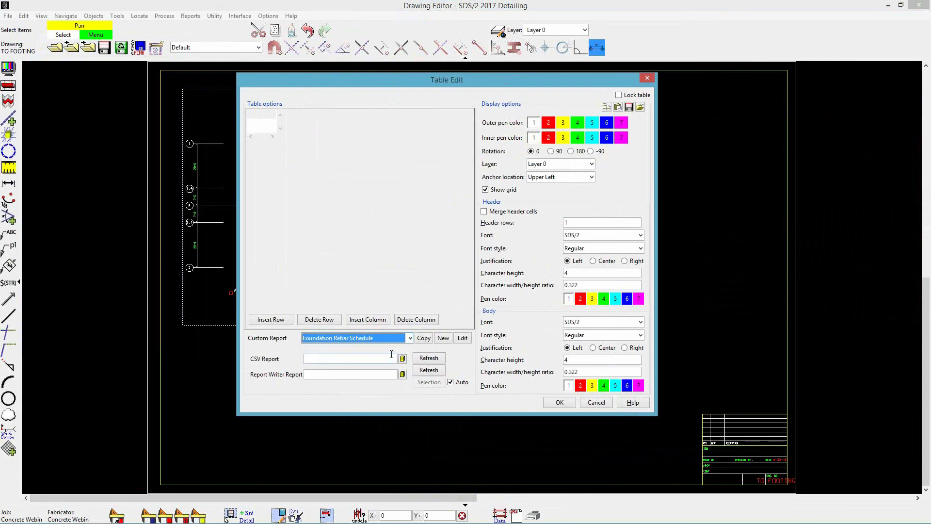
click(552, 403)
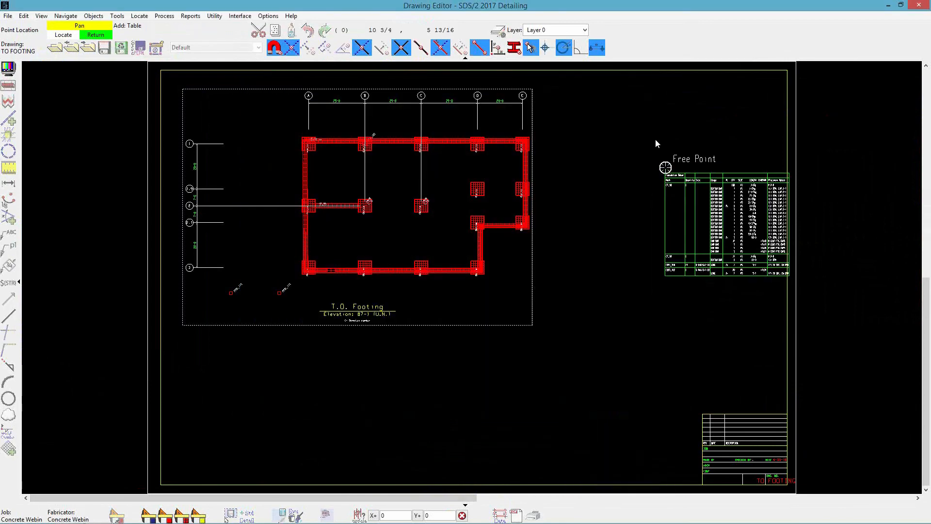
click(655, 85)
right_click(627, 177)
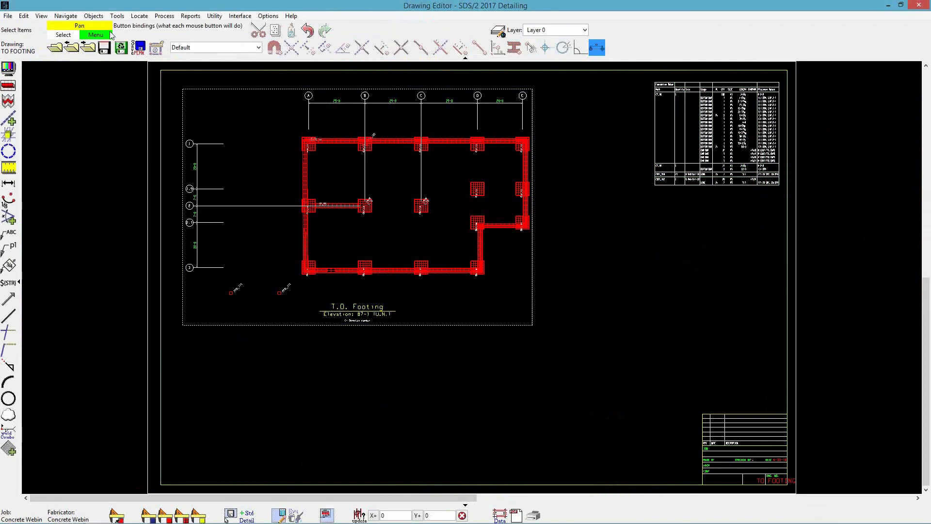
Step: Add a table from the Bend Schedule custom report just below the foundation rebar table
click(95, 16)
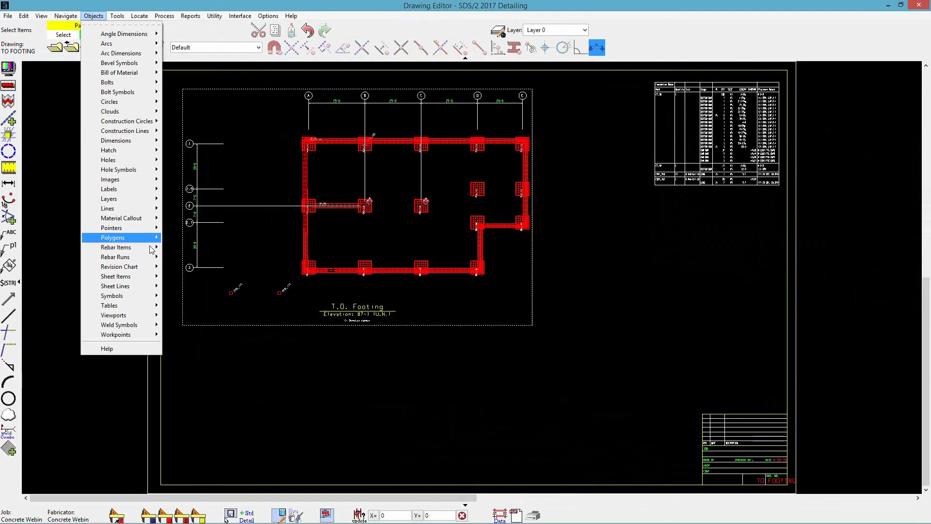
mouse_move(145, 306)
click(181, 313)
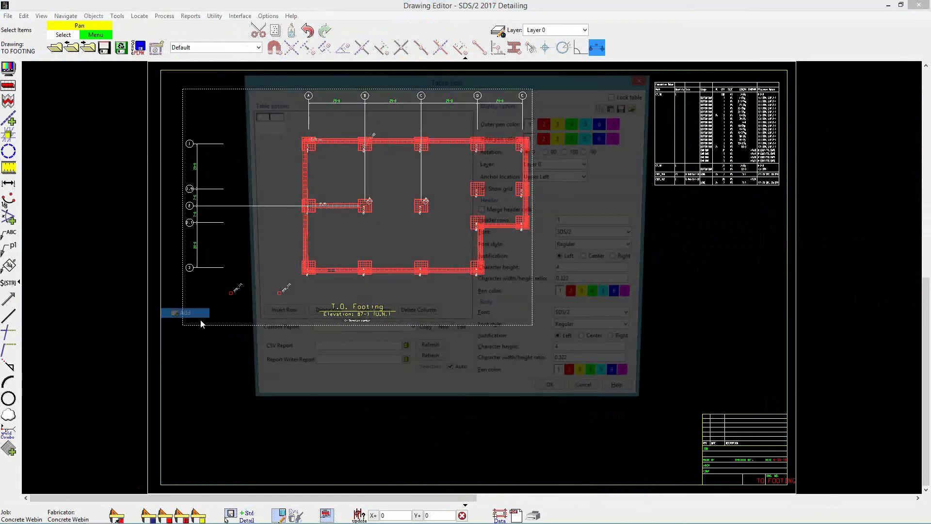
click(410, 338)
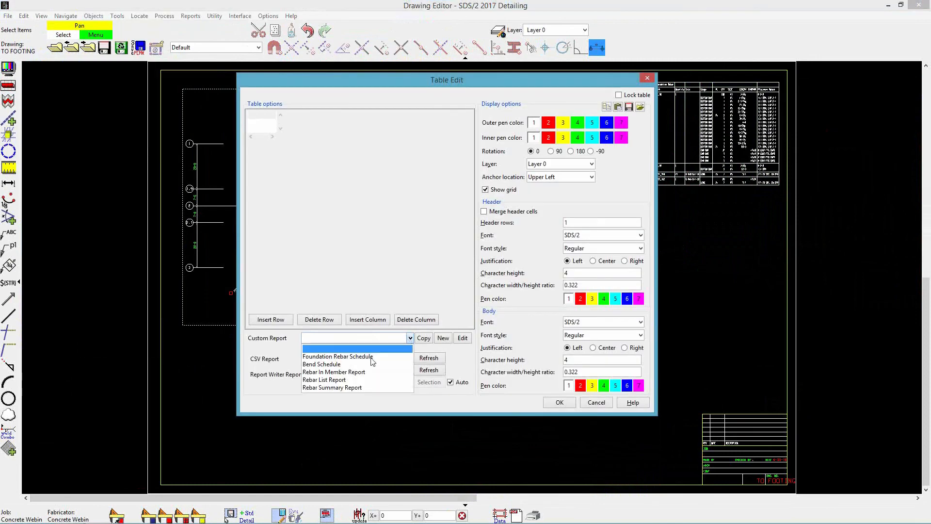
click(339, 364)
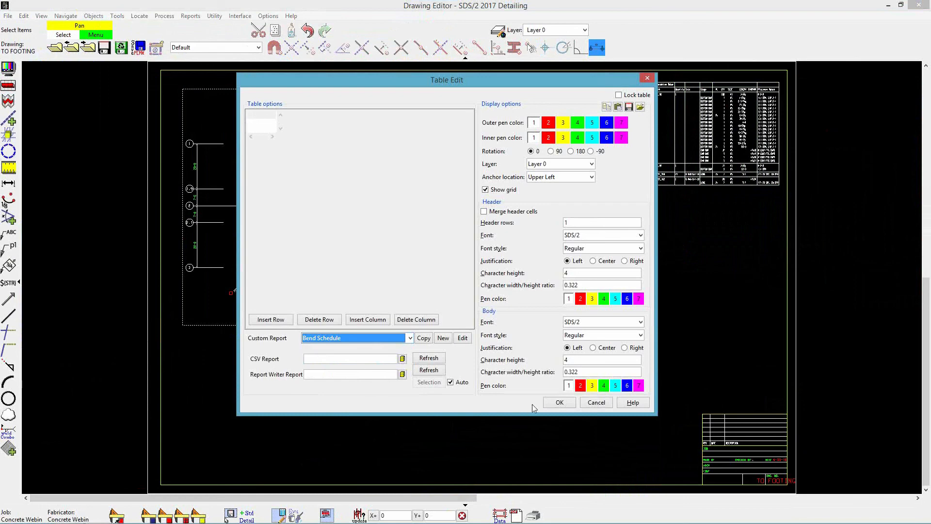
click(550, 403)
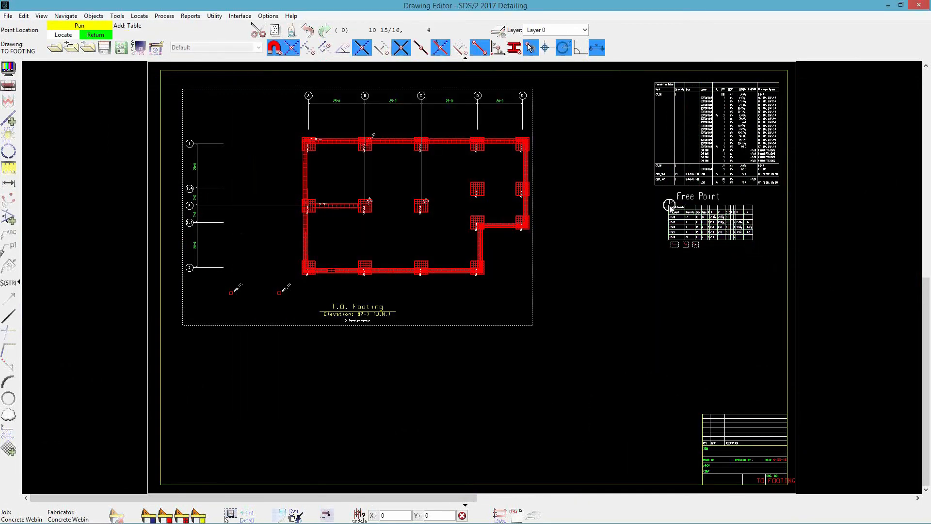
click(664, 204)
Step: Set the scale of the three rebar bend diagrams below the Bend Schedule to 1.0
scroll(691, 256, up, 3)
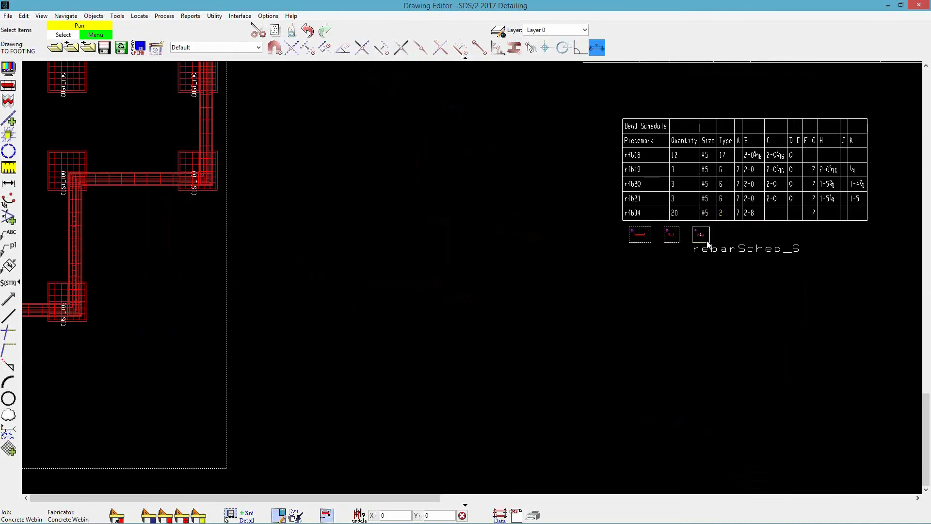
drag(702, 238, 699, 237)
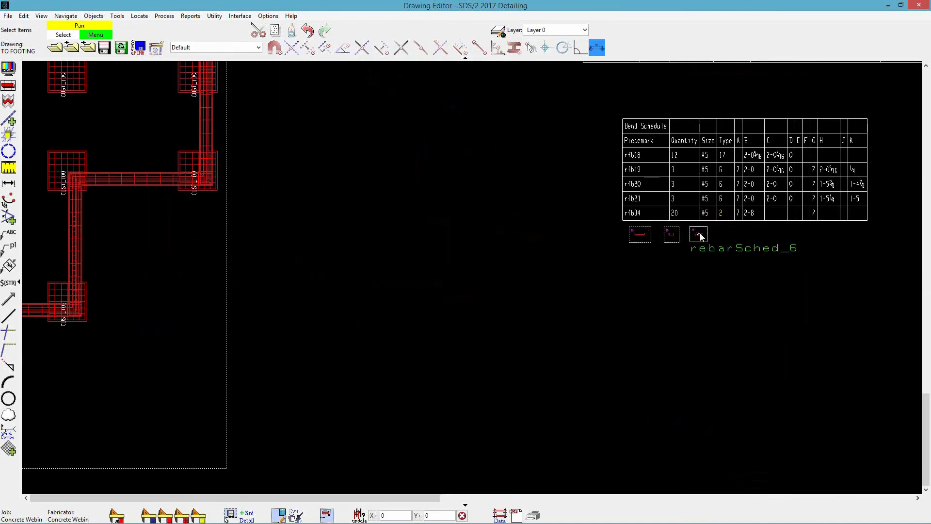
double_click(701, 237)
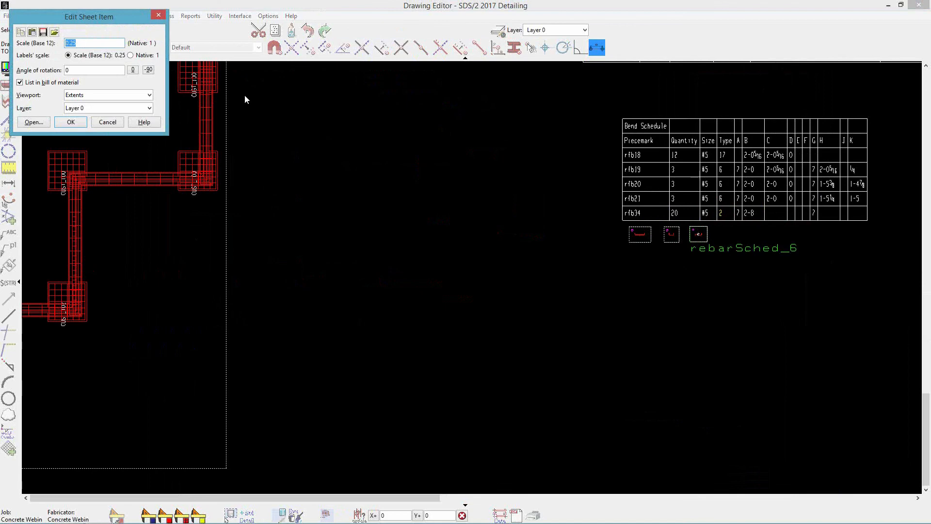
text(1)
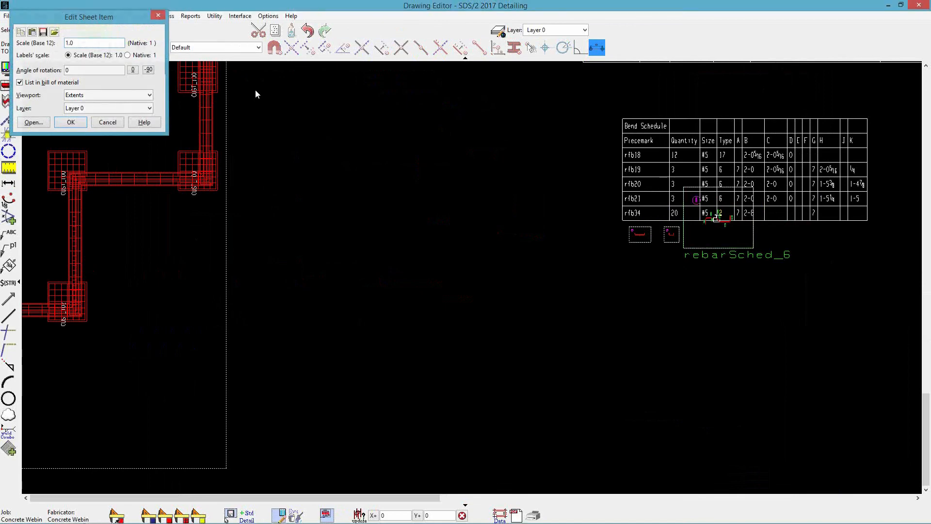
key(Return)
double_click(670, 234)
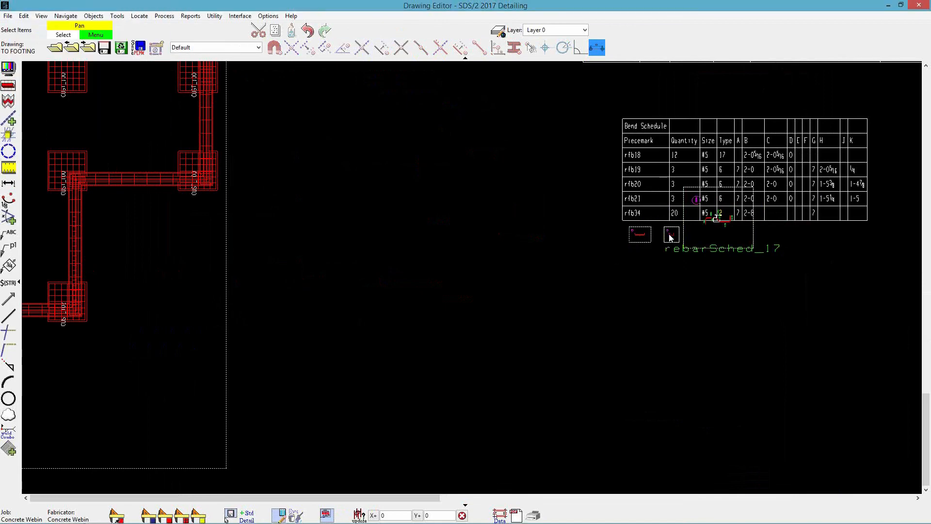
text(1)
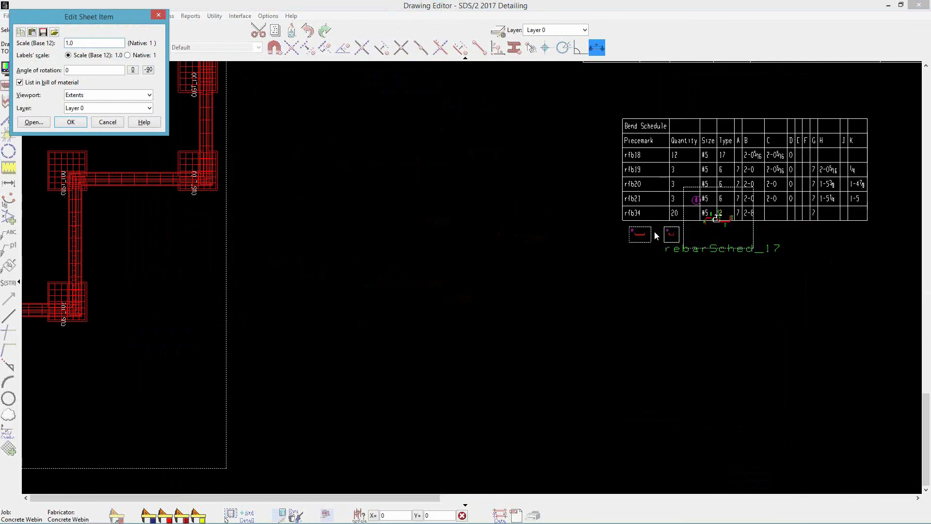
key(Return)
double_click(645, 236)
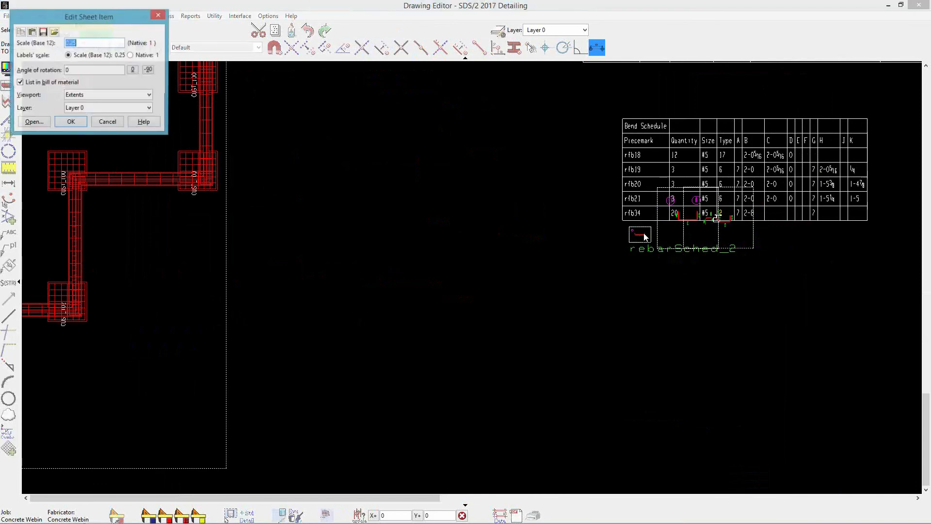
text(1.0)
key(Return)
Step: Arrange the type 2, 17 and 6 bend diagrams side by side beneath the Bend Schedule without overlaps
drag(637, 234, 553, 275)
drag(668, 242, 651, 286)
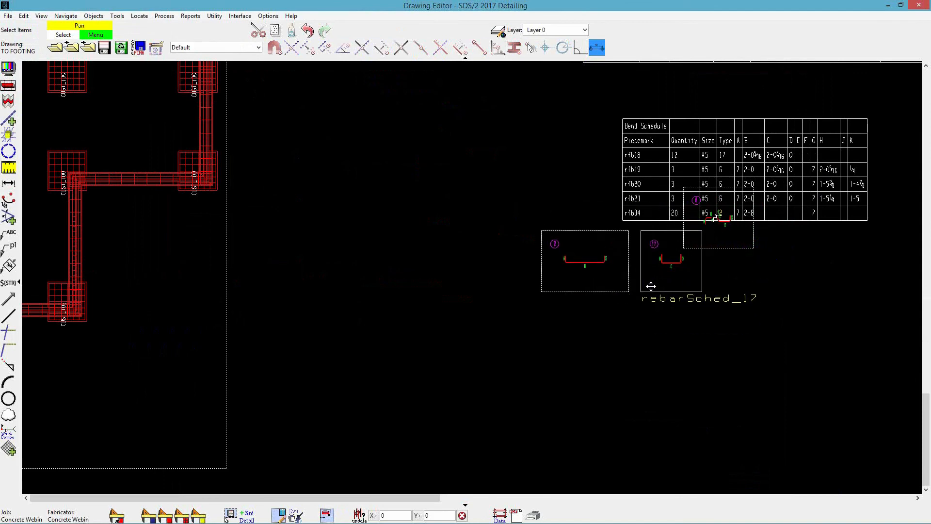
drag(727, 239, 764, 277)
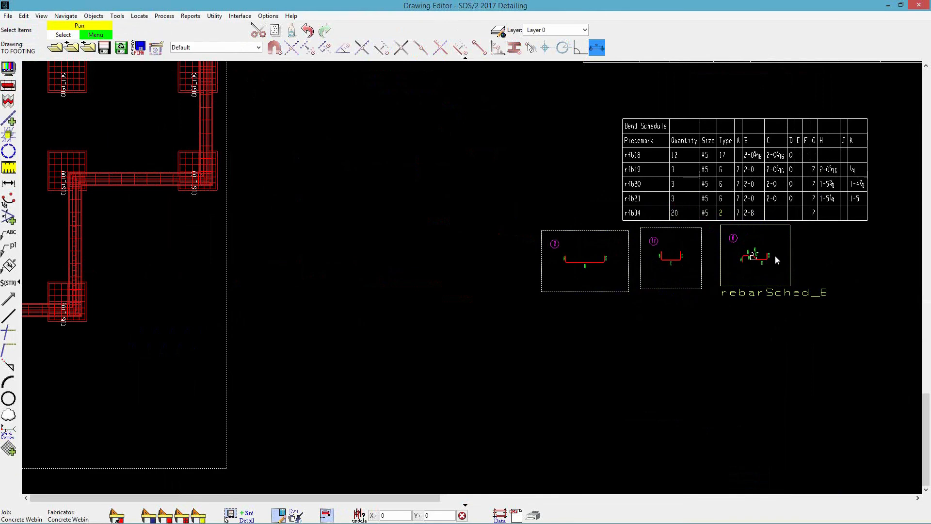
Step: Examine the Bend Schedule, its bend diagrams and the foundation rebar table's bar lengths, barmarks and placement notes
scroll(775, 257, up, 2)
middle_drag(802, 254, 784, 293)
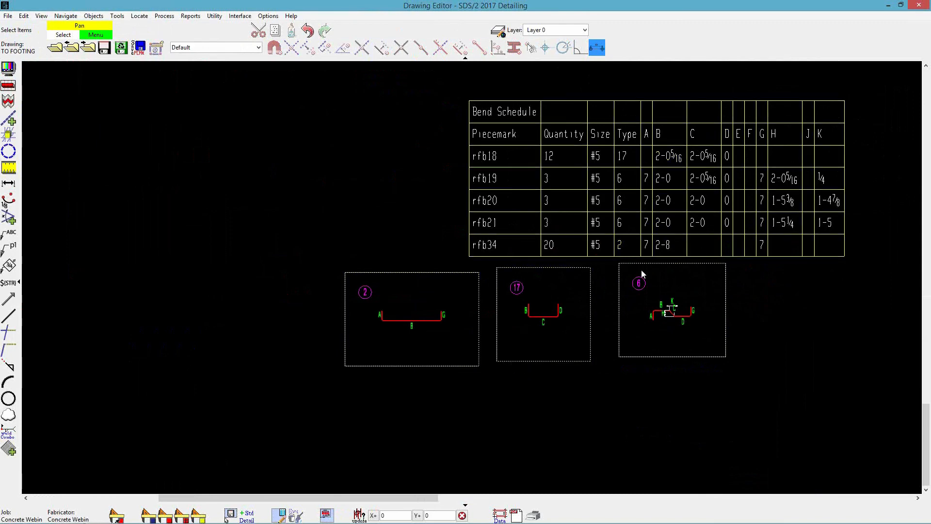
scroll(642, 273, down, 1)
middle_drag(706, 216, 673, 311)
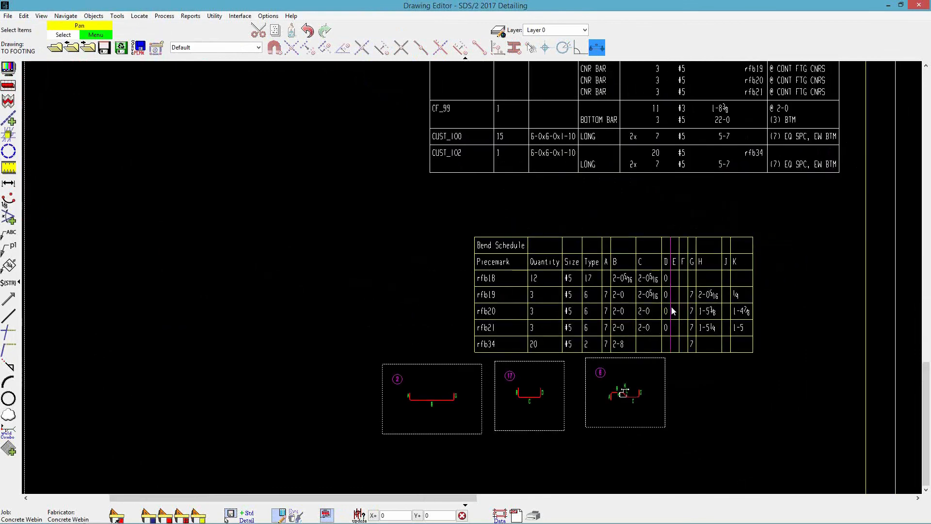
scroll(645, 278, down, 2)
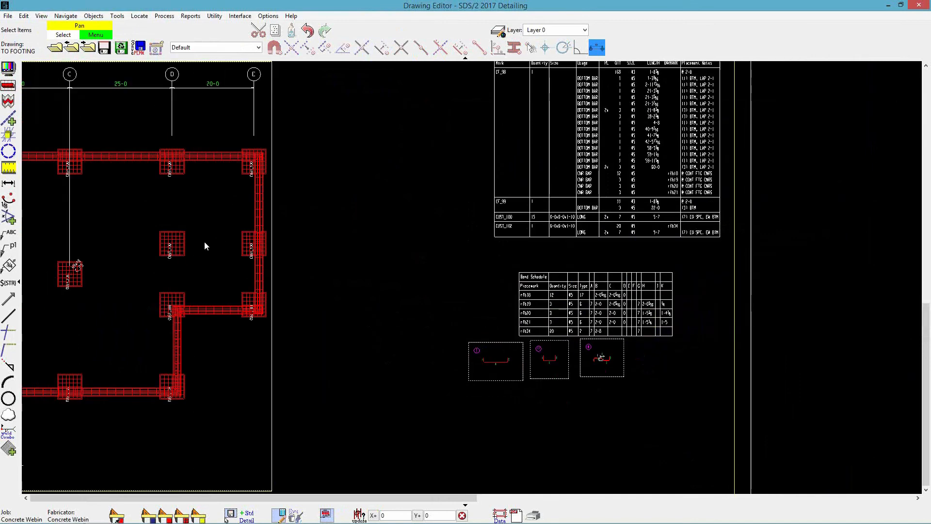
scroll(349, 383, down, 2)
scroll(538, 199, up, 2)
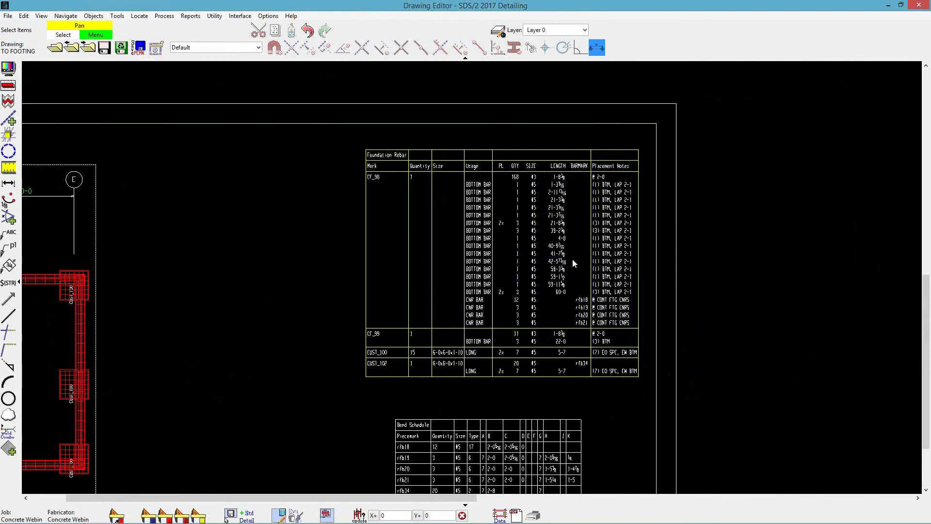
scroll(548, 264, up, 1)
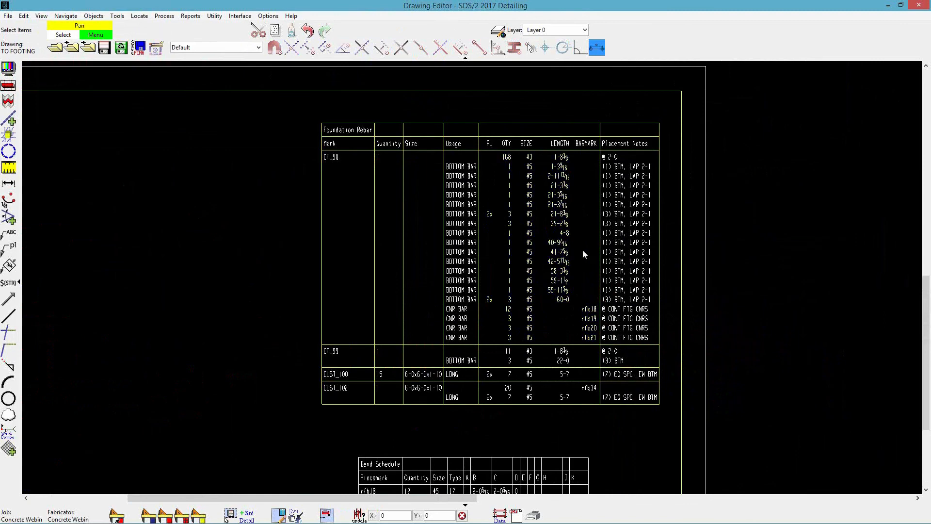
scroll(609, 246, down, 4)
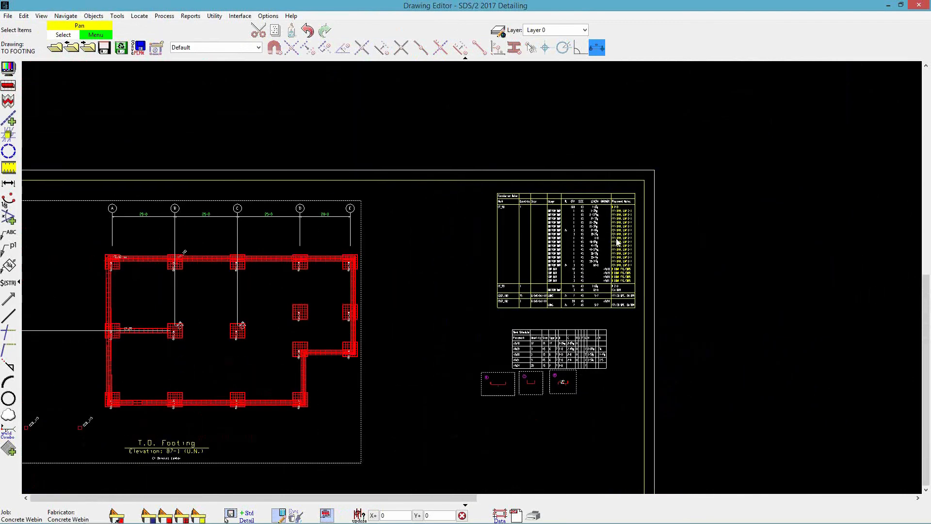
scroll(617, 241, down, 1)
scroll(612, 240, down, 1)
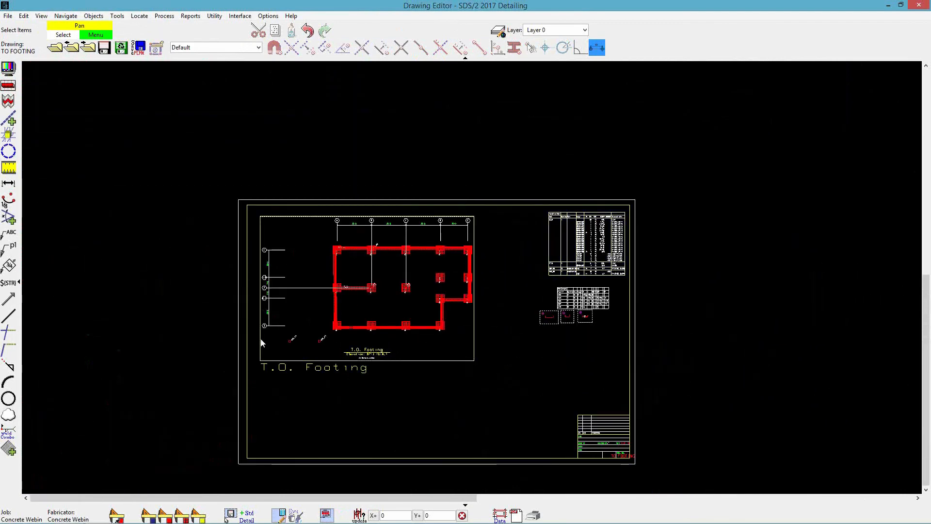
Step: Save the TO FOOTING sheet and create a new erection sheet named TO SLAB with the E24x36 sheet outline
click(55, 47)
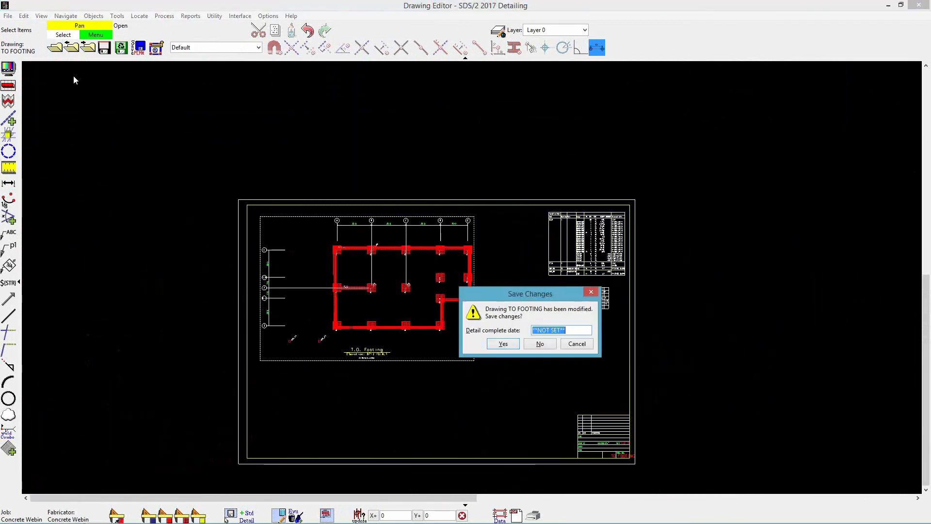
click(508, 349)
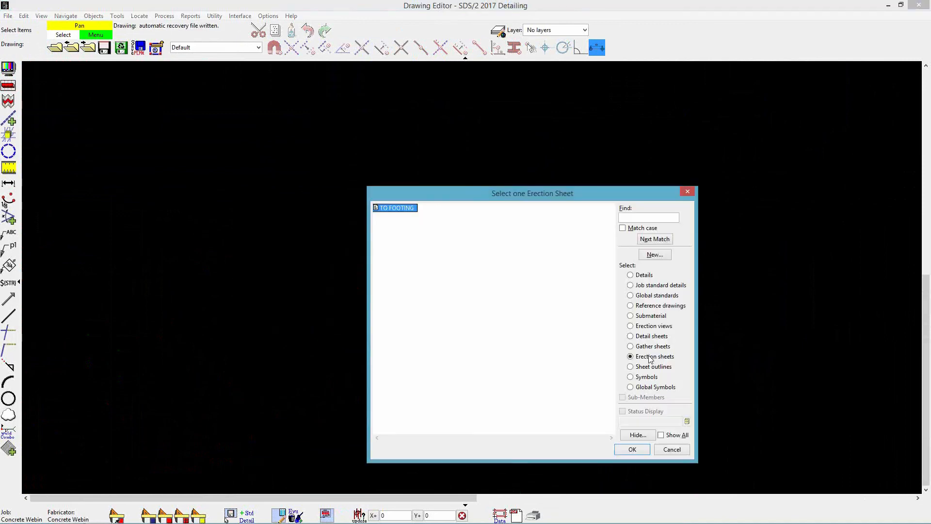
click(654, 255)
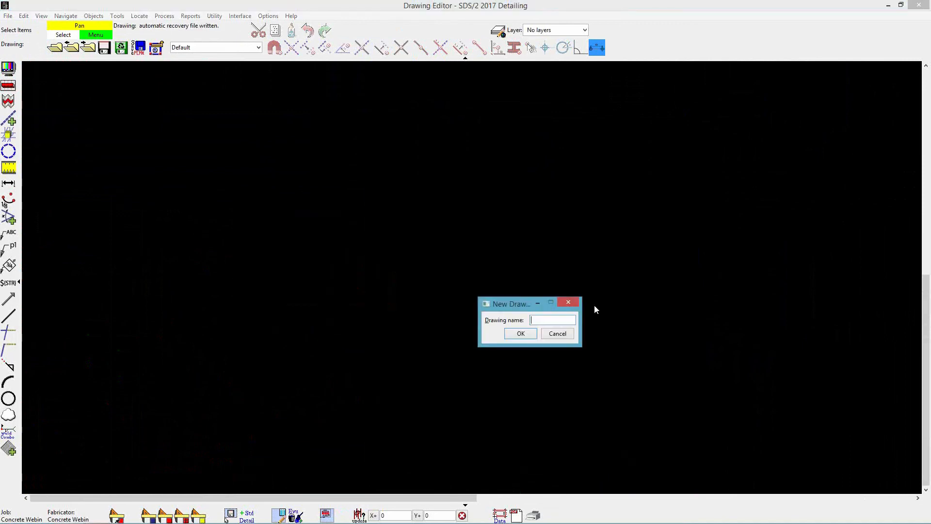
text(TO SLAB)
key(Return)
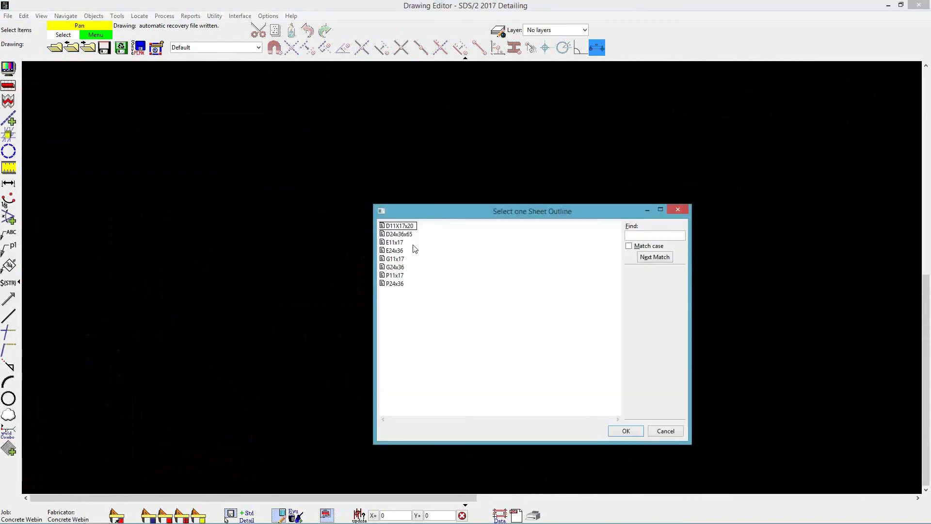
double_click(401, 251)
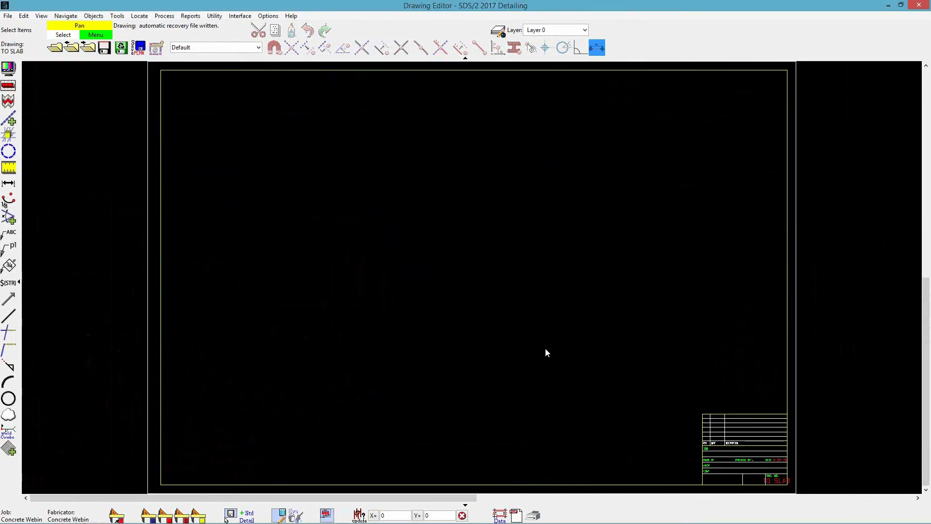
Step: Add the T.O. SLAB erection view as a sheet item in the left half of the sheet
click(326, 515)
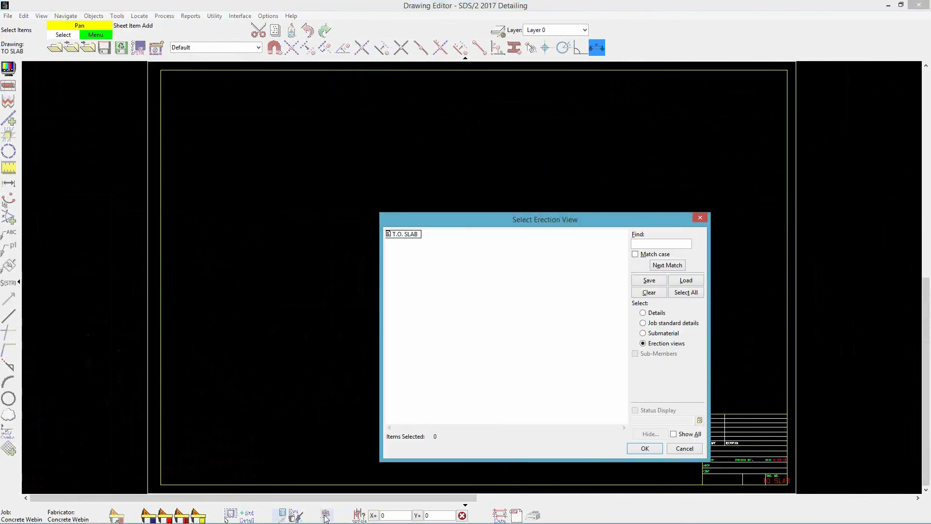
double_click(404, 234)
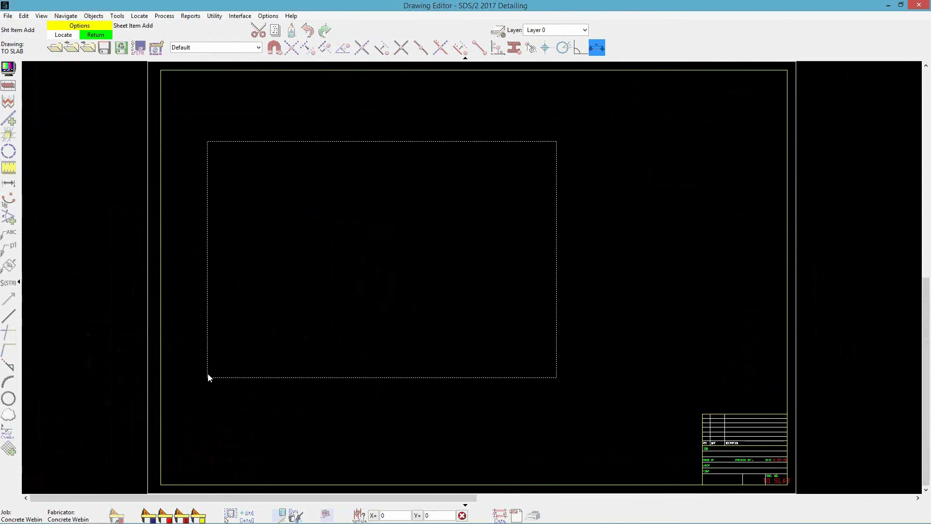
click(208, 374)
click(647, 454)
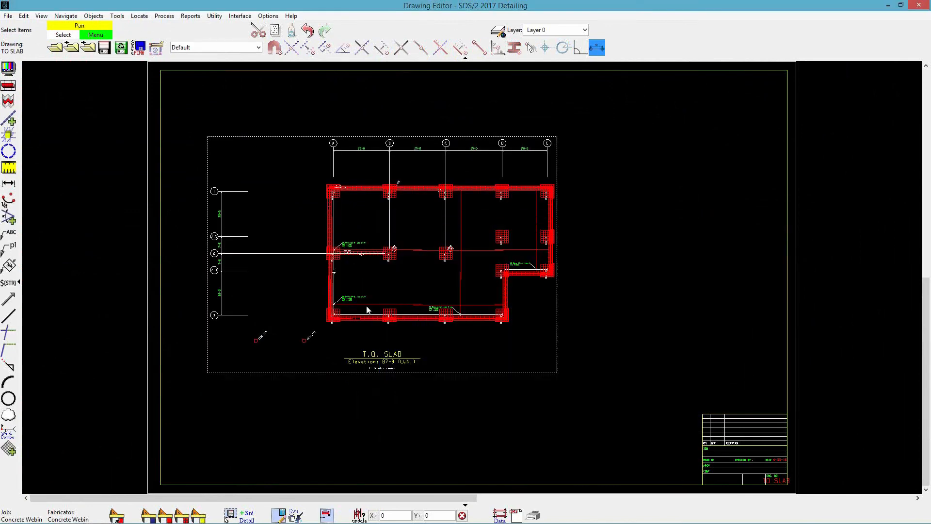
Step: Add a table using the Foundation Rebar Schedule custom report in the upper-right area of the TO SLAB sheet
click(117, 16)
mouse_move(93, 16)
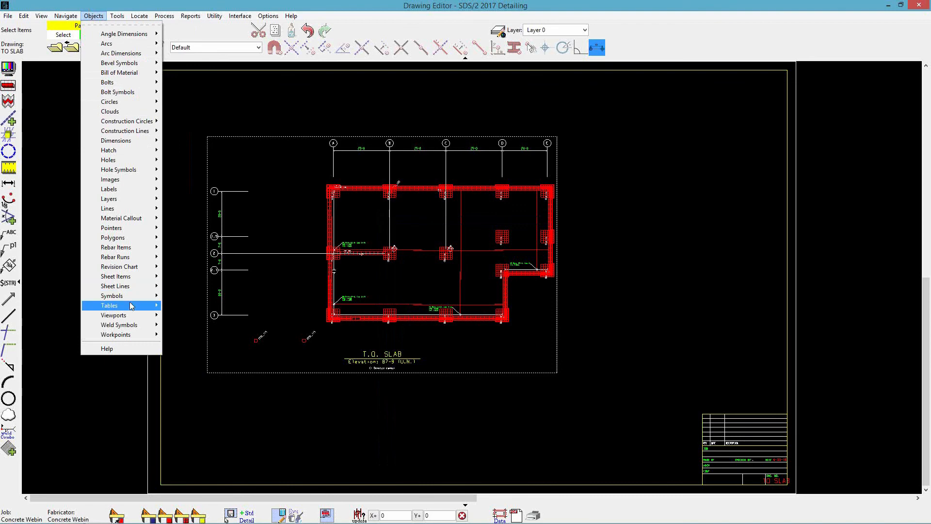
mouse_move(130, 305)
click(183, 313)
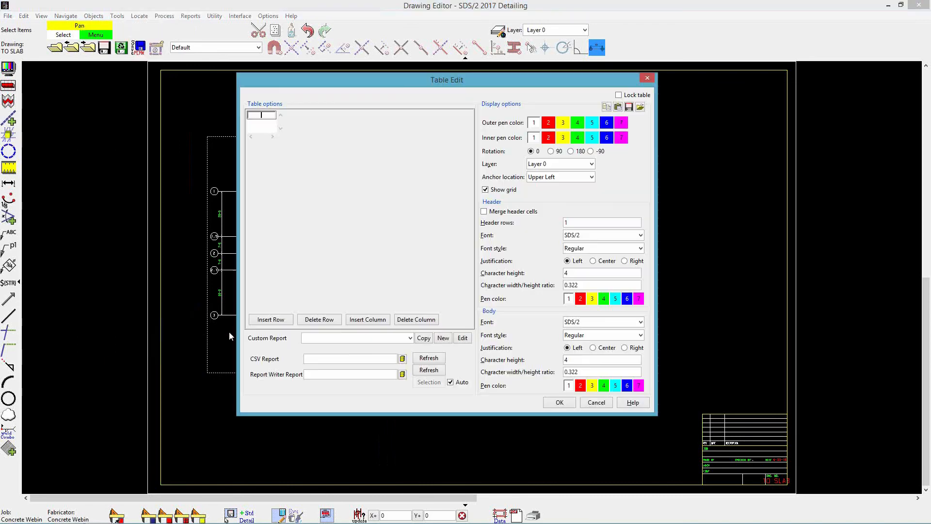
click(377, 338)
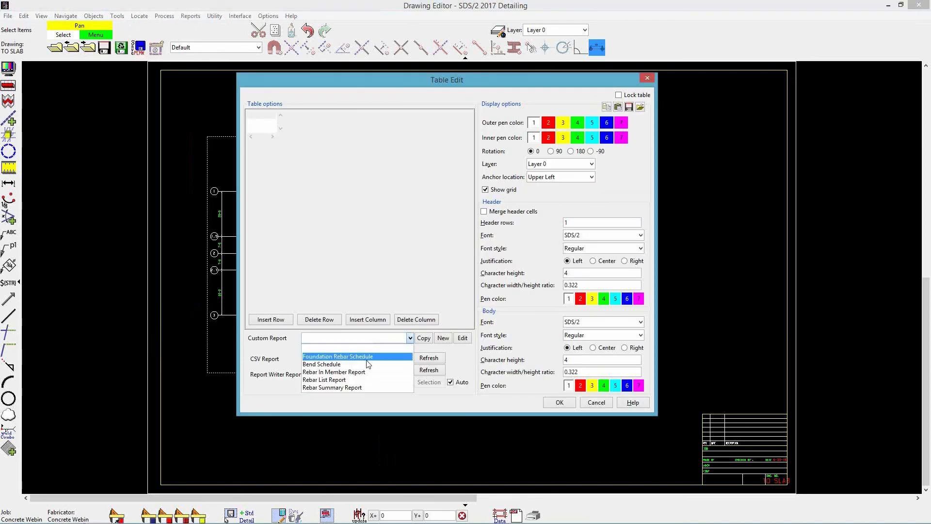
click(366, 359)
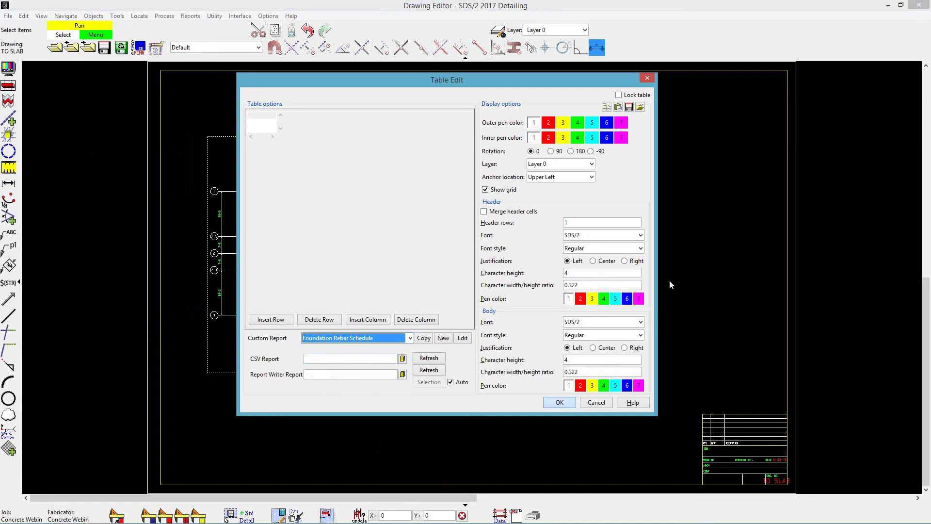
key(Return)
click(631, 85)
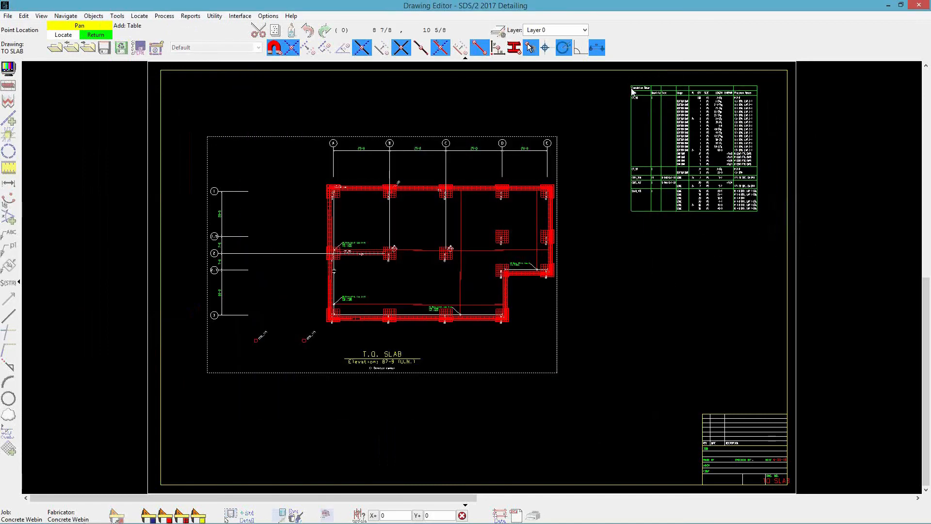
Step: Place a second copy of the table below the first and switch its custom report to Bend Schedule
click(637, 257)
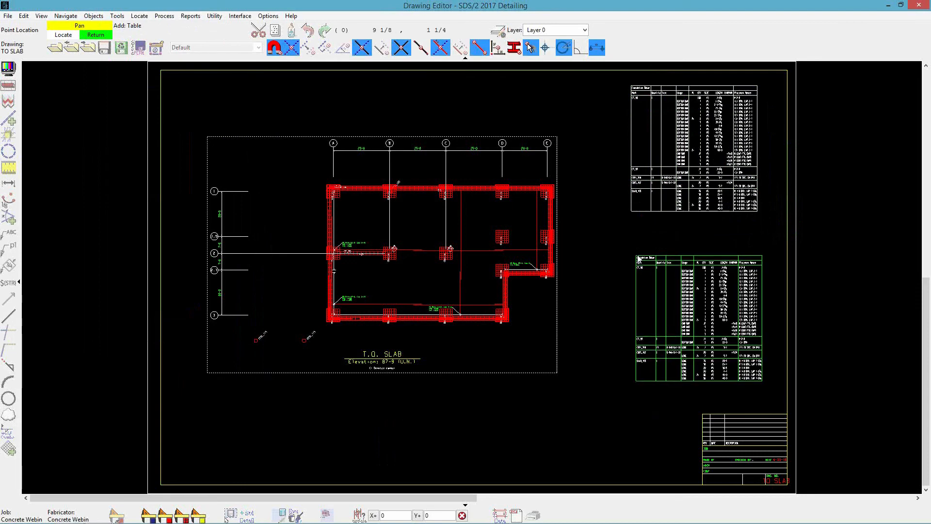
double_click(659, 293)
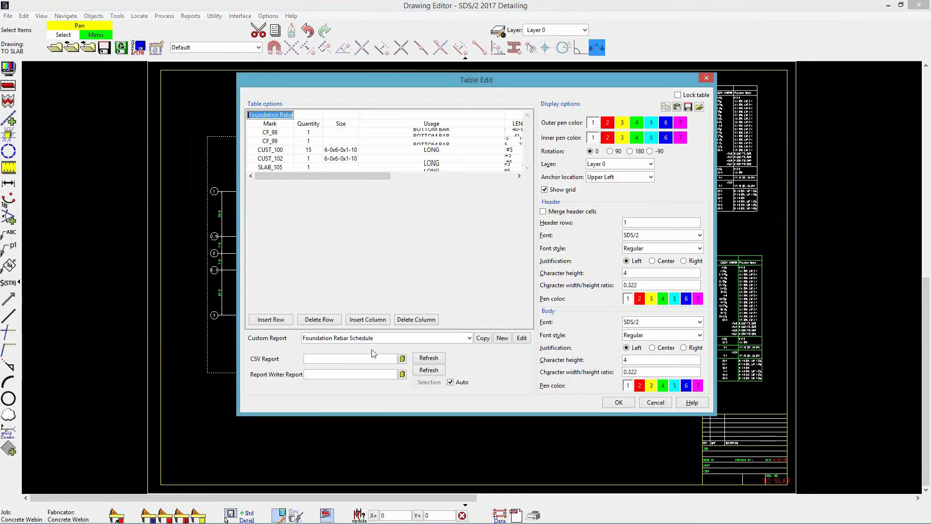
click(435, 338)
click(403, 360)
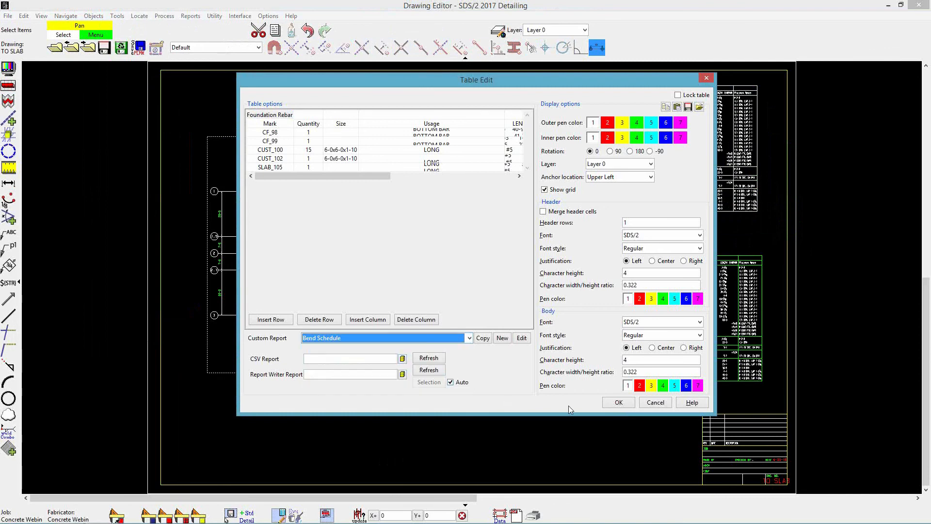
click(619, 404)
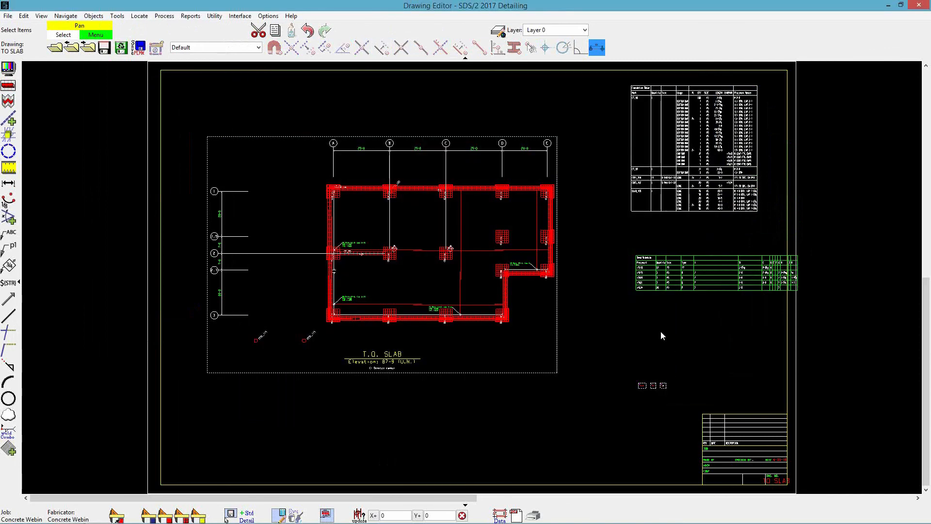
click(675, 330)
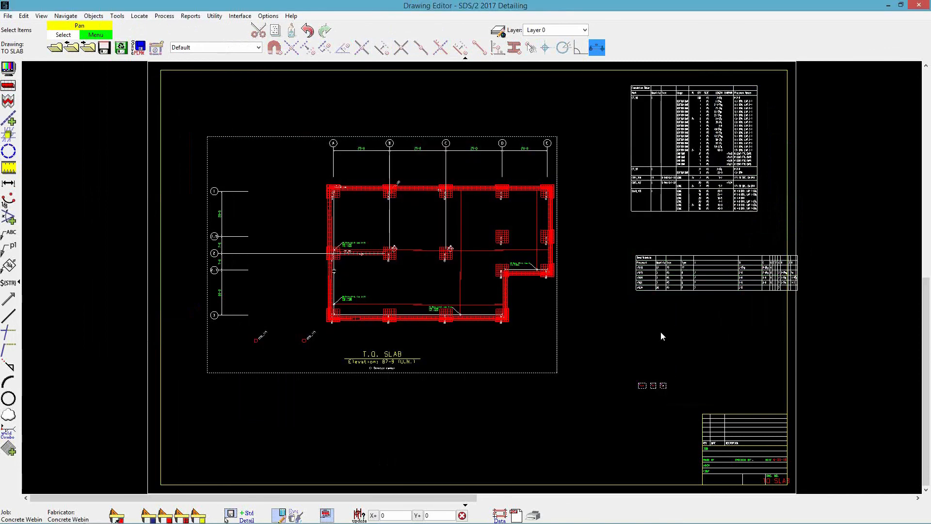